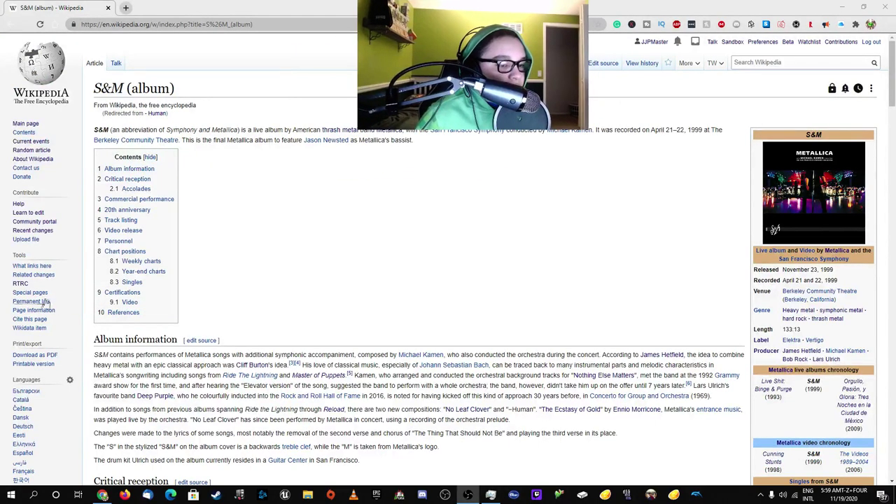
# Open the Recent changes list and the unread notifications, and load the reviewed So What! page in a new tab.
pyautogui.click(30, 230)
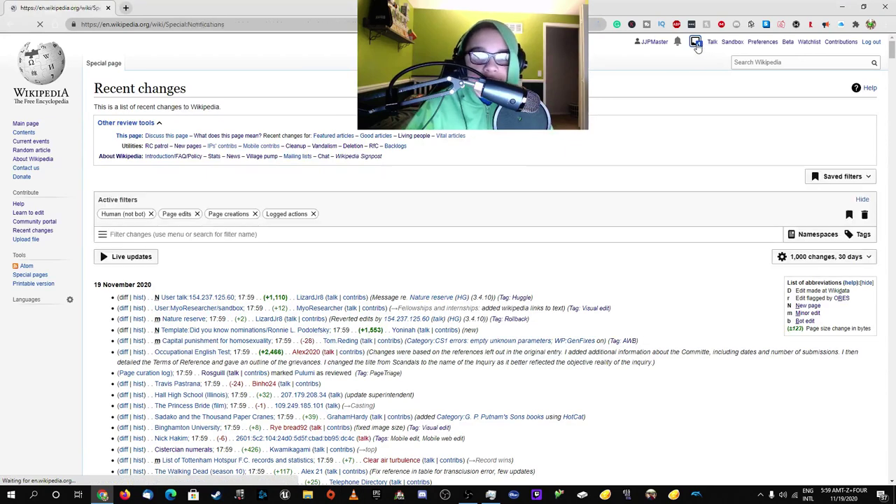
pyautogui.click(697, 43)
pyautogui.rightClick(310, 171)
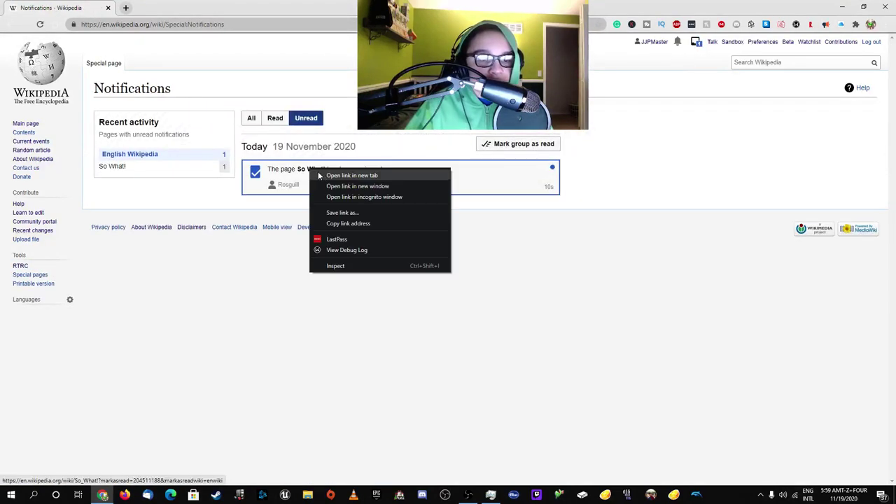
pyautogui.click(329, 177)
# View the So What! redirect page itself instead of its Metallica target, and open its revision history.
pyautogui.click(161, 9)
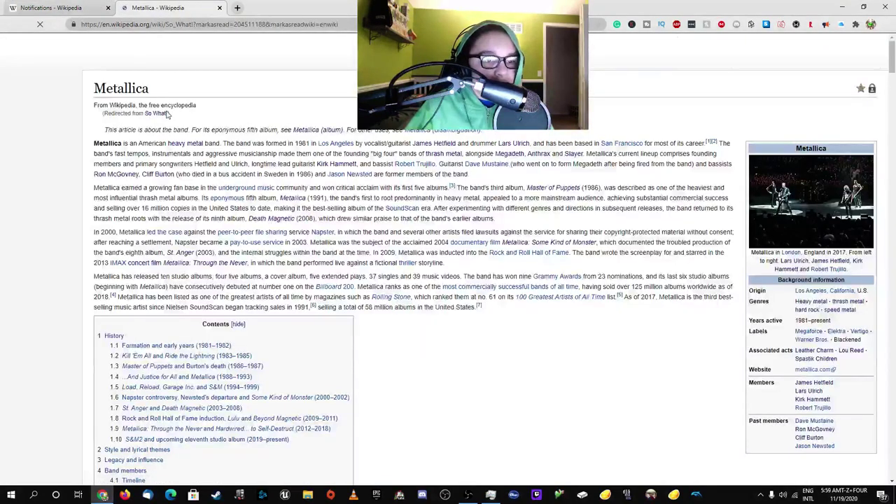
pyautogui.click(161, 114)
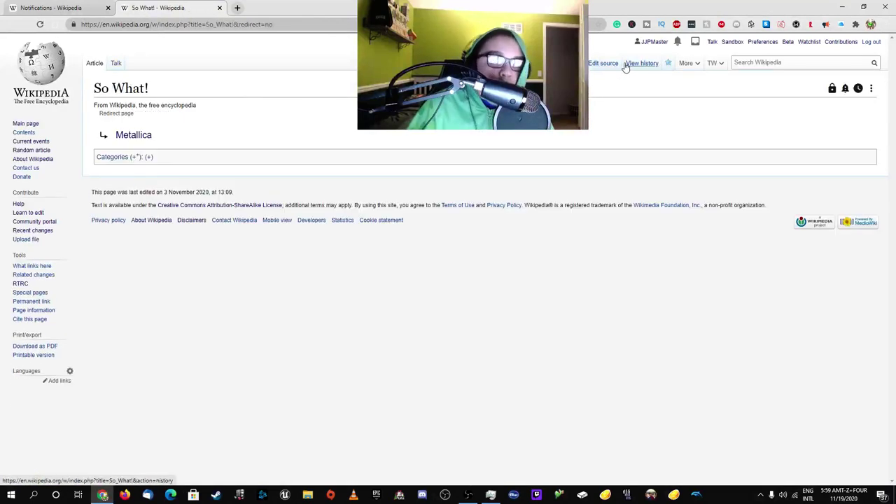
pyautogui.click(628, 64)
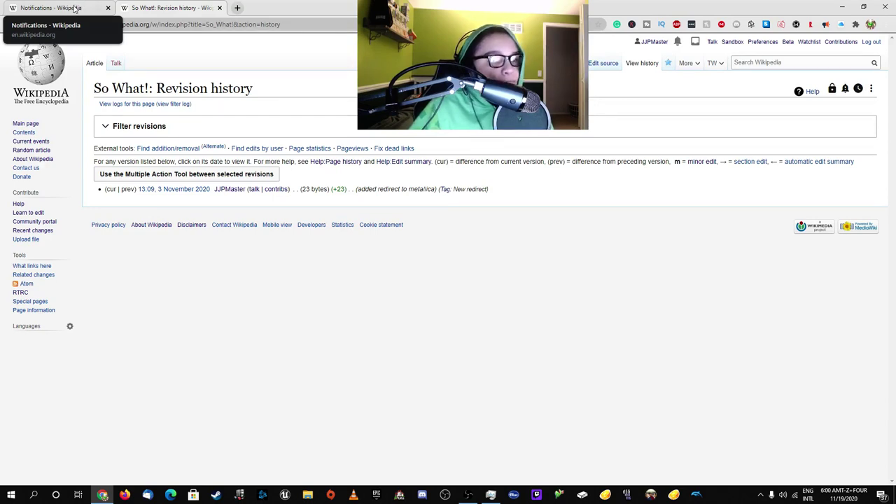
pyautogui.click(73, 5)
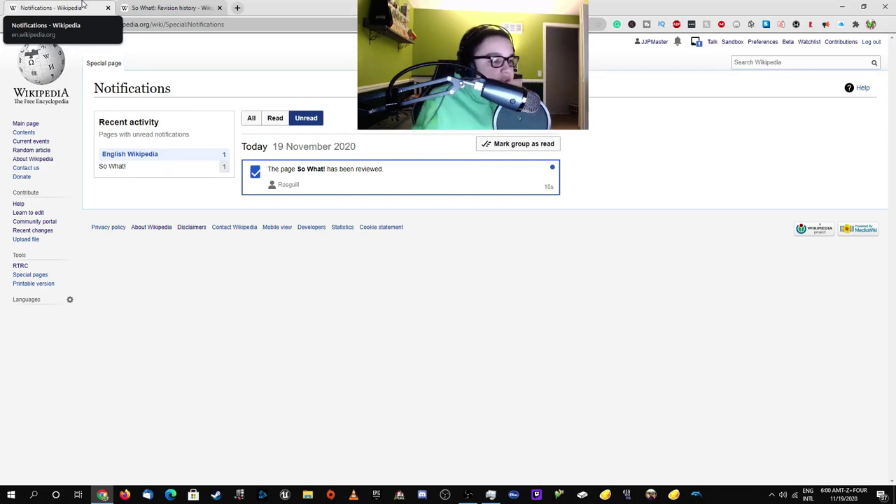
pyautogui.click(172, 7)
pyautogui.click(73, 6)
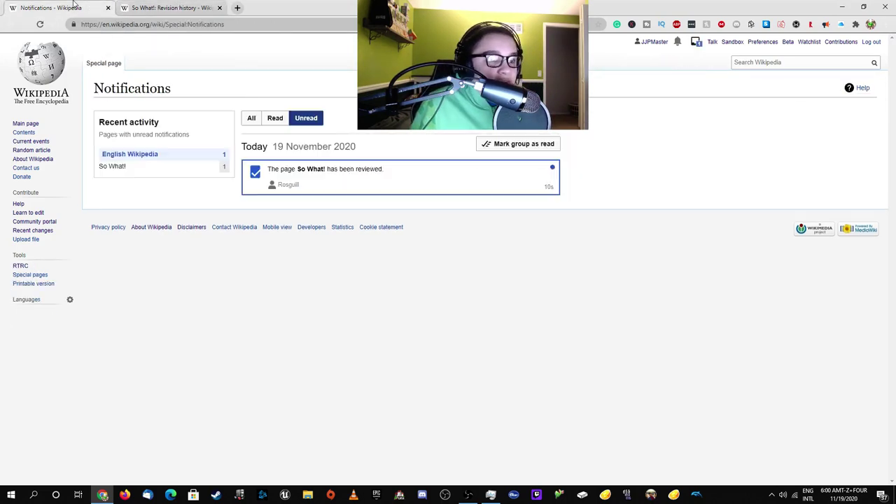
pyautogui.click(161, 5)
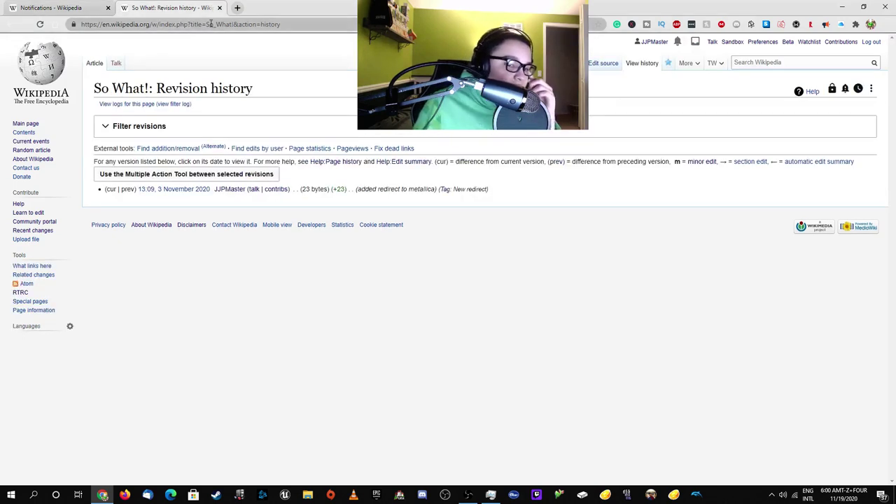
pyautogui.moveTo(206, 24); pyautogui.dragTo(300, 39)
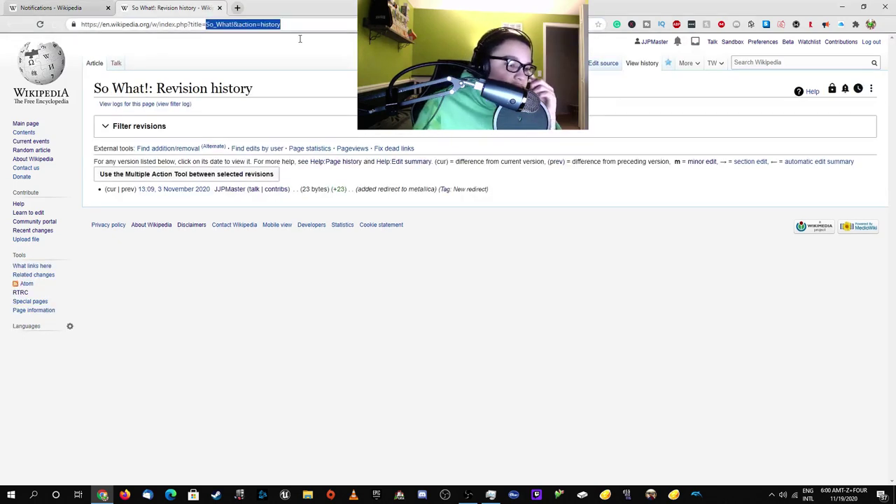
# Return to the Recent changes list and look through the latest edits for page curation log entries.
pyautogui.click(50, 236)
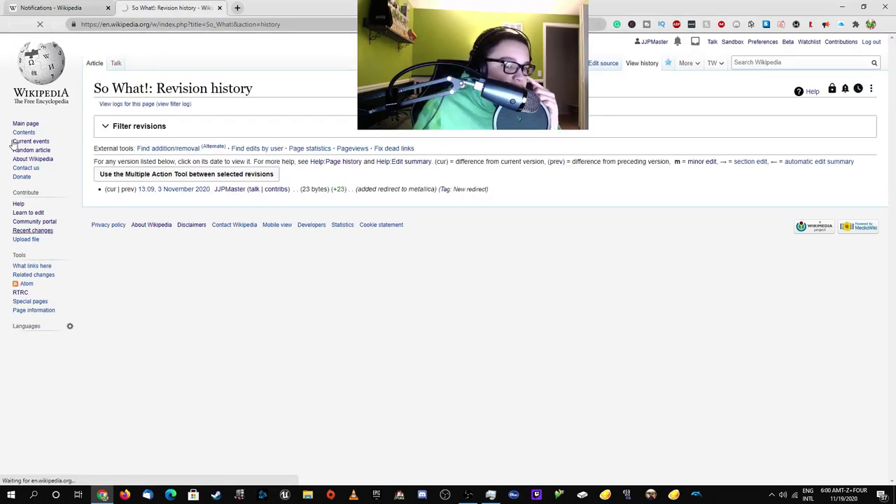
pyautogui.click(468, 495)
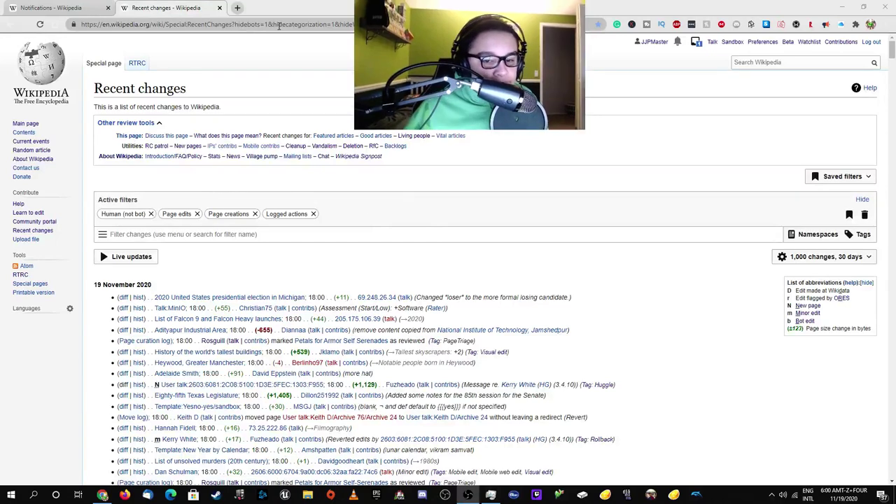
pyautogui.scroll(-1, 213, 216)
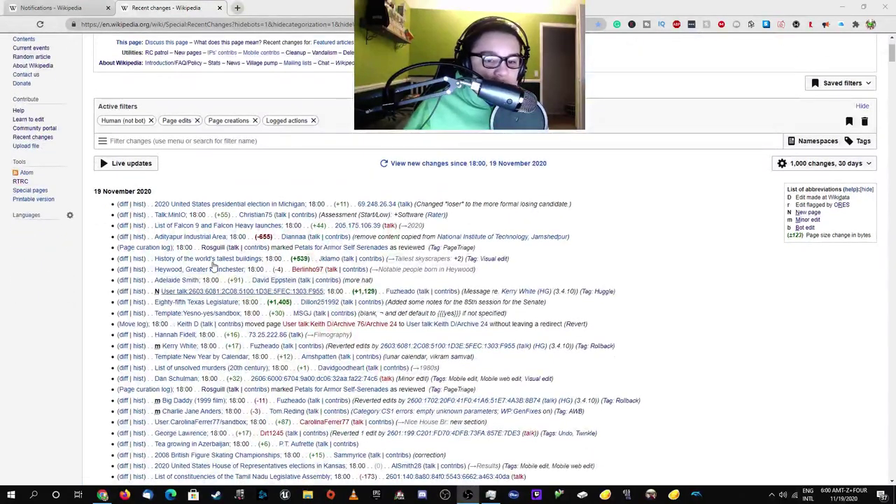
pyautogui.scroll(-1, 255, 297)
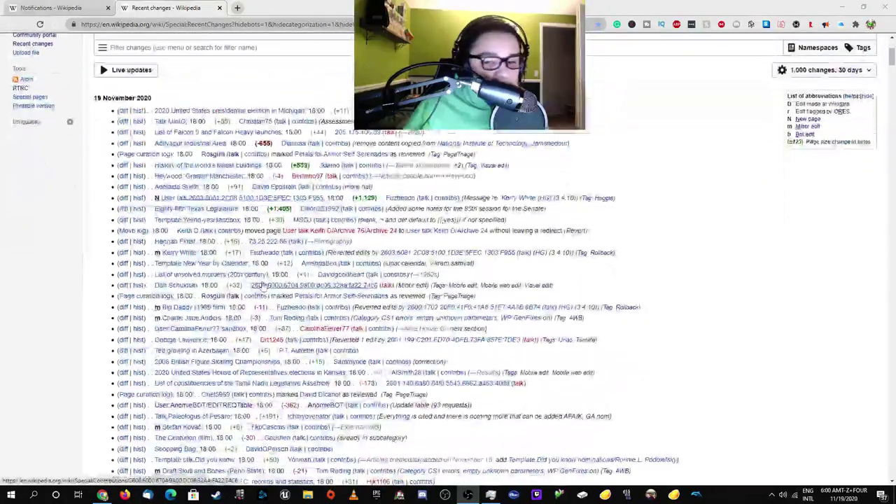
pyautogui.scroll(-1, 261, 284)
pyautogui.scroll(2, 258, 260)
pyautogui.scroll(-2, 260, 261)
pyautogui.scroll(1, 260, 260)
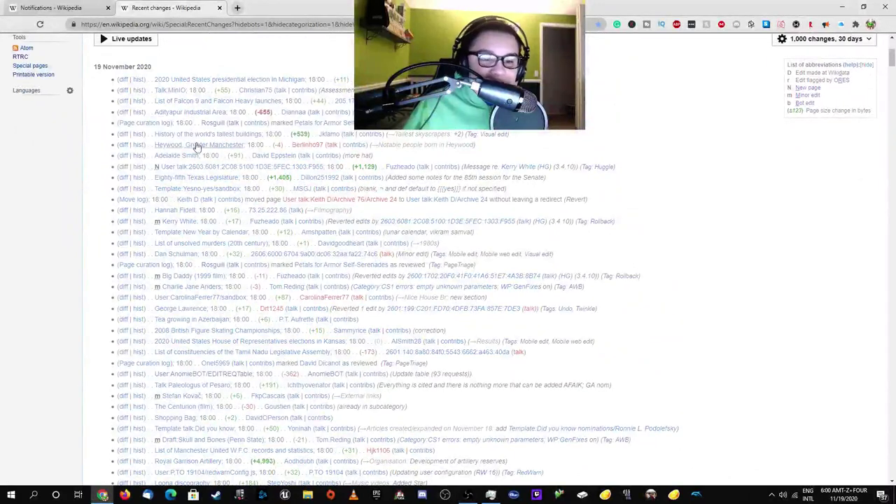
# Open the page reviewer's user page in a new tab from a page curation entry in the Recent changes list.
pyautogui.rightClick(210, 124)
pyautogui.click(216, 128)
pyautogui.hotkey('ctrl', 'Tab')
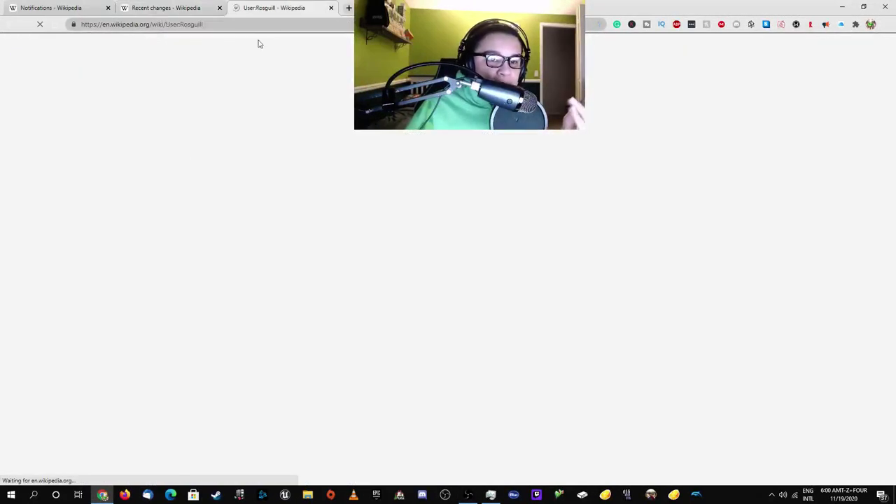
pyautogui.click(214, 7)
pyautogui.click(265, 7)
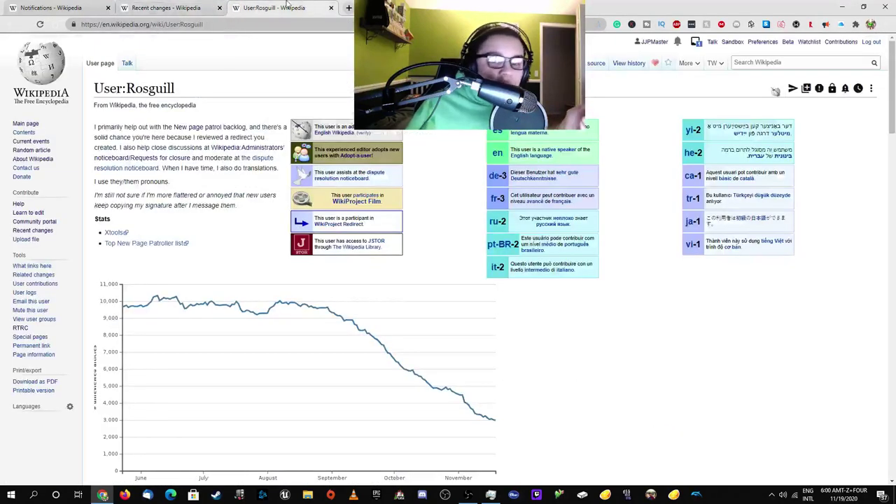
# Examine newer entries in Recent changes and the reviewer's user page, including the NPP School link under the mentored editors.
pyautogui.click(210, 7)
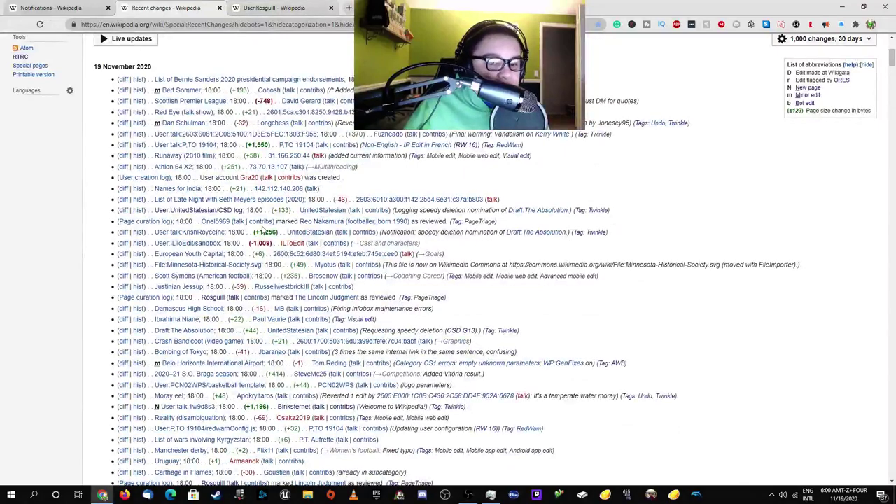
pyautogui.scroll(-3, 262, 232)
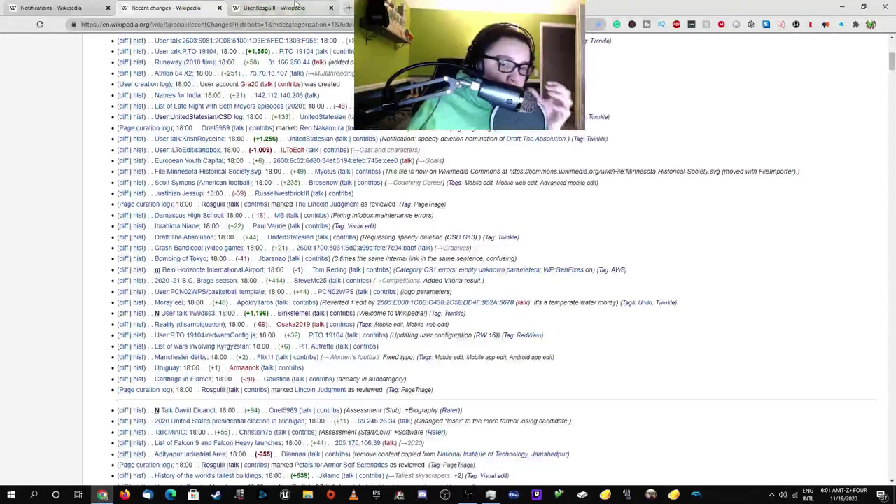
pyautogui.click(296, 7)
pyautogui.scroll(-1, 414, 164)
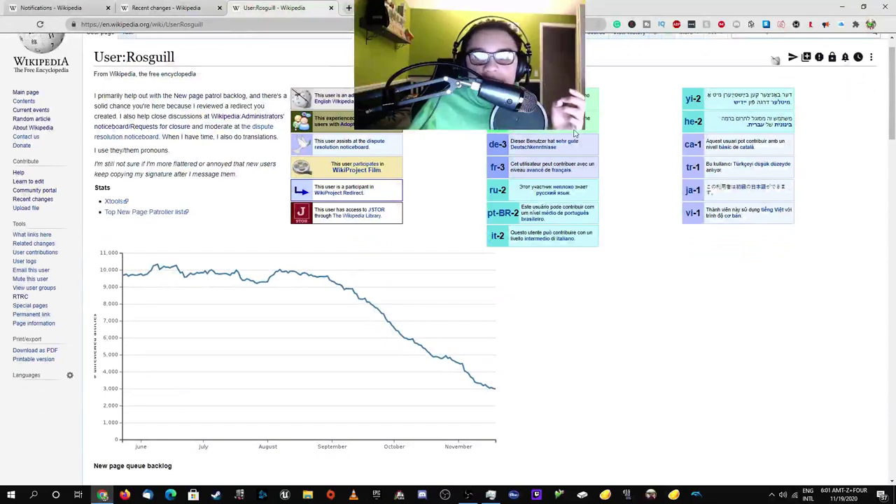
pyautogui.scroll(-6, 341, 232)
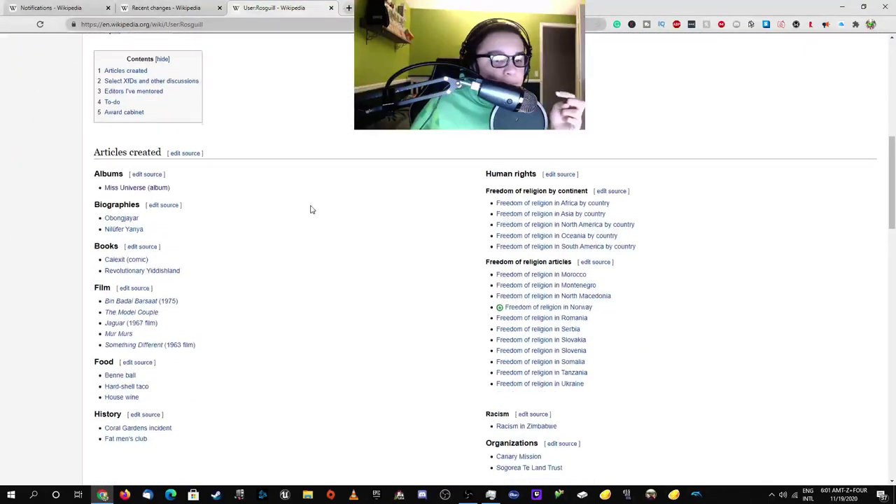
pyautogui.scroll(-7, 311, 211)
pyautogui.click(172, 6)
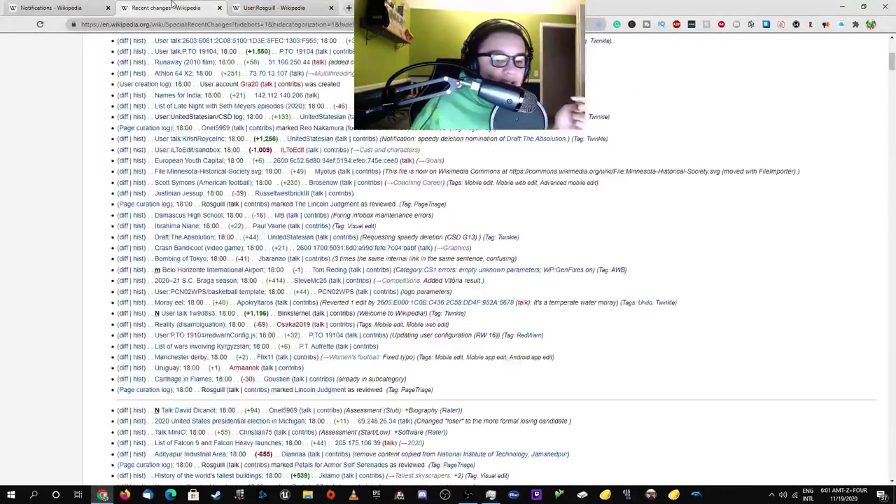
pyautogui.click(256, 6)
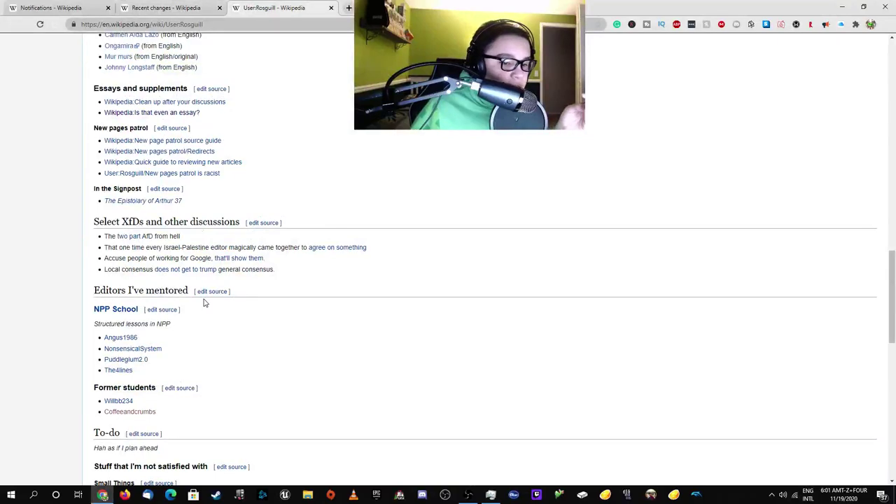
pyautogui.click(115, 310)
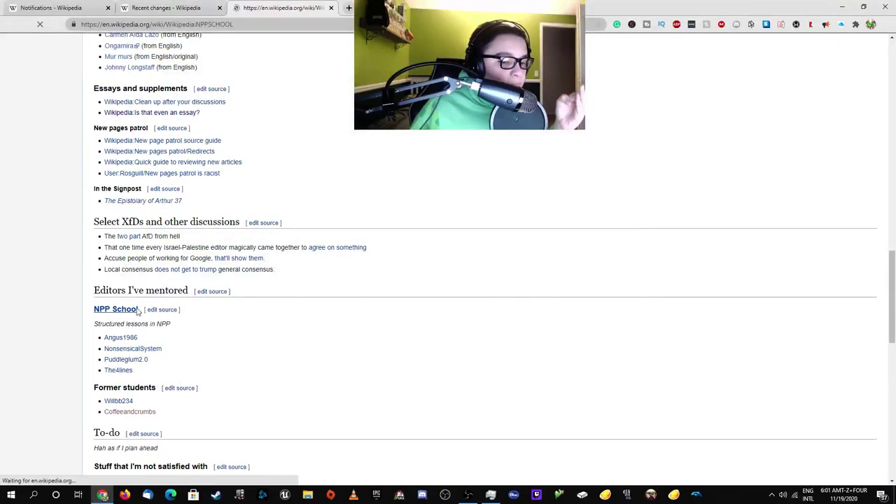
pyautogui.hotkey('alt', 'Left')
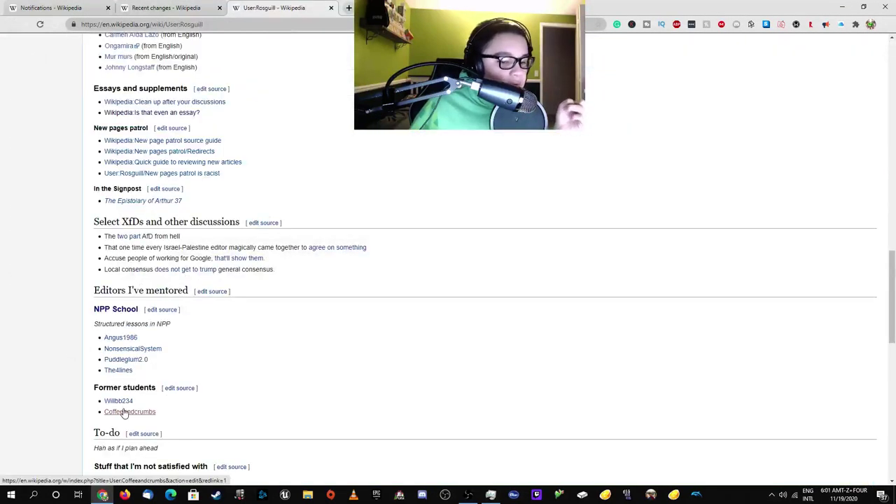
# Open the second listed former student's talk page and view that editor's contributions list.
pyautogui.click(120, 402)
pyautogui.click(123, 411)
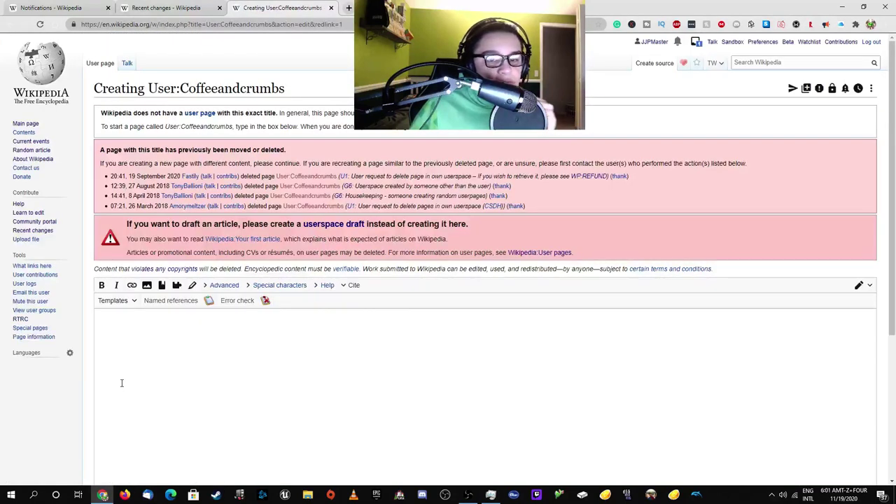
pyautogui.click(129, 63)
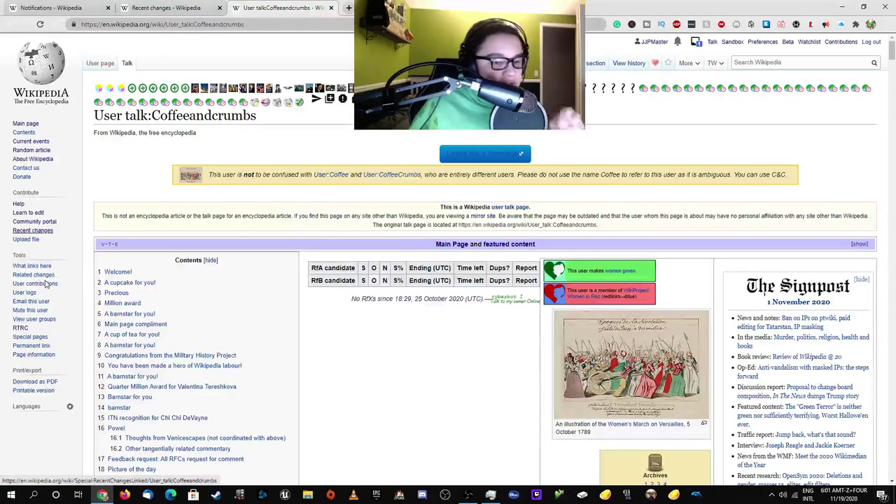
pyautogui.click(46, 283)
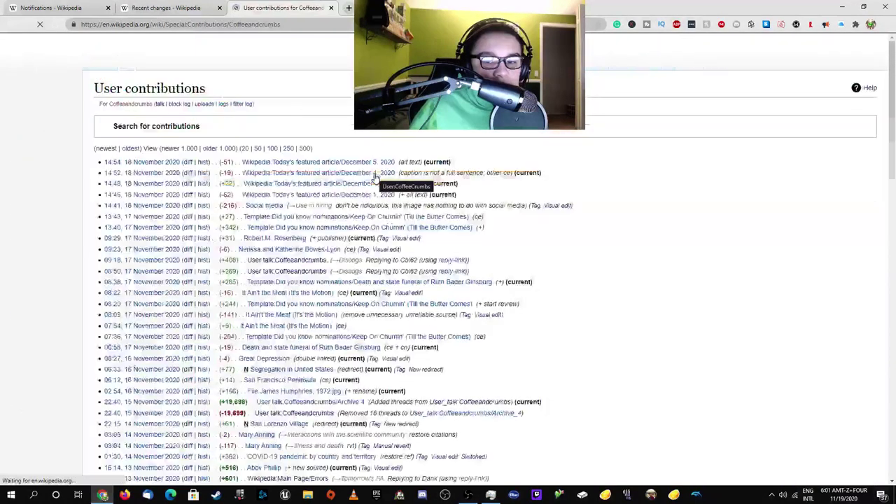
# Look through the editor's contributions back to 28 October 2020 and open the End SARS article in a new tab.
pyautogui.scroll(-3, 339, 203)
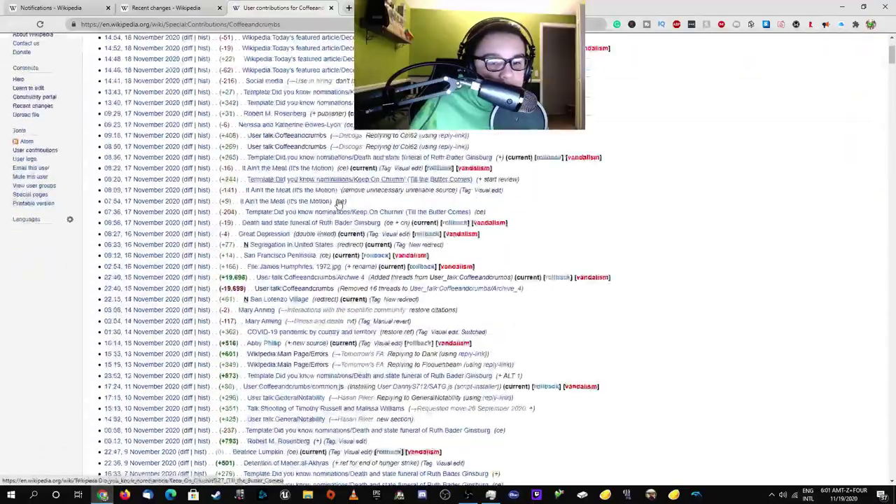
pyautogui.scroll(-5, 339, 203)
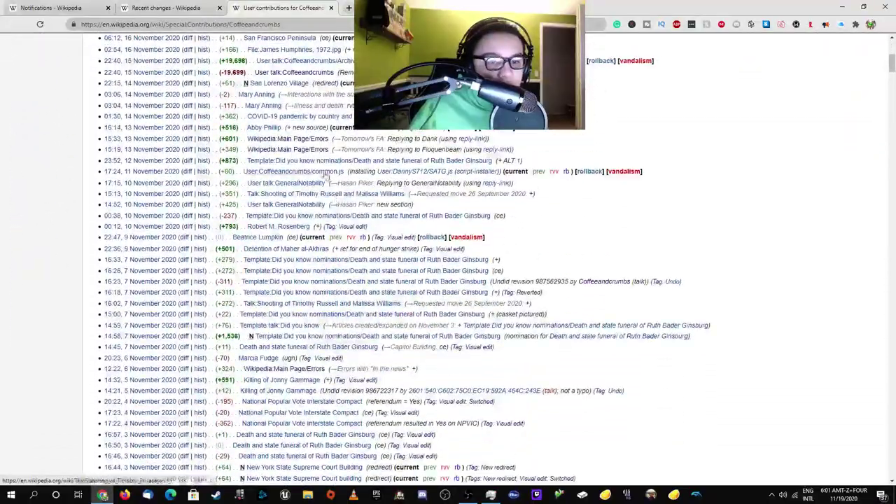
pyautogui.scroll(-15, 328, 175)
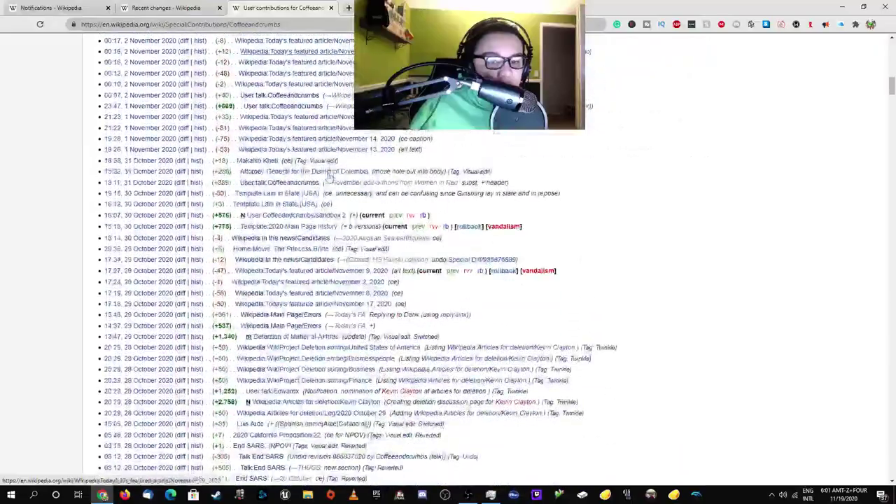
pyautogui.scroll(-10, 328, 175)
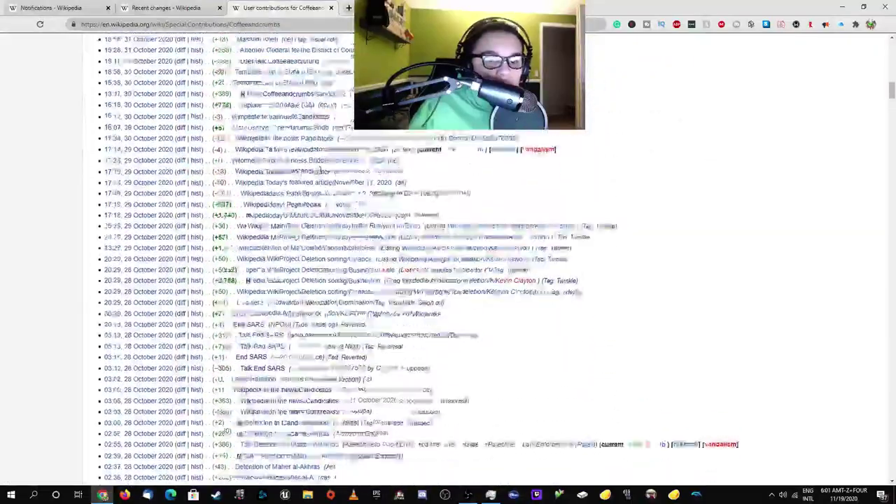
pyautogui.scroll(-5, 321, 170)
pyautogui.rightClick(252, 228)
pyautogui.press('Escape')
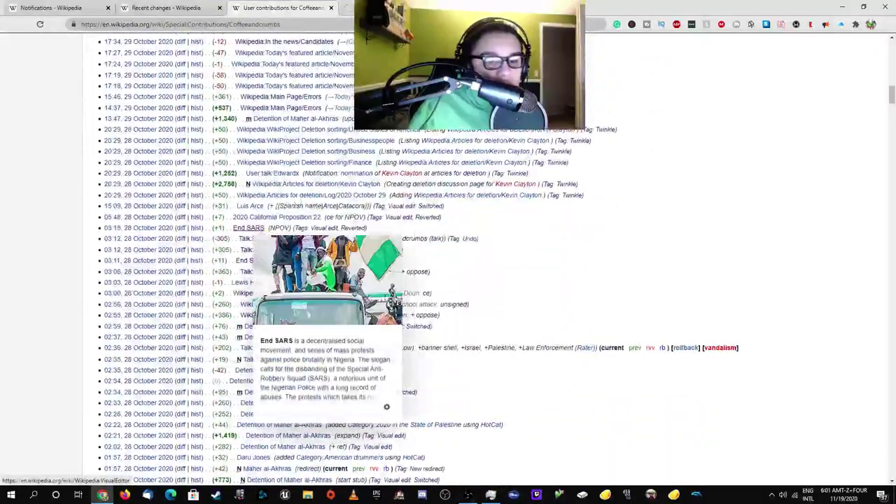
pyautogui.click(249, 228)
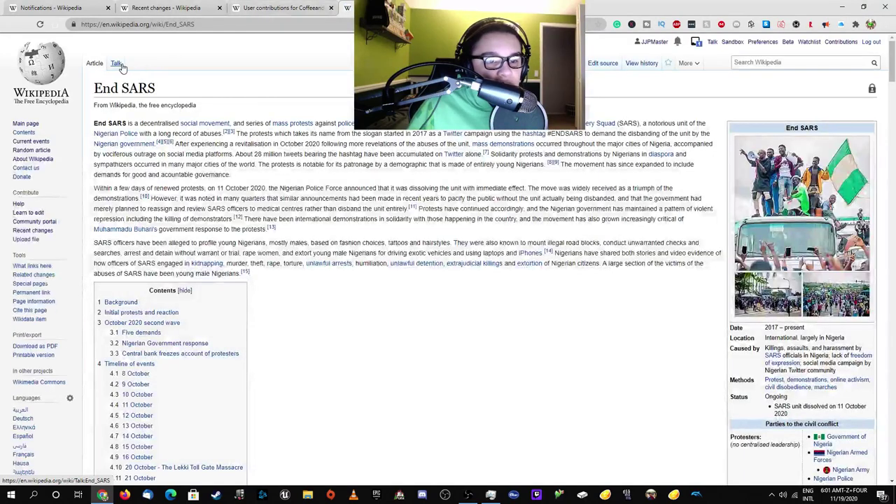
# Open the End SARS talk page at the "Requested move 21 October 2020" discussion.
pyautogui.click(118, 64)
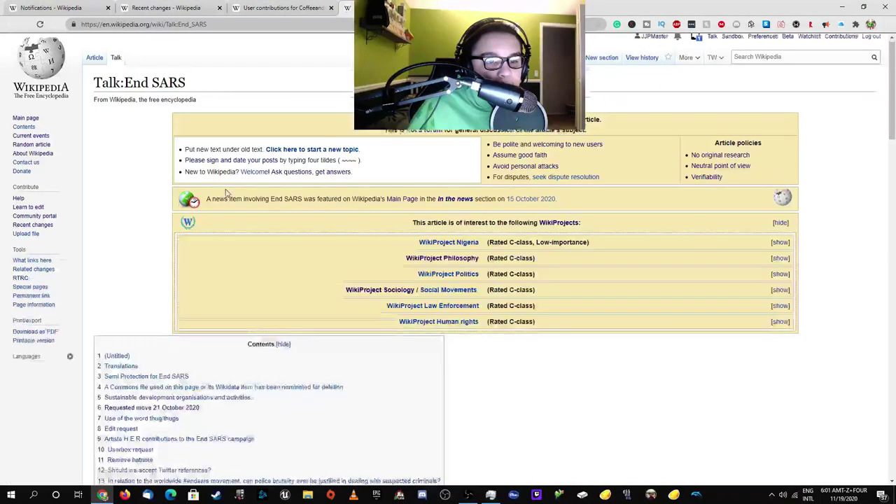
pyautogui.scroll(-3, 158, 280)
pyautogui.click(158, 288)
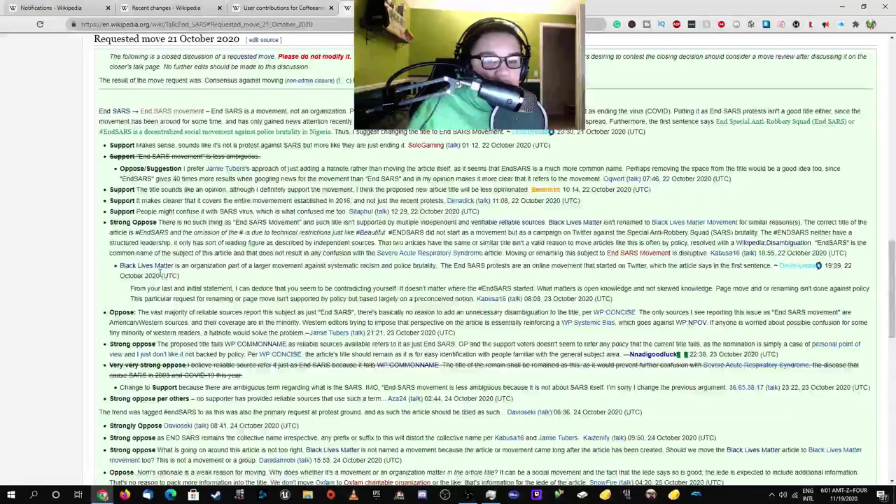
# Look through the editor's contributions from late October back to 7 October 2020.
pyautogui.click(266, 8)
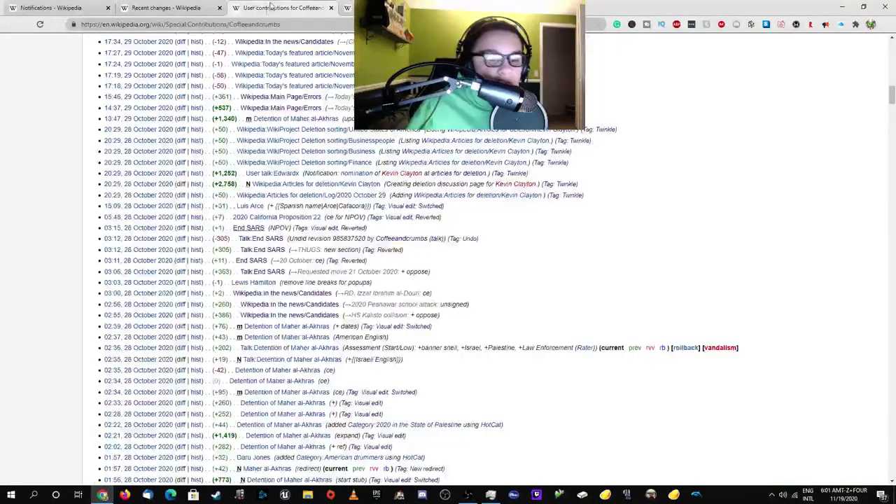
pyautogui.click(343, 9)
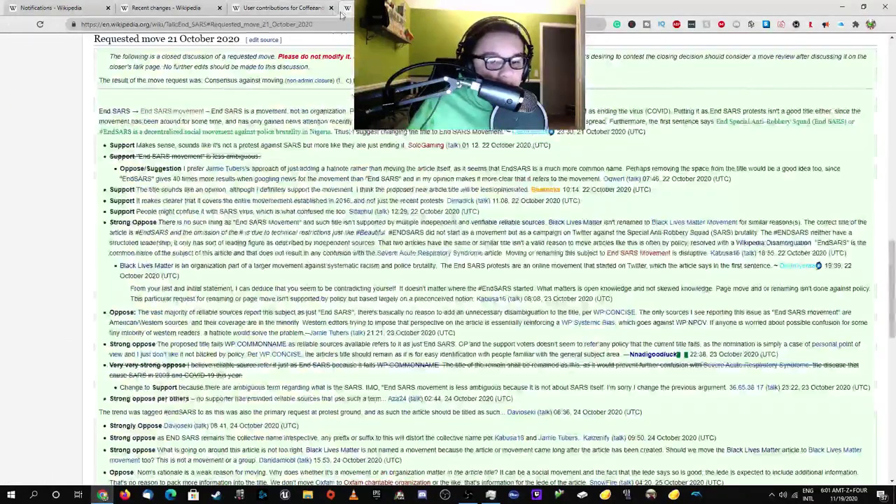
pyautogui.click(294, 7)
pyautogui.scroll(-5, 259, 245)
pyautogui.scroll(-3, 338, 200)
pyautogui.scroll(-5, 339, 138)
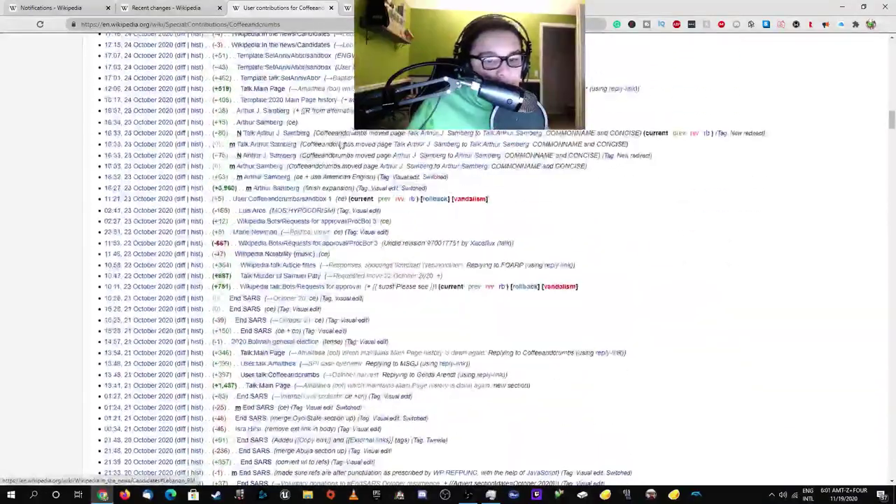
pyautogui.scroll(-8, 338, 147)
pyautogui.scroll(-6, 331, 161)
pyautogui.scroll(-5, 329, 158)
pyautogui.scroll(-6, 332, 155)
pyautogui.scroll(-10, 340, 172)
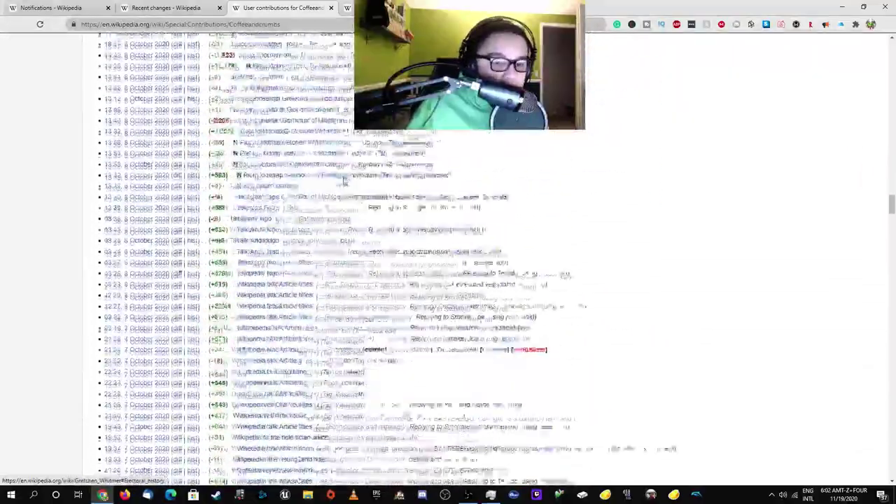
pyautogui.scroll(-2, 346, 175)
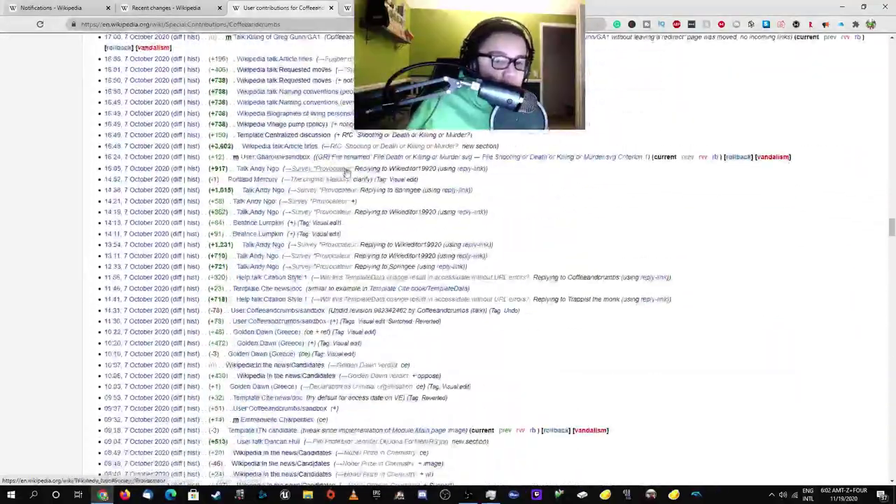
# Return to the top of Recent changes and turn on live updates.
pyautogui.click(200, 4)
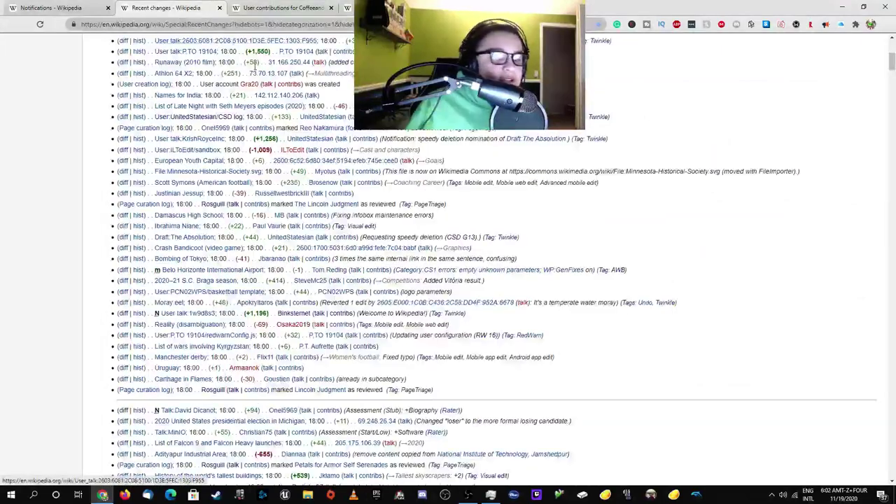
pyautogui.scroll(10, 217, 41)
pyautogui.scroll(-3, 218, 40)
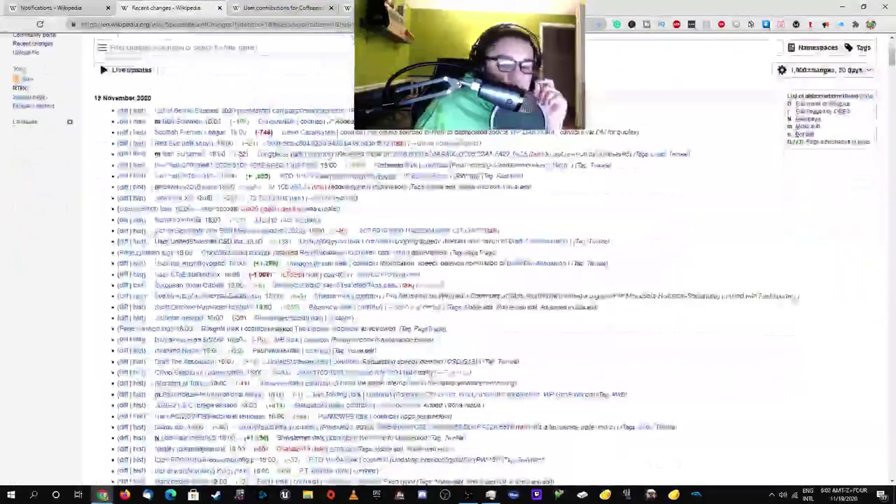
pyautogui.click(142, 74)
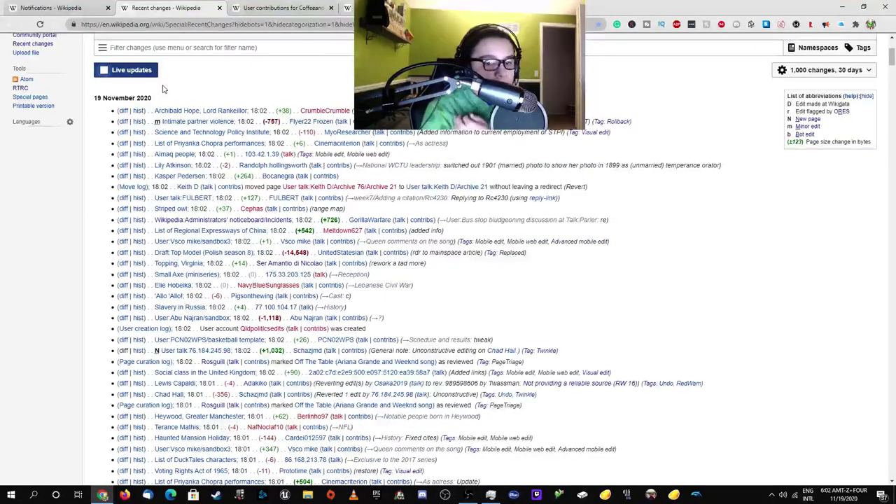
# View the talk page of the IP user blocked for disruptive editing and return to Recent changes.
pyautogui.rightClick(209, 124)
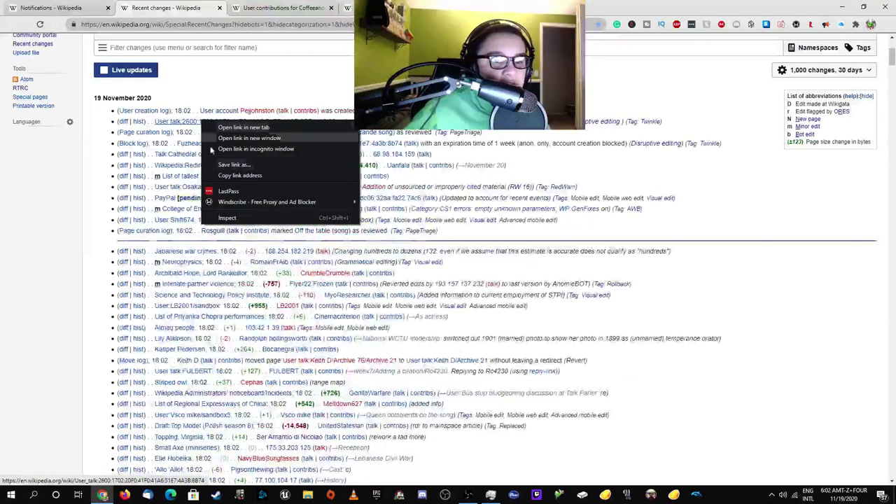
pyautogui.click(238, 176)
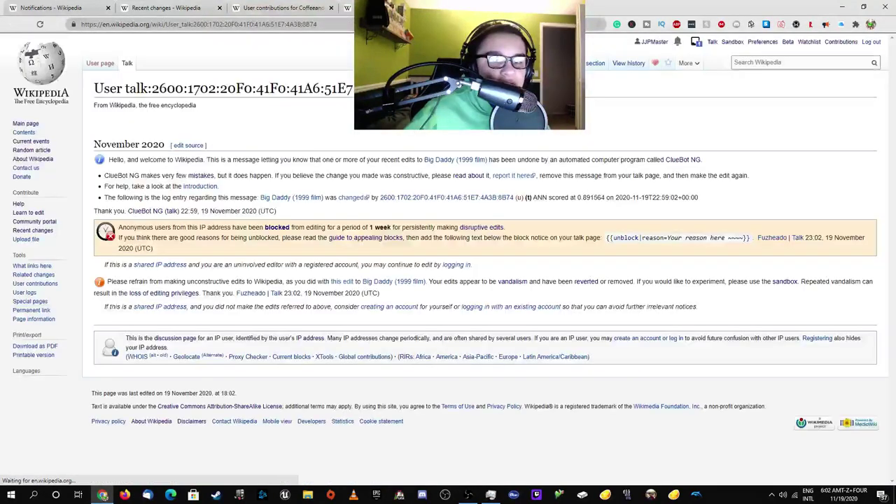
pyautogui.hotkey('alt', 'Left')
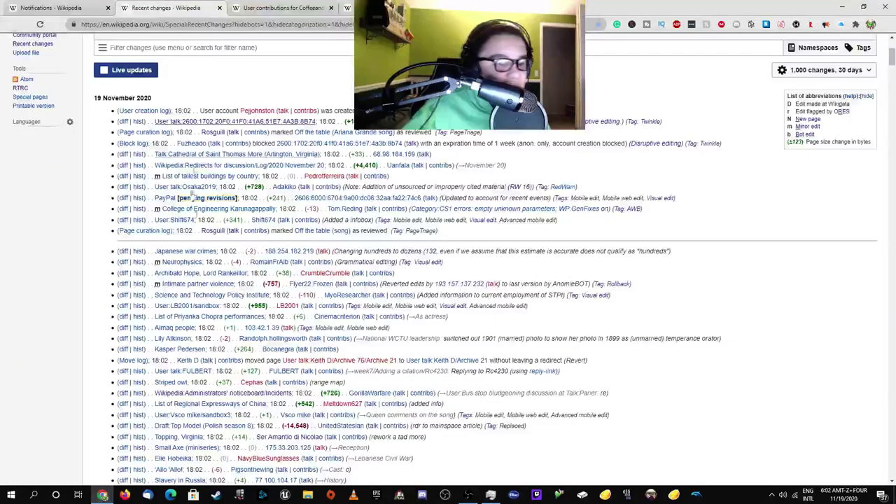
# Open the Intimate partner violence article in a new tab and preview the acid attack link in the photo caption.
pyautogui.rightClick(194, 126)
pyautogui.click(214, 134)
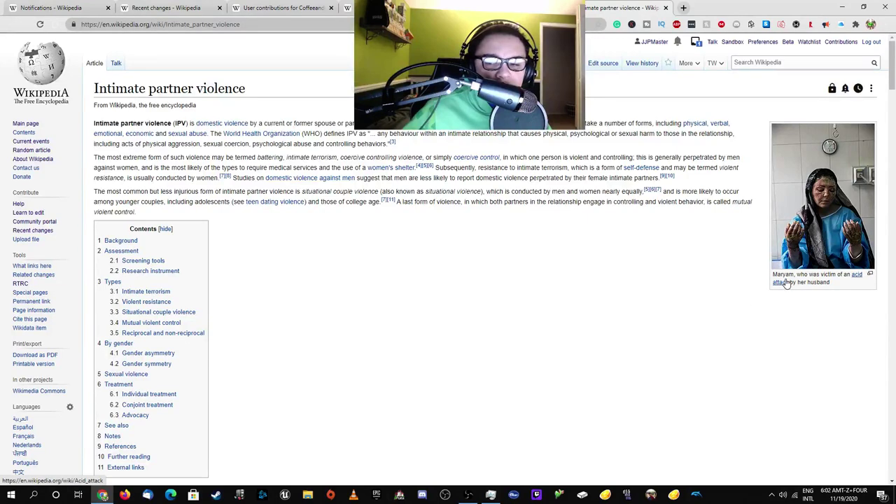
pyautogui.moveTo(787, 281)
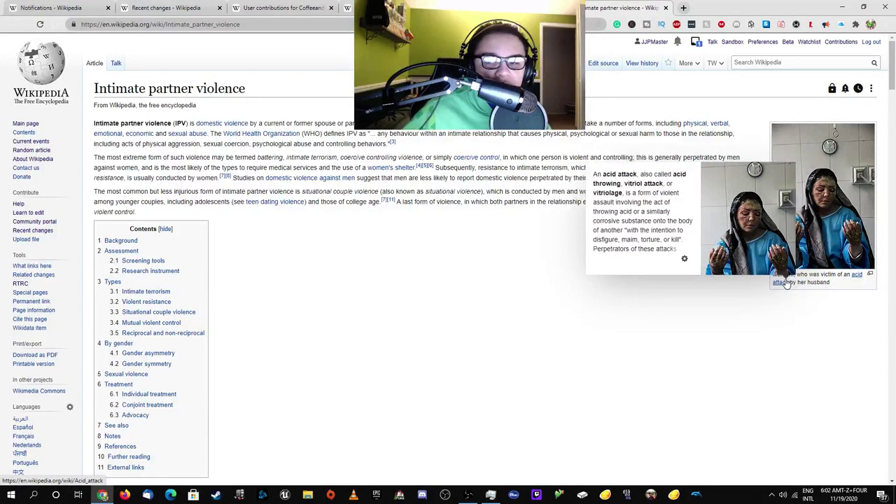
# Examine the incoming Recent changes entries and preview the reviewed page Safety net (Ariana Grande song).
pyautogui.click(168, 8)
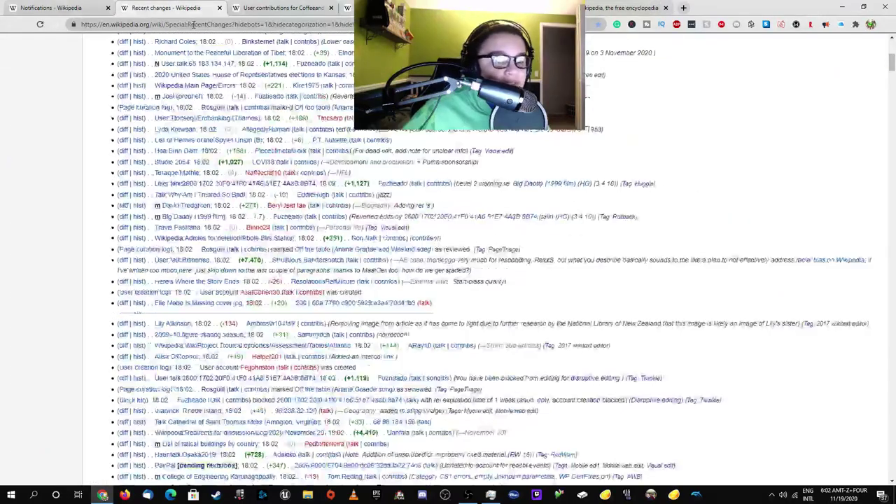
pyautogui.scroll(-4, 294, 250)
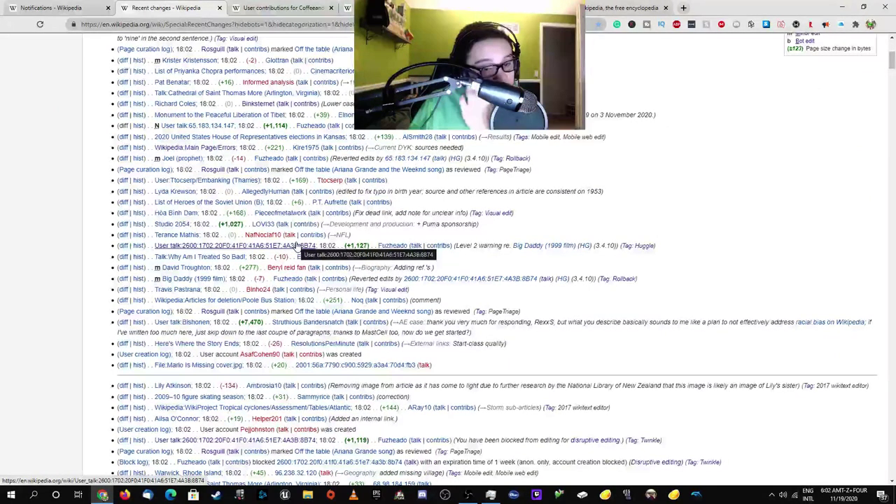
pyautogui.scroll(5, 294, 252)
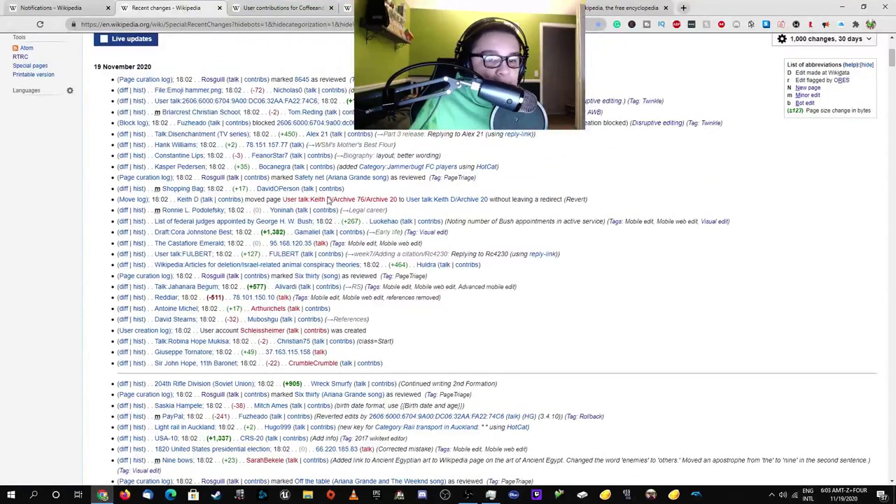
pyautogui.scroll(-1, 299, 259)
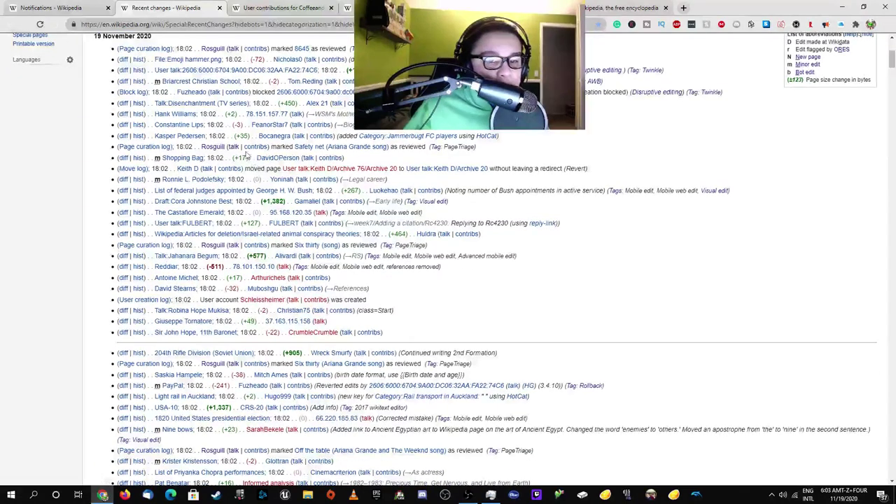
pyautogui.moveTo(327, 150)
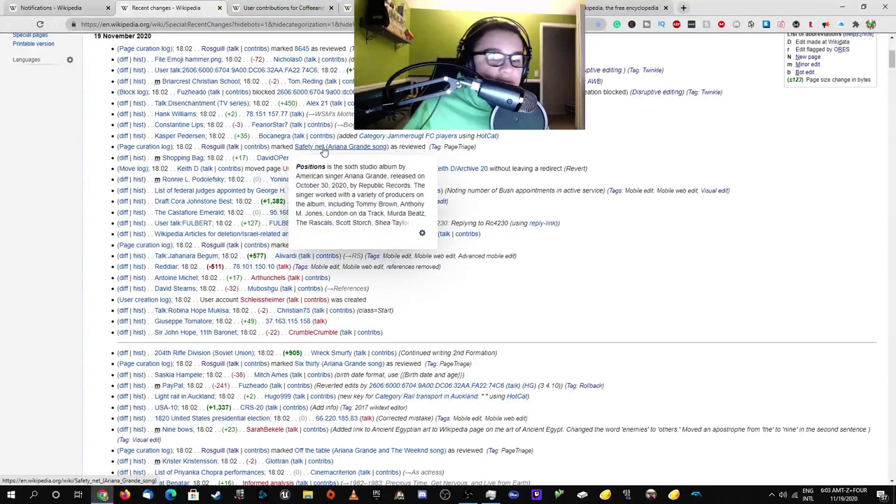
pyautogui.scroll(2, 66, 196)
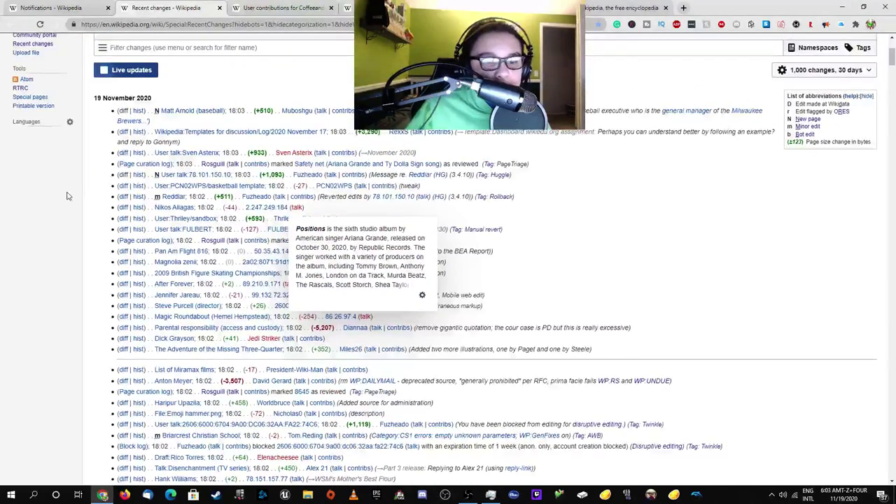
# Open the Templates for discussion log for 2020 November 17 in a new tab and skim it to the end.
pyautogui.rightClick(166, 138)
pyautogui.click(180, 138)
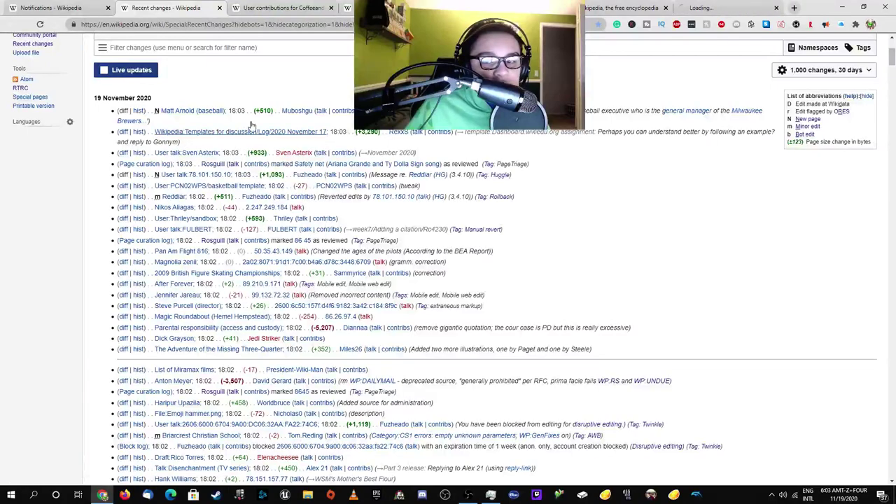
pyautogui.click(731, 7)
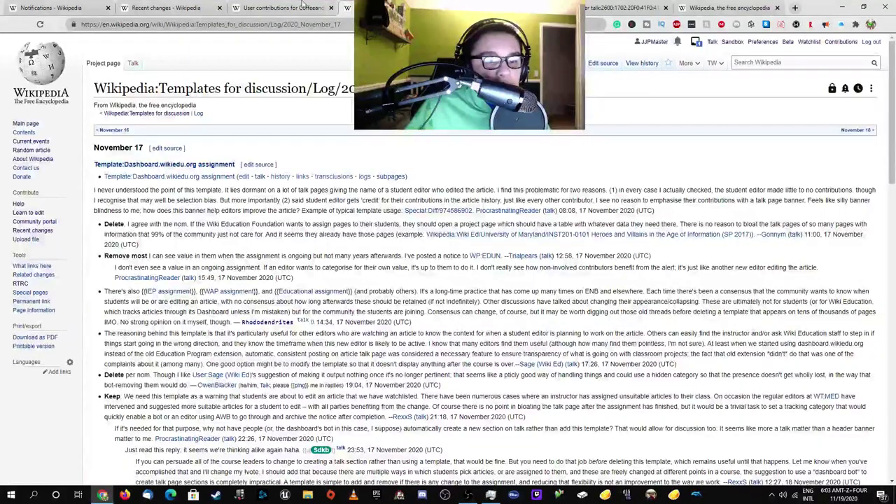
pyautogui.scroll(-20, 257, 223)
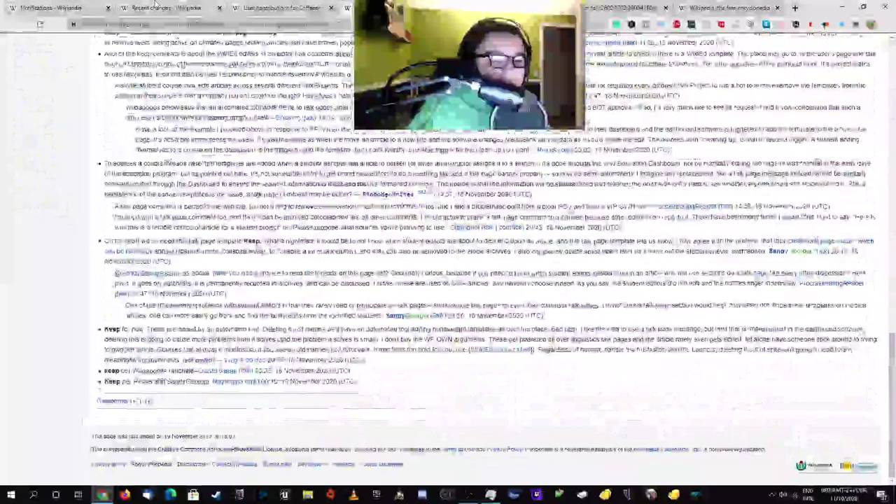
# Open the CSD log listed in Recent changes in a new tab and skim its entries to the end.
pyautogui.click(156, 7)
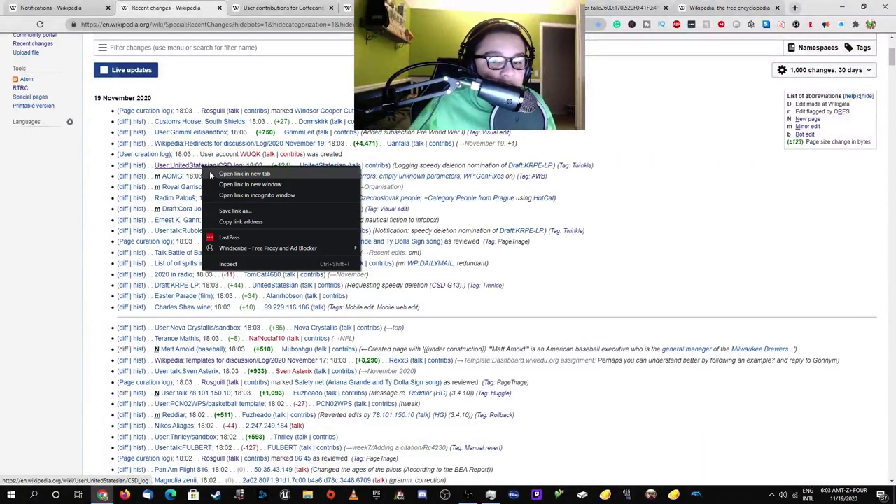
pyautogui.click(245, 173)
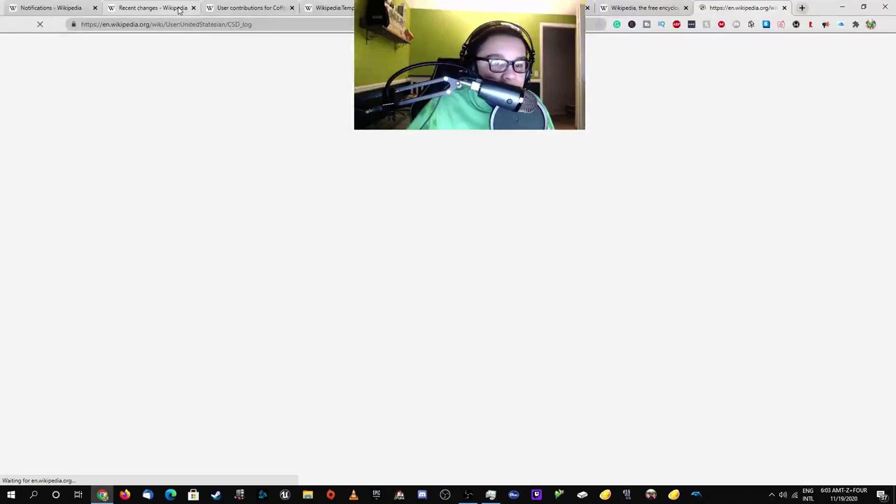
pyautogui.scroll(-5, 181, 223)
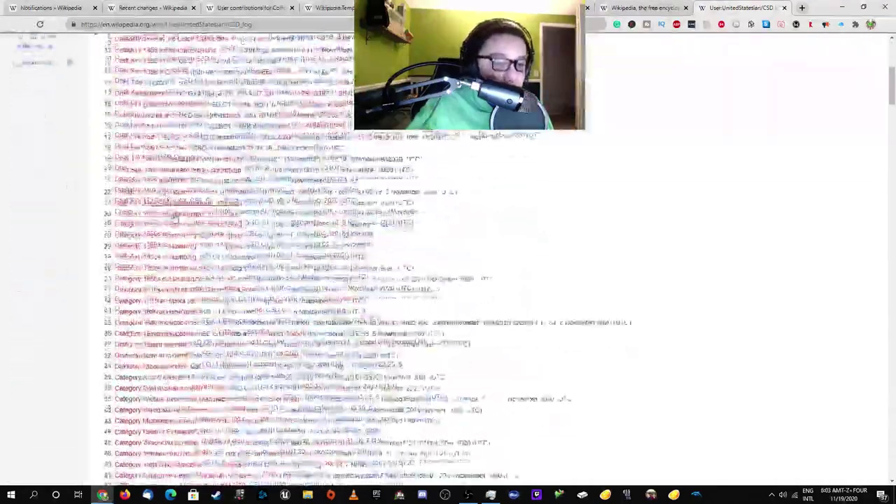
pyautogui.scroll(-12, 181, 222)
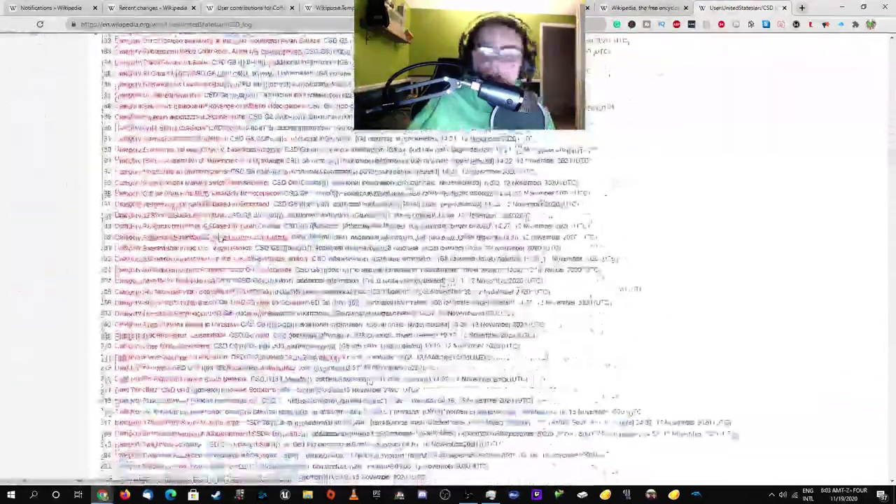
pyautogui.scroll(-15, 220, 238)
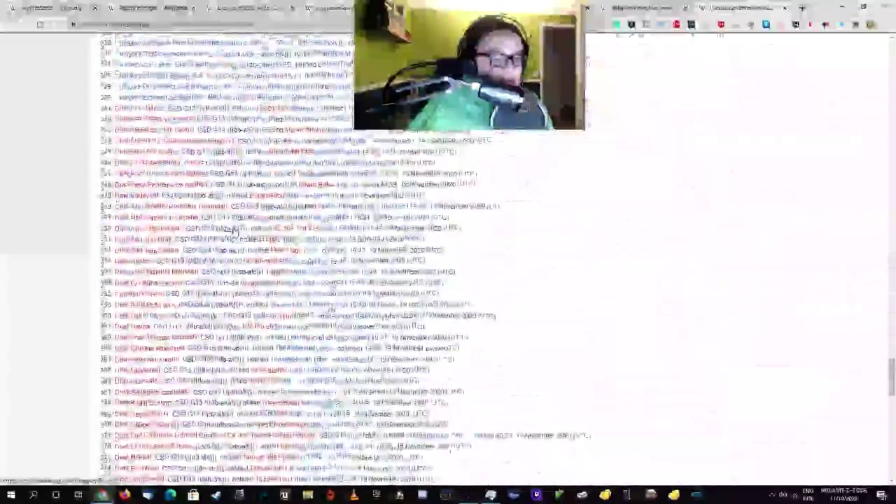
pyautogui.scroll(-8, 234, 230)
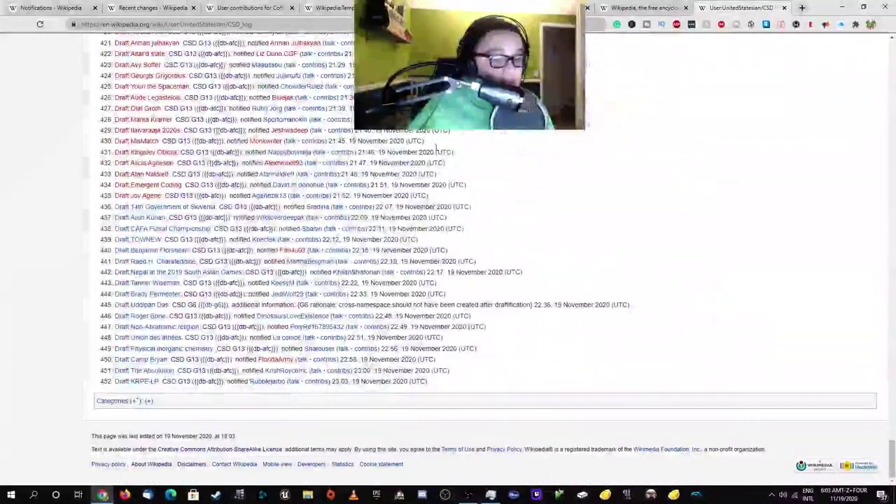
# Open the user page of the CSD log's owner and view the account's notices.
pyautogui.moveTo(134, 64); pyautogui.dragTo(895, 42)
pyautogui.click(140, 114)
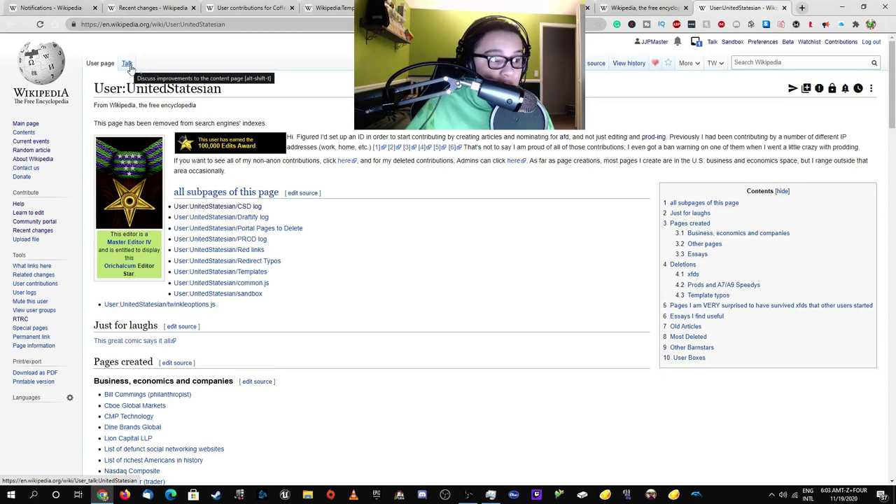
pyautogui.click(697, 42)
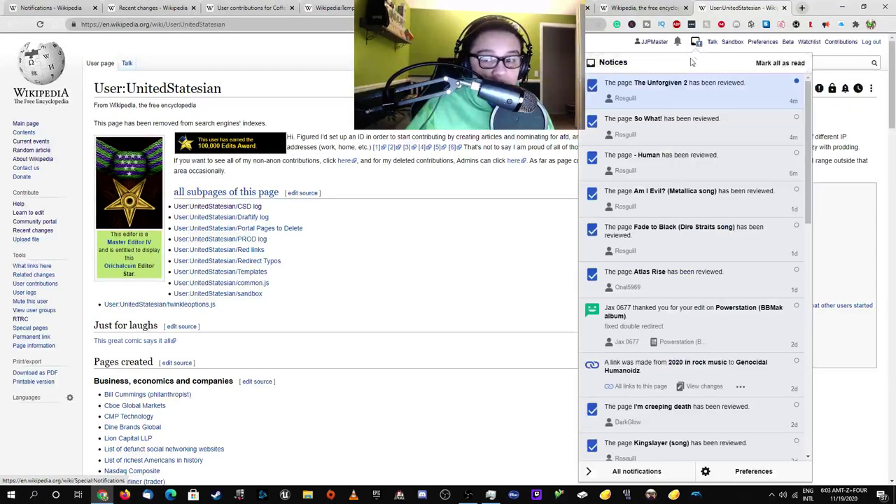
# Open that editor's talk page at the "g13" discussion.
pyautogui.click(127, 64)
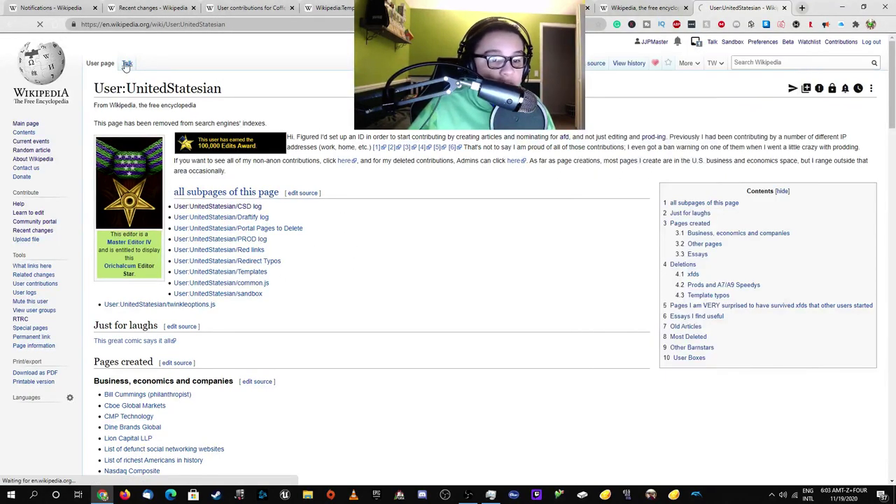
pyautogui.scroll(-2, 203, 201)
pyautogui.click(114, 154)
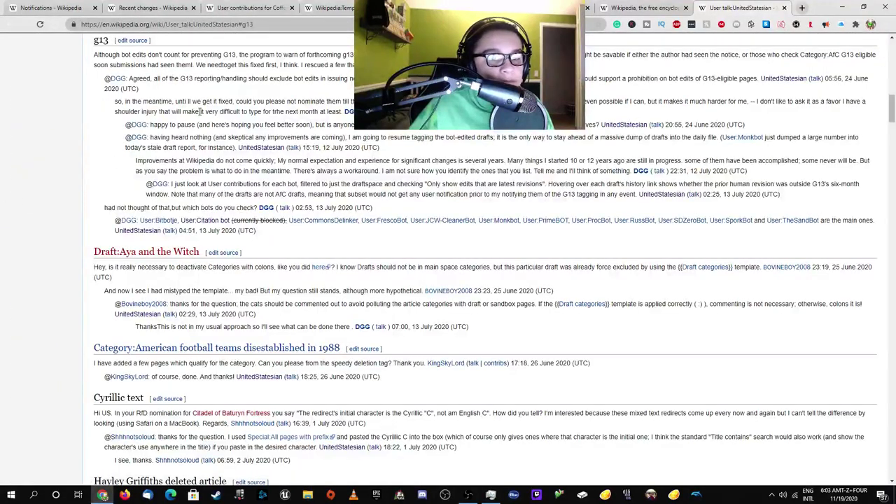
# Open the WP:G13 speedy deletion criterion, view it, and return to the earlier editor's contributions list.
pyautogui.doubleClick(101, 41)
pyautogui.moveTo(166, 25); pyautogui.dragTo(833, 53)
pyautogui.write('WP:G13')
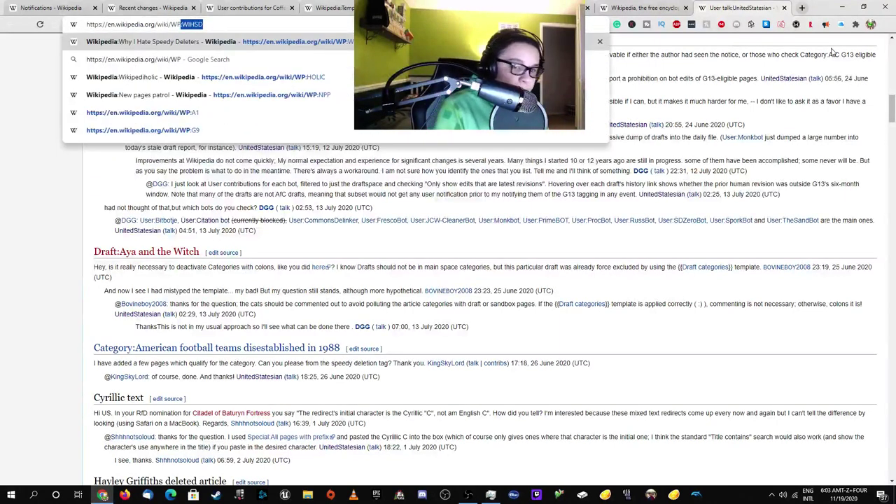
pyautogui.press('Return')
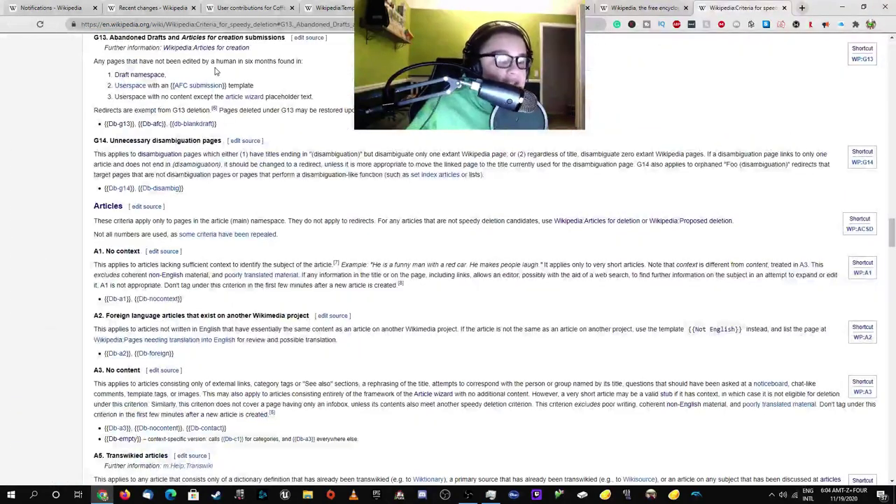
pyautogui.click(250, 7)
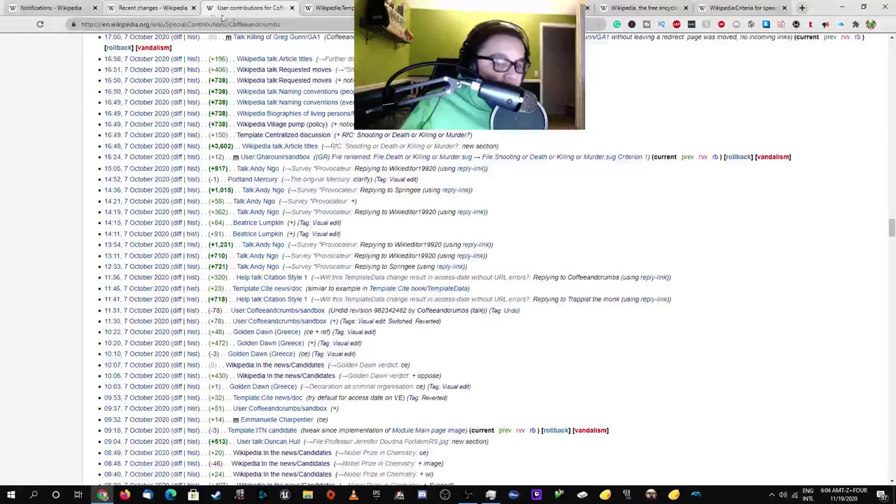
# Skim further down the editor's contributions, return to Recent changes and skim the latest entries.
pyautogui.scroll(-9, 261, 266)
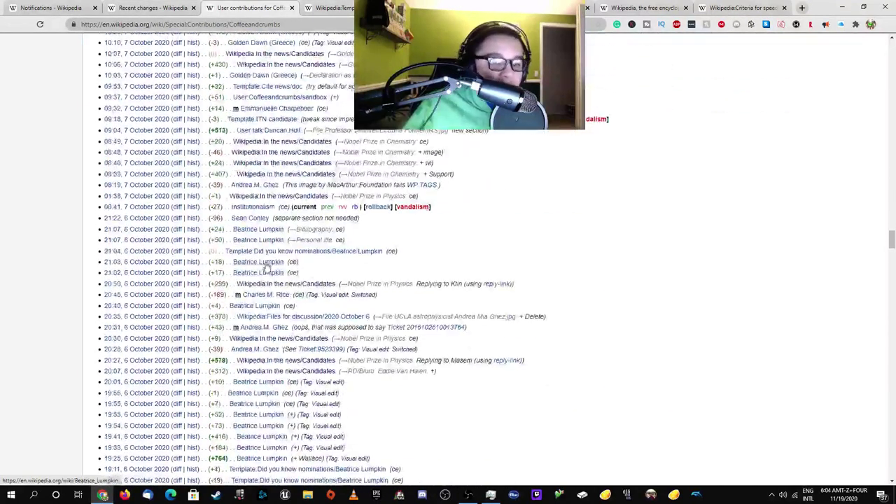
pyautogui.click(187, 7)
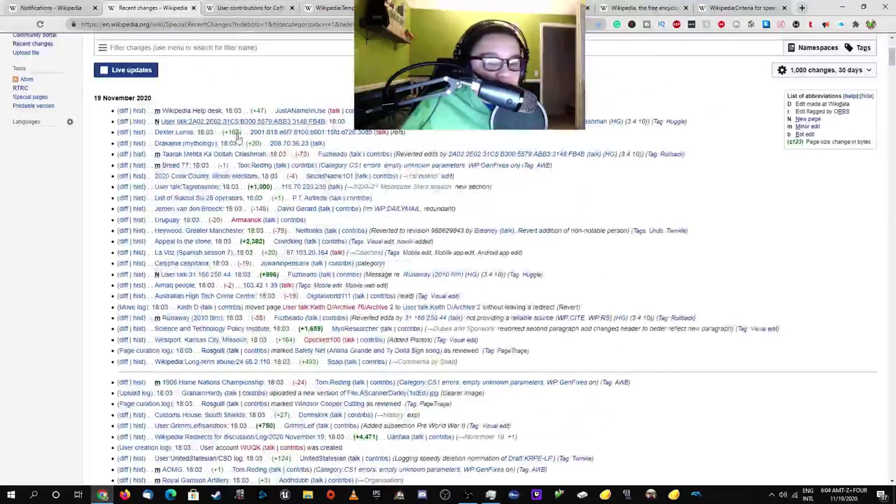
pyautogui.scroll(-2, 238, 210)
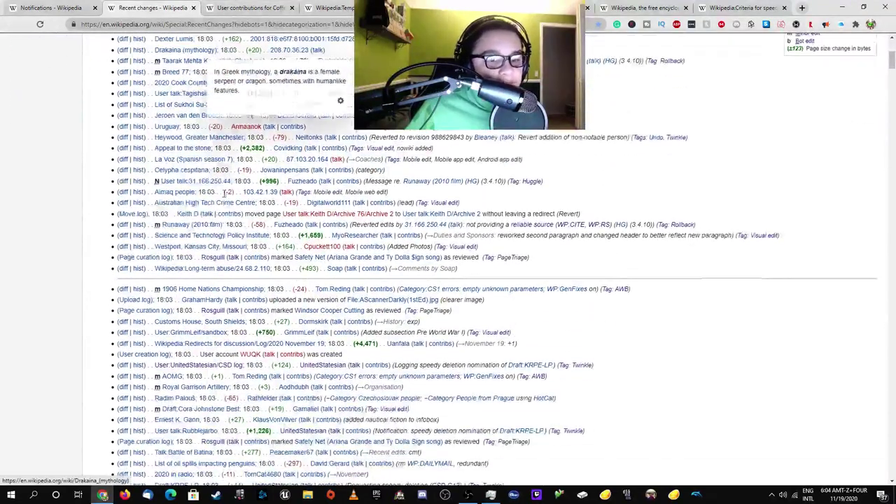
pyautogui.rightClick(243, 269)
pyautogui.click(124, 269)
pyautogui.scroll(3, 149, 130)
# Restrict Recent changes to the (Article) namespace through the namespace filters.
pyautogui.click(154, 83)
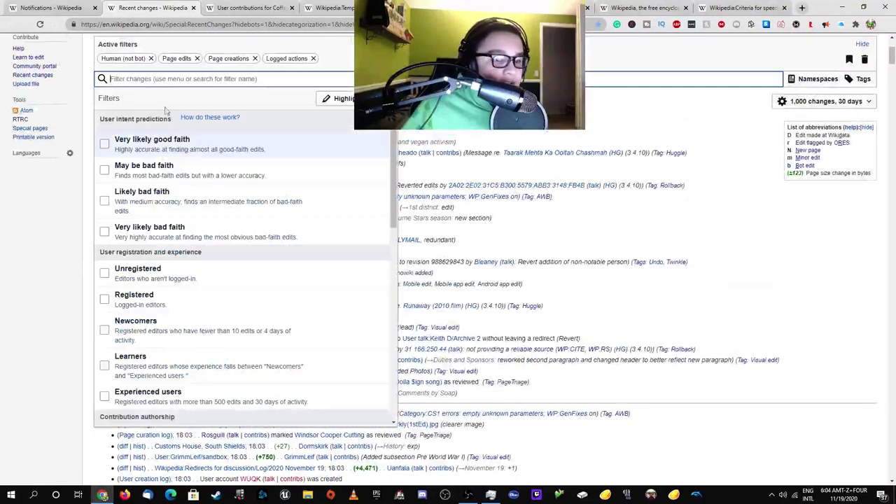
pyautogui.moveTo(393, 178); pyautogui.dragTo(393, 361)
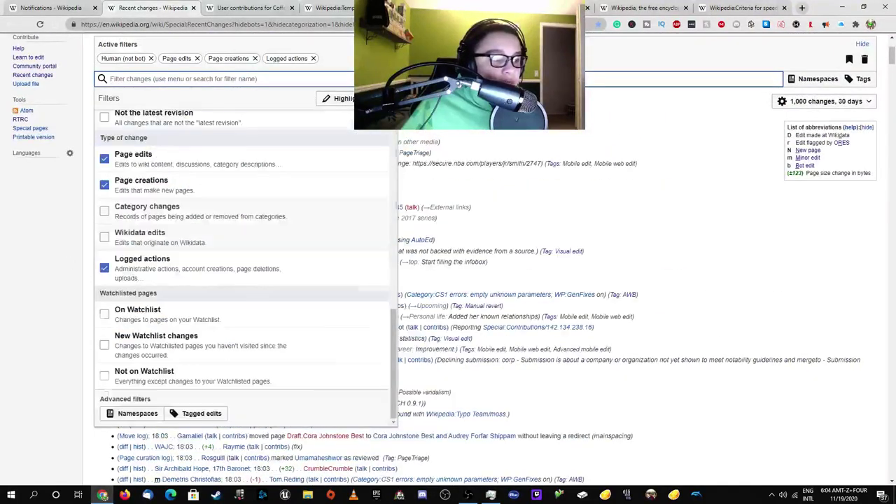
pyautogui.scroll(-3, 261, 152)
pyautogui.click(146, 140)
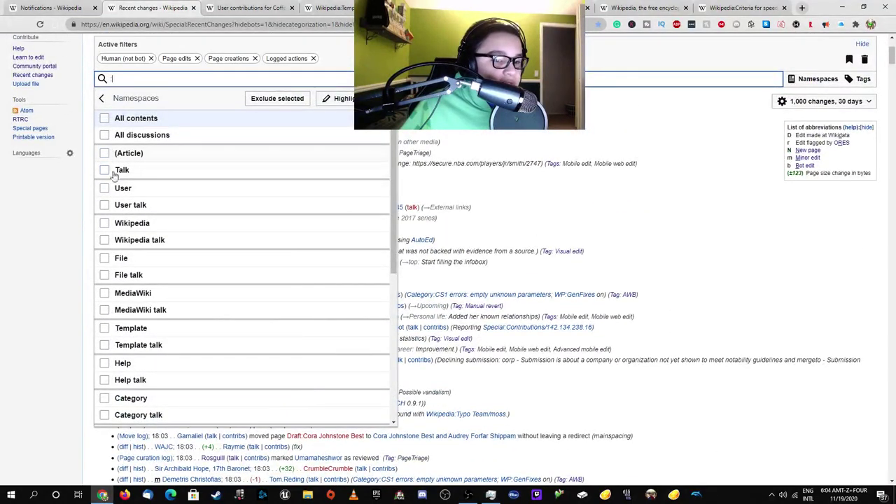
pyautogui.click(117, 154)
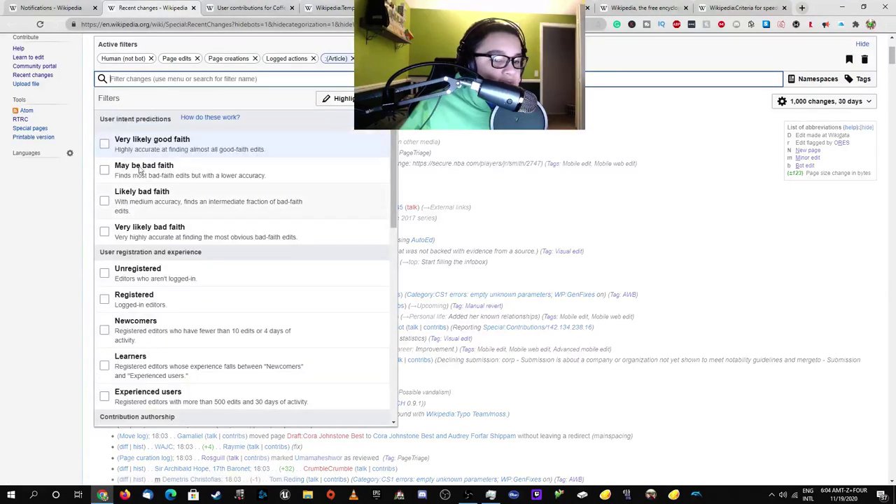
# Add the "May be bad faith" filter, remove the "Page edits" filter and close the filter list.
pyautogui.click(106, 169)
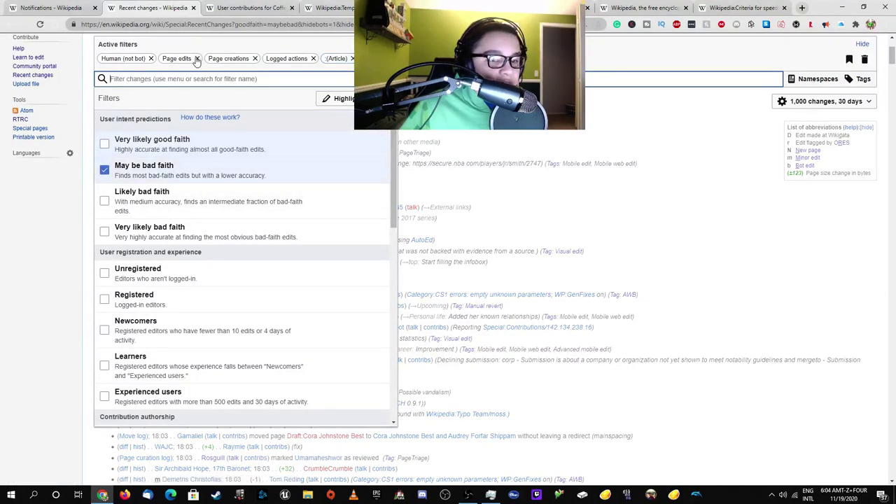
pyautogui.click(196, 59)
pyautogui.scroll(-5, 182, 203)
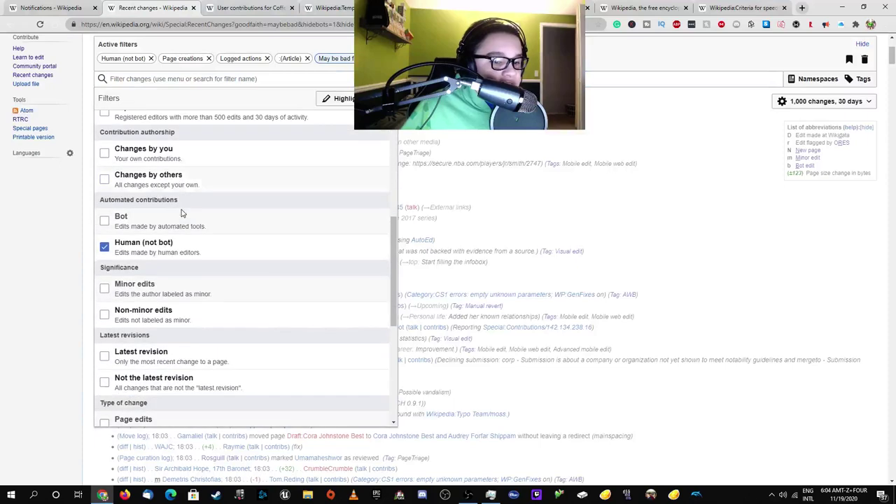
pyautogui.scroll(-5, 180, 212)
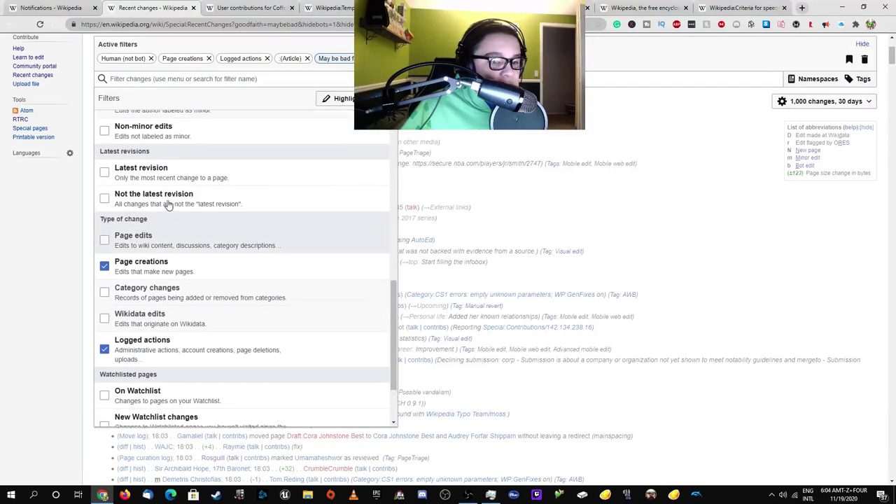
pyautogui.click(45, 239)
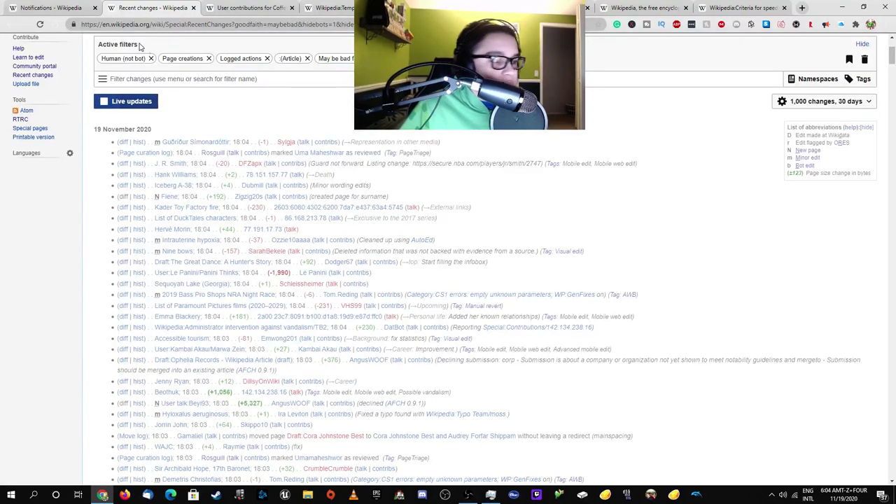
# Close all browser tabs after Recent changes, leaving only Notifications and Recent changes open.
pyautogui.click(293, 7)
pyautogui.click(293, 8)
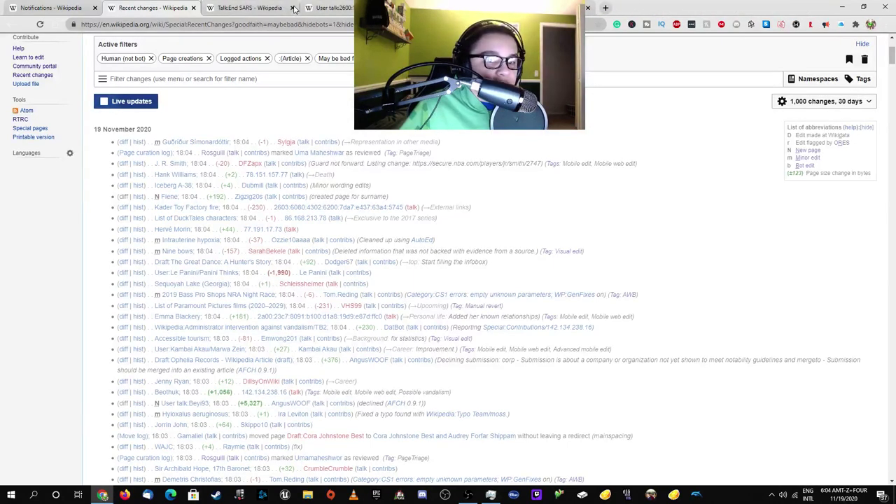
pyautogui.click(292, 8)
pyautogui.click(293, 7)
pyautogui.click(293, 8)
pyautogui.click(293, 8)
pyautogui.click(293, 8)
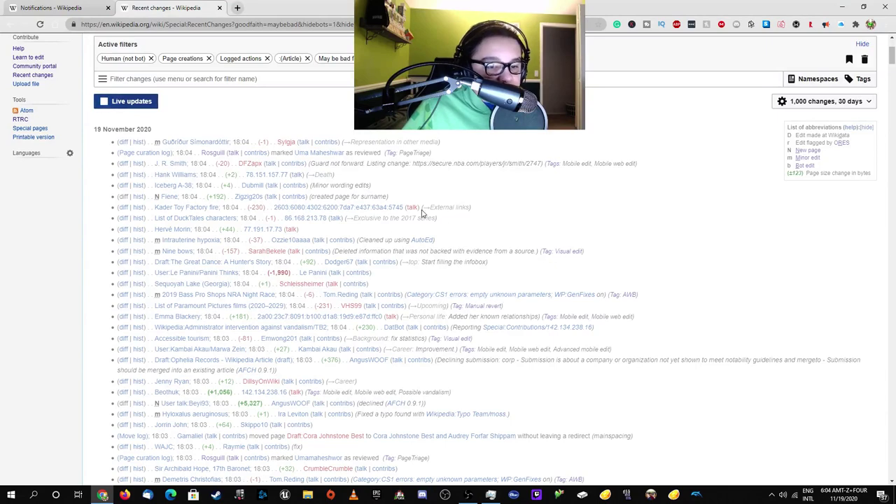
# Open the 2019 Bass Pro Shops NRA Night Race article from Recent changes in a new tab and view it.
pyautogui.rightClick(261, 295)
pyautogui.click(287, 299)
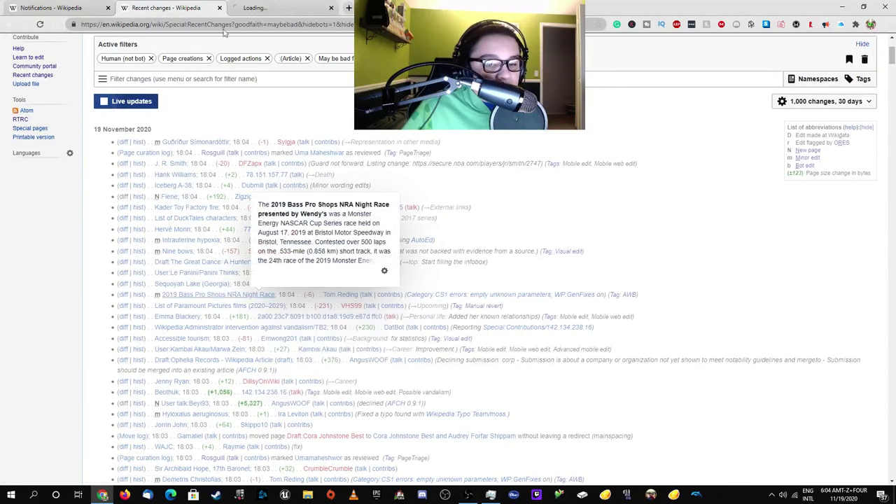
pyautogui.click(245, 7)
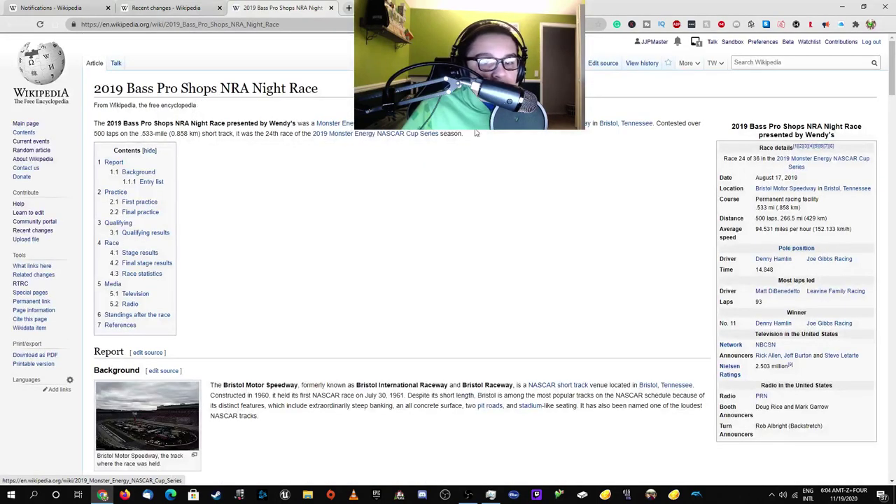
# Shorten the race article's web address to Bass_Pro_Shops and load the Bass Pro Shops article.
pyautogui.moveTo(182, 27); pyautogui.dragTo(171, 28)
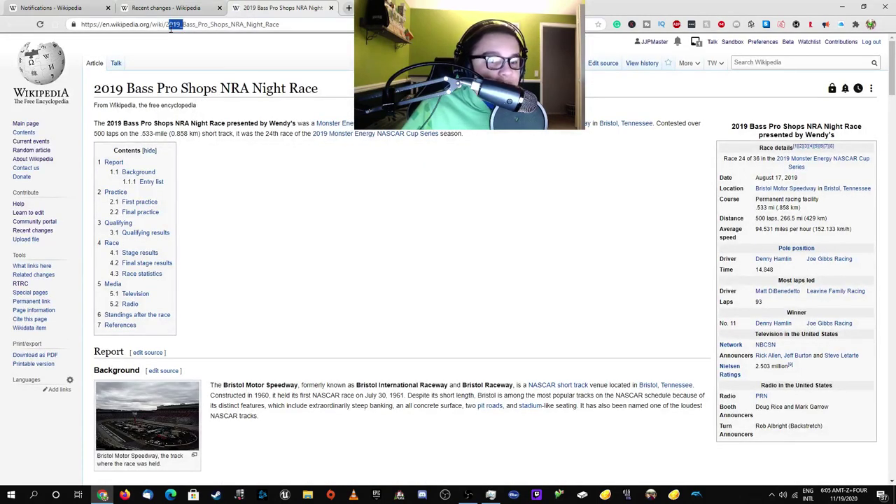
pyautogui.press('Delete')
pyautogui.press('Delete')
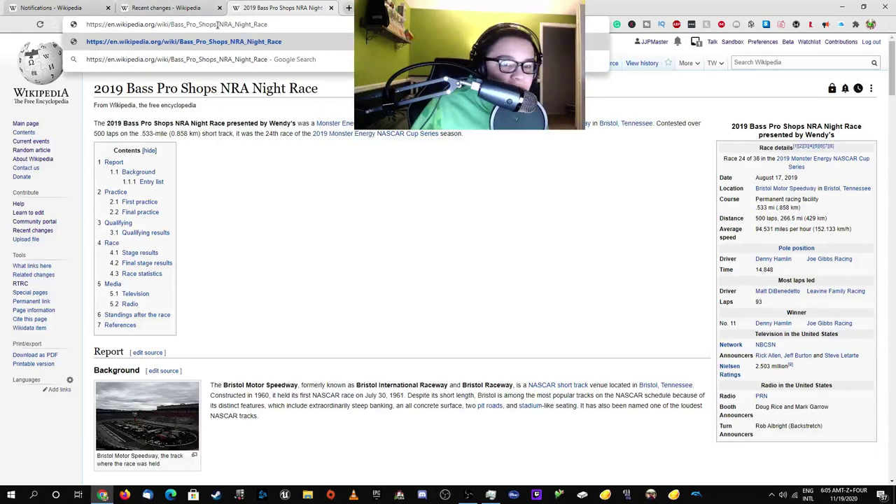
pyautogui.press('End')
pyautogui.press('BackSpace')
pyautogui.press('BackSpace')
pyautogui.press('BackSpace')
pyautogui.press('BackSpace')
pyautogui.press('BackSpace')
pyautogui.press('BackSpace')
pyautogui.press('BackSpace')
pyautogui.press('BackSpace')
pyautogui.press('BackSpace')
pyautogui.press('BackSpace')
pyautogui.press('BackSpace')
pyautogui.press('BackSpace')
pyautogui.press('BackSpace')
pyautogui.press('BackSpace')
pyautogui.press('BackSpace')
pyautogui.press('Return')
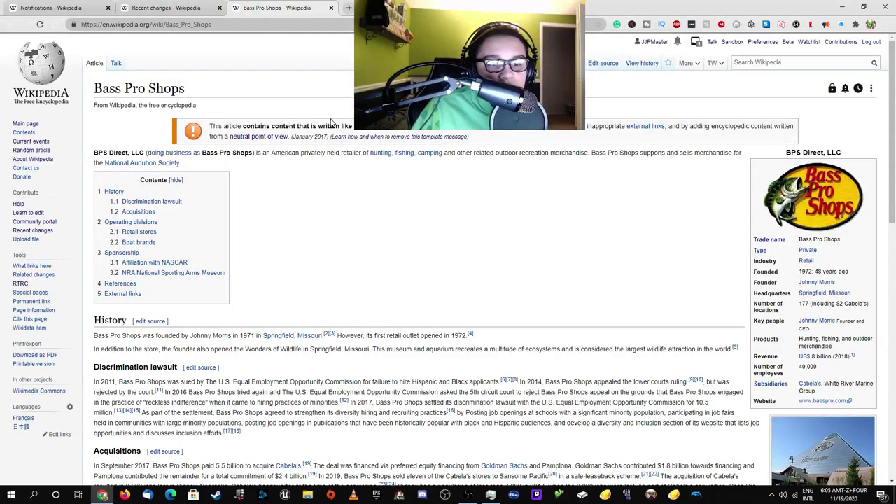
# Open the newest article in the filtered Recent changes, the Turkish free-diver page, in a new tab and view its revision history.
pyautogui.click(204, 8)
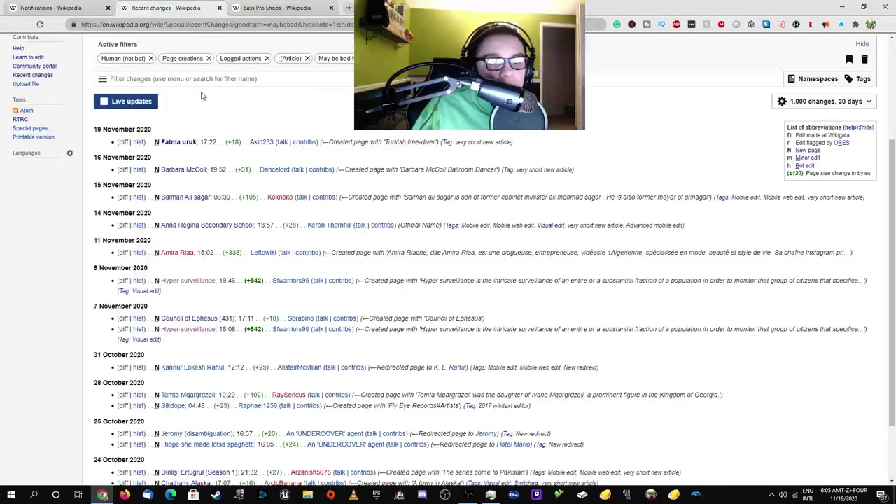
pyautogui.rightClick(191, 143)
pyautogui.click(231, 149)
pyautogui.click(273, 10)
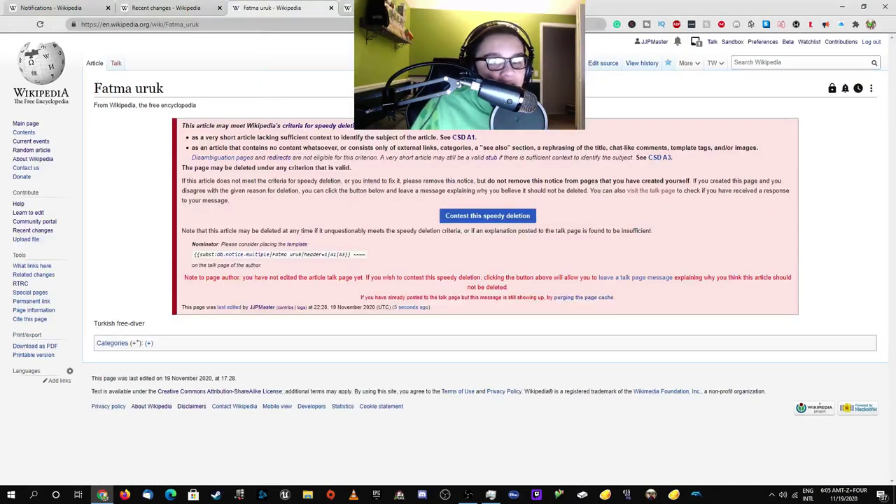
pyautogui.click(641, 63)
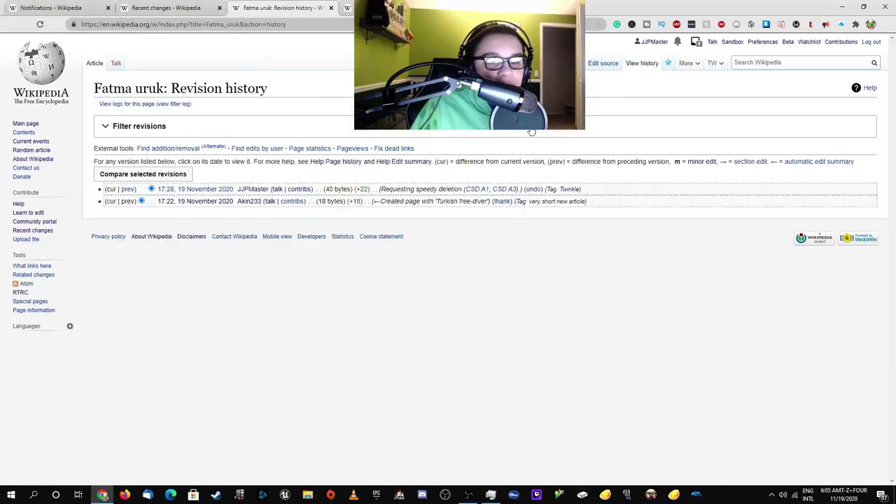
pyautogui.hotkey('alt', 'Left')
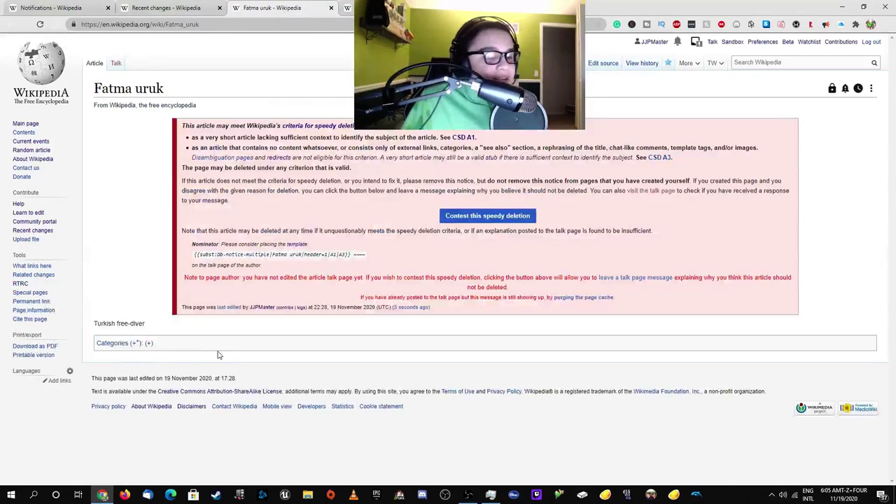
# Highlight the article's single line of text, view the CSD A3 criterion from its deletion notice, and return to the article.
pyautogui.moveTo(98, 322); pyautogui.dragTo(119, 327)
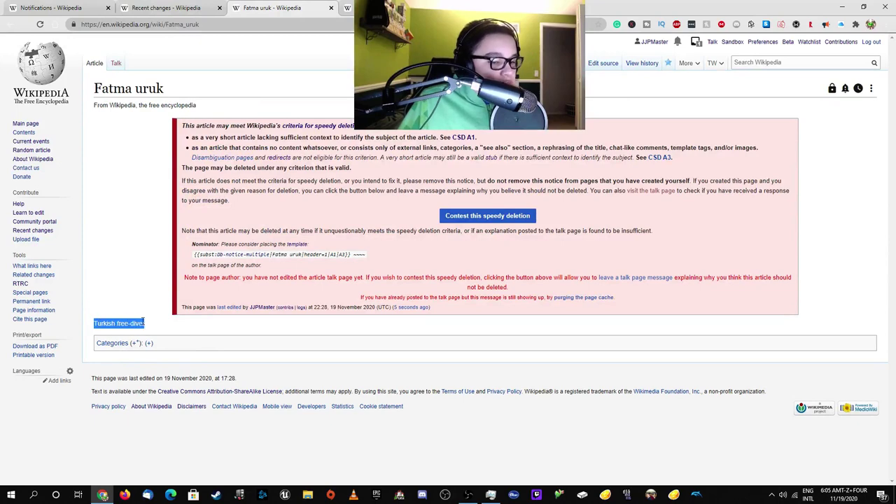
pyautogui.click(653, 158)
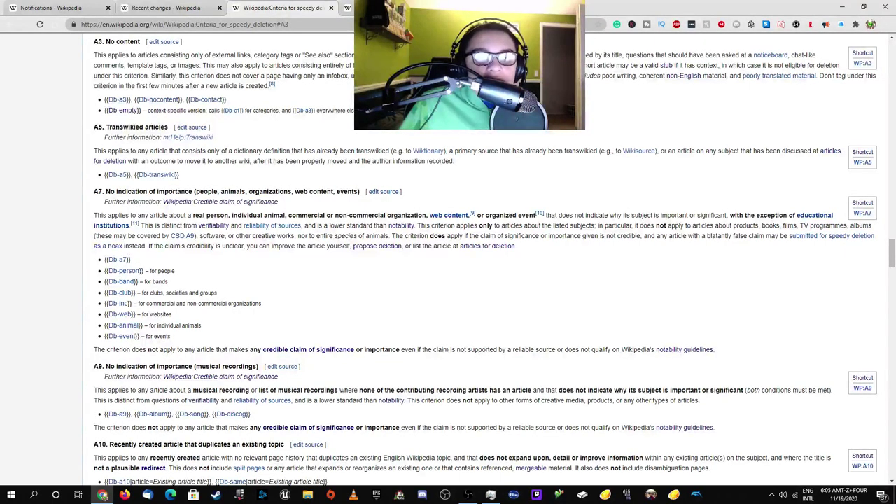
pyautogui.moveTo(490, 55); pyautogui.dragTo(420, 44)
pyautogui.click(7, 26)
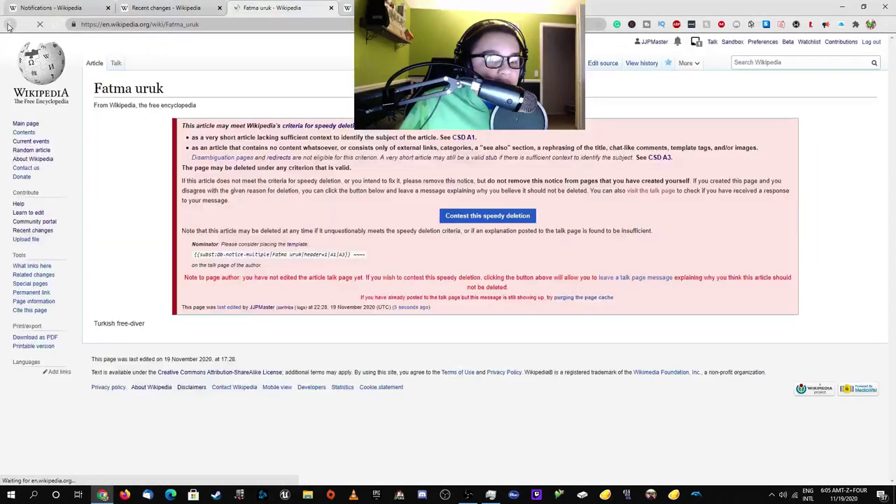
# Return to Recent changes, skim the filtered page creations and remove the "May be bad faith" filter.
pyautogui.click(167, 8)
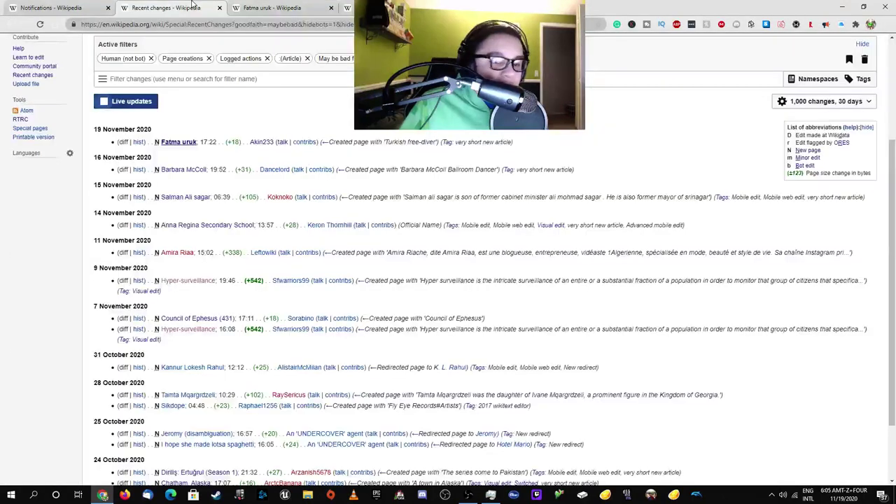
pyautogui.scroll(-3, 199, 182)
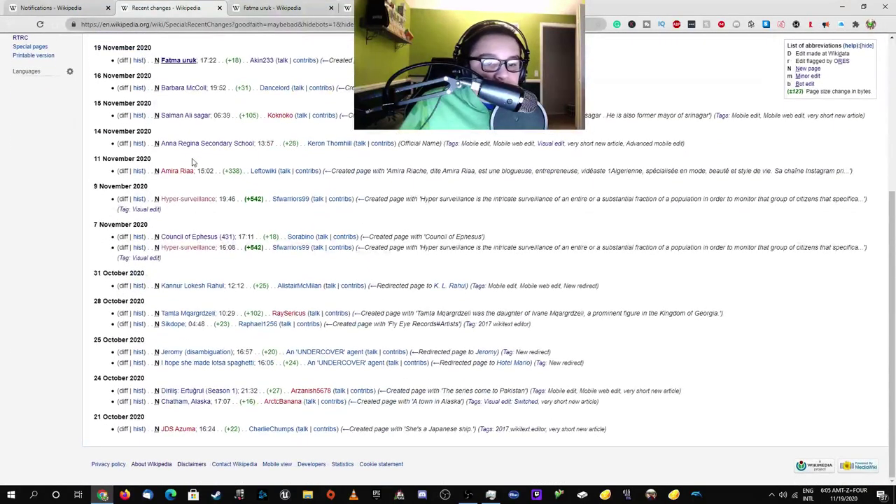
pyautogui.rightClick(194, 91)
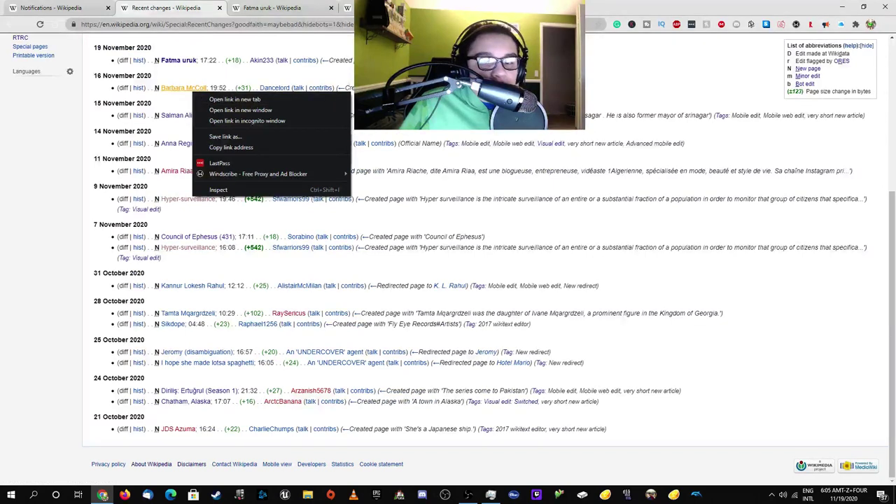
pyautogui.click(352, 98)
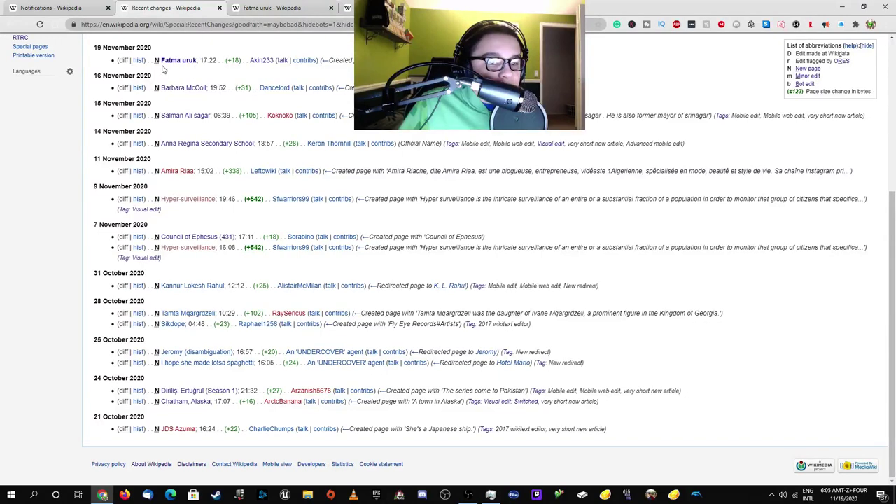
pyautogui.scroll(3, 319, 123)
pyautogui.click(378, 101)
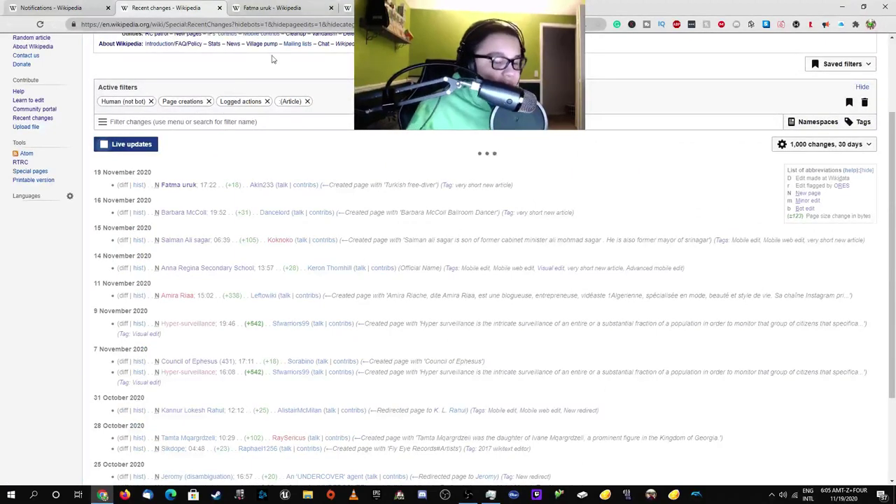
# Open Wikipedia's Special:NewPages page in a new tab.
pyautogui.click(260, 8)
pyautogui.doubleClick(256, 26)
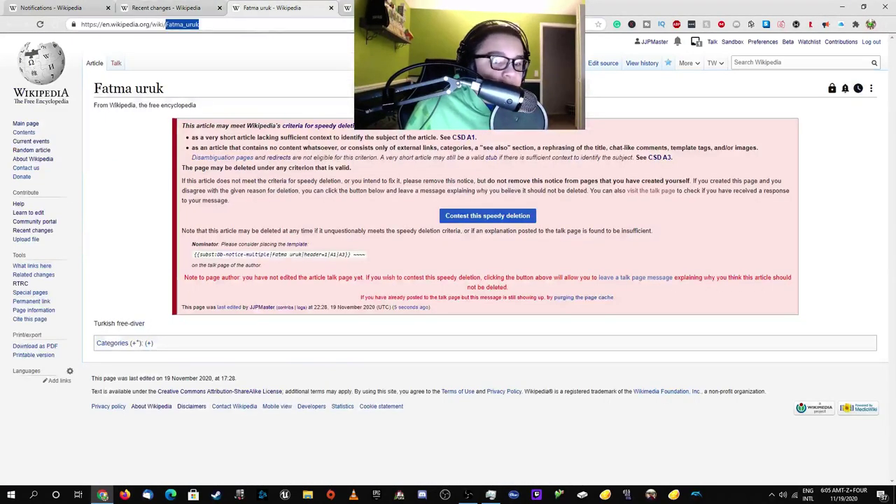
pyautogui.write('Special:NewPages')
pyautogui.press('Return')
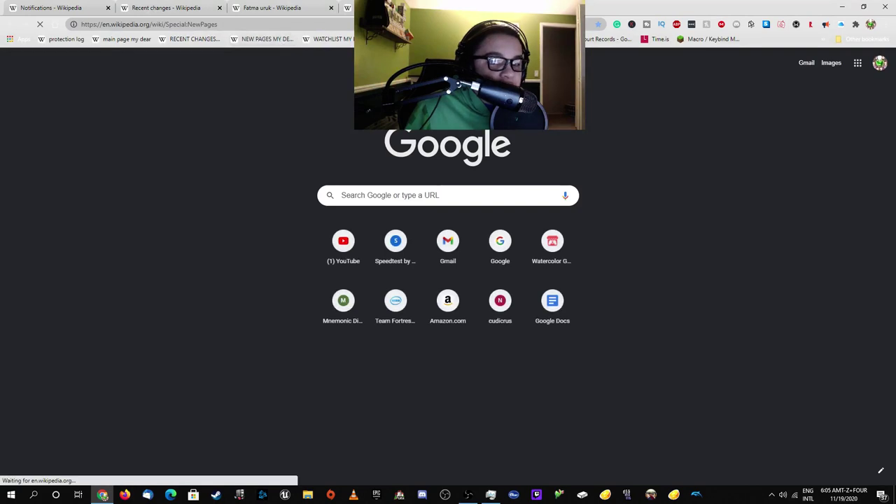
# Remove the "Logged actions" filter from Recent changes and open the new Matt Arnold (baseball) article in a new tab.
pyautogui.click(188, 6)
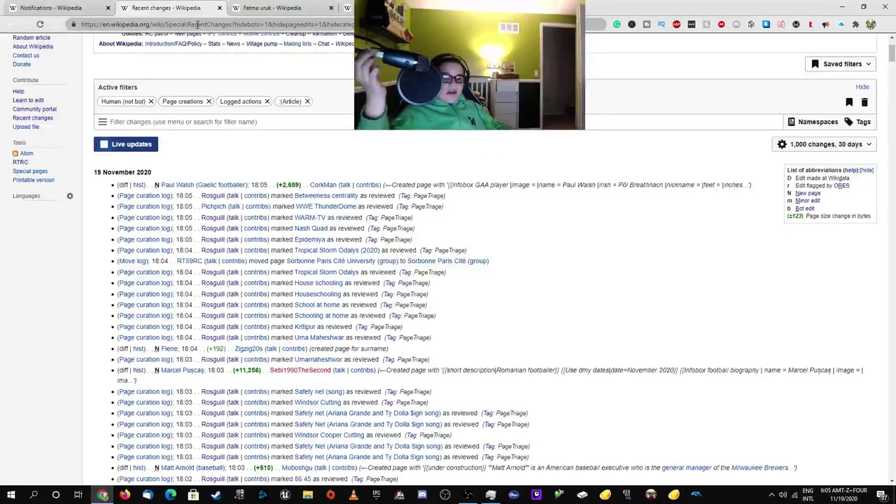
pyautogui.click(267, 101)
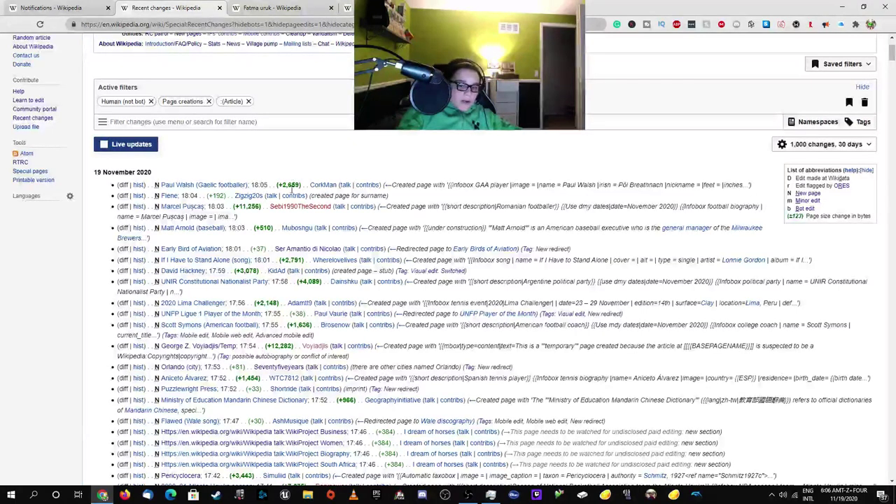
pyautogui.rightClick(194, 231)
pyautogui.click(233, 234)
pyautogui.click(301, 8)
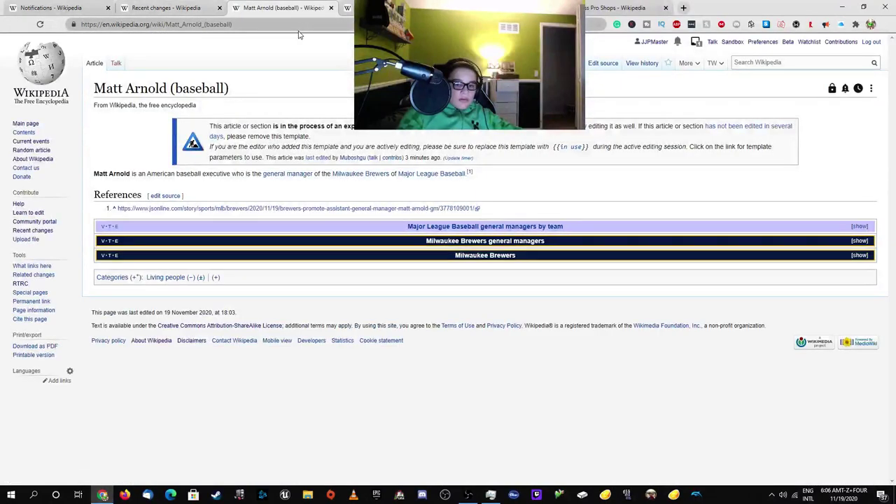
# From Recent changes, open the engineer's biography ending in "/Temp" in a new tab and highlight "Temp" in its address.
pyautogui.click(185, 8)
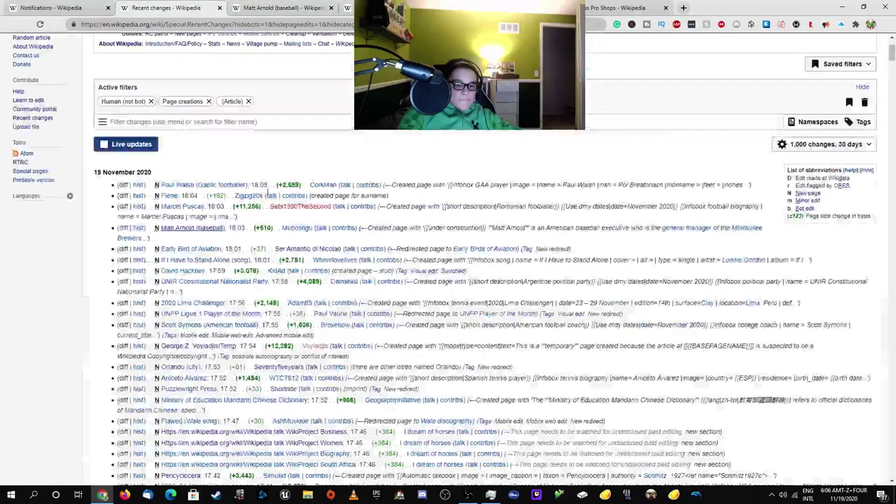
pyautogui.scroll(-1, 202, 322)
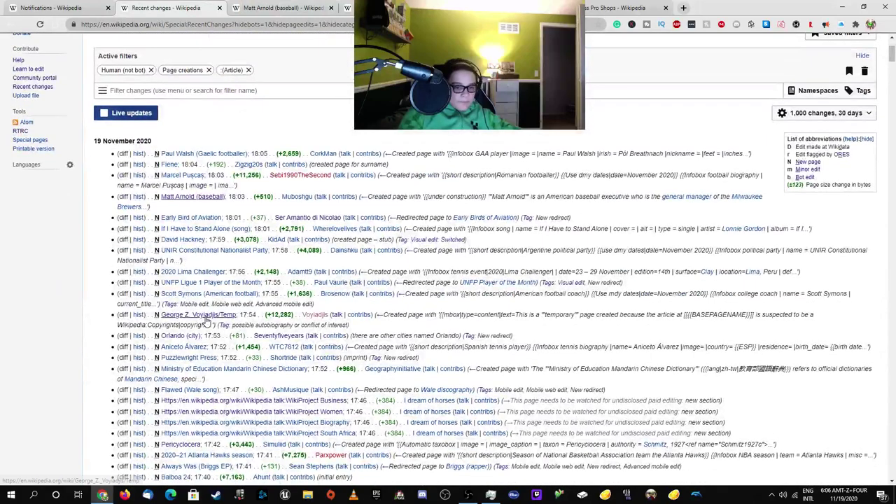
pyautogui.middleClick(204, 318)
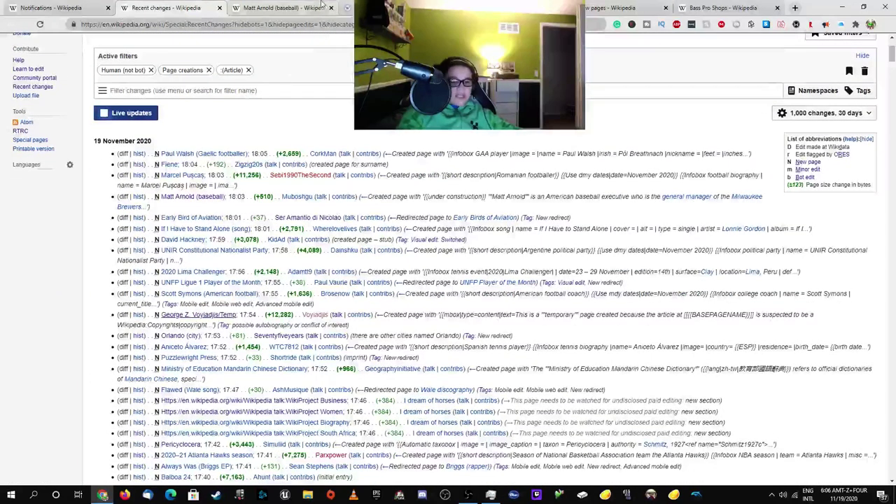
pyautogui.click(348, 8)
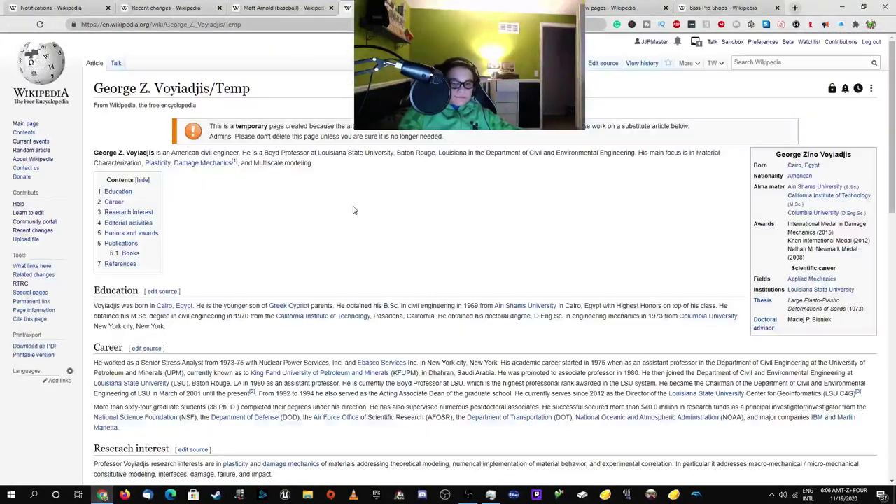
pyautogui.doubleClick(233, 24)
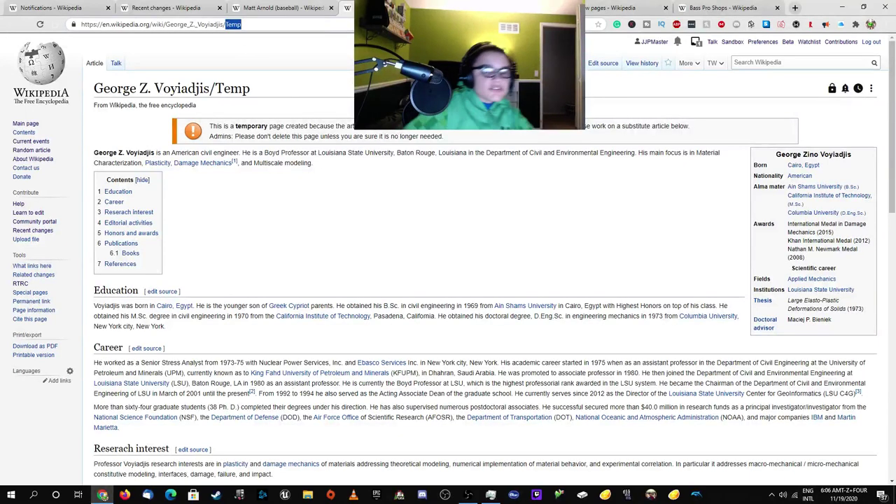
# Open the user page of the /Temp article's creator from Recent changes and read through the notices on their talk page.
pyautogui.click(166, 7)
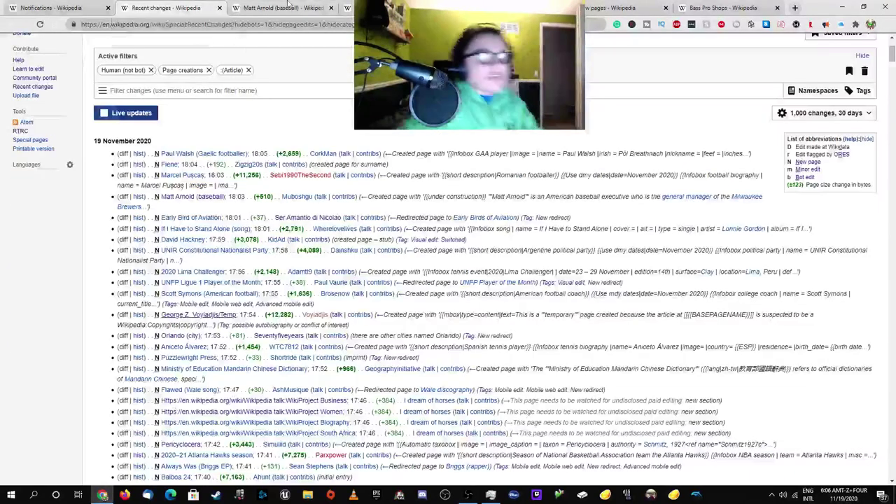
pyautogui.rightClick(314, 314)
pyautogui.press('Escape')
pyautogui.click(313, 314)
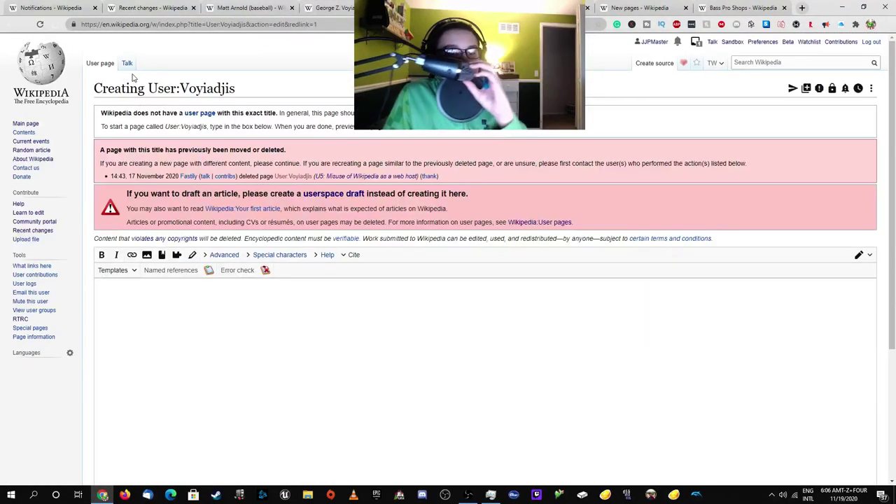
pyautogui.click(128, 65)
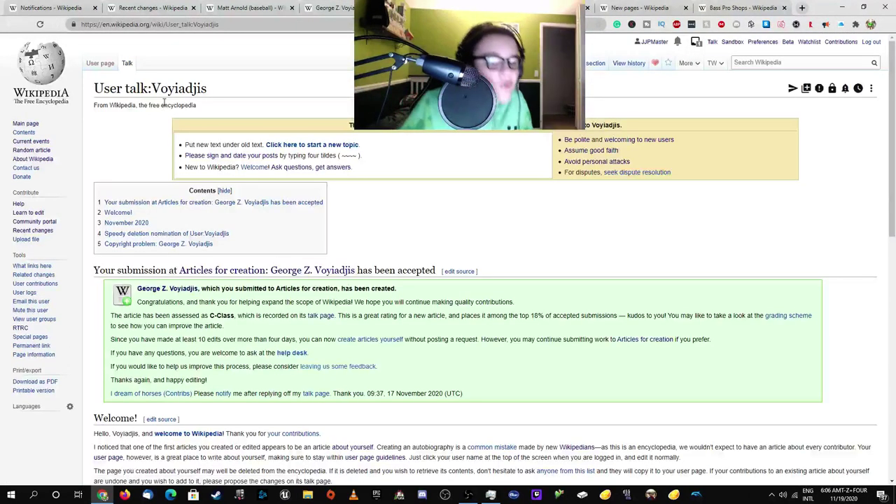
pyautogui.scroll(-2, 202, 213)
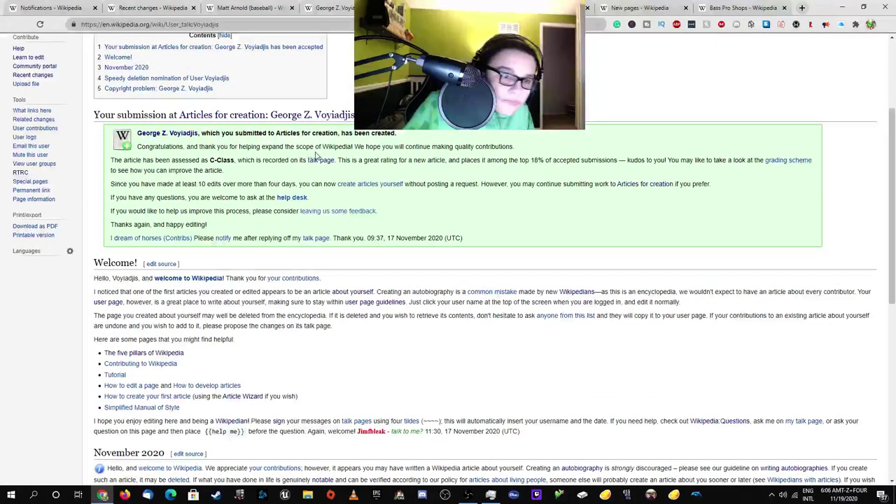
pyautogui.scroll(-1, 279, 181)
pyautogui.scroll(-5, 279, 180)
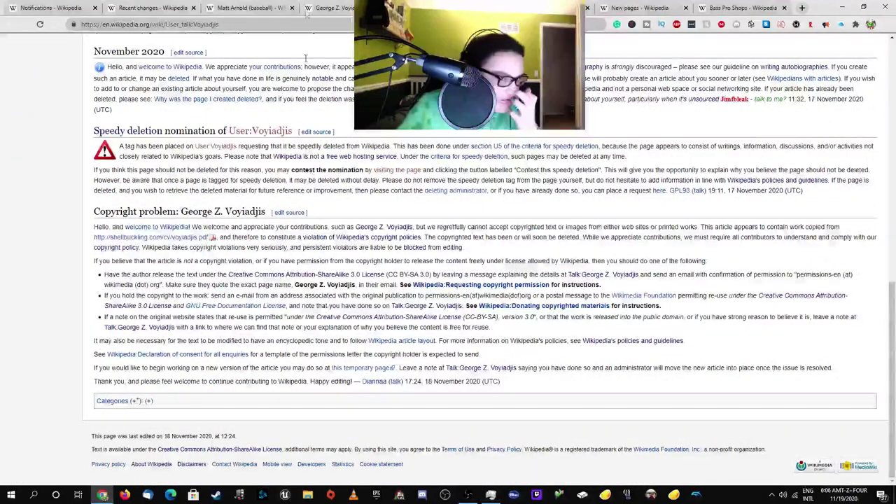
# Return to the /Temp article and load the original article by removing "/Temp" from the address.
pyautogui.click(353, 368)
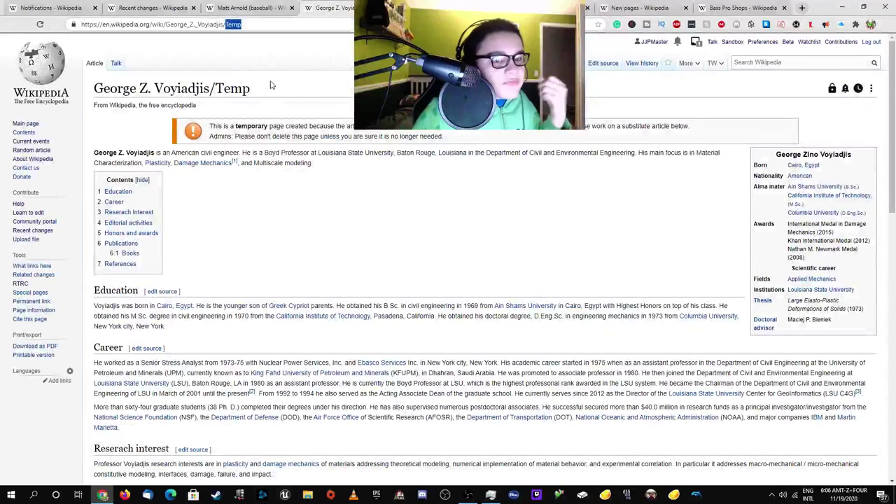
pyautogui.doubleClick(224, 24)
pyautogui.press('BackSpace')
pyautogui.press('BackSpace')
pyautogui.press('Return')
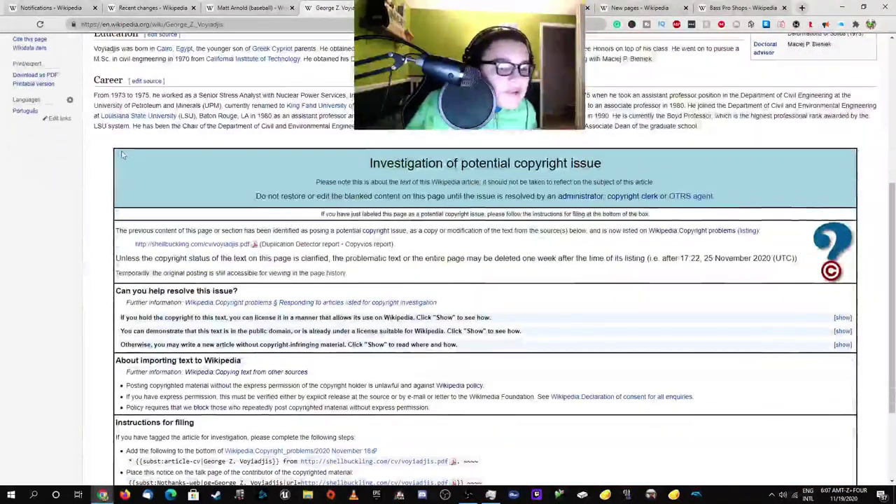
# Highlight the text of the "Investigation of potential copyright issue" notice in the original article.
pyautogui.moveTo(369, 158); pyautogui.dragTo(655, 380)
pyautogui.scroll(-2, 263, 244)
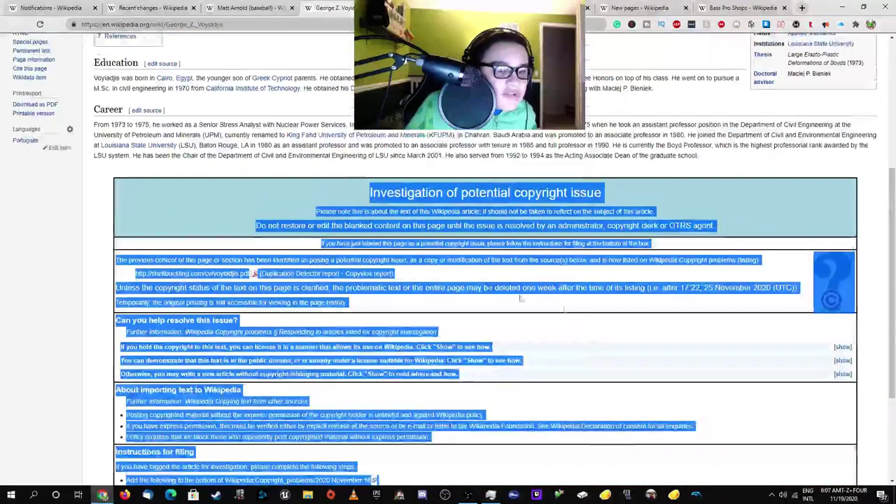
pyautogui.moveTo(245, 196); pyautogui.dragTo(521, 288)
pyautogui.scroll(-2, 254, 273)
# View the shellbuckling.com source PDF linked in the copyright notice, highlight some of its text, and return to the article.
pyautogui.click(235, 178)
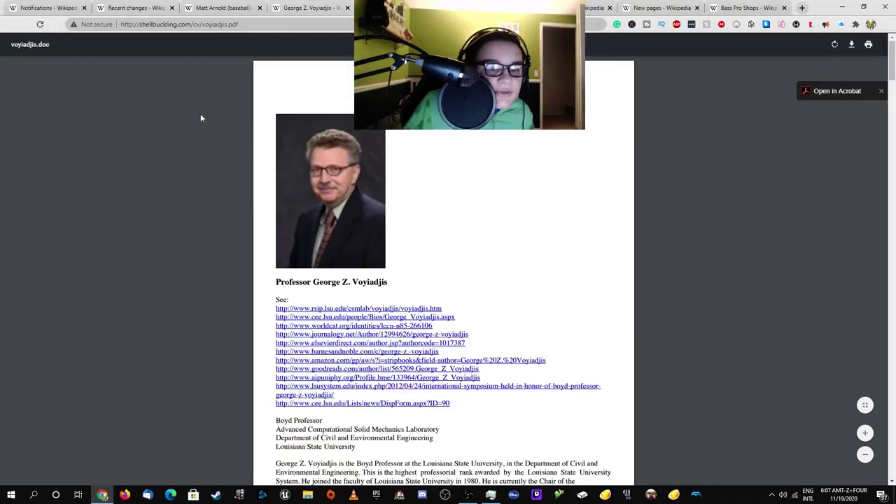
pyautogui.scroll(-3, 201, 113)
pyautogui.moveTo(276, 194); pyautogui.dragTo(426, 257)
pyautogui.scroll(-5, 444, 280)
pyautogui.hotkey('alt', 'Left')
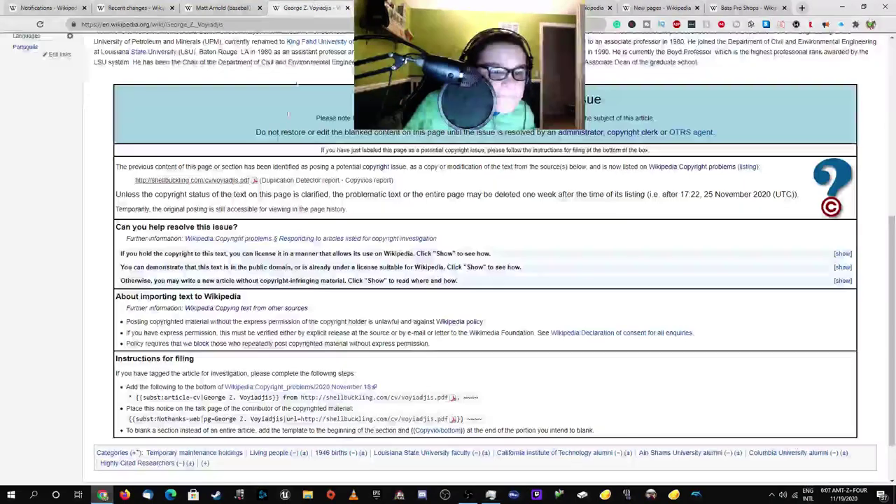
# Open the Copyvios report linked in the copyright notice in a new tab and switch to it.
pyautogui.rightClick(283, 181)
pyautogui.press('Escape')
pyautogui.rightClick(350, 181)
pyautogui.click(369, 180)
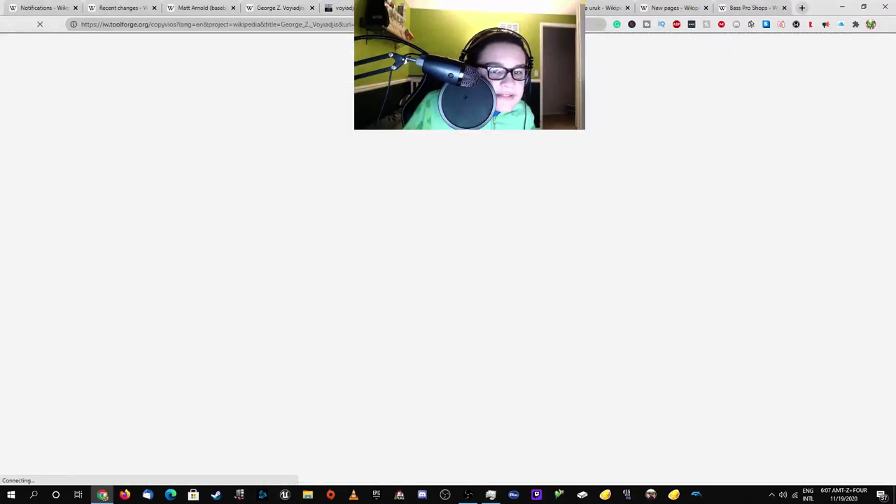
pyautogui.click(391, 8)
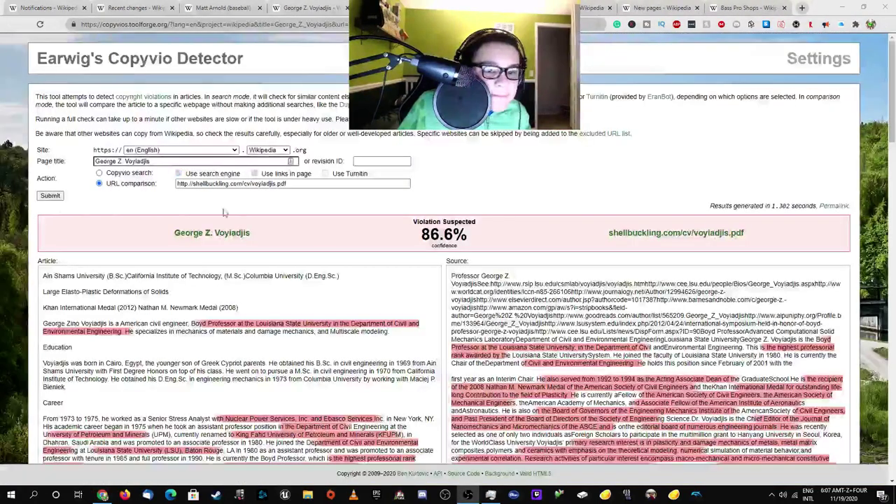
# Examine the highlighted matches between the article and the source PDF in Earwig's Copyvio Detector.
pyautogui.scroll(-1, 238, 218)
pyautogui.scroll(-1, 488, 201)
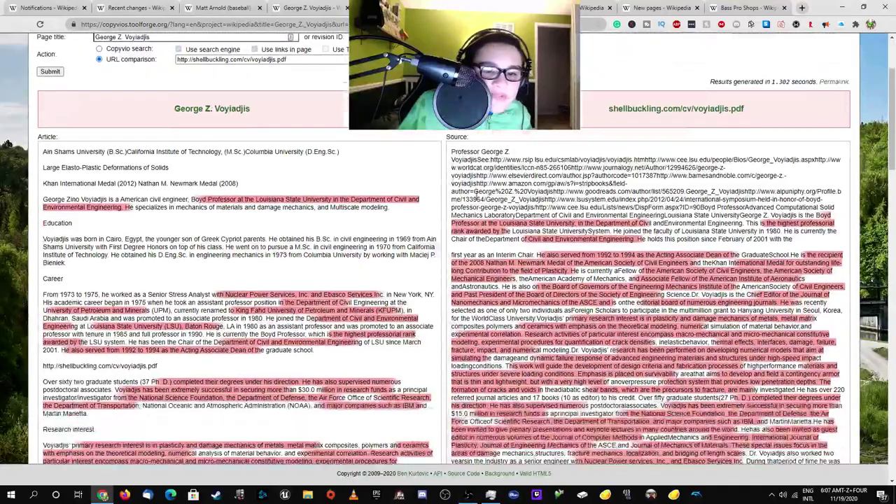
pyautogui.scroll(-1, 611, 255)
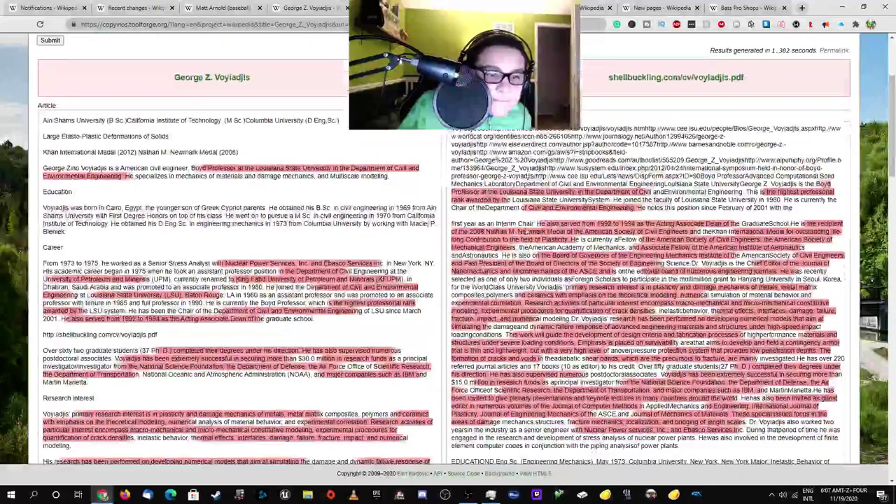
pyautogui.scroll(-1, 549, 240)
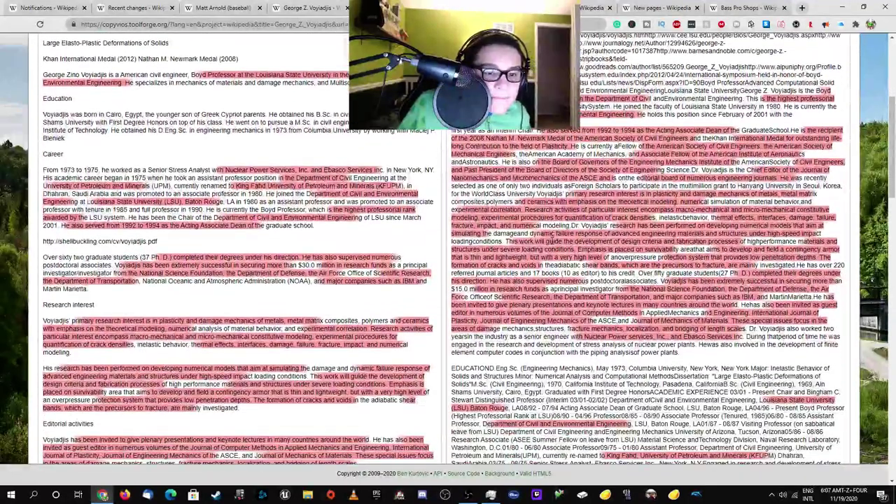
pyautogui.scroll(-2, 550, 241)
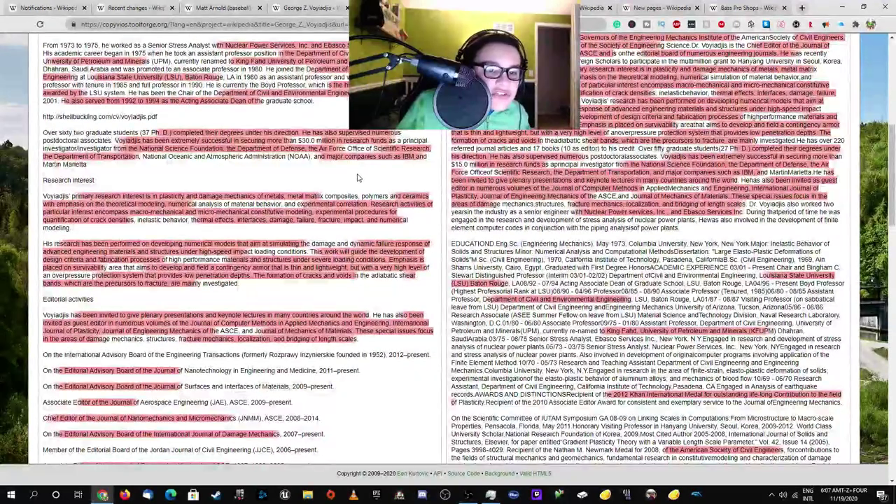
pyautogui.scroll(1, 448, 250)
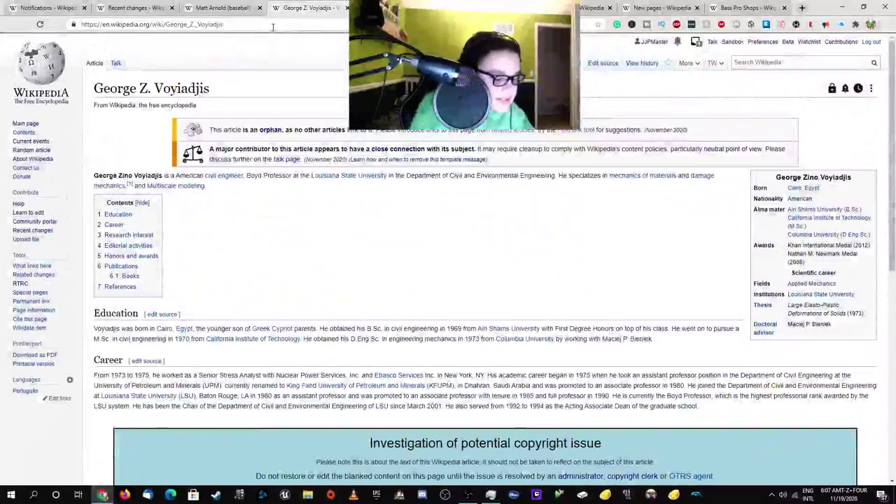
# Load the article's "/Temp" version again through its address and skim the rewritten text down to the references.
pyautogui.click(273, 24)
pyautogui.write('/temp')
pyautogui.press('Return')
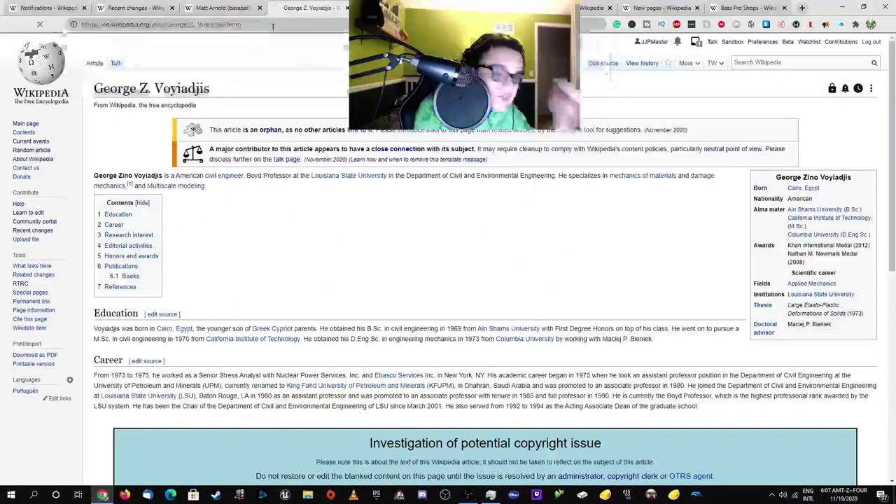
pyautogui.click(134, 8)
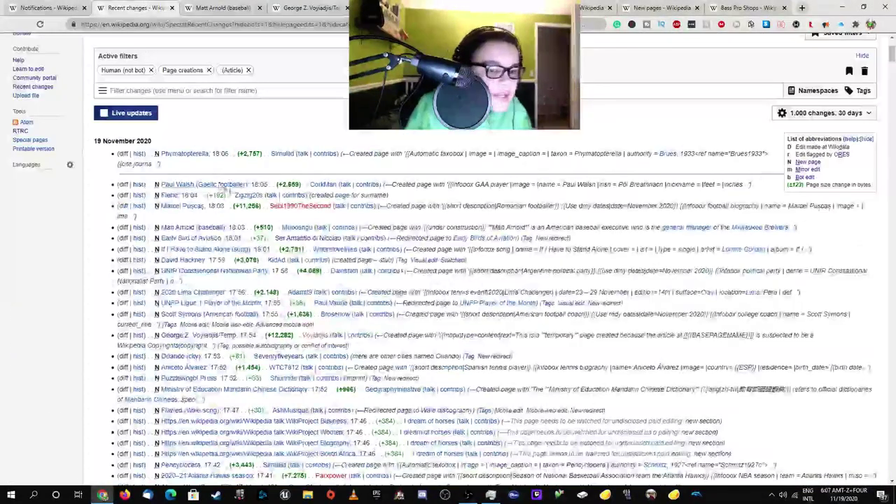
pyautogui.hotkey('ctrl', 'Tab')
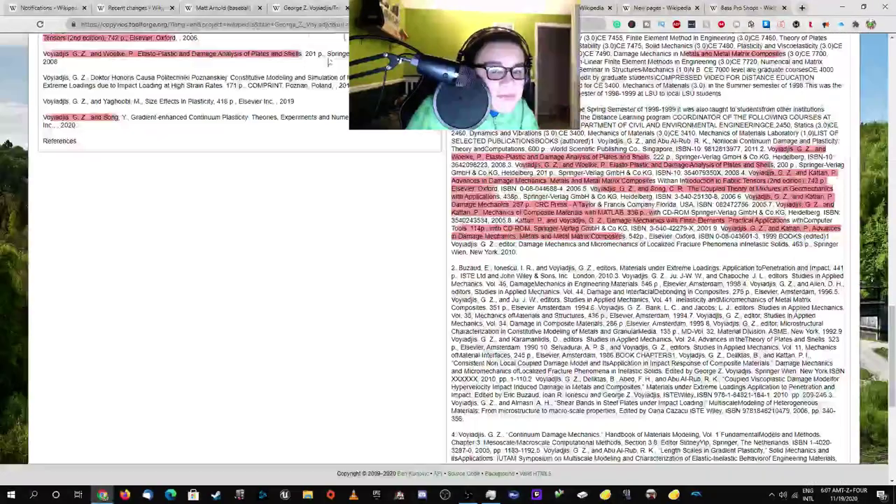
pyautogui.hotkey('ctrl', 'shift', 'Tab')
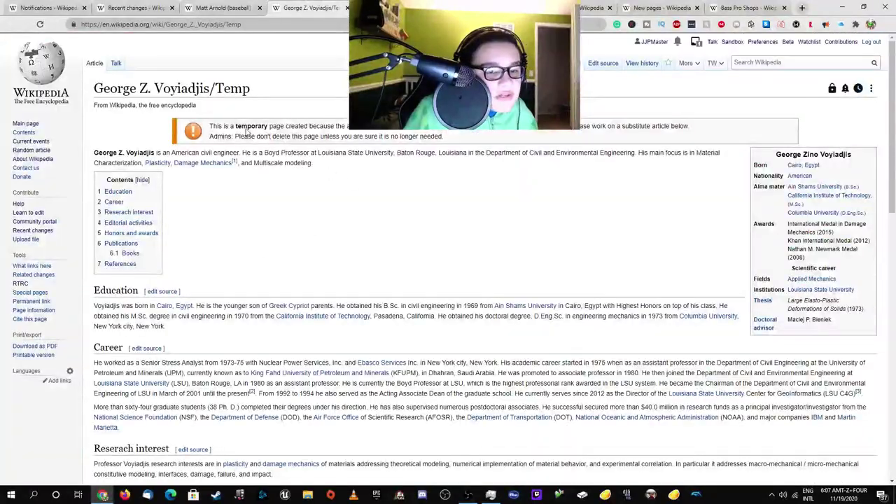
pyautogui.scroll(-15, 236, 121)
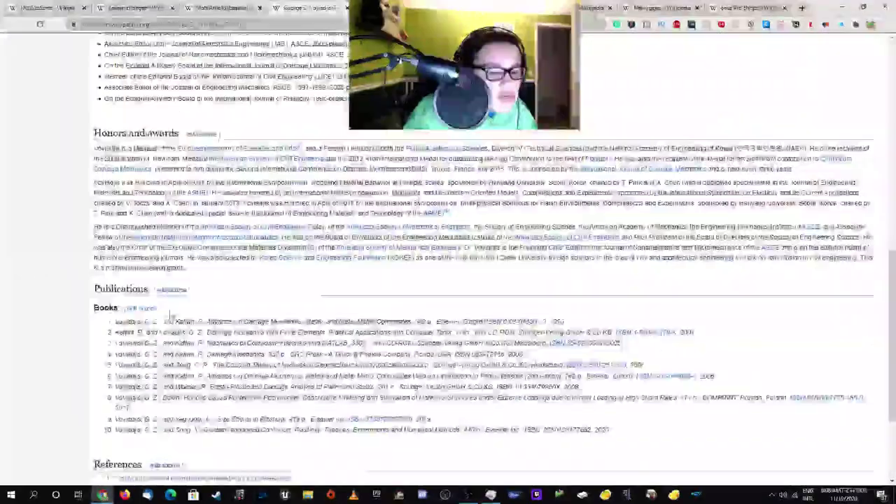
pyautogui.scroll(15, 295, 148)
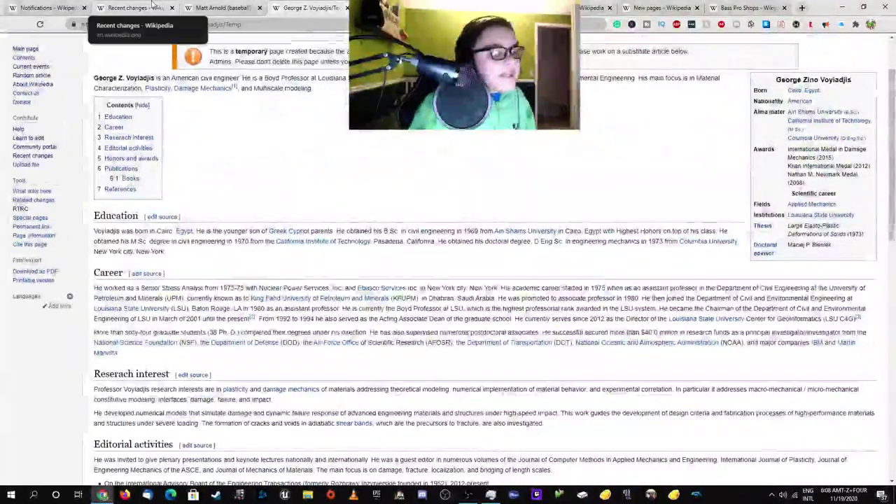
# Open the new Phymatopterella article from Recent changes in a new tab and view it.
pyautogui.click(150, 5)
pyautogui.rightClick(208, 127)
pyautogui.click(238, 132)
pyautogui.click(201, 7)
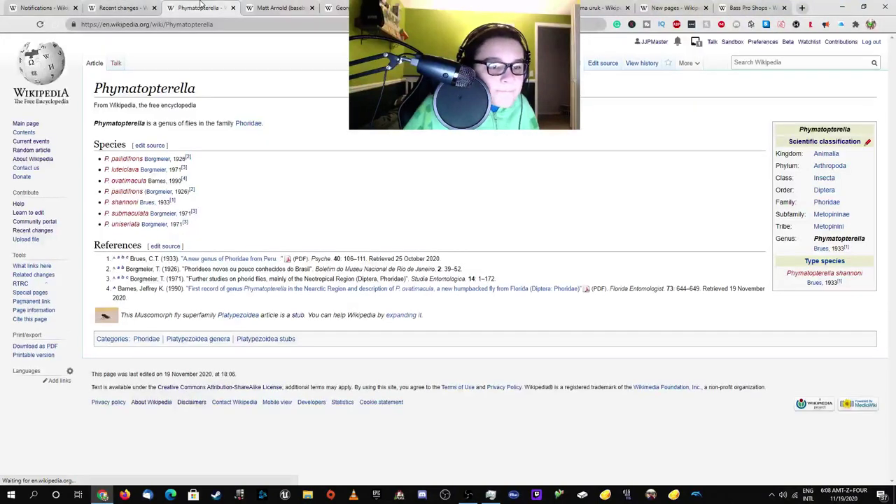
# Open the user page of Phymatopterella's creator in a new tab, view their talk page, and return to the user page.
pyautogui.click(122, 5)
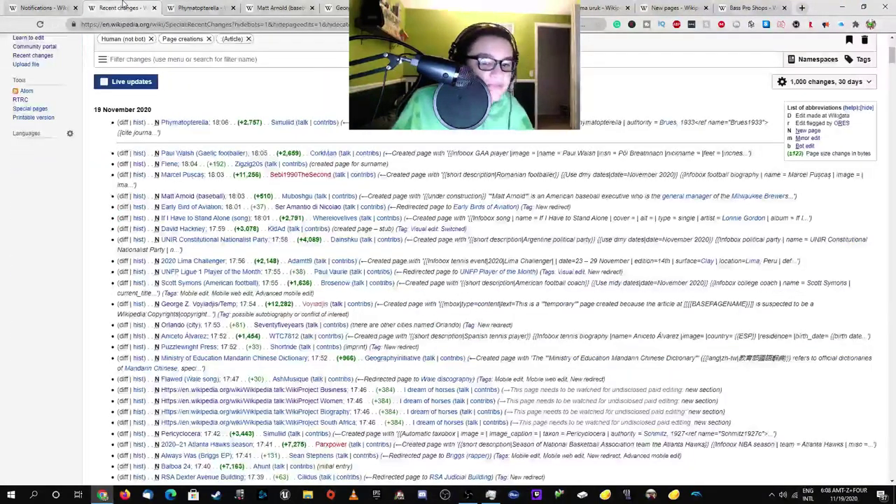
pyautogui.rightClick(287, 175)
pyautogui.click(312, 181)
pyautogui.click(257, 7)
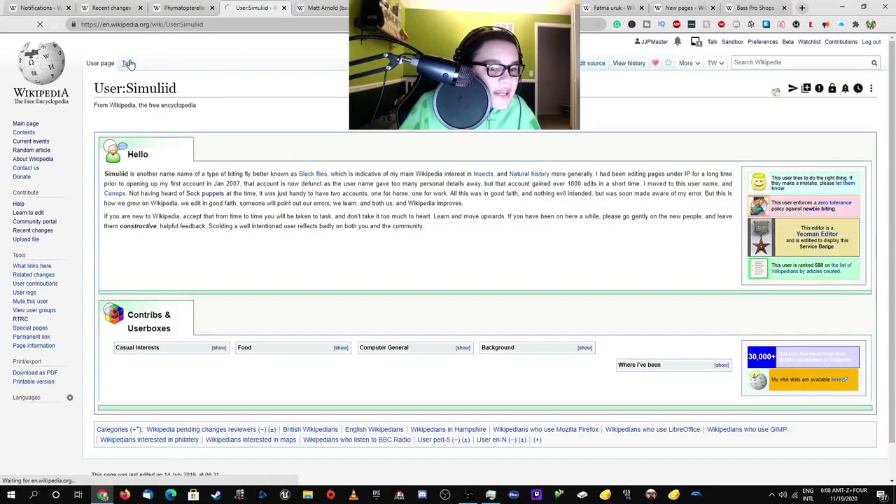
pyautogui.click(127, 63)
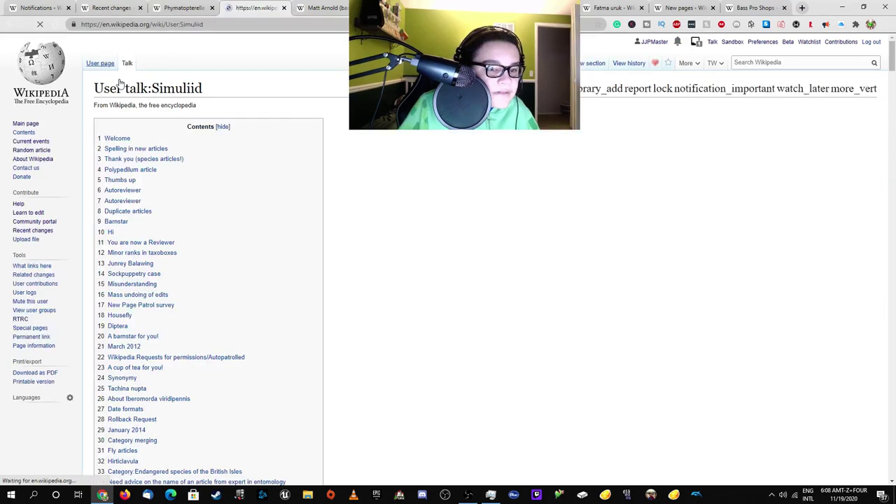
pyautogui.hotkey('alt', 'Left')
# Highlight part of the introduction under "Hello" on the creator's user page, then clear the selection.
pyautogui.moveTo(159, 175); pyautogui.dragTo(313, 180)
pyautogui.moveTo(313, 179)
pyautogui.click(242, 175)
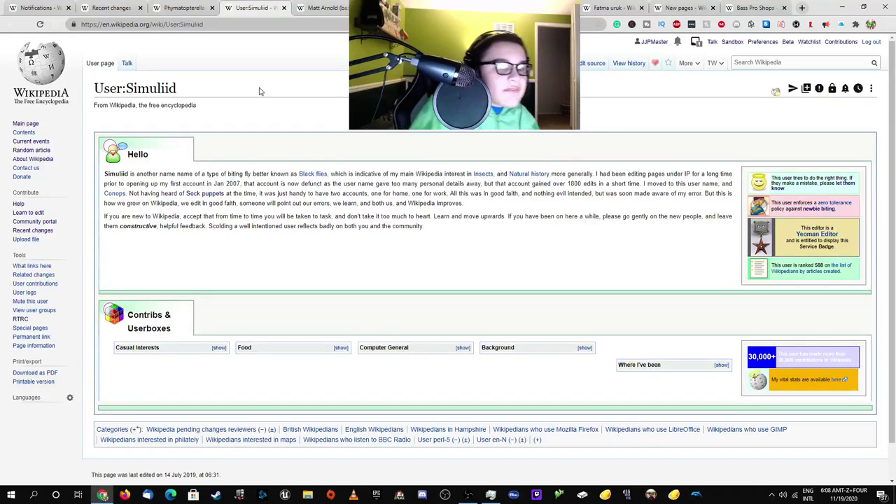
pyautogui.hotkey('ctrl', 'shift', 'Tab')
pyautogui.hotkey('ctrl', 'Tab')
pyautogui.doubleClick(187, 26)
pyautogui.press('F12')
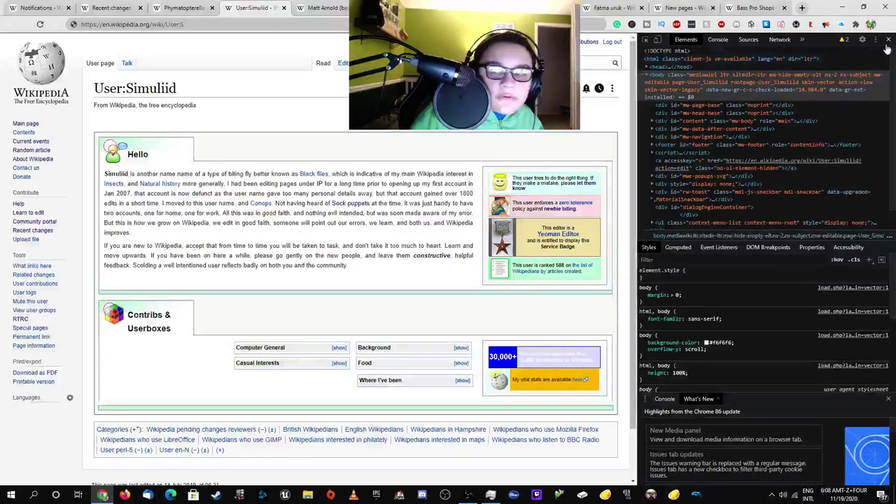
pyautogui.press('F12')
pyautogui.click(180, 25)
pyautogui.click(183, 25)
pyautogui.write('L')
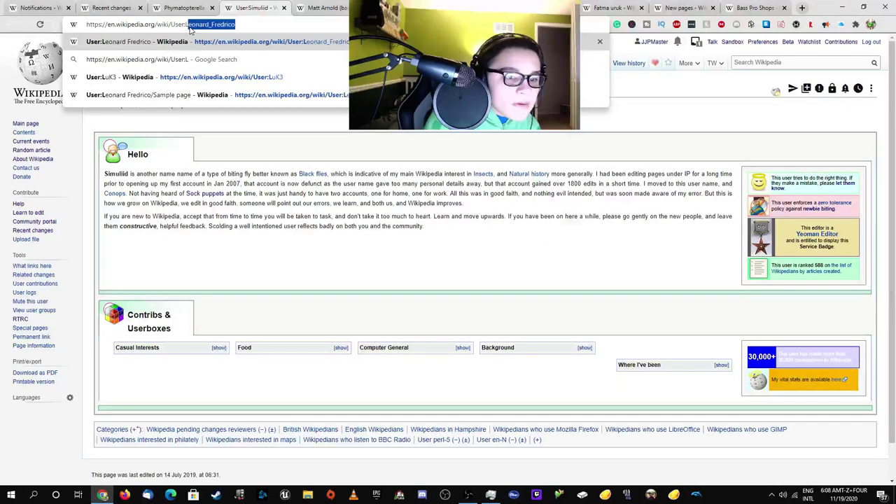
# Open the new 2020–21 Florida Gators women's basketball team article from Recent changes in a new tab and skim it down to the references.
pyautogui.click(181, 7)
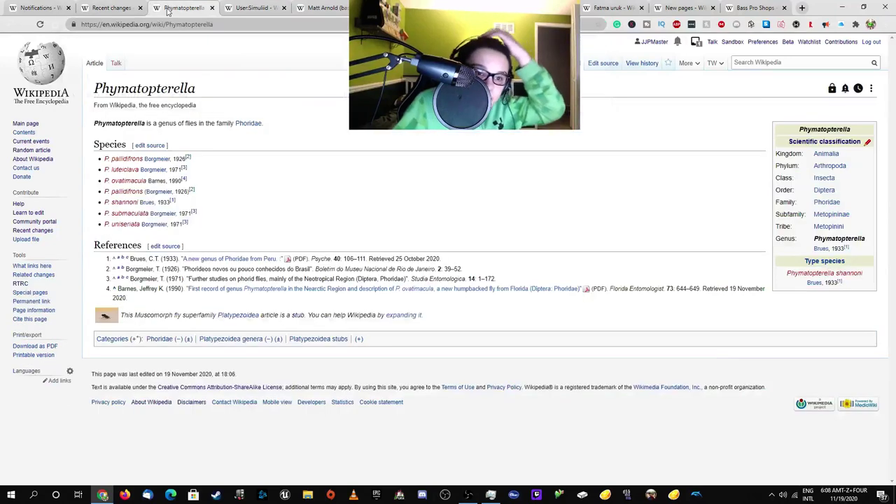
pyautogui.click(112, 7)
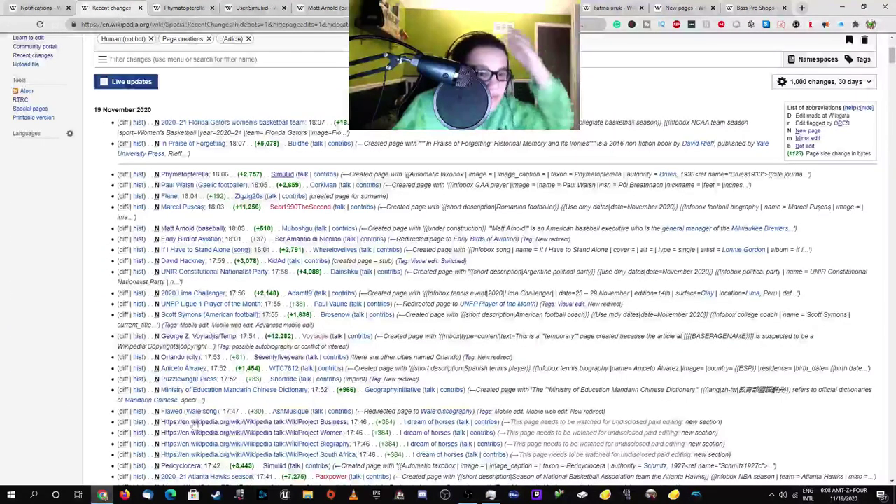
pyautogui.rightClick(236, 123)
pyautogui.click(262, 133)
pyautogui.click(335, 7)
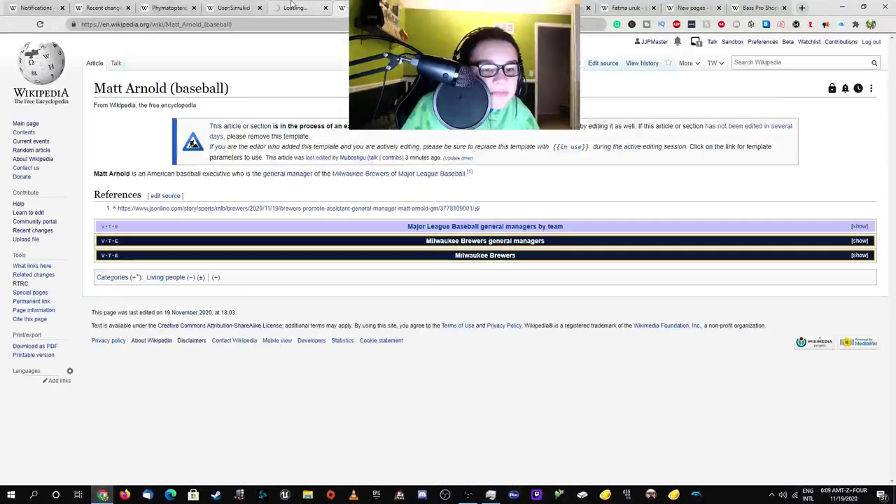
pyautogui.click(294, 8)
pyautogui.scroll(-20, 315, 147)
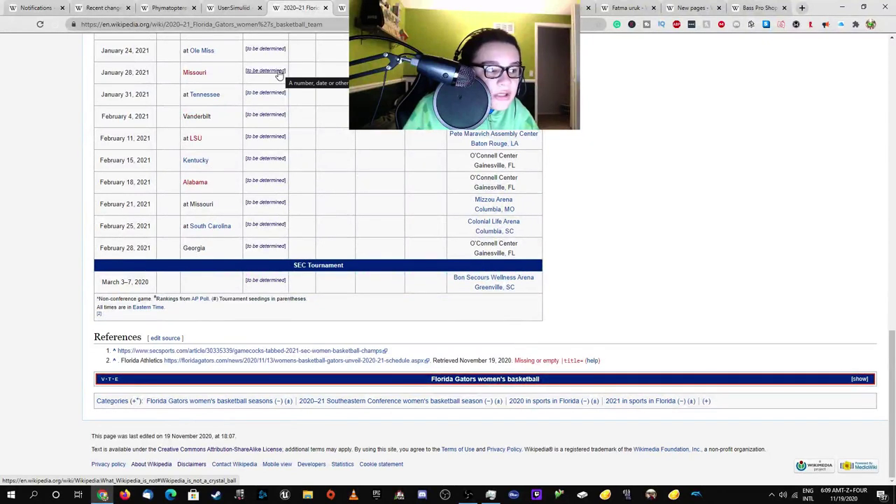
# Open the new In Praise of Forgetting article from Recent changes in a new tab, highlight part of its introduction, and clear the selection.
pyautogui.click(103, 8)
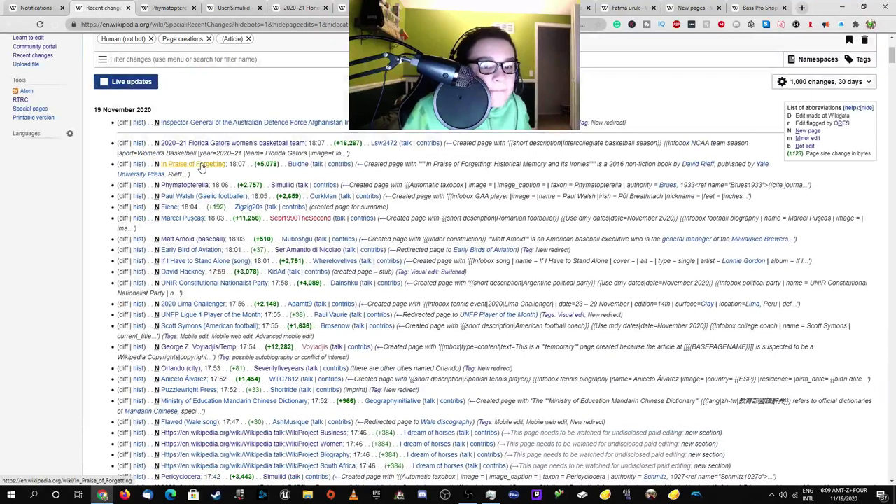
pyautogui.middleClick(207, 166)
pyautogui.hotkey('ctrl', 'Tab')
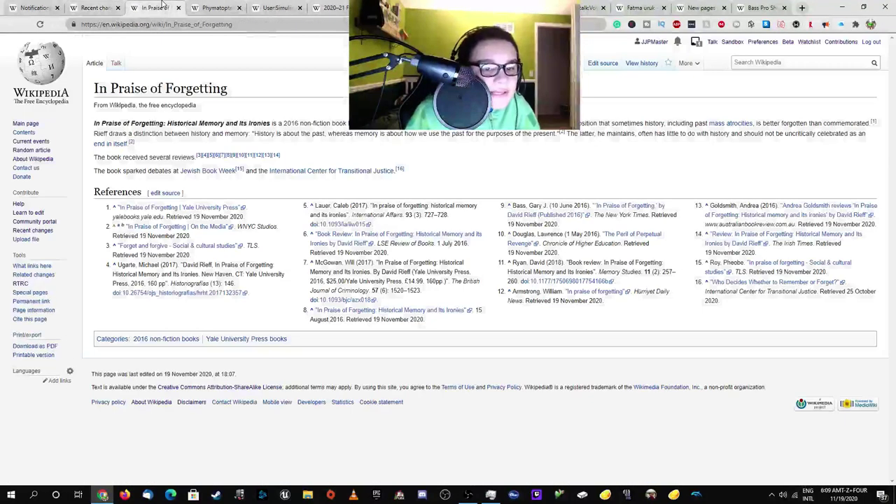
pyautogui.moveTo(286, 123); pyautogui.dragTo(280, 159)
pyautogui.click(537, 159)
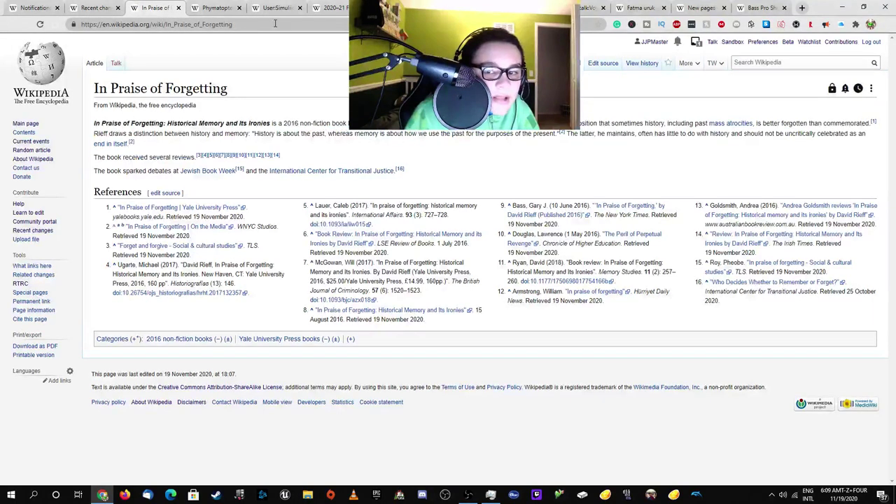
# Try to move the In Praise of Forgetting article to the title "<i>In Praise of Forgetting</i>", and follow the unsupported-character example link.
pyautogui.click(94, 7)
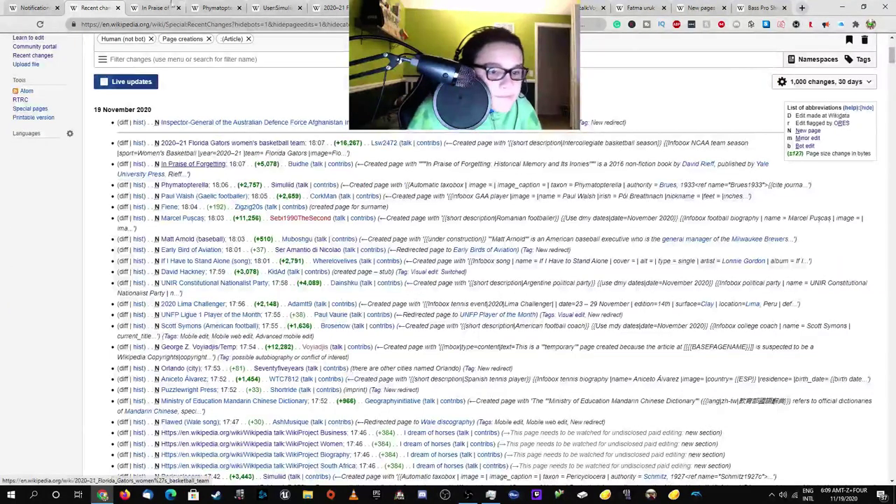
pyautogui.click(166, 6)
pyautogui.moveTo(712, 63)
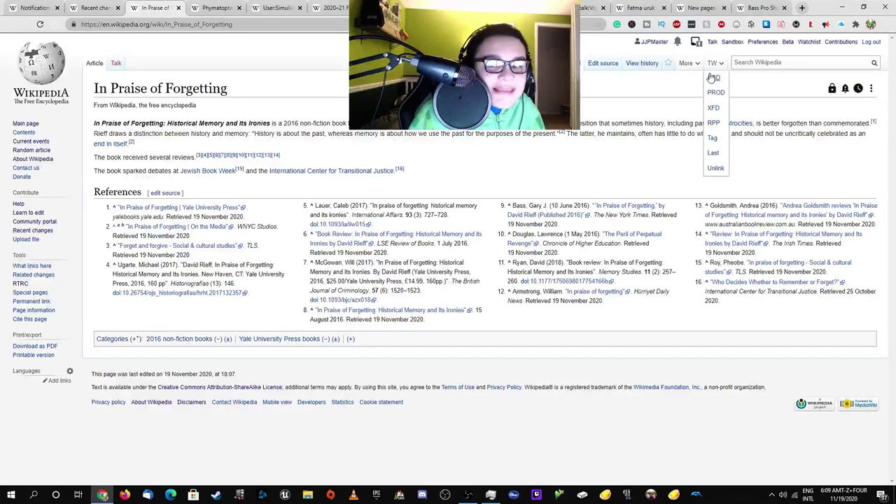
pyautogui.click(688, 79)
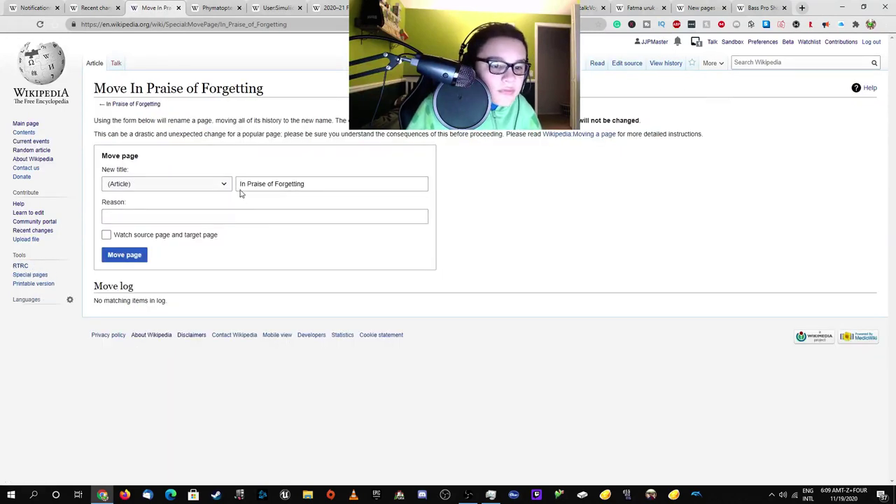
pyautogui.click(240, 185)
pyautogui.write('<i>')
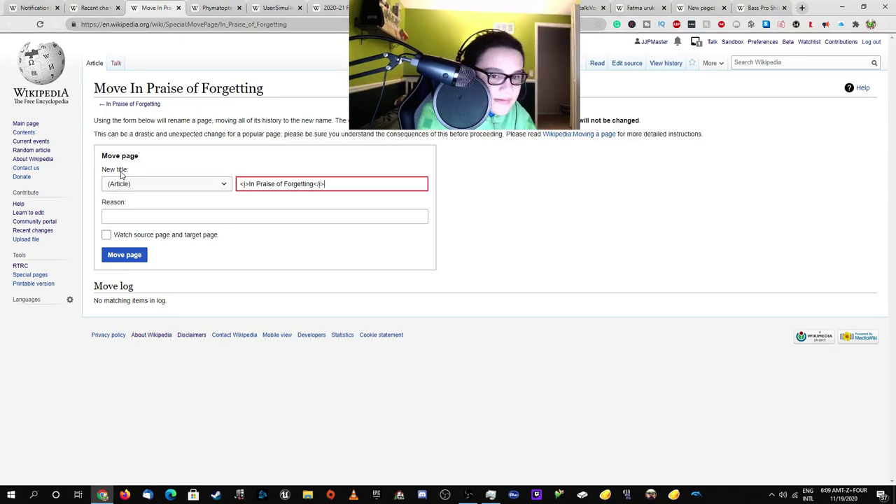
pyautogui.click(124, 254)
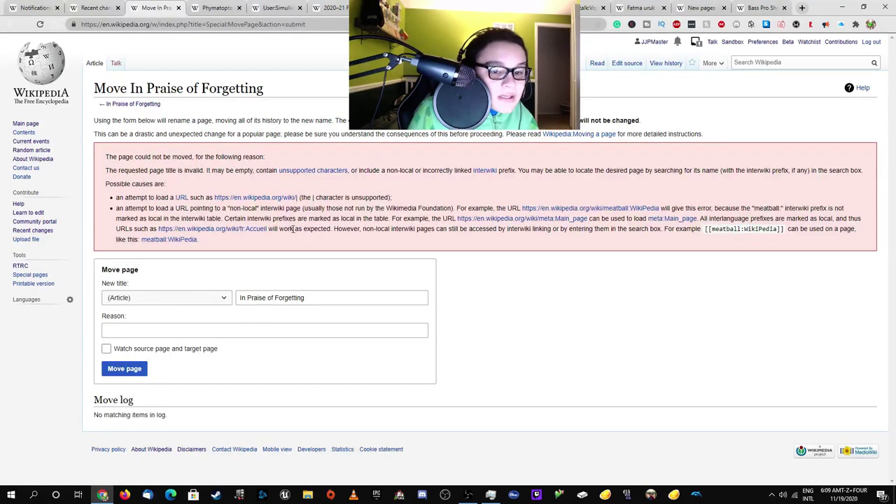
pyautogui.click(291, 197)
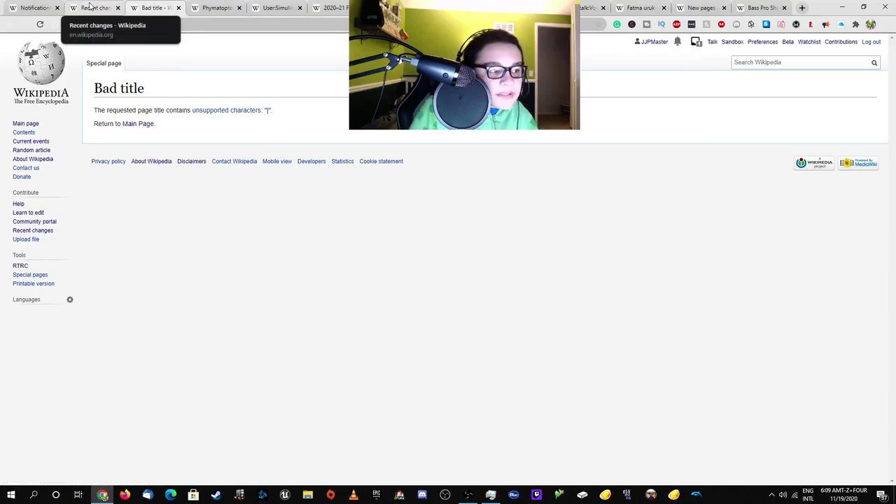
# Open the Inspector-General of the Australian Defence Force Afghanistan Inquiry Report entry from Recent changes in a new tab, and close that tab.
pyautogui.click(88, 7)
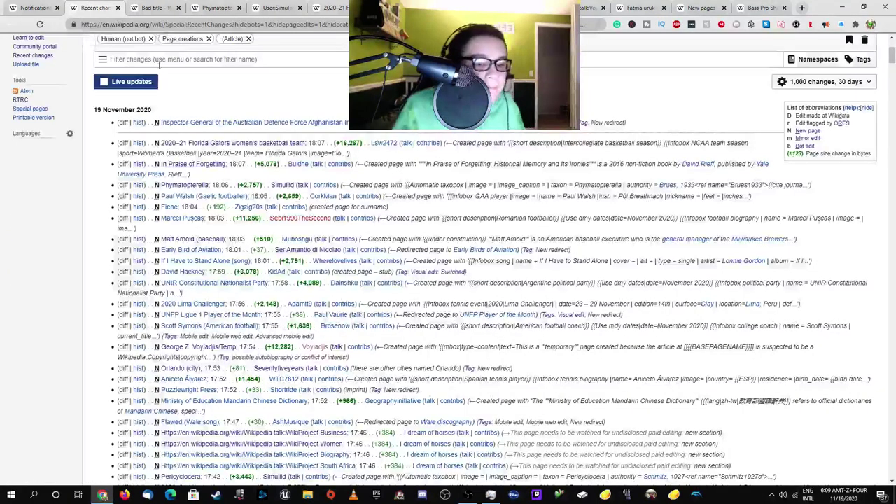
pyautogui.rightClick(214, 123)
pyautogui.click(224, 130)
pyautogui.middleClick(209, 4)
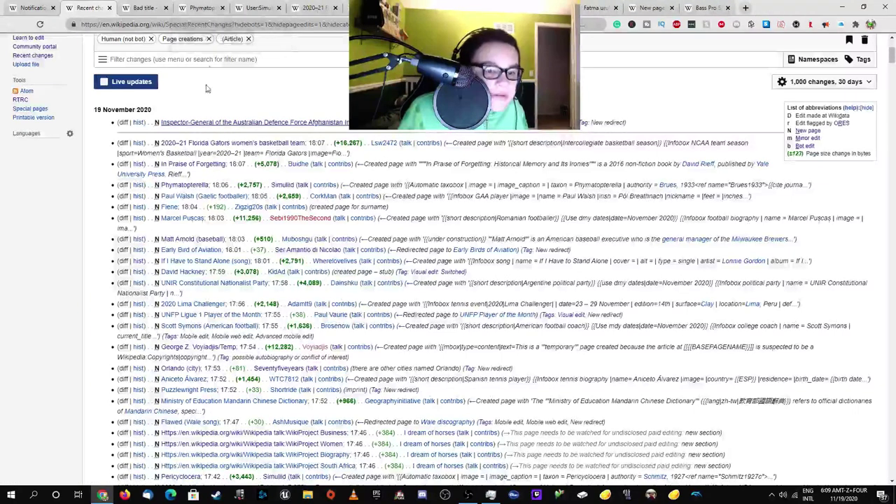
# Open the new Paul Walsh (Gaelic footballer) article from Recent changes in a new tab and view it.
pyautogui.moveTo(207, 207)
pyautogui.scroll(-3, 207, 206)
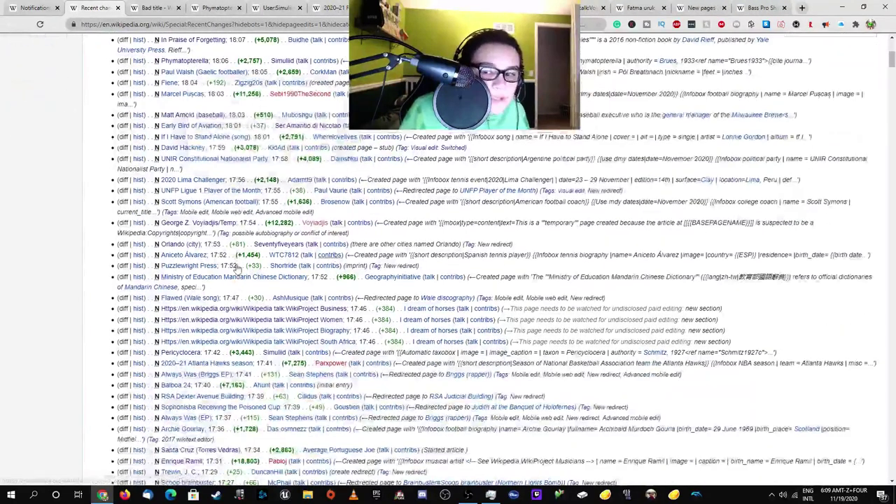
pyautogui.middleClick(201, 72)
pyautogui.click(200, 6)
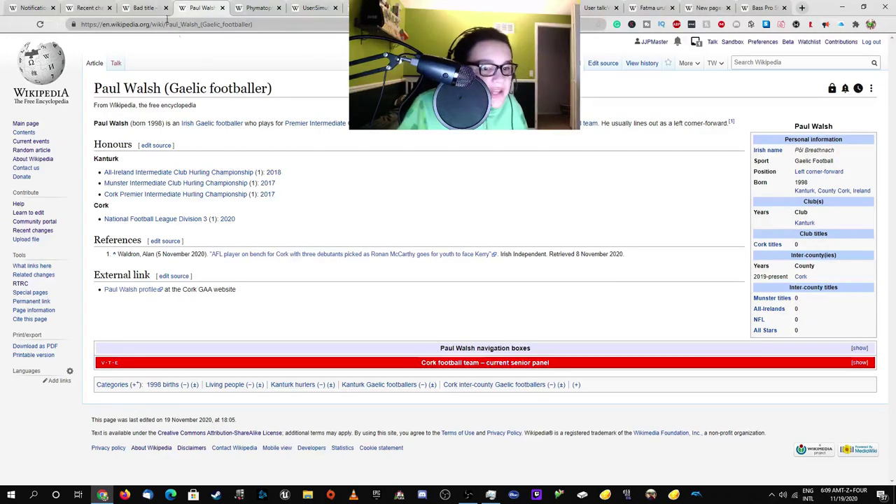
# Open the new Text for You article from Recent changes in a new tab, and close the "Bad title" and Paul Walsh tabs.
pyautogui.click(109, 7)
pyautogui.scroll(5, 200, 245)
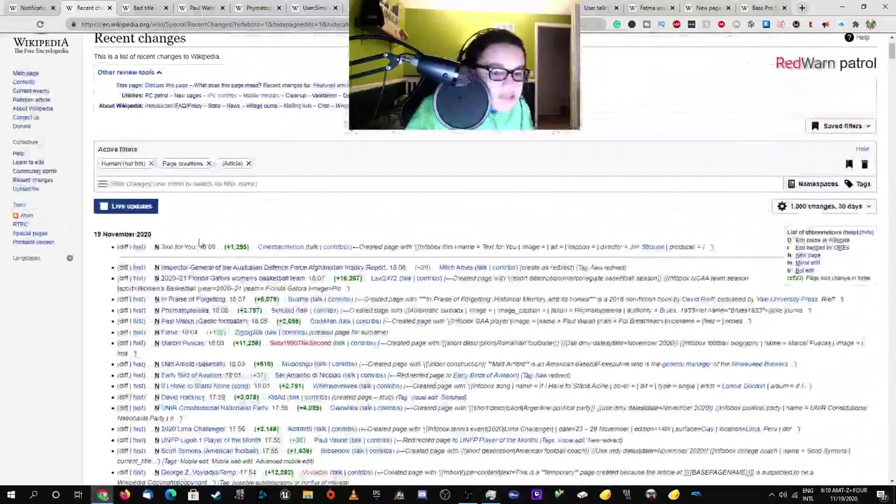
pyautogui.rightClick(200, 246)
pyautogui.click(217, 254)
pyautogui.click(154, 7)
pyautogui.click(154, 7)
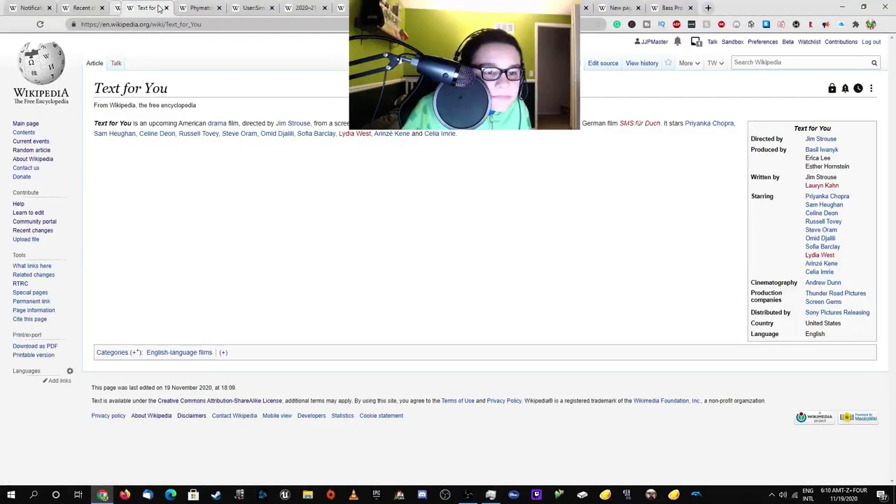
# Read the Text for You introduction by highlighting it through the cast list, and clear the selection.
pyautogui.moveTo(164, 123); pyautogui.dragTo(364, 124)
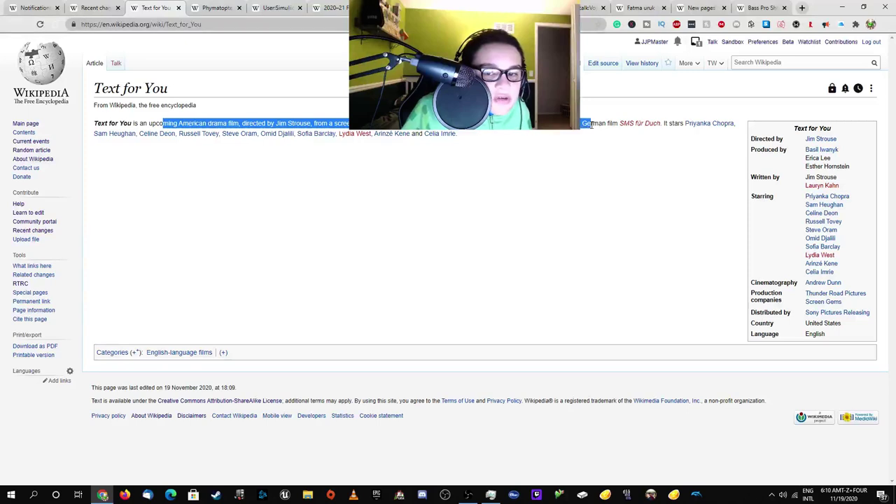
pyautogui.moveTo(603, 124); pyautogui.dragTo(636, 124)
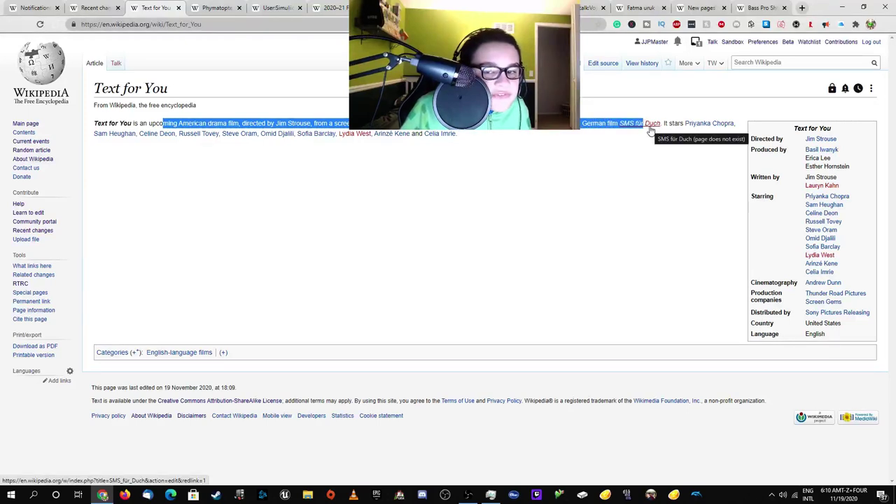
pyautogui.moveTo(668, 124); pyautogui.dragTo(457, 134)
pyautogui.click(456, 134)
pyautogui.hotkey('ctrl', 'shift', 'Tab')
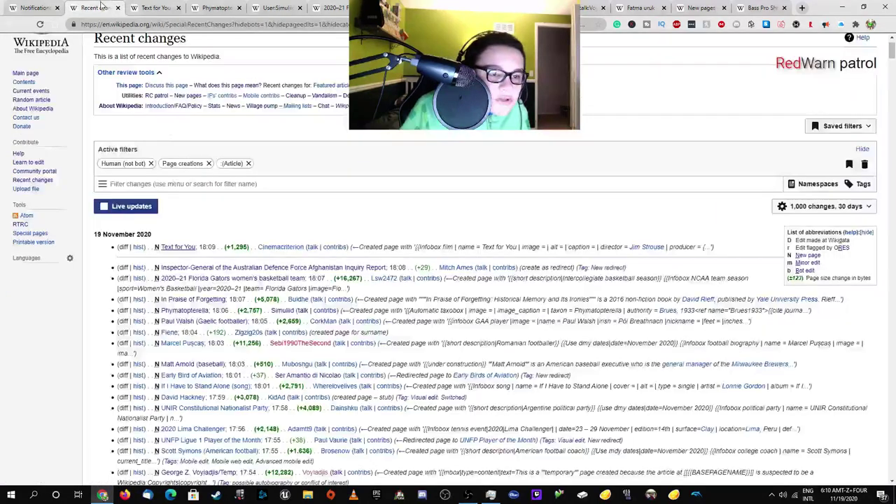
pyautogui.scroll(-10, 220, 236)
pyautogui.scroll(-5, 204, 158)
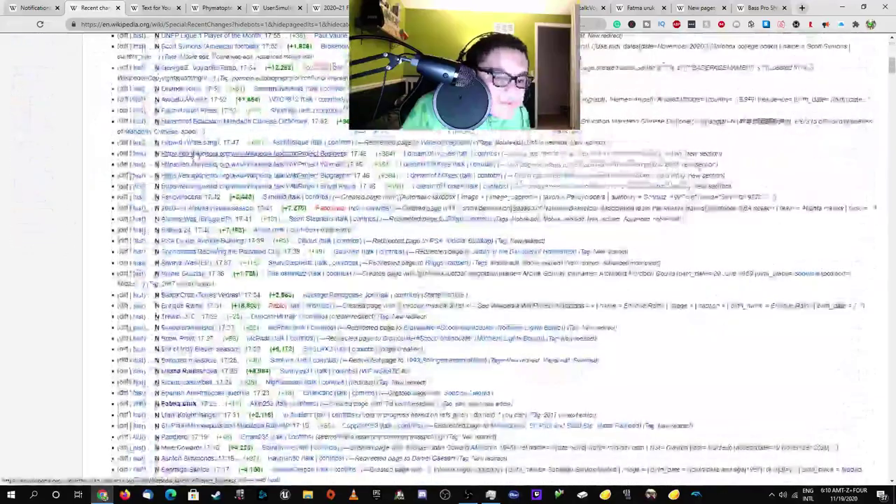
pyautogui.click(204, 155)
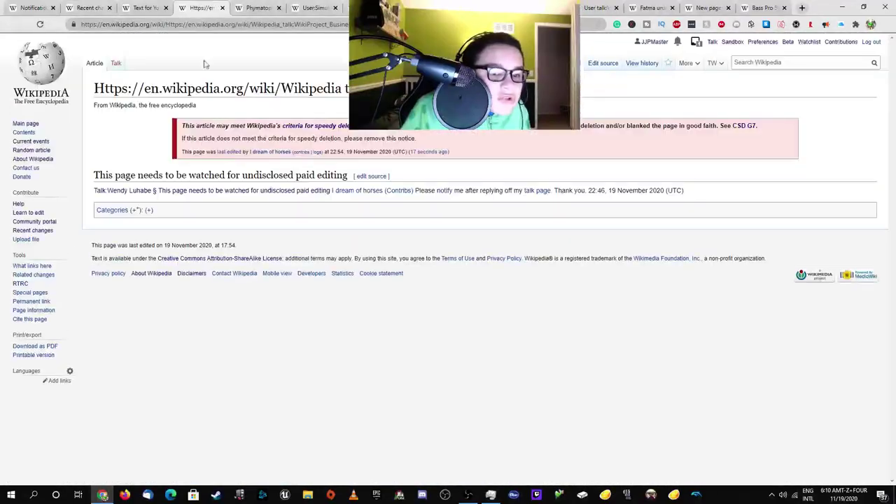
pyautogui.doubleClick(110, 88)
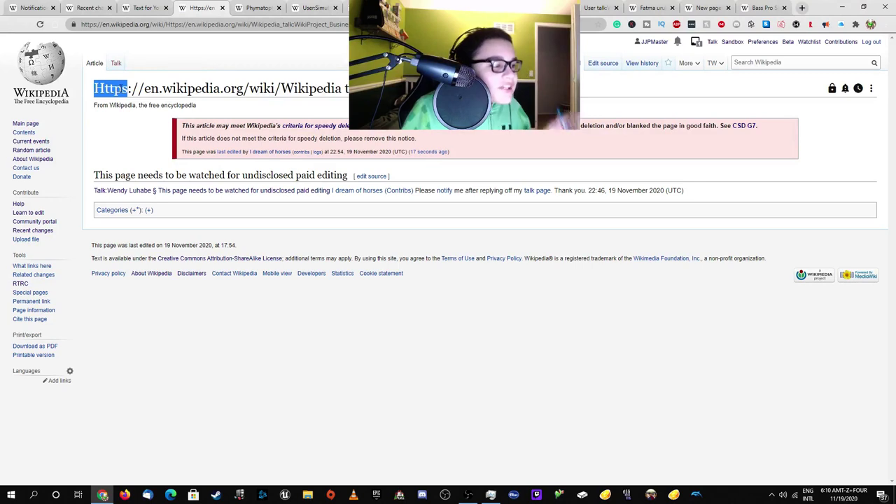
pyautogui.click(299, 221)
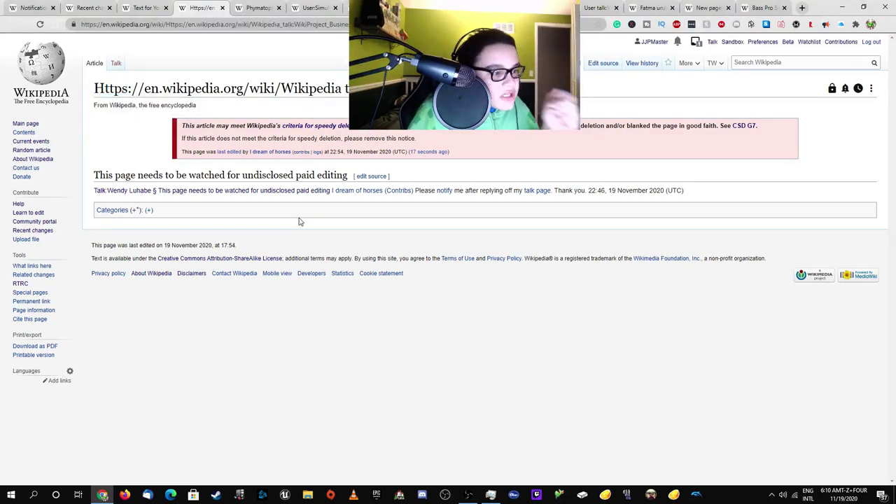
# Open the linked Talk:Wendy Luhabe section in a new tab, view the Wendy Luhabe article, and return to its talk page.
pyautogui.rightClick(181, 191)
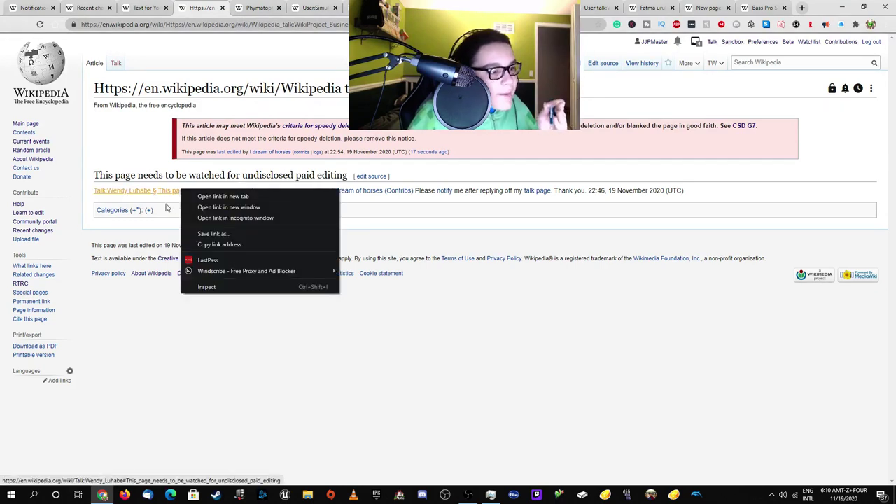
pyautogui.click(160, 209)
pyautogui.rightClick(194, 201)
pyautogui.click(194, 201)
pyautogui.click(238, 7)
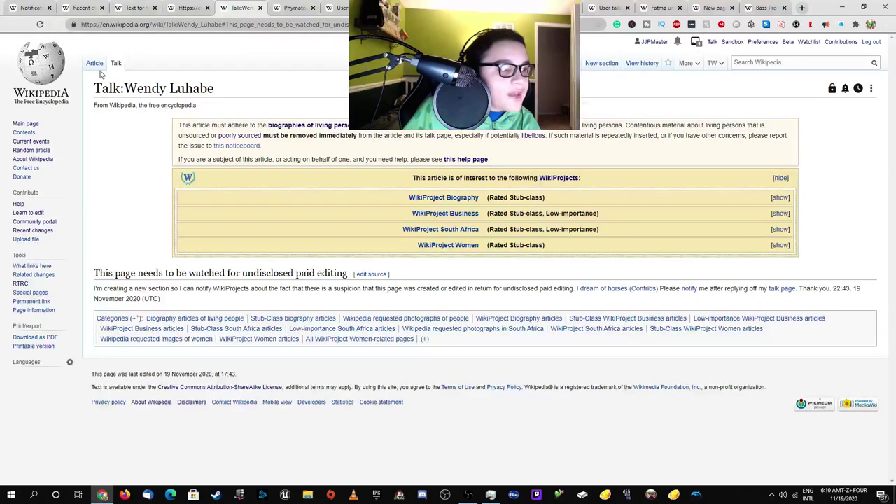
pyautogui.click(95, 68)
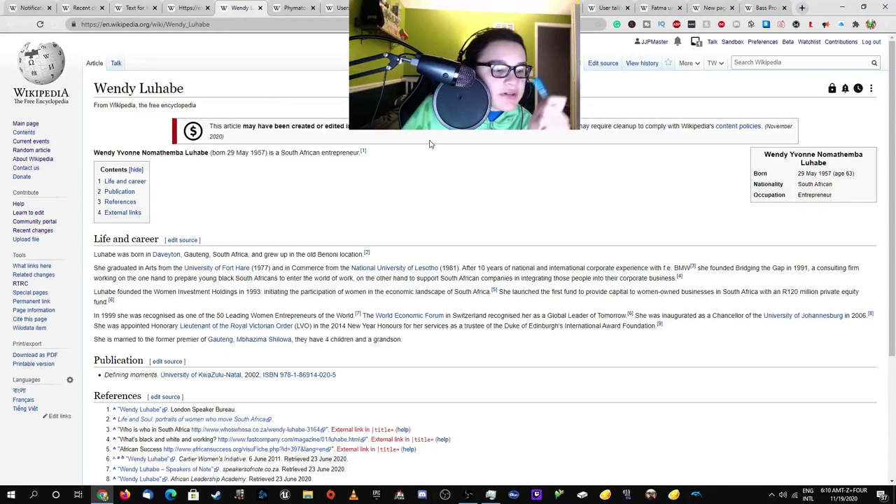
pyautogui.click(14, 26)
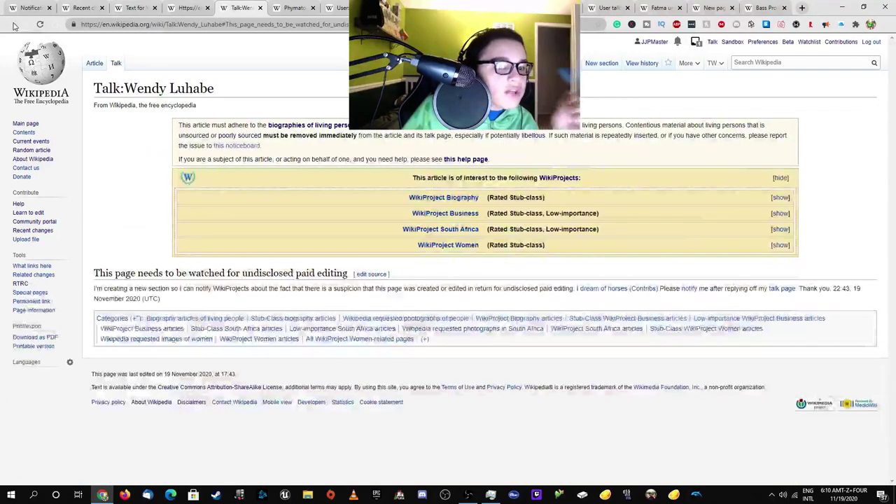
# Return to the mistitled WikiProject Business page, select its whole title, and open that address in a new tab.
pyautogui.click(190, 7)
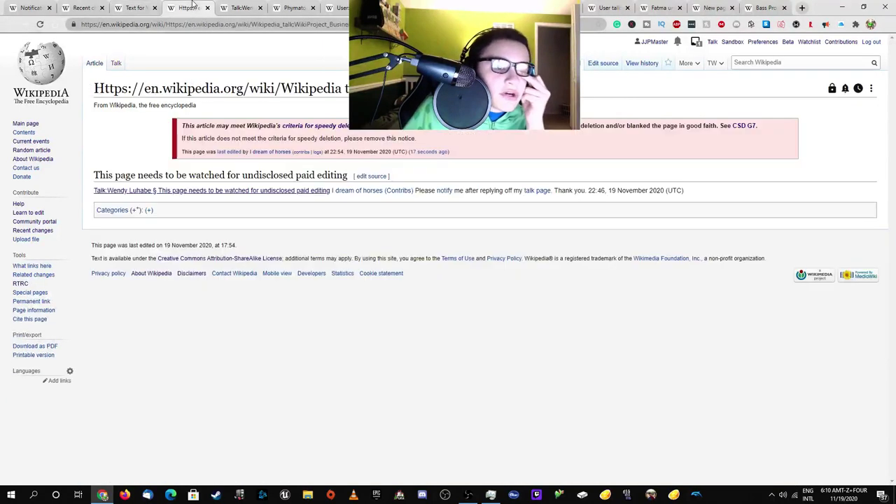
pyautogui.click(242, 8)
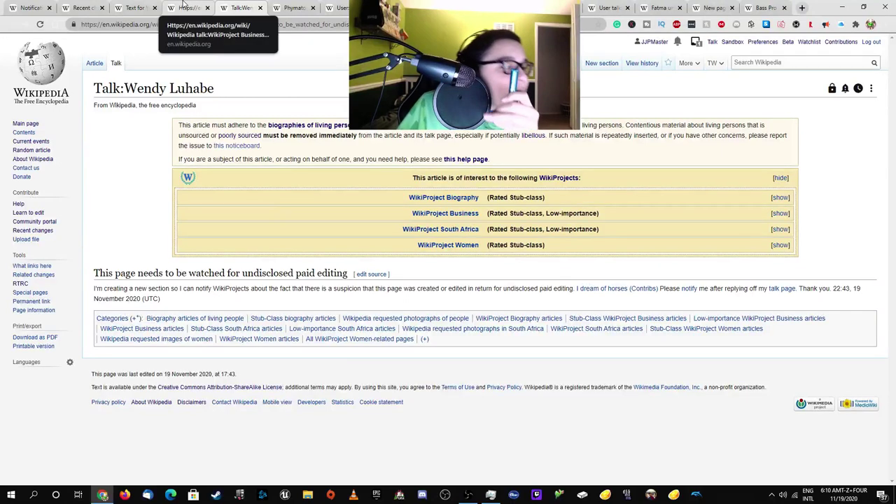
pyautogui.click(184, 7)
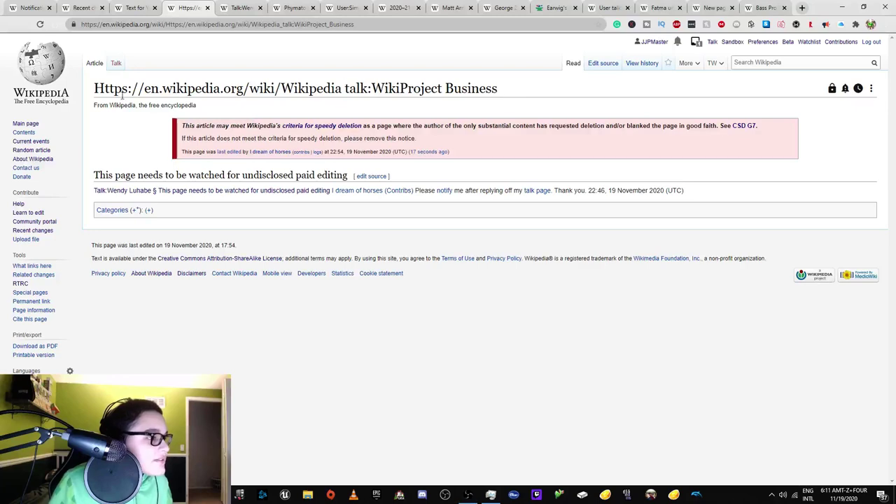
pyautogui.moveTo(96, 87); pyautogui.dragTo(498, 88)
pyautogui.rightClick(440, 88)
pyautogui.click(490, 106)
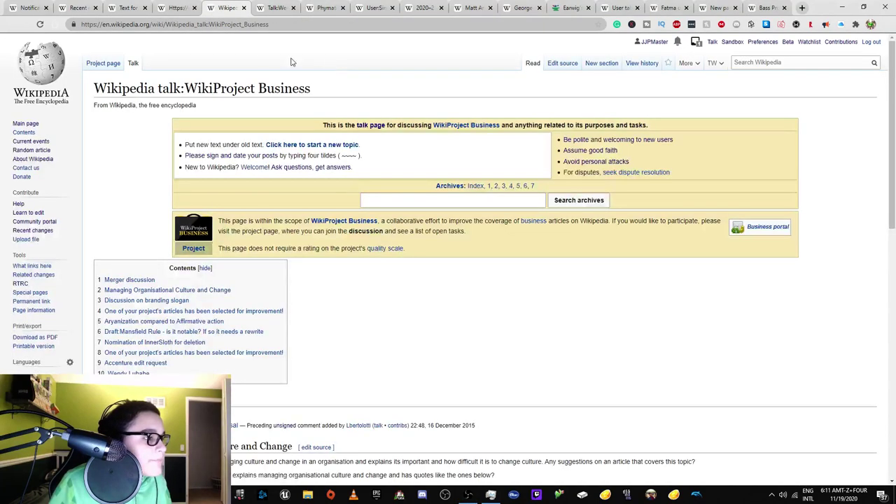
# View the Wendy Luhabe section on the real WikiProject Business talk page, and highlight the undisclosed paid editing heading on the mistitled page.
pyautogui.click(176, 7)
pyautogui.click(224, 7)
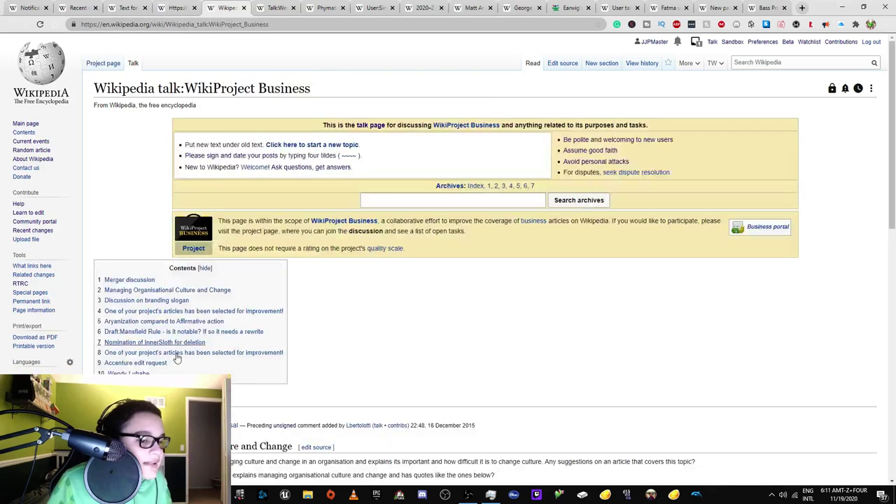
pyautogui.click(133, 372)
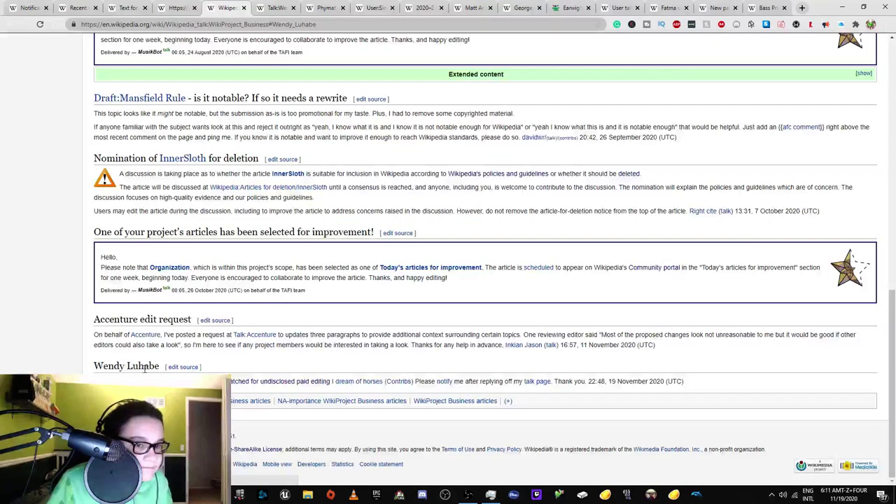
pyautogui.click(176, 7)
pyautogui.moveTo(94, 88)
pyautogui.mouseDown()
pyautogui.moveTo(495, 82)
pyautogui.moveTo(448, 105)
pyautogui.moveTo(93, 88)
pyautogui.mouseUp()
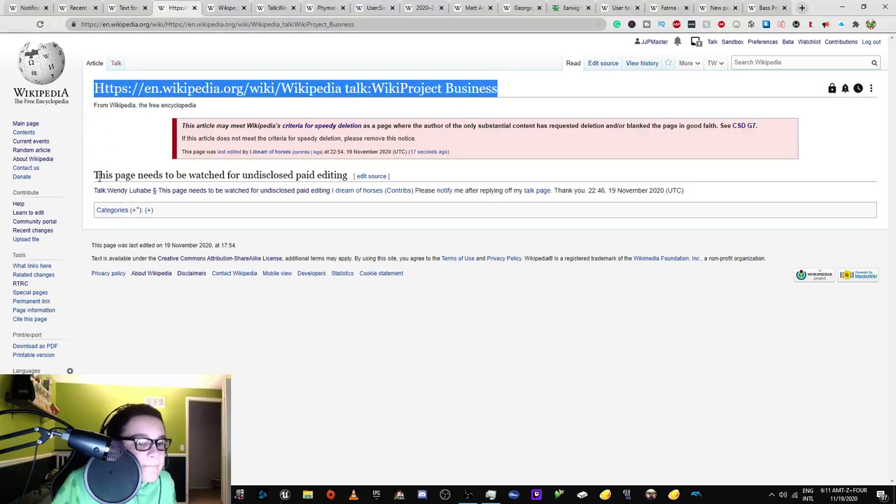
pyautogui.moveTo(98, 176); pyautogui.dragTo(348, 176)
# Open the Fatma uruk article from Recent changes in a new tab, view it, and return to Recent changes.
pyautogui.hotkey('ctrl', 'shift', 'Tab')
pyautogui.hotkey('ctrl', 'shift', 'Tab')
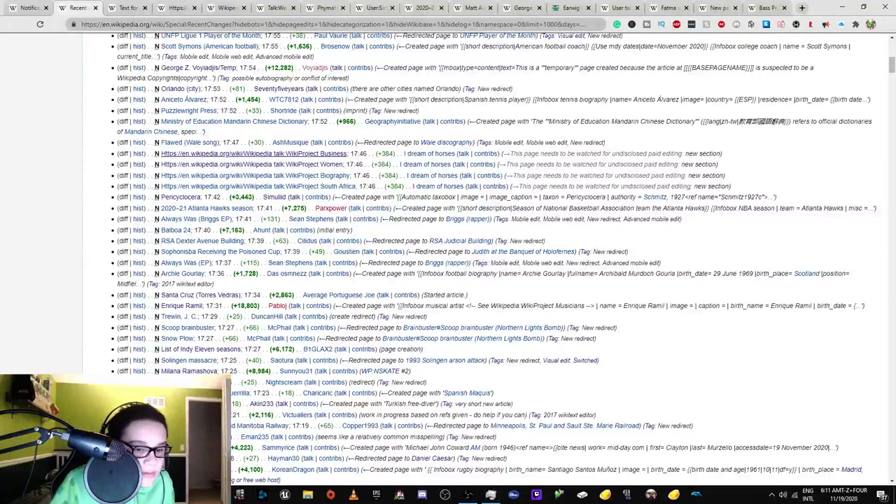
pyautogui.rightClick(180, 296)
pyautogui.click(210, 302)
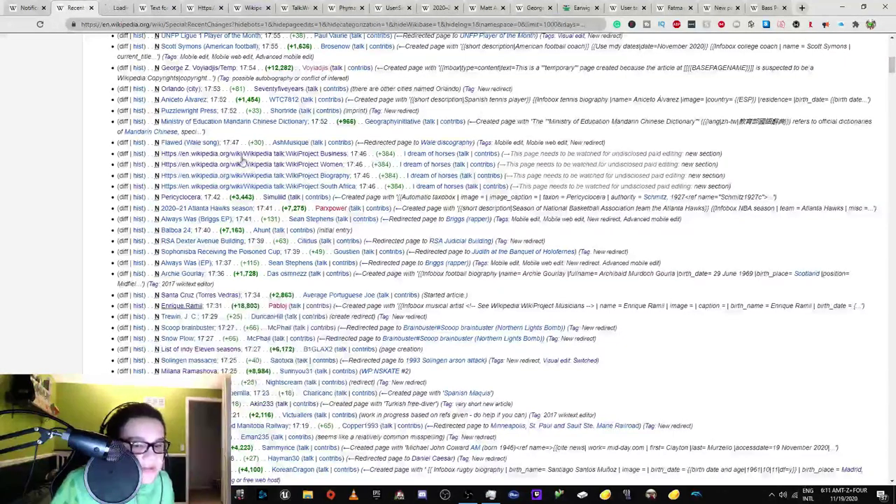
pyautogui.click(126, 7)
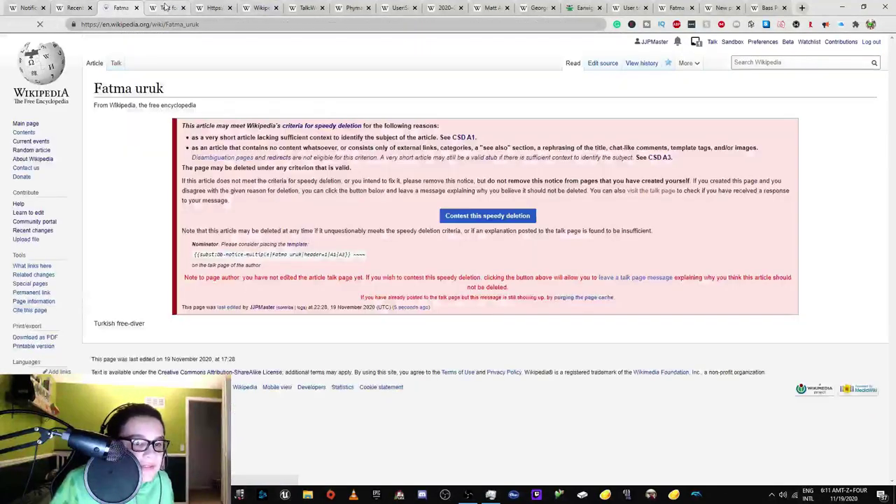
pyautogui.click(81, 7)
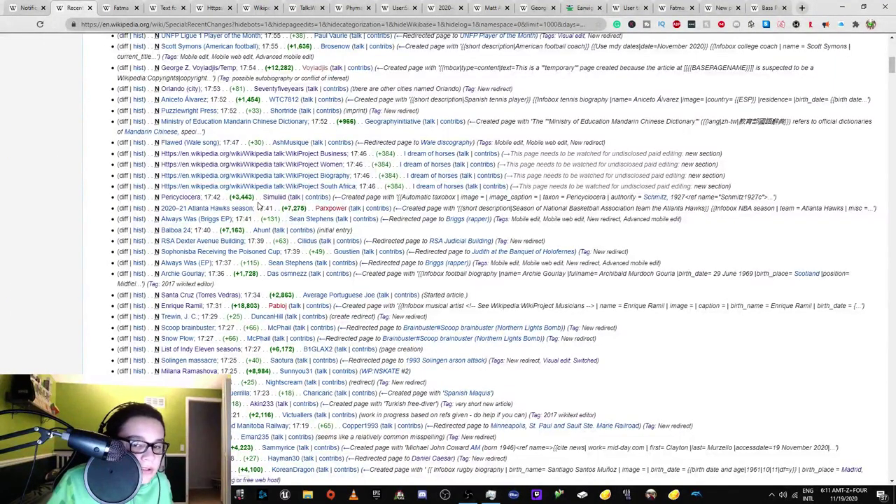
# Reload Recent changes and close every tab after Text for You, from the mistitled WikiProject Business page through the Bass Pro page.
pyautogui.press('F5')
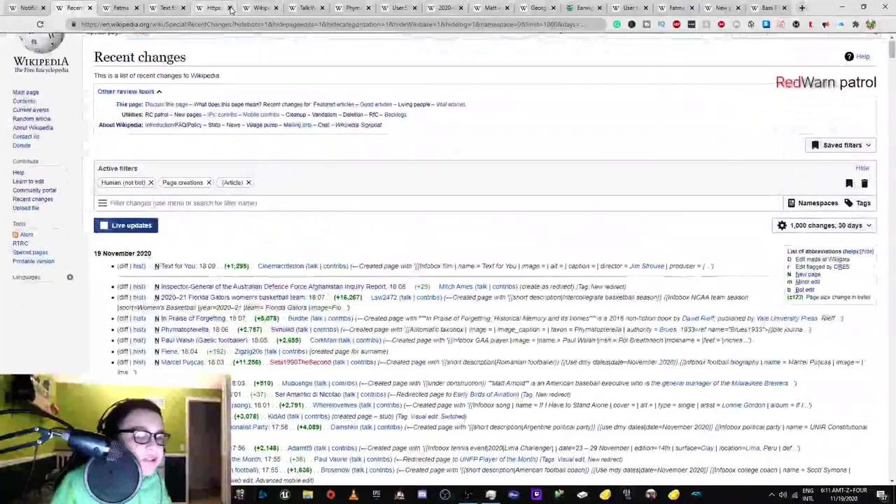
pyautogui.click(231, 8)
pyautogui.click(231, 8)
pyautogui.click(230, 8)
pyautogui.click(230, 8)
pyautogui.click(230, 8)
pyautogui.click(230, 8)
pyautogui.click(231, 8)
pyautogui.click(231, 8)
pyautogui.click(214, 8)
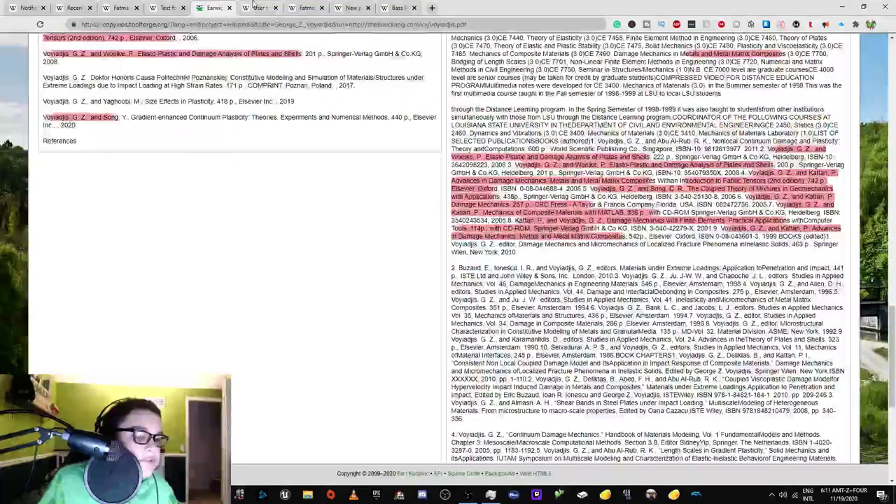
pyautogui.click(229, 7)
pyautogui.click(229, 8)
pyautogui.click(229, 8)
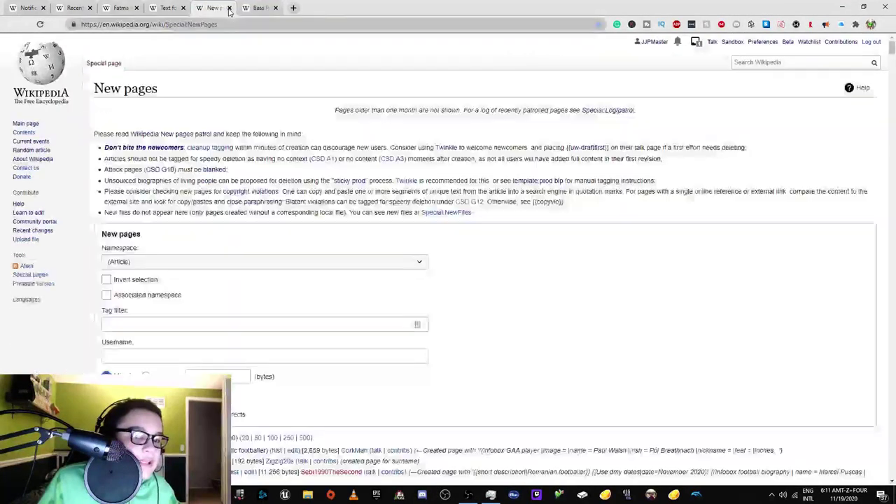
pyautogui.click(229, 8)
pyautogui.click(229, 8)
# Open the New pages feed in a new tab and filter it to unreviewed articles with the potential issue Attack.
pyautogui.click(250, 7)
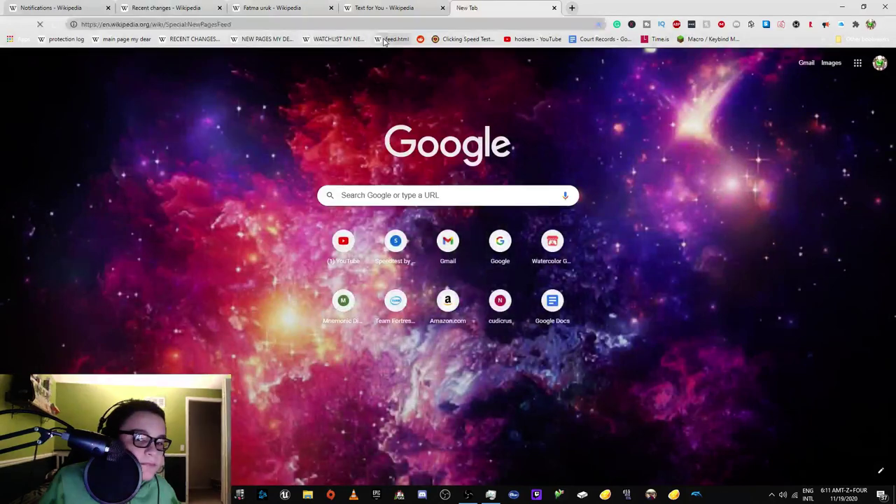
pyautogui.click(384, 40)
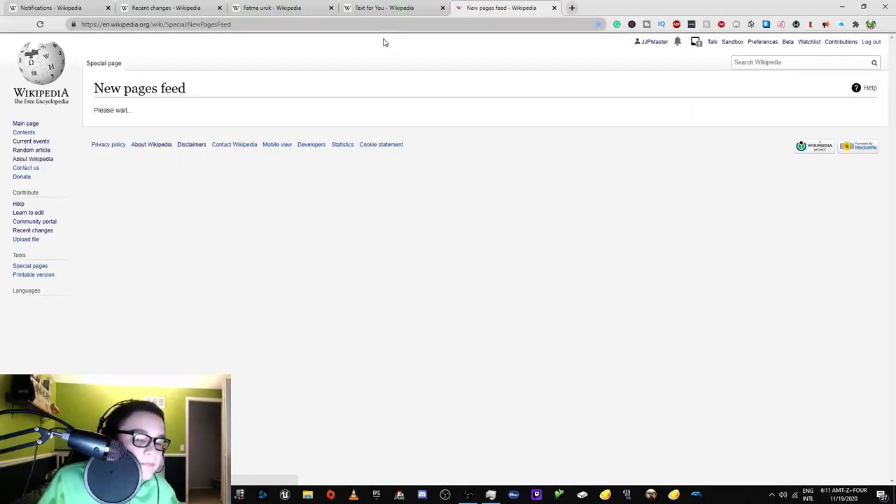
pyautogui.scroll(-1, 248, 208)
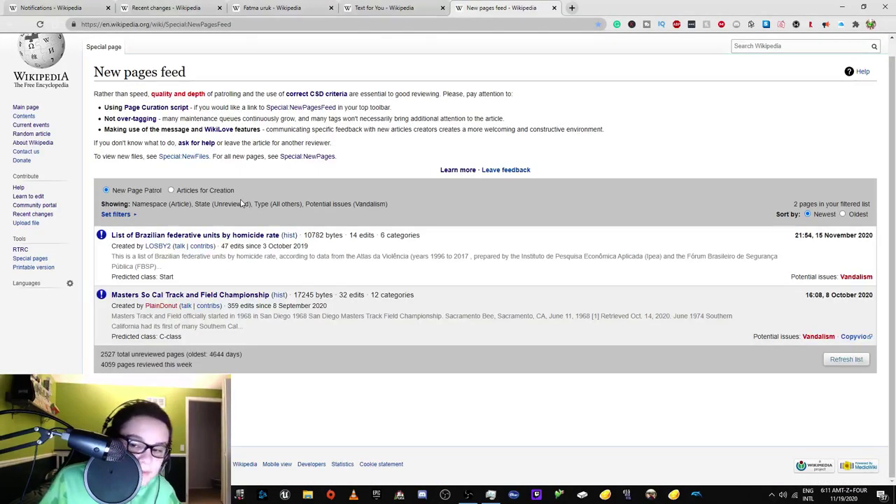
pyautogui.click(116, 215)
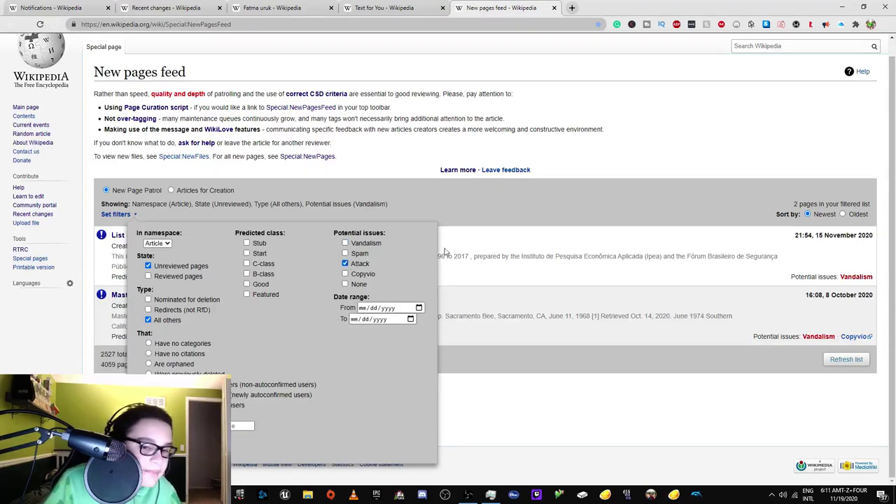
pyautogui.click(242, 426)
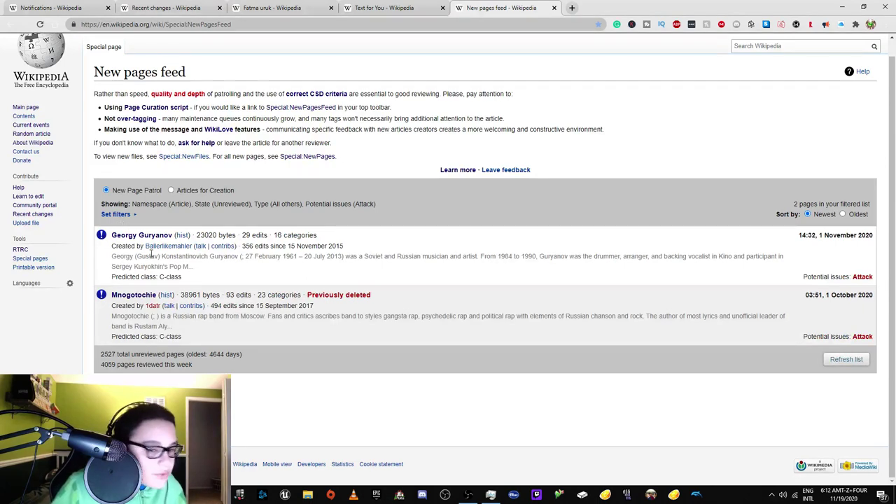
pyautogui.click(117, 215)
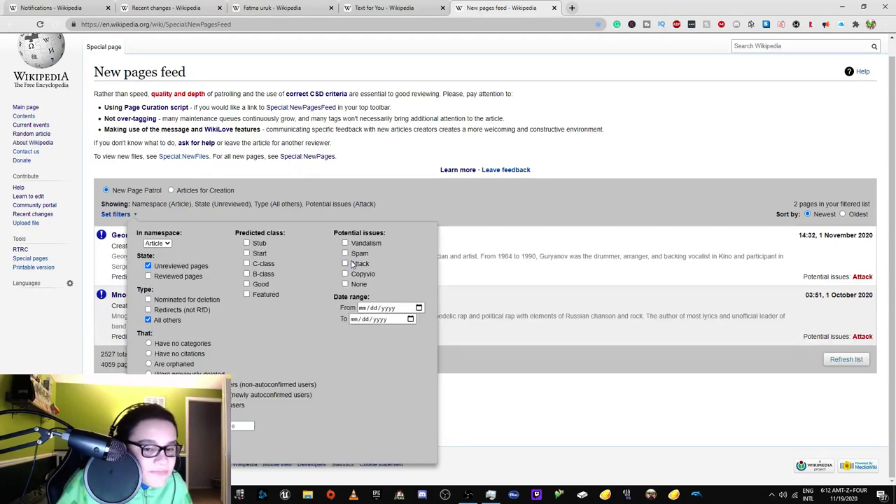
pyautogui.click(241, 426)
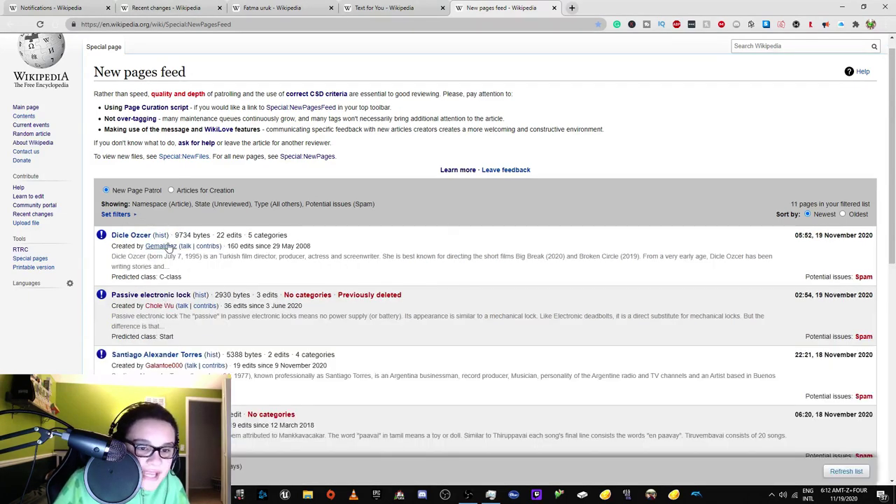
pyautogui.rightClick(145, 237)
pyautogui.click(150, 242)
pyautogui.click(613, 7)
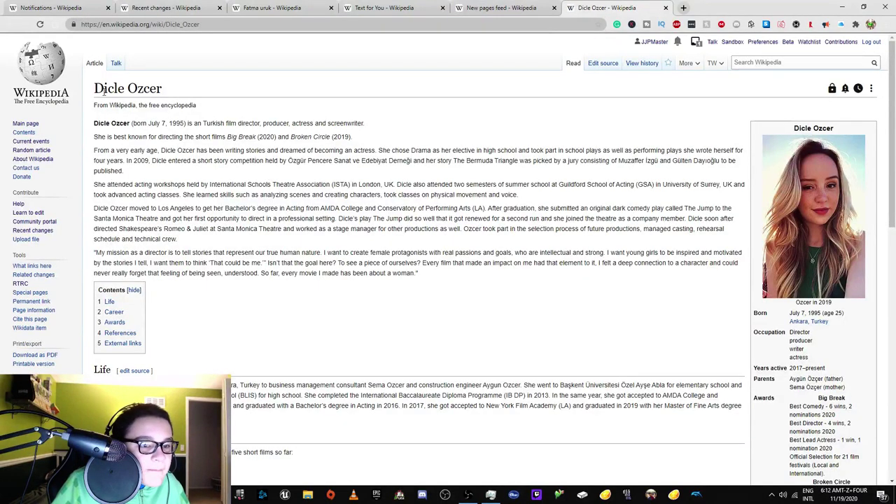
# Examine the Dicle Ozcer article, highlighting its title and the word "Dicle", and read down to its external links.
pyautogui.moveTo(104, 91); pyautogui.dragTo(159, 89)
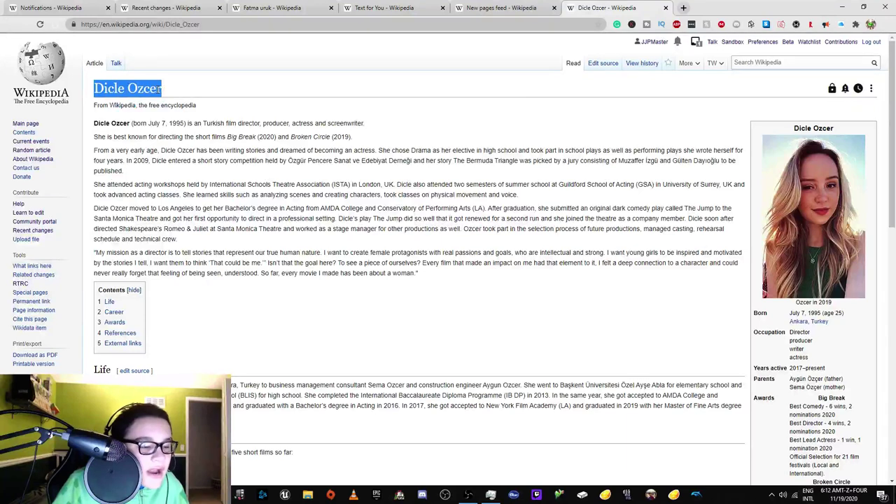
pyautogui.click(107, 95)
pyautogui.doubleClick(106, 94)
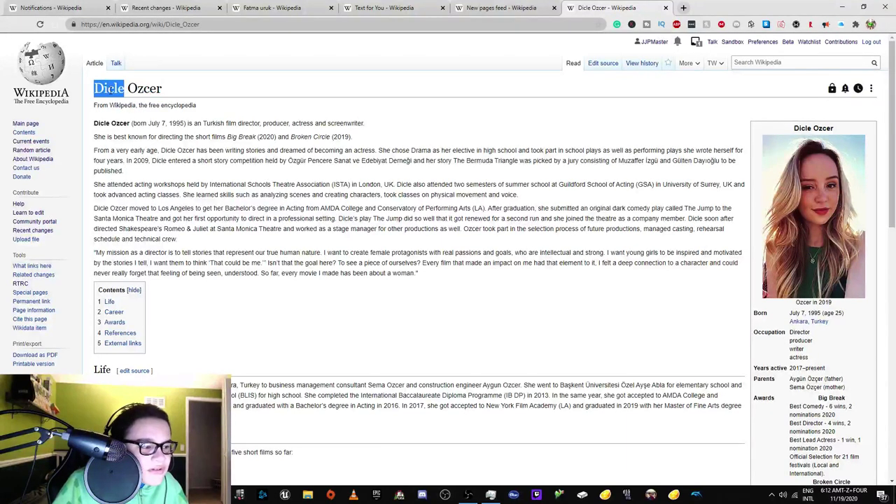
pyautogui.click(110, 89)
pyautogui.doubleClick(111, 90)
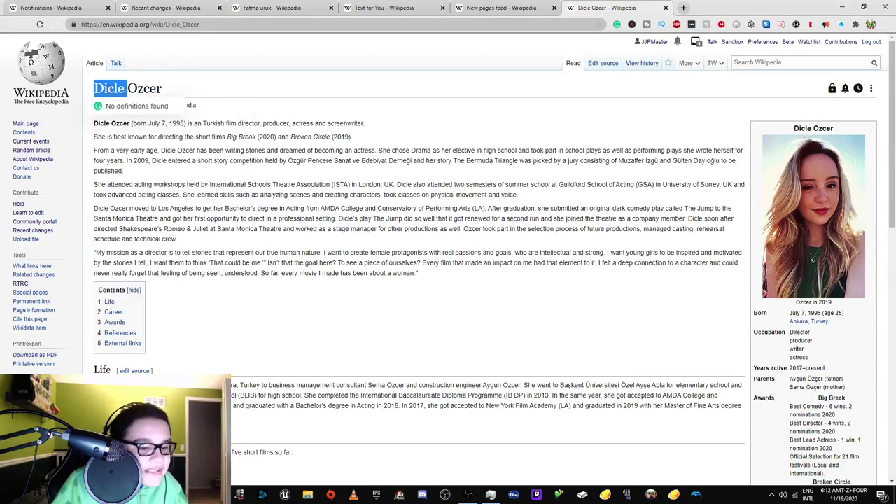
pyautogui.click(110, 89)
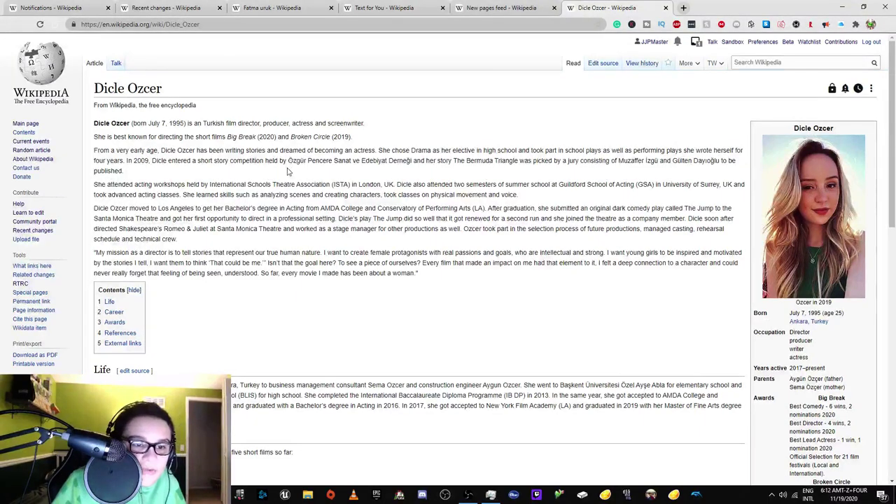
pyautogui.scroll(-15, 290, 164)
pyautogui.scroll(-1, 231, 207)
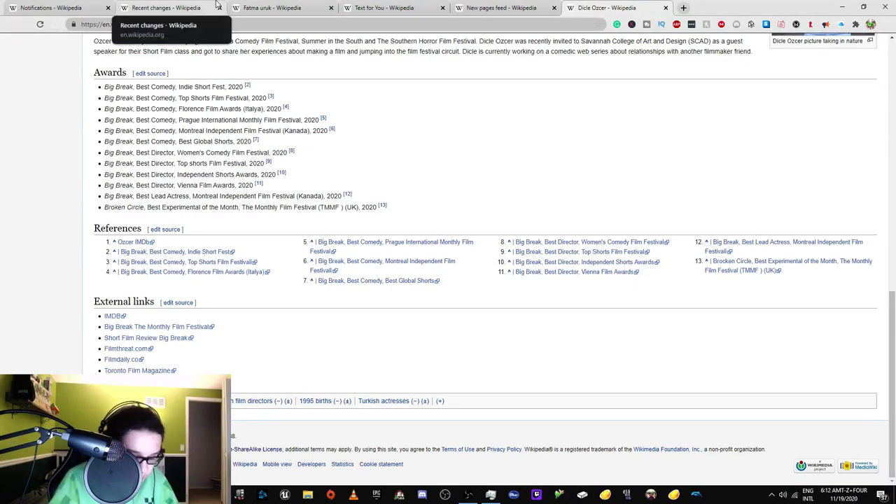
# Check the Fatma uruk article's deletion notice and return to the Dicle Ozcer article.
pyautogui.click(257, 7)
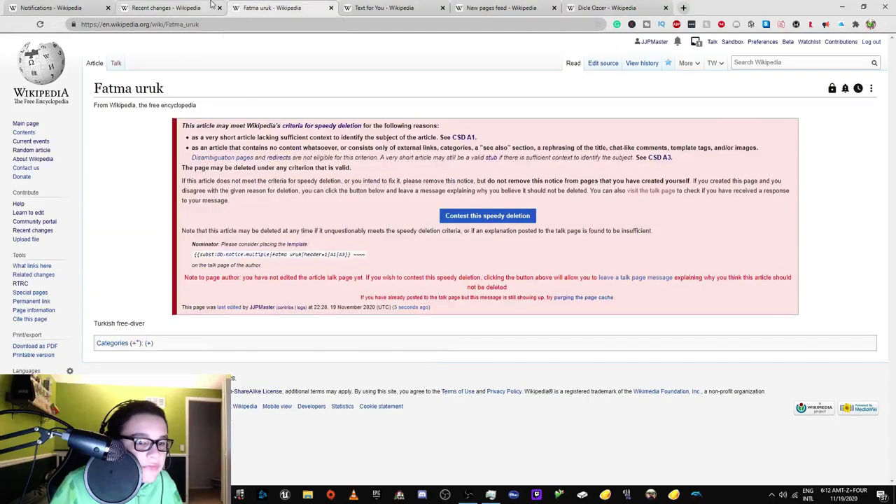
pyautogui.hotkey('ctrl', 'Tab')
pyautogui.hotkey('ctrl', 'Tab')
pyautogui.hotkey('ctrl', 'Tab')
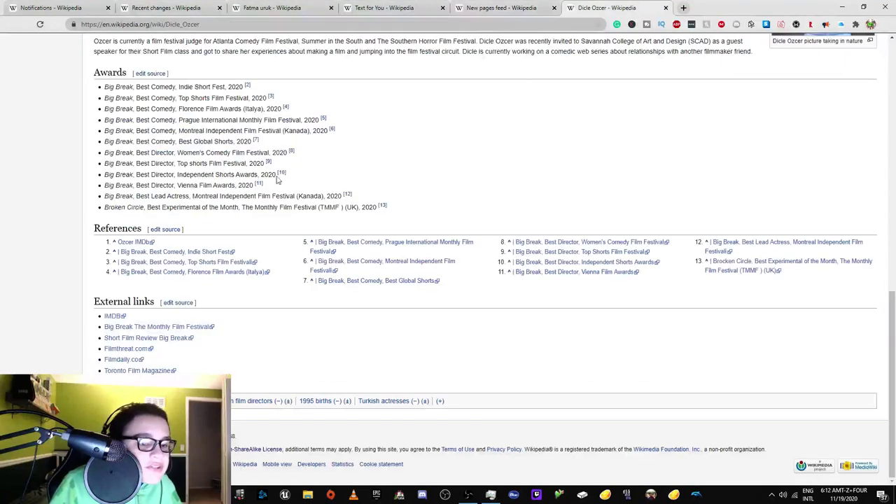
# Highlight the full References list of the Dicle Ozcer article to review its sources, and clear the selection.
pyautogui.scroll(1, 266, 302)
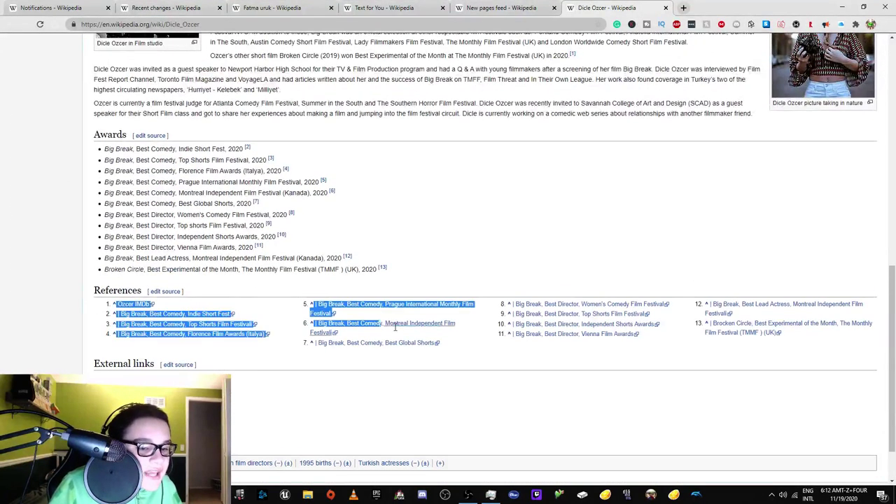
pyautogui.moveTo(413, 335); pyautogui.dragTo(735, 364)
pyautogui.moveTo(94, 288); pyautogui.dragTo(717, 337)
pyautogui.click(530, 363)
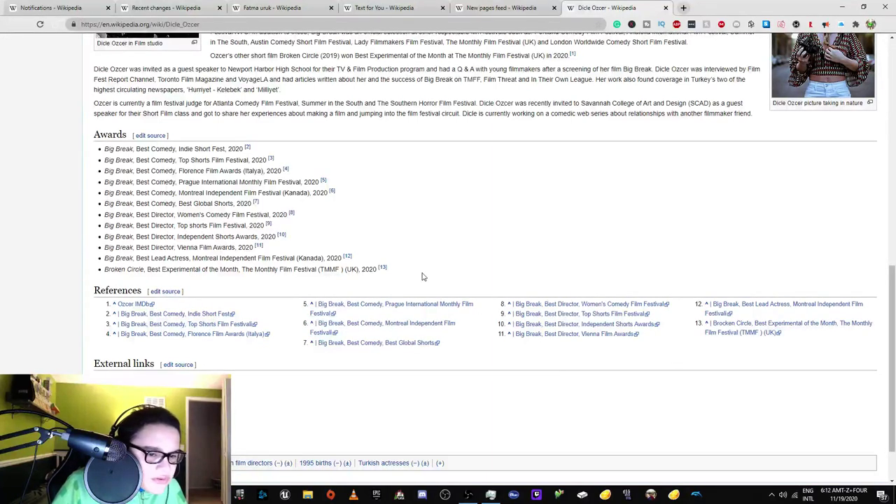
# Return to Recent changes, open the Fiene surname page in a new tab, and view its list of people.
pyautogui.click(384, 8)
pyautogui.click(272, 8)
pyautogui.click(165, 8)
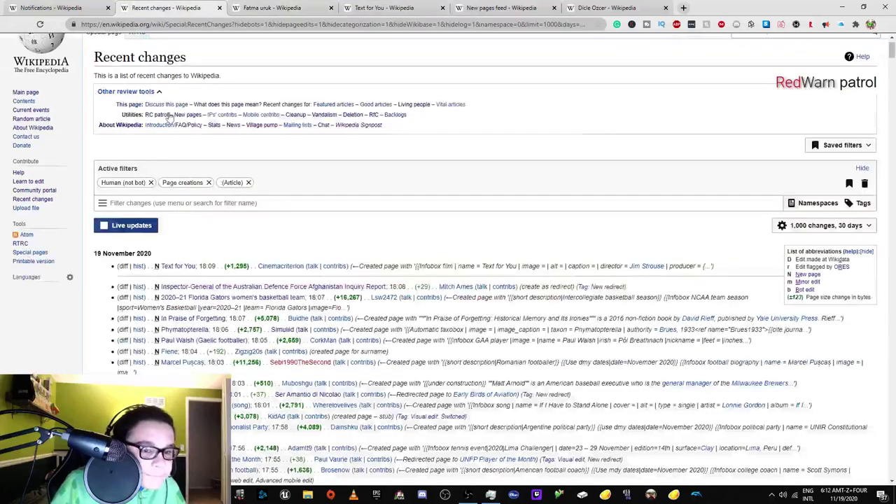
pyautogui.scroll(-2, 166, 157)
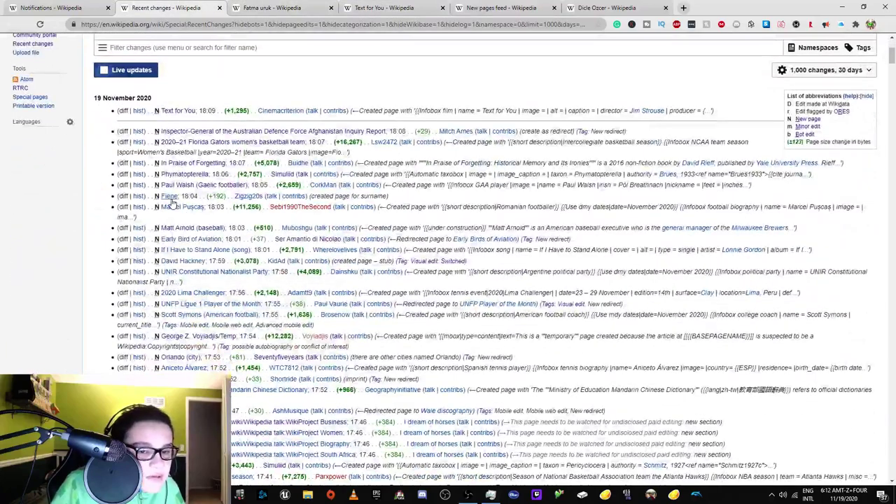
pyautogui.middleClick(171, 197)
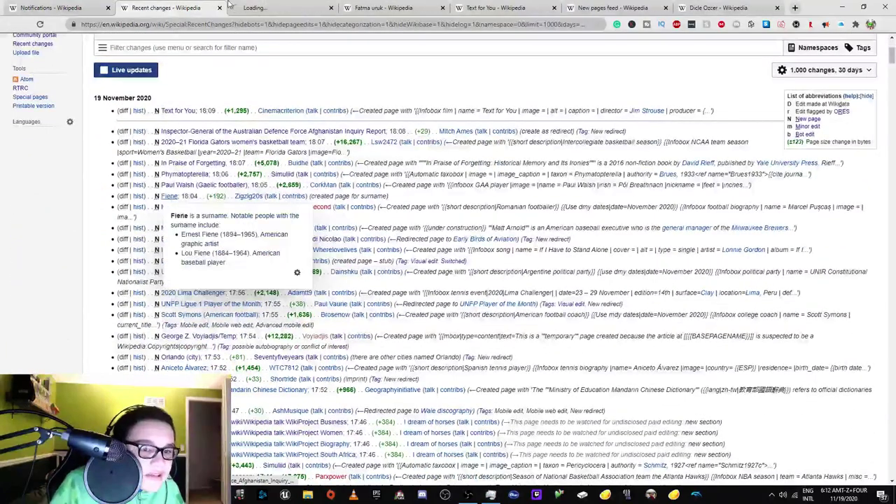
pyautogui.click(252, 9)
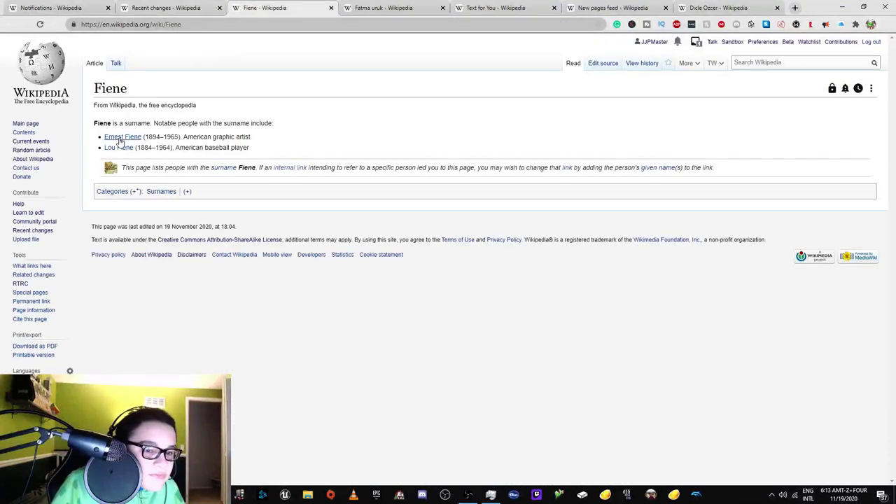
# Open the Marcel Pușcaș article from Recent changes in a new tab and view it.
pyautogui.click(168, 8)
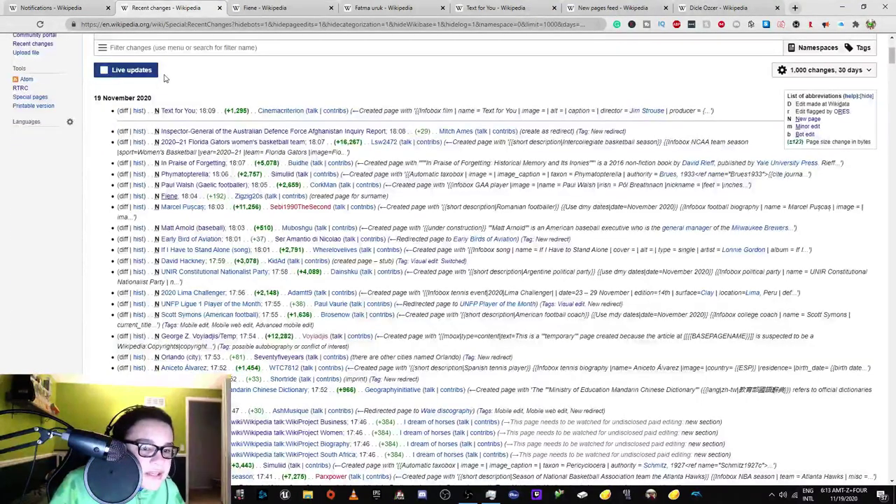
pyautogui.scroll(-2, 210, 231)
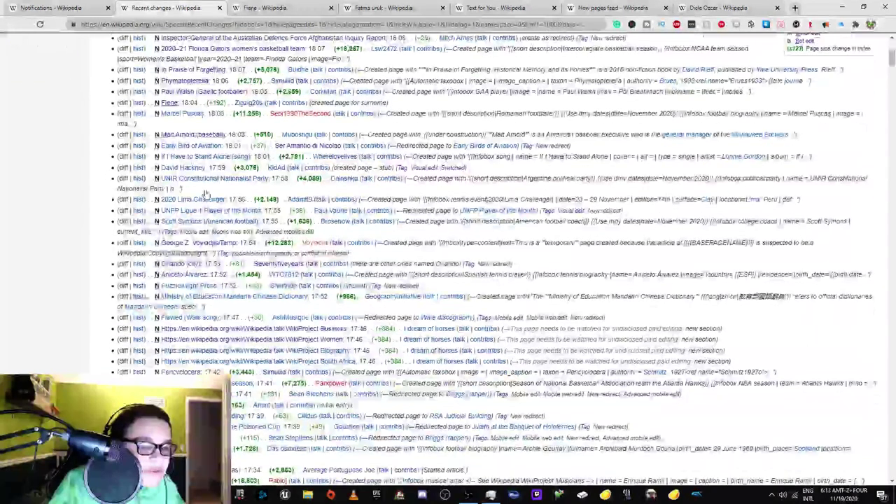
pyautogui.middleClick(186, 114)
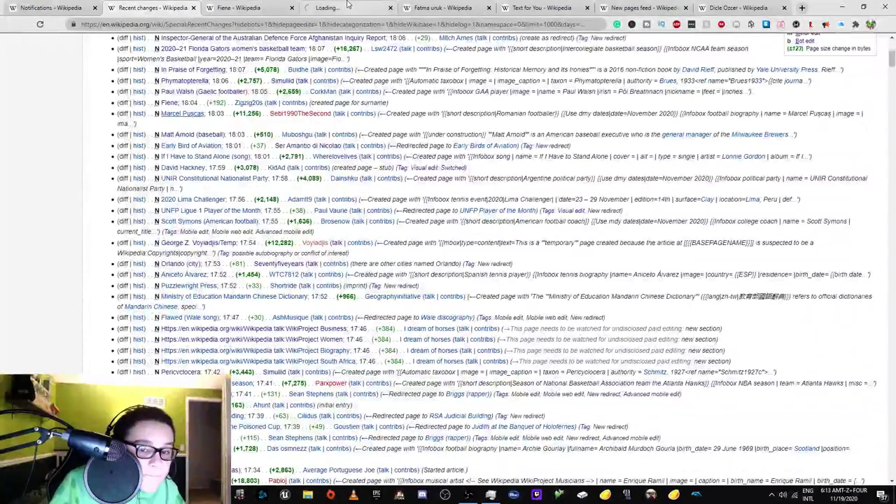
pyautogui.click(317, 7)
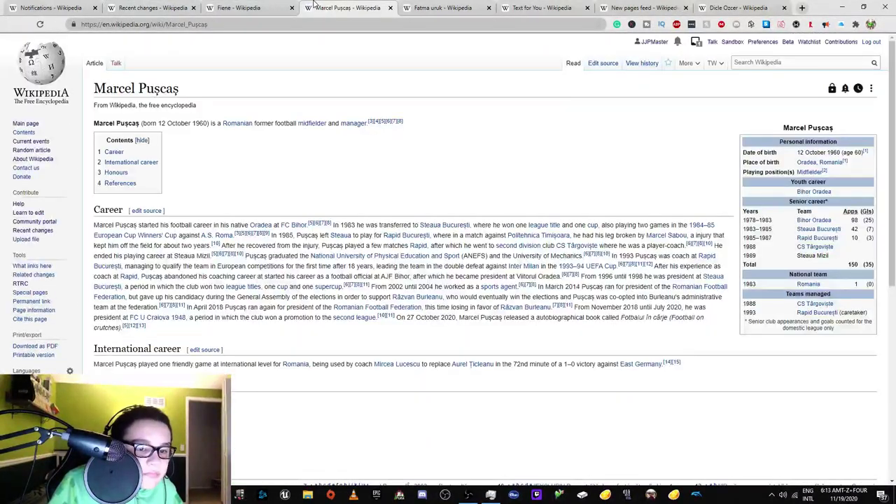
# Review the honours and references of the Marcel Pușcaș article and return to Recent changes.
pyautogui.scroll(-5, 269, 214)
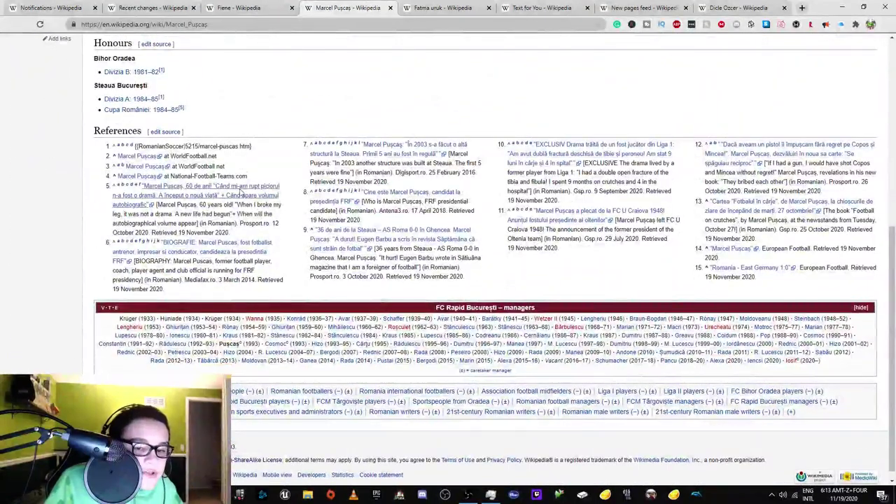
pyautogui.click(148, 7)
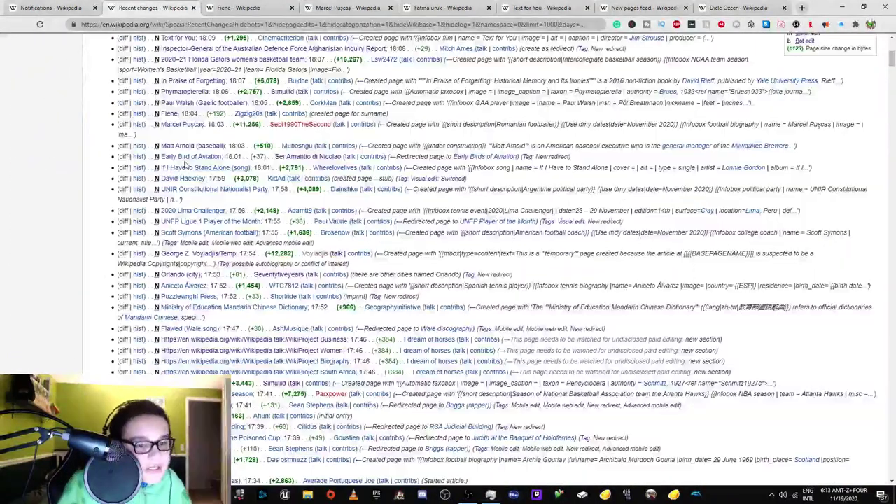
# Open Early Bird of Aviation from Recent changes in a new tab and view it, closing the Fiene and Marcel Pușcaș tabs.
pyautogui.rightClick(194, 157)
pyautogui.click(210, 165)
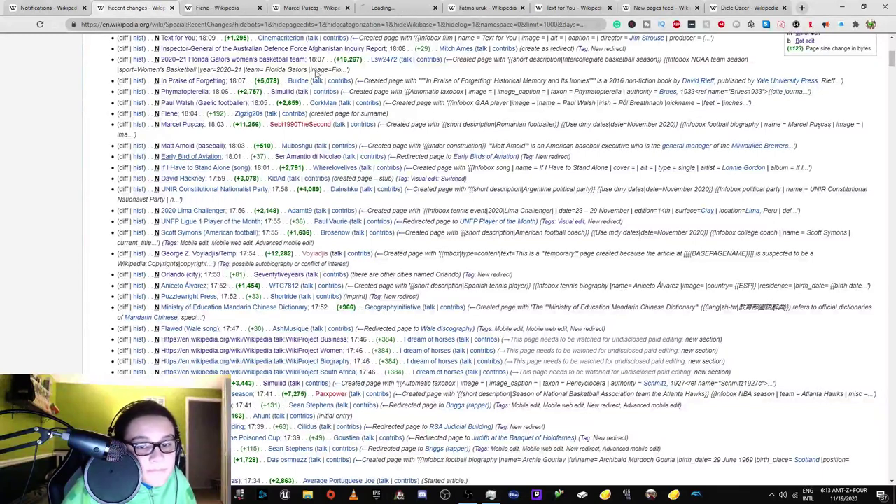
pyautogui.hotkey('ctrl', 'Tab')
pyautogui.hotkey('ctrl', 'Tab')
pyautogui.hotkey('ctrl', 'Tab')
pyautogui.click(260, 9)
pyautogui.click(260, 8)
pyautogui.click(149, 136)
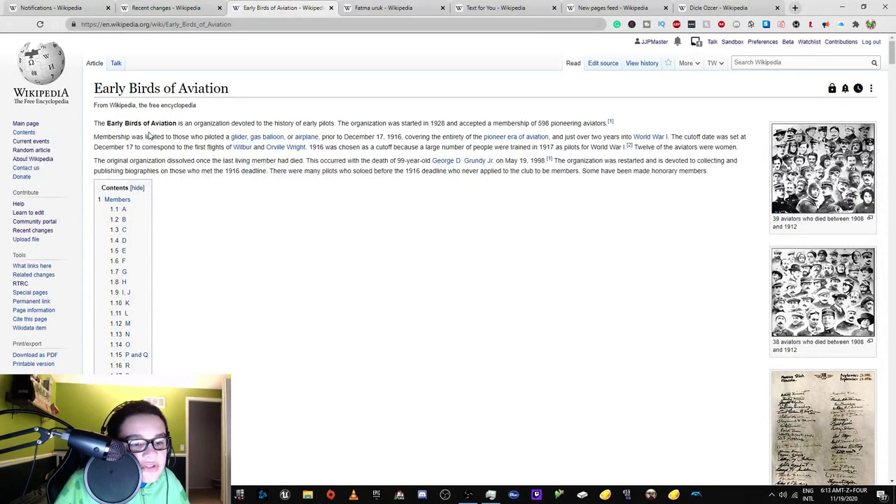
# Return to Recent changes and open the If I Have to Stand Alone (song) article in a new tab to view it.
pyautogui.click(168, 7)
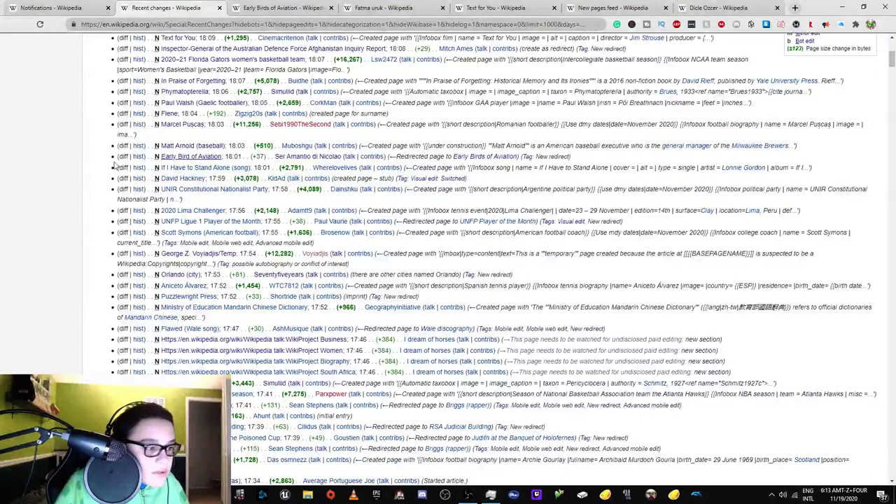
pyautogui.scroll(1, 112, 167)
pyautogui.moveTo(257, 166); pyautogui.dragTo(233, 191)
pyautogui.rightClick(233, 191)
pyautogui.click(266, 195)
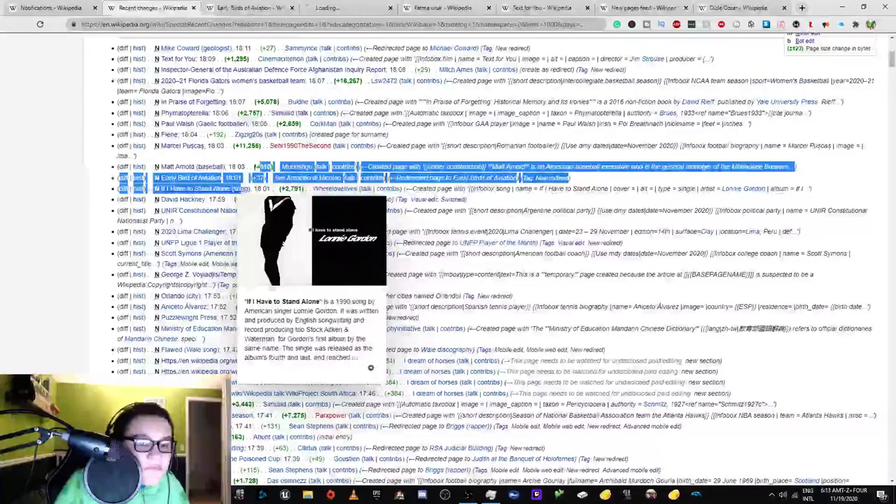
pyautogui.click(332, 8)
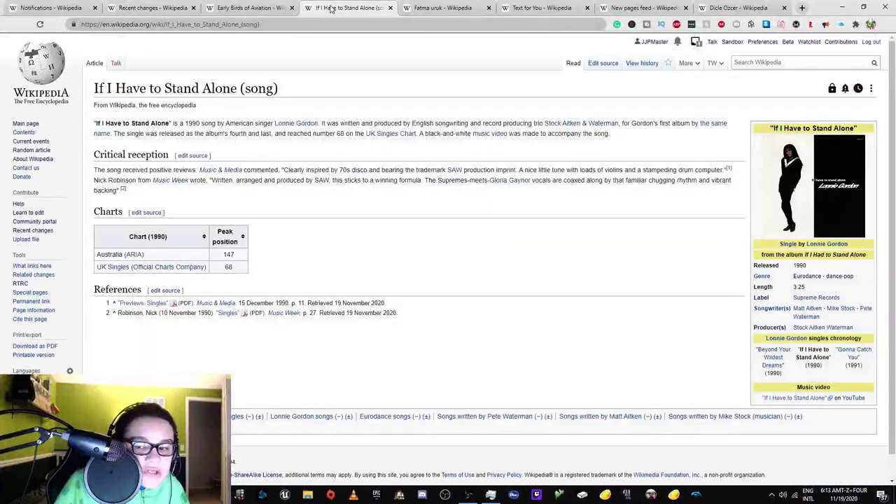
# Check the Lonnie Gordon article and the If I Have to Stand Alone album article, and return to the song article.
pyautogui.click(281, 126)
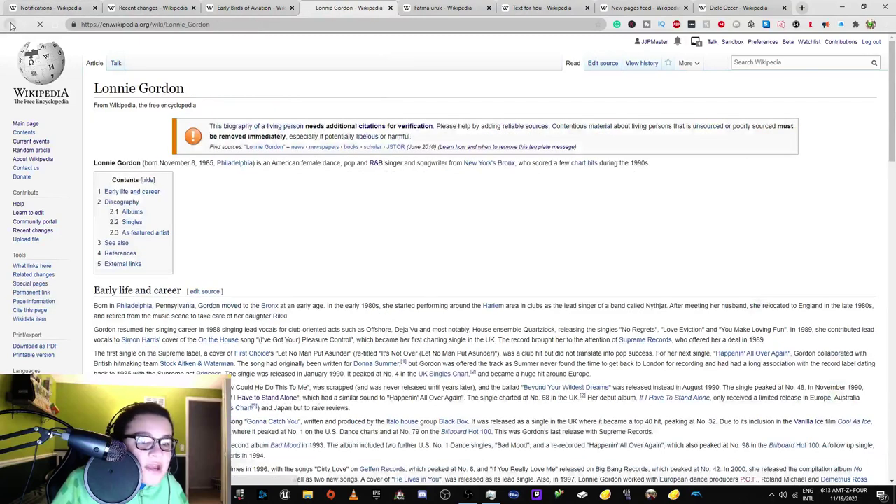
pyautogui.hotkey('alt', 'Left')
pyautogui.press('BackSpace')
pyautogui.press('Return')
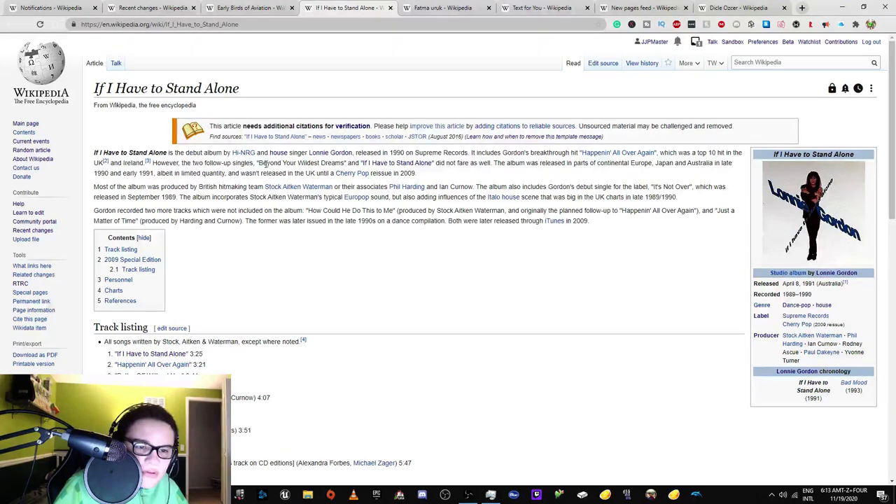
pyautogui.click(9, 25)
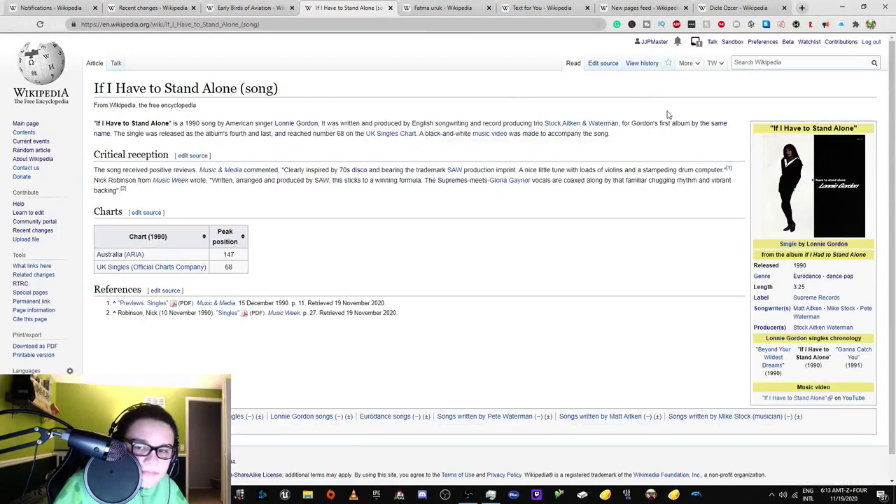
# Link the infobox album name If I Had to Stand Alone in the song article, save the edit, and check the link's target.
pyautogui.click(595, 63)
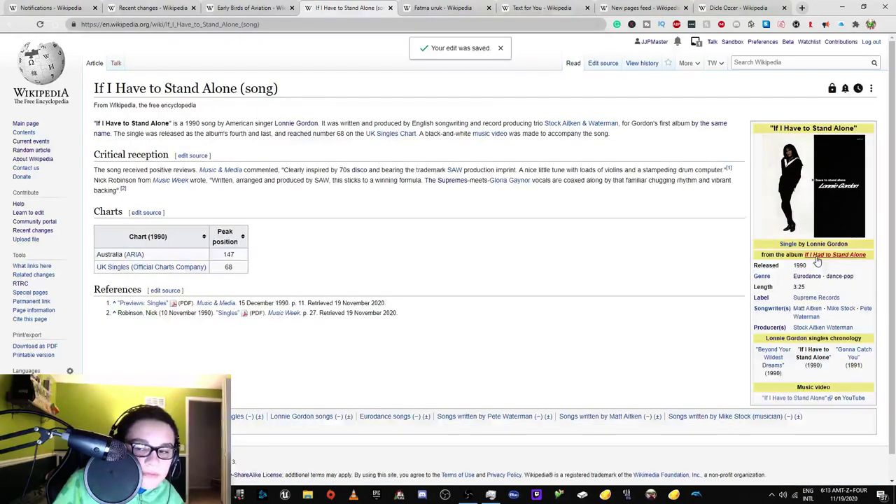
pyautogui.click(818, 260)
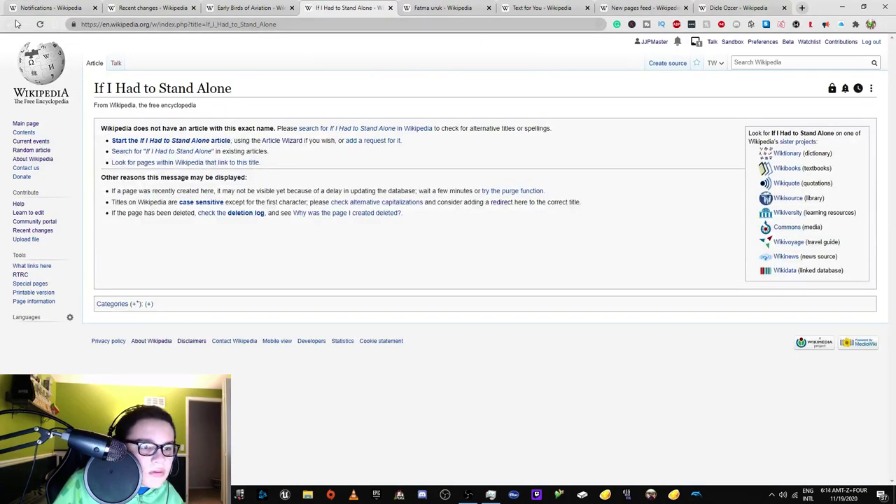
pyautogui.click(15, 24)
pyautogui.click(15, 24)
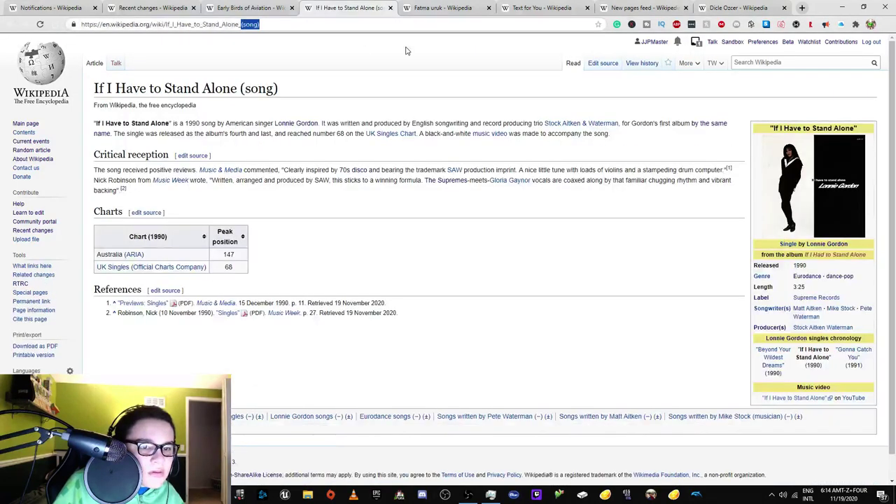
# Check the exact title of the album article If I Have to Stand Alone and go back to the song article.
pyautogui.press('BackSpace')
pyautogui.press('BackSpace')
pyautogui.press('Return')
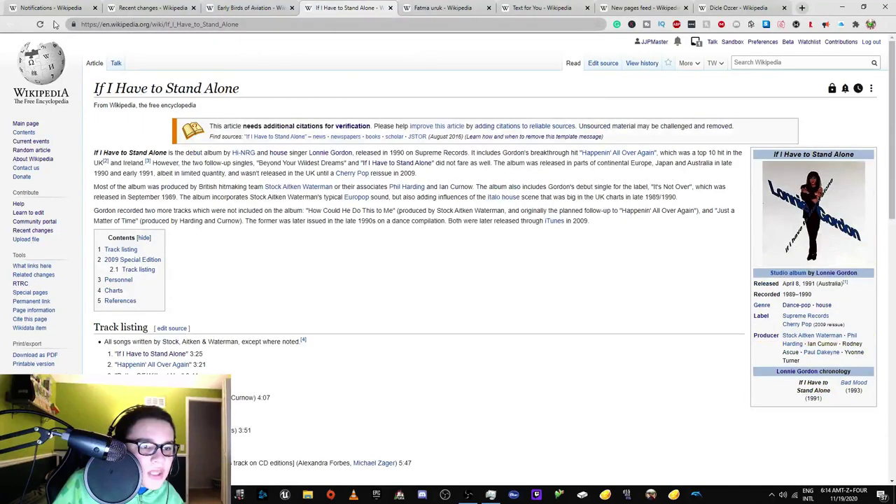
pyautogui.click(10, 24)
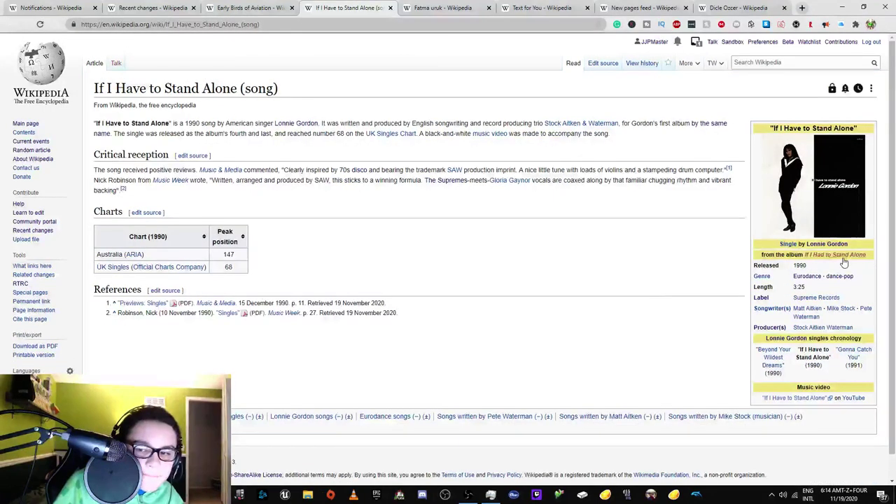
# Correct the infobox album link to If I Have to Stand Alone, save the edit, and follow the link to the album article's track listing.
pyautogui.click(607, 63)
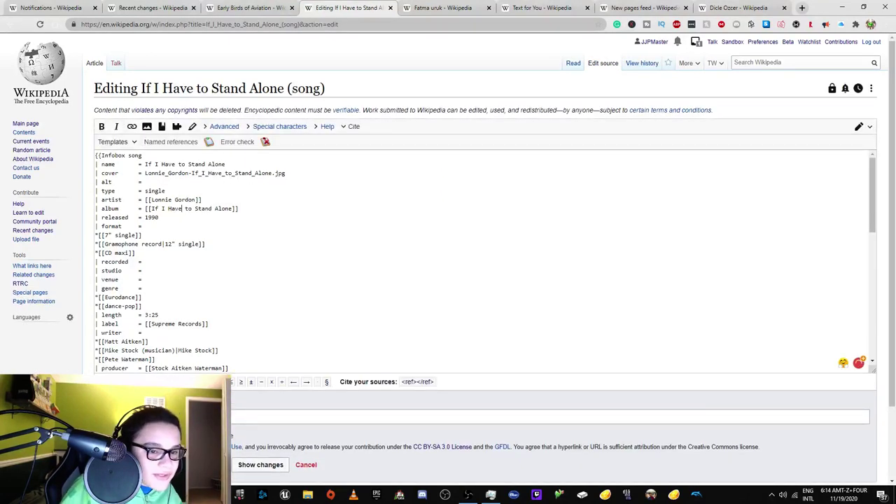
pyautogui.hotkey('alt', 'Left')
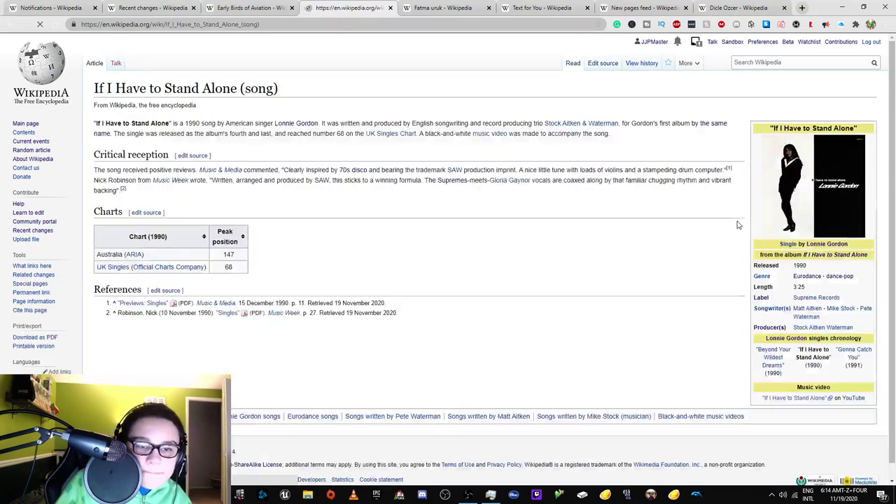
pyautogui.click(813, 255)
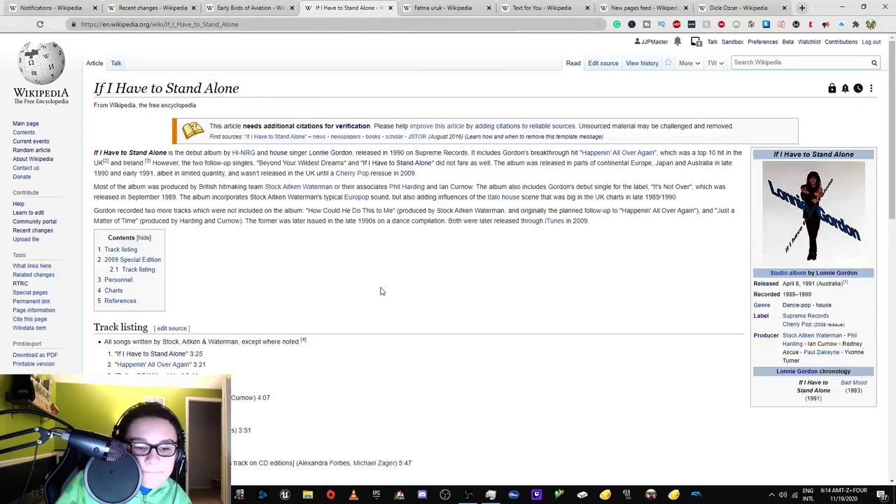
pyautogui.scroll(-1, 256, 300)
pyautogui.moveTo(154, 291)
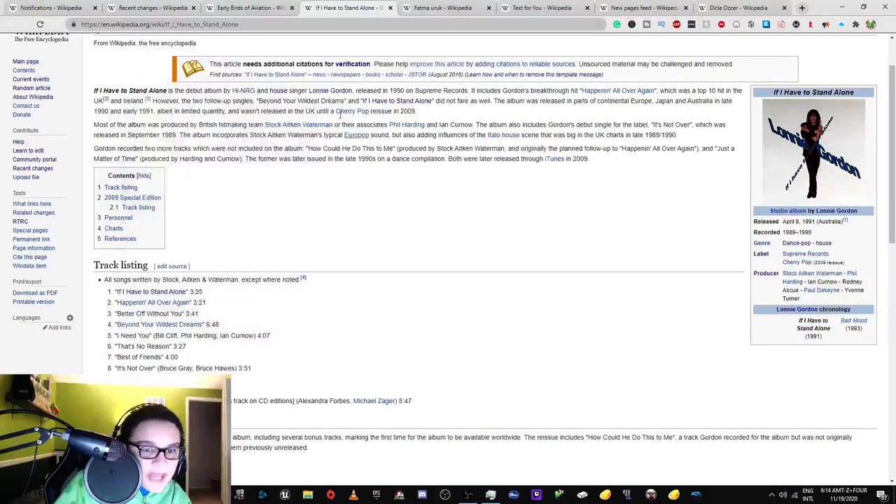
# Return to Recent changes and replace the Article namespace filter with the User namespace.
pyautogui.click(280, 3)
pyautogui.click(148, 7)
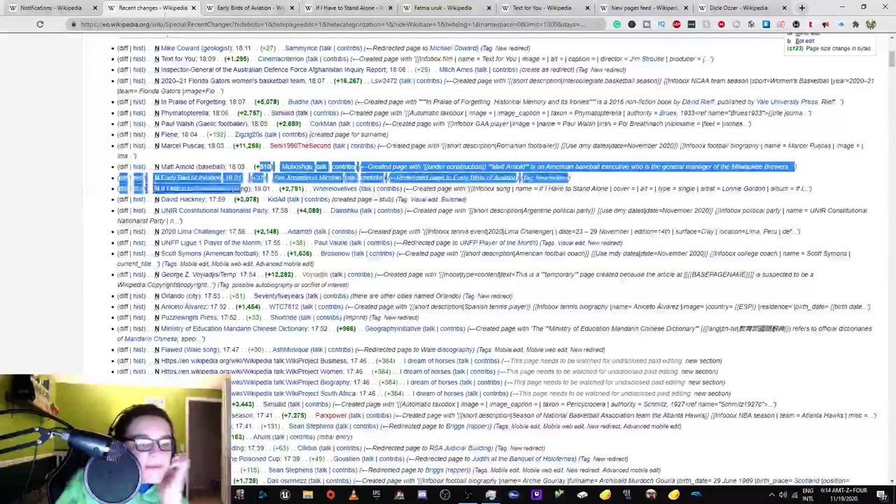
pyautogui.click(42, 245)
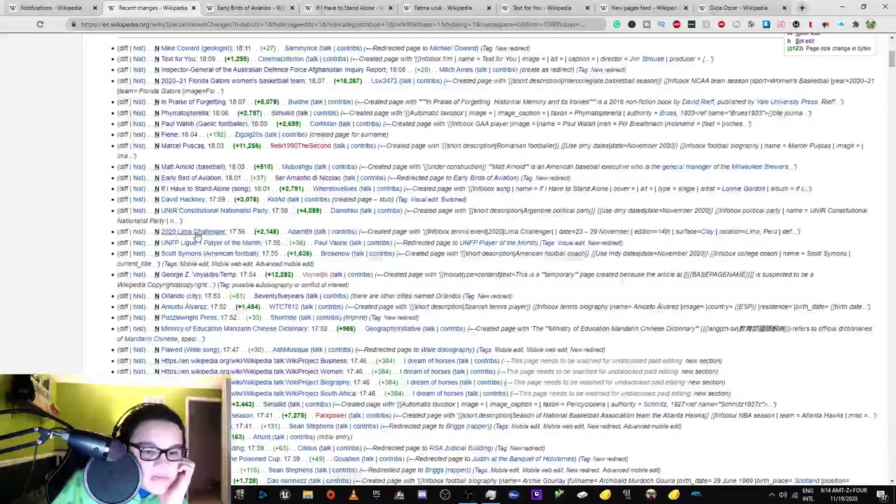
pyautogui.scroll(3, 199, 251)
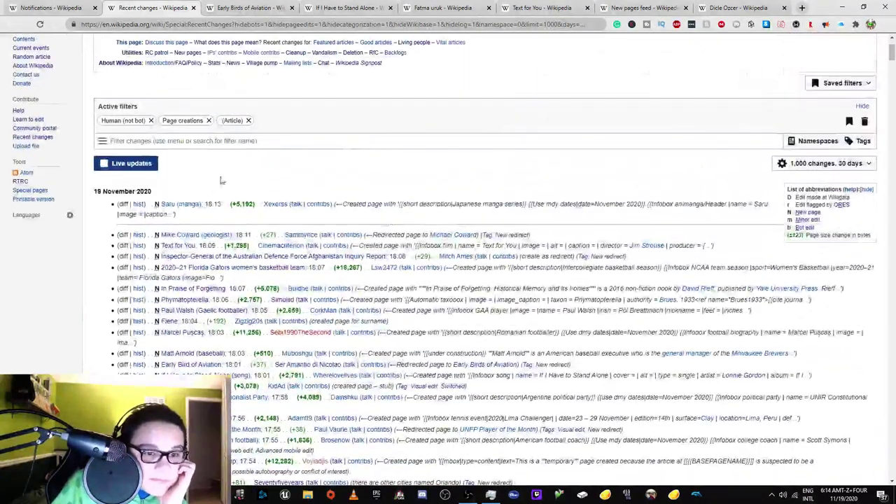
pyautogui.click(248, 121)
pyautogui.click(200, 140)
pyautogui.scroll(-5, 200, 210)
pyautogui.click(116, 287)
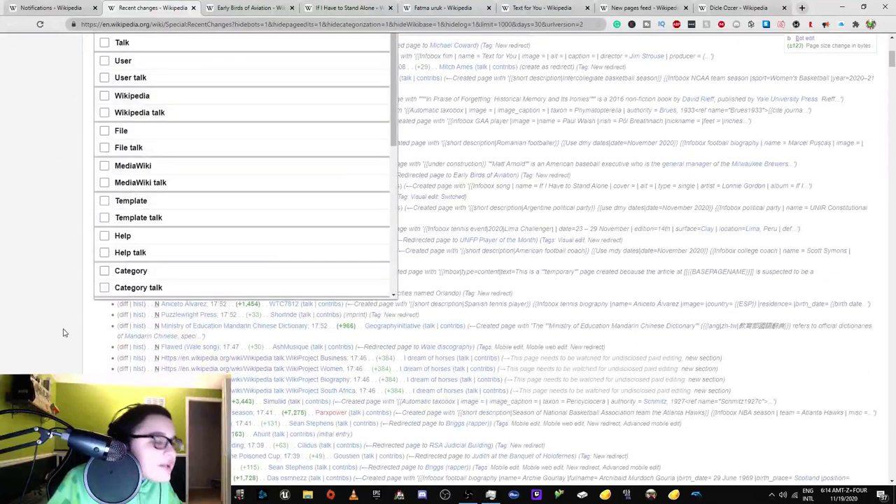
pyautogui.scroll(1, 91, 314)
pyautogui.click(135, 124)
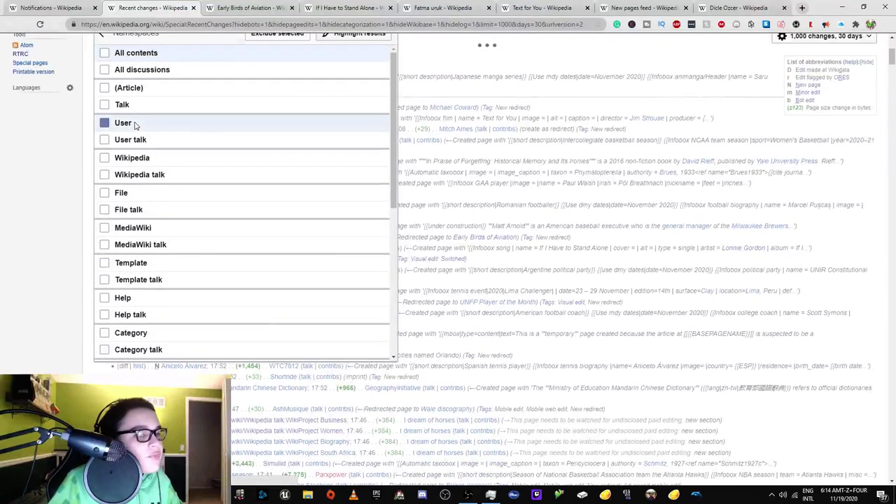
pyautogui.click(67, 189)
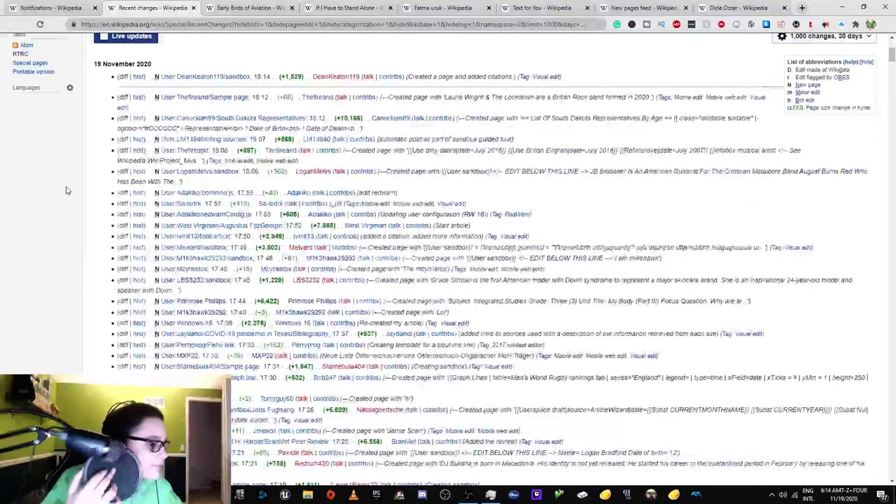
# Open the newest listed user sandbox, about Elsa Walsh, in a new tab, view it, and return to Recent changes.
pyautogui.middleClick(213, 77)
pyautogui.click(242, 7)
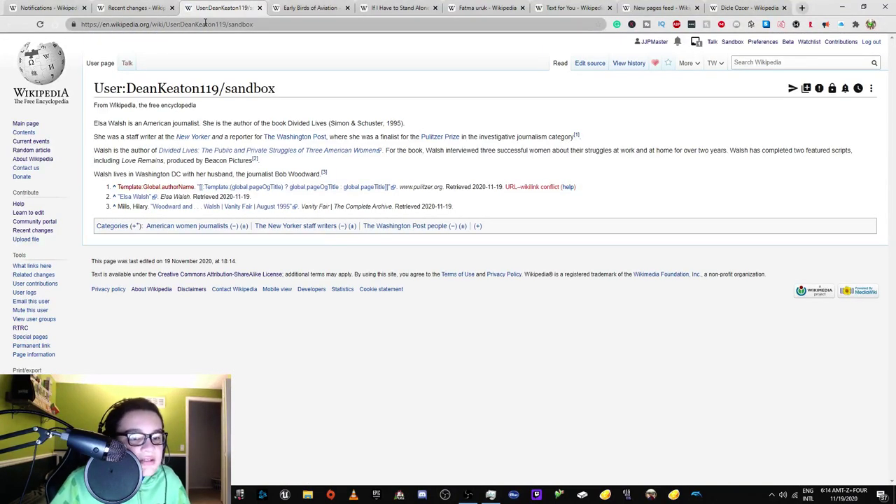
pyautogui.click(143, 7)
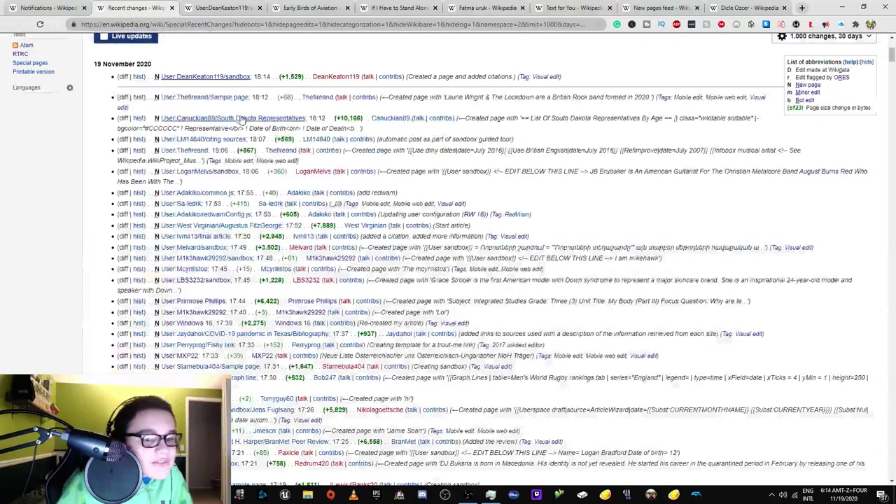
# Open the user sample page about Laurie Wright & The Lockdown from Recent changes in a new tab and view it.
pyautogui.rightClick(211, 104)
pyautogui.click(238, 112)
pyautogui.click(293, 7)
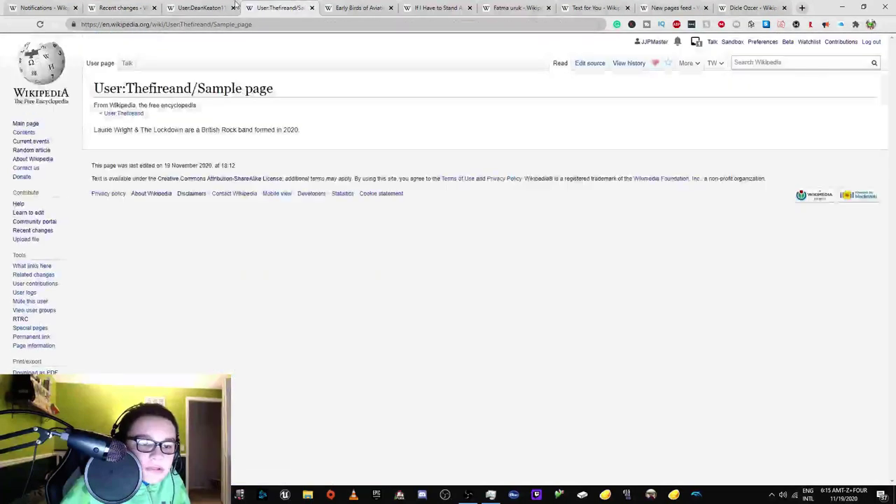
# Search the web for the band name Laurie Wright & The Lockdown and open its Live At Hackney Round Chapel video on YouTube.
pyautogui.moveTo(116, 138); pyautogui.dragTo(182, 133)
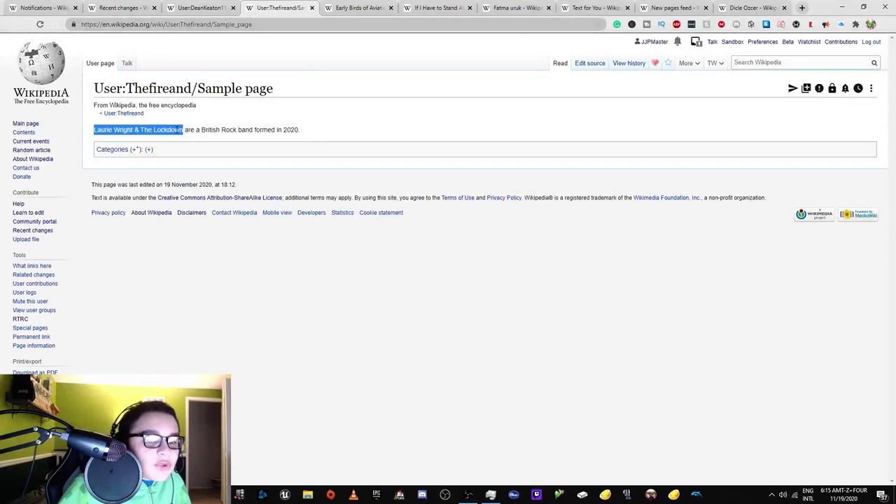
pyautogui.rightClick(176, 128)
pyautogui.click(210, 145)
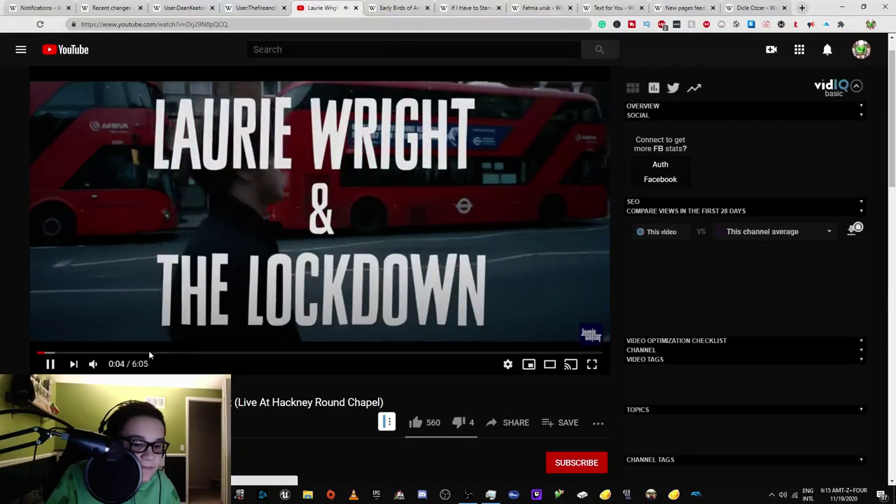
# Sample different parts of the band's video, pause it, and switch back to the Elsa Walsh sandbox page on Wikipedia.
pyautogui.click(148, 353)
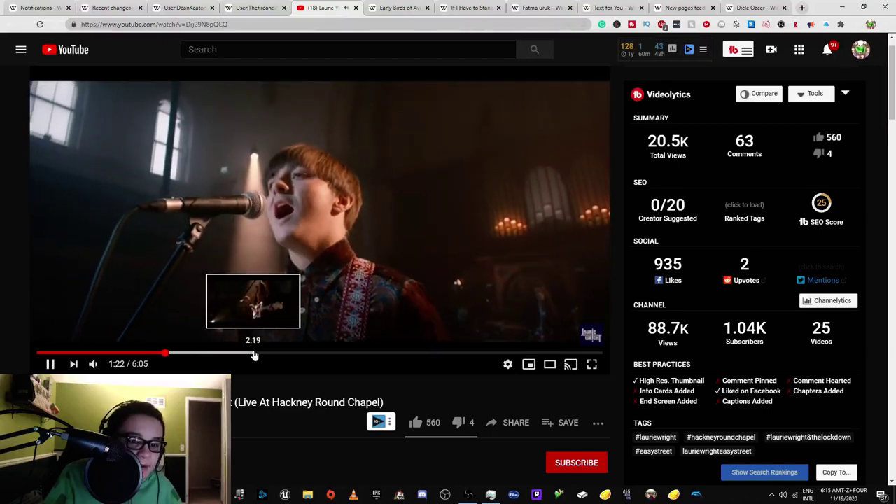
pyautogui.click(256, 355)
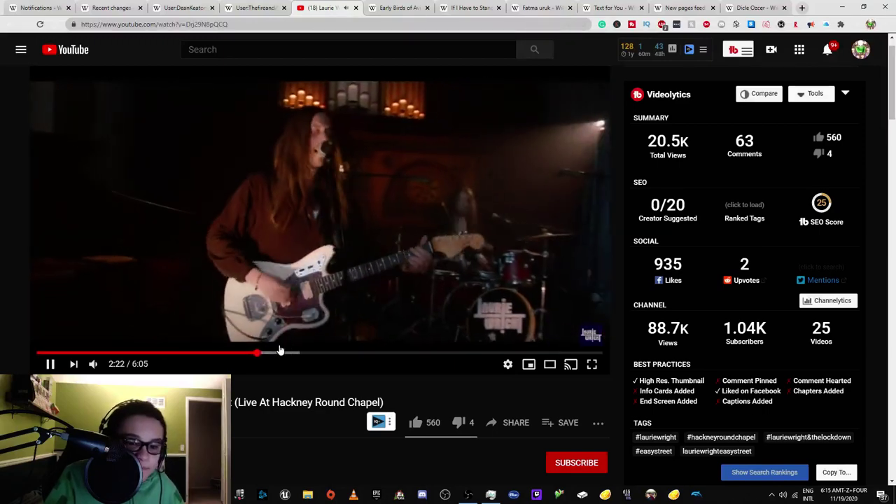
pyautogui.click(271, 314)
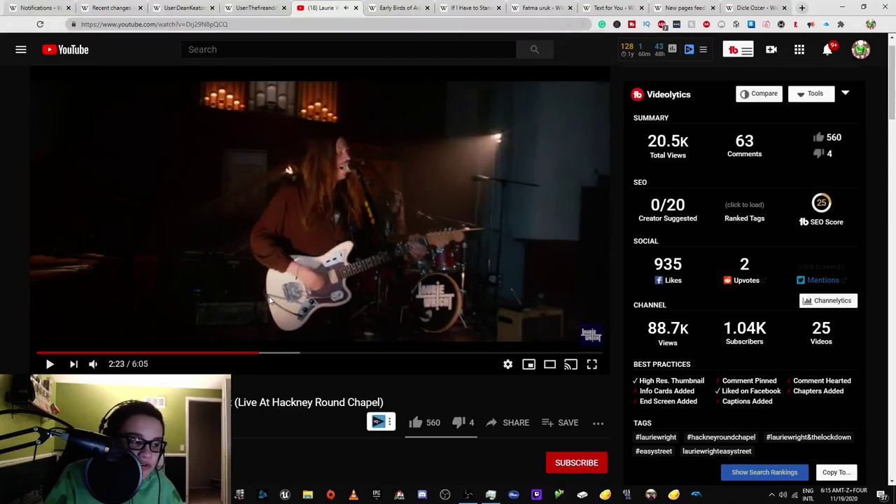
pyautogui.click(270, 300)
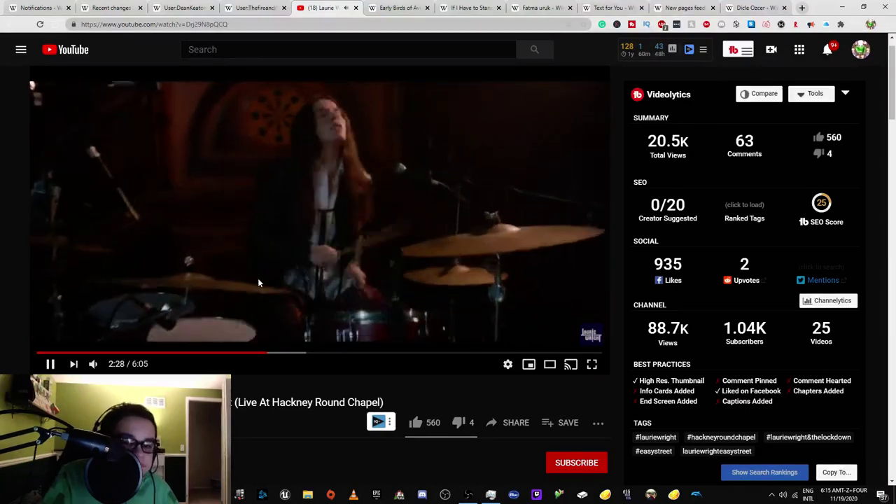
pyautogui.click(259, 278)
pyautogui.click(183, 8)
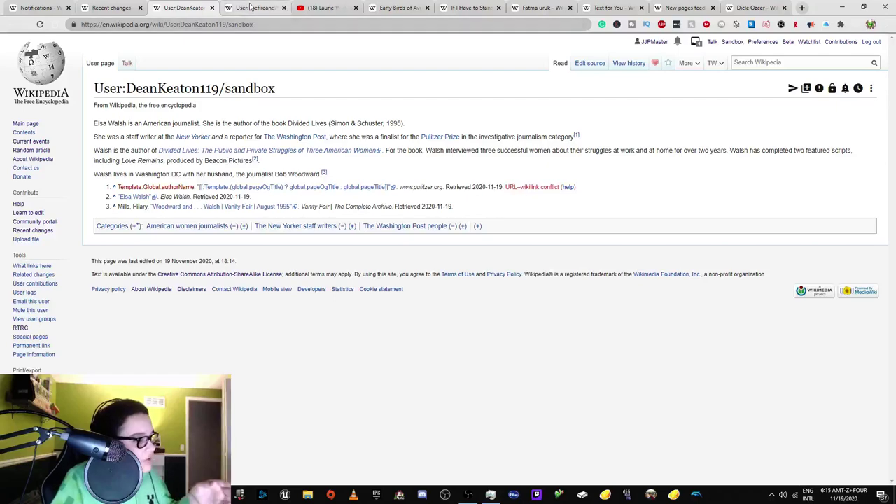
# Close the YouTube tab of the band's video and return to Recent changes.
pyautogui.click(347, 8)
pyautogui.click(355, 7)
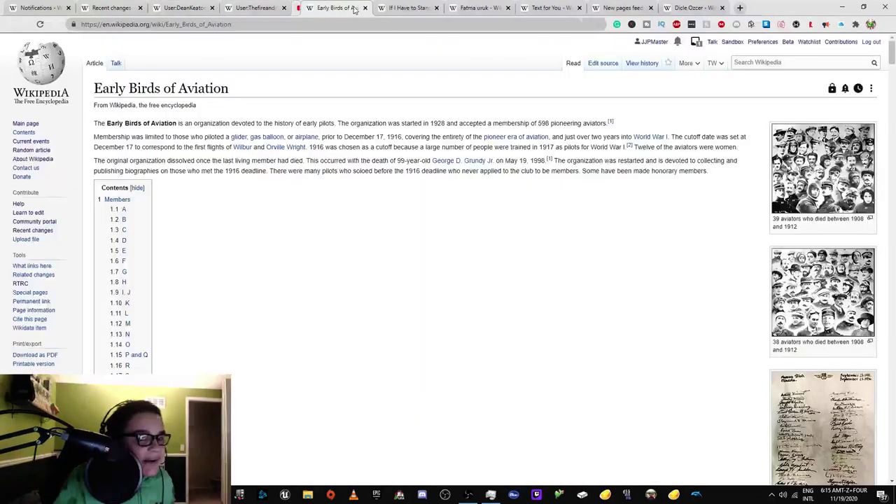
pyautogui.click(255, 8)
pyautogui.click(82, 5)
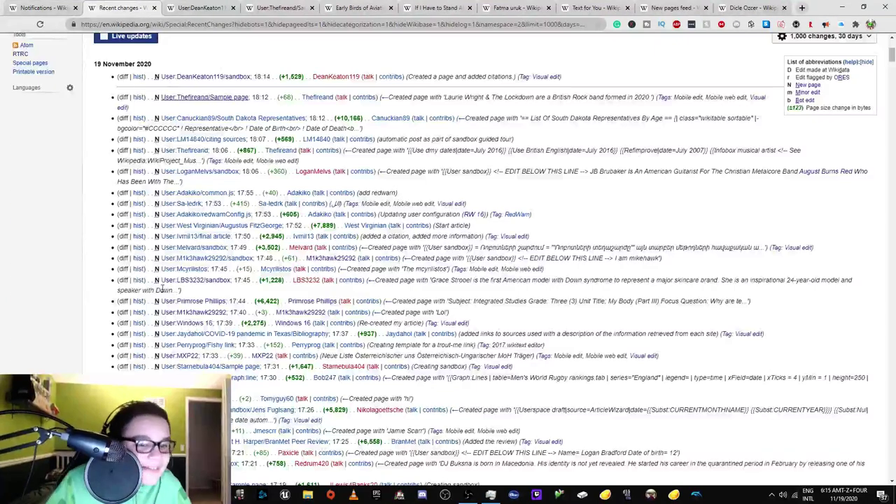
# Open the user page created at 18:06 with a musical artist infobox in a new tab, then return to Recent changes.
pyautogui.rightClick(198, 155)
pyautogui.click(231, 159)
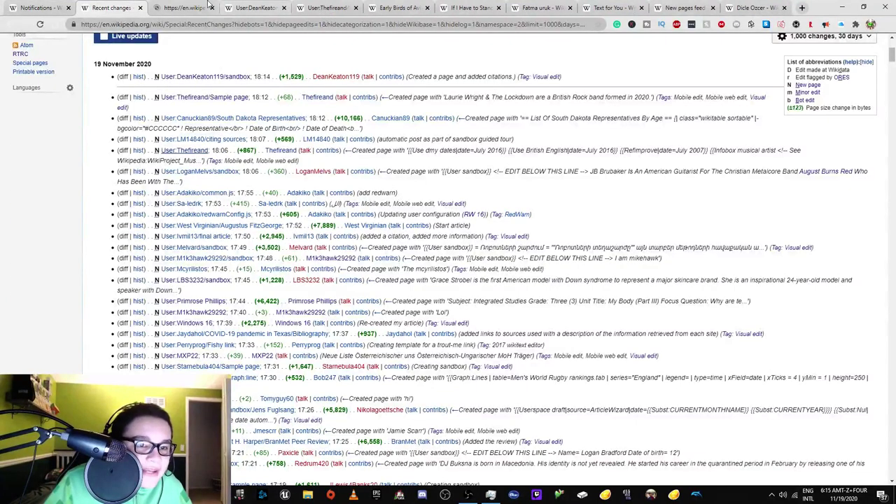
pyautogui.click(238, 8)
pyautogui.click(110, 8)
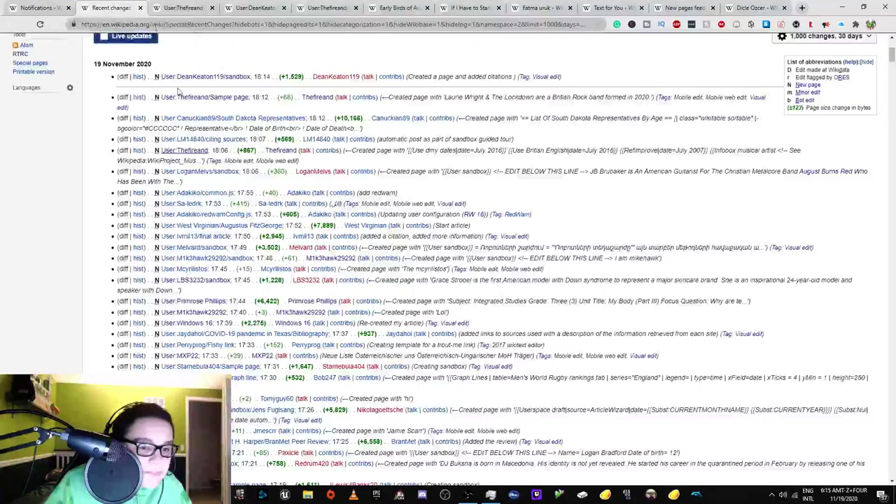
# Open the user sandbox about guitarist JB Brubaker from Recent changes in a new tab and view it.
pyautogui.rightClick(192, 173)
pyautogui.click(224, 179)
pyautogui.click(208, 6)
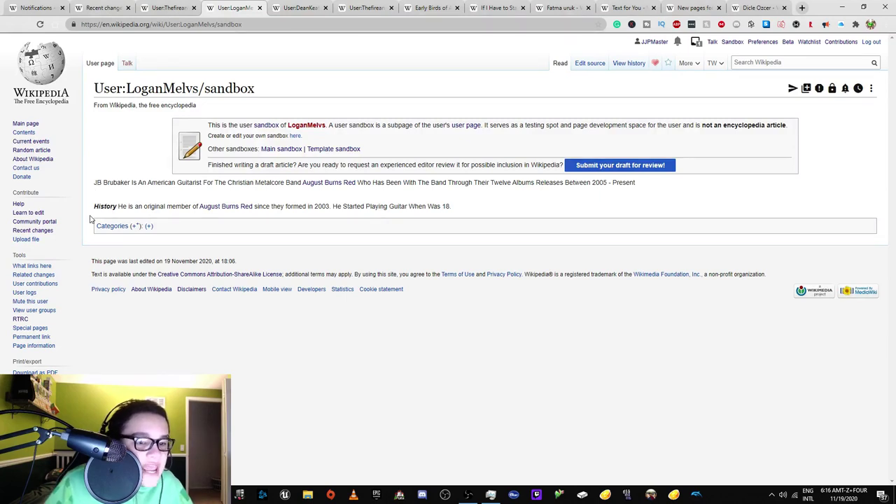
# Open the linked August Burns Red article in a new tab, view it, and go back to Recent changes.
pyautogui.rightClick(334, 184)
pyautogui.click(339, 187)
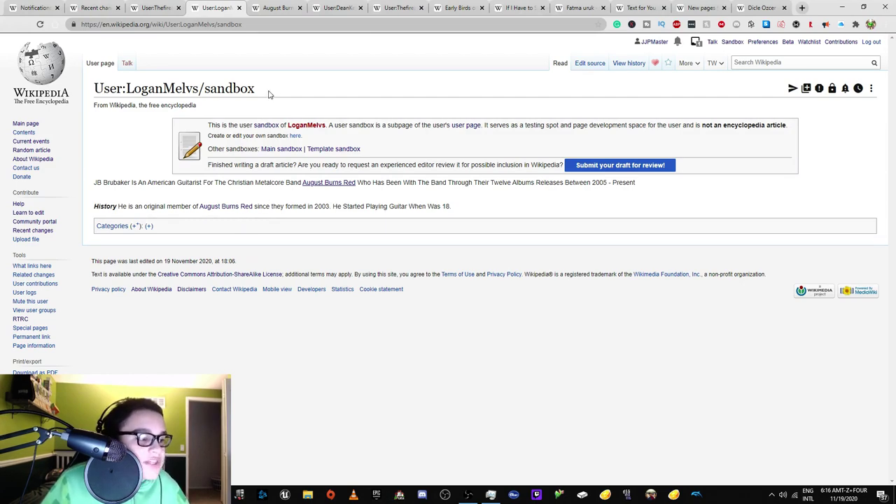
pyautogui.click(273, 7)
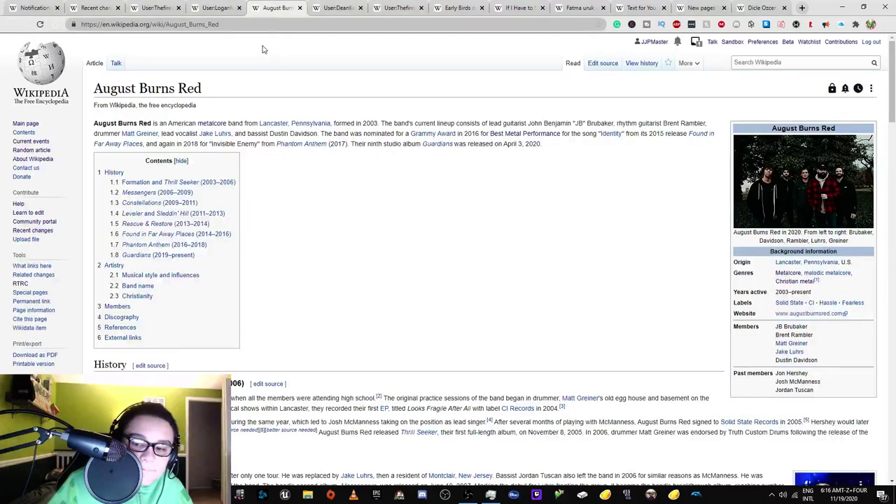
pyautogui.click(217, 7)
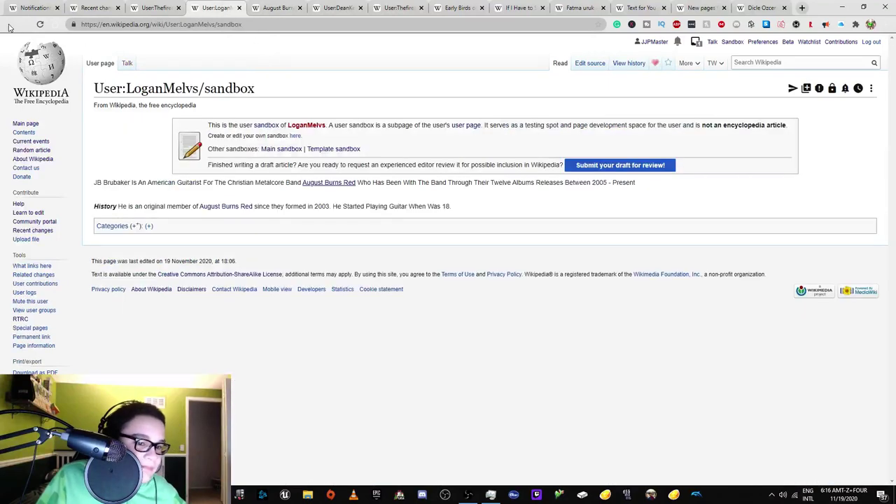
pyautogui.click(156, 8)
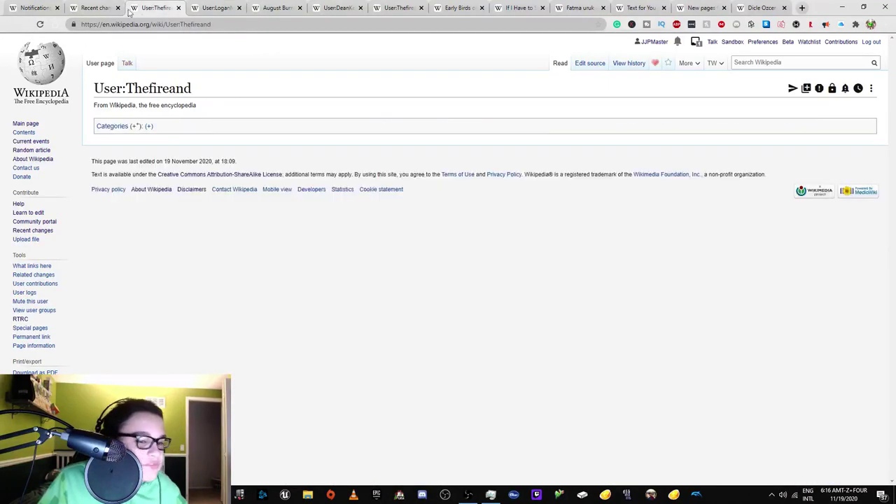
pyautogui.click(96, 8)
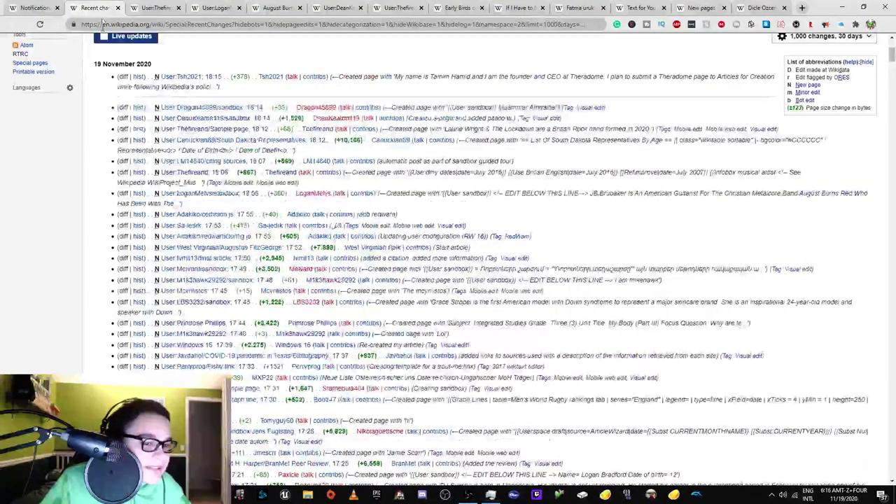
# Open the newest listed user page, by Theradome's founder, in a new tab and read its conflict-of-interest statement.
pyautogui.rightClick(184, 76)
pyautogui.click(210, 82)
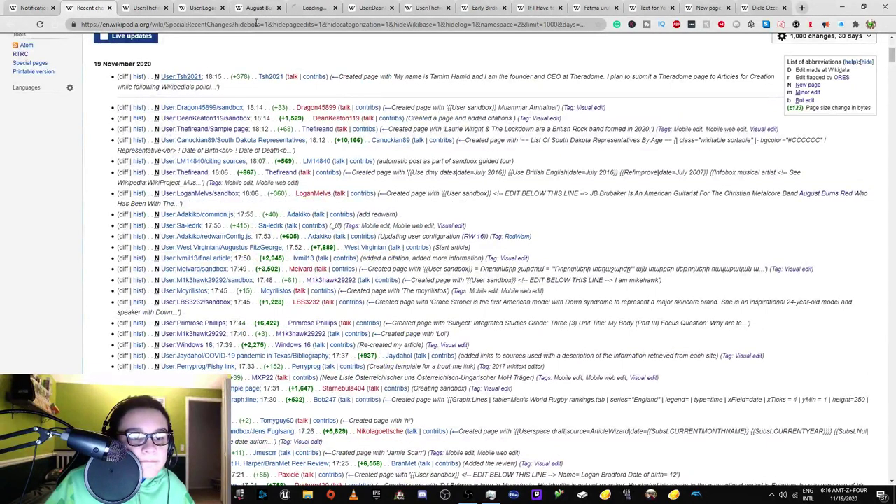
pyautogui.click(281, 7)
pyautogui.click(312, 8)
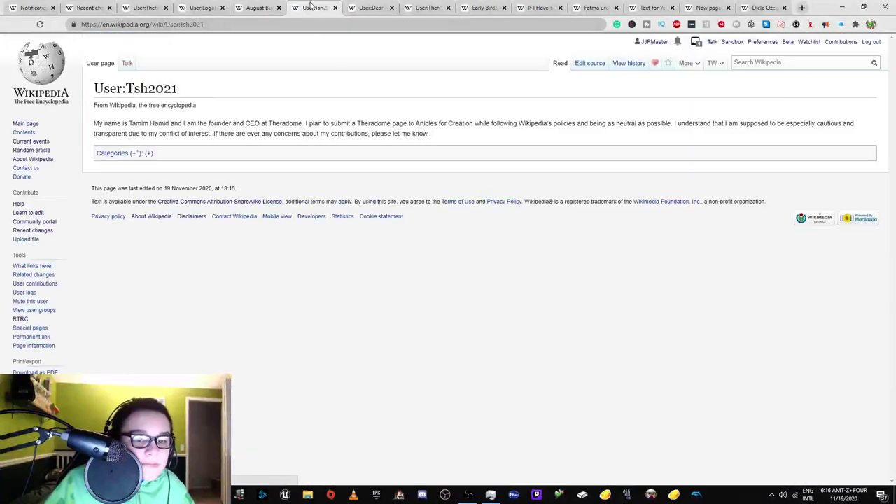
pyautogui.moveTo(357, 124); pyautogui.dragTo(570, 133)
pyautogui.click(516, 124)
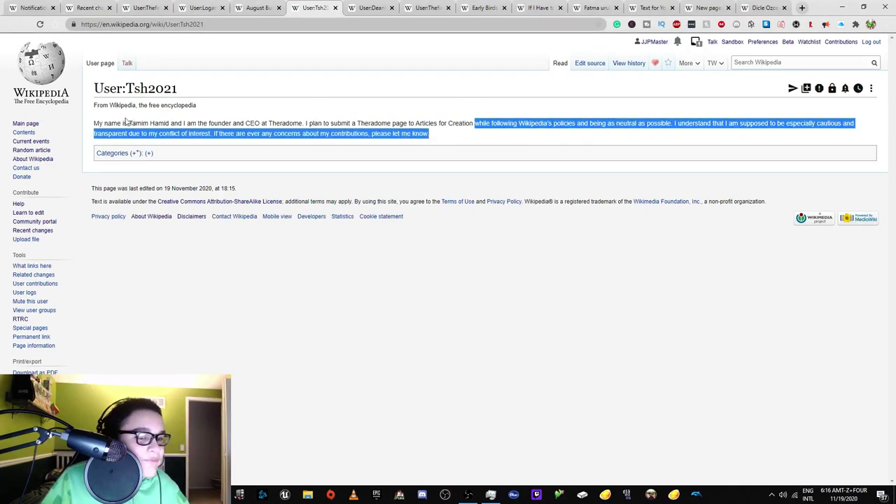
pyautogui.moveTo(93, 123); pyautogui.dragTo(304, 131)
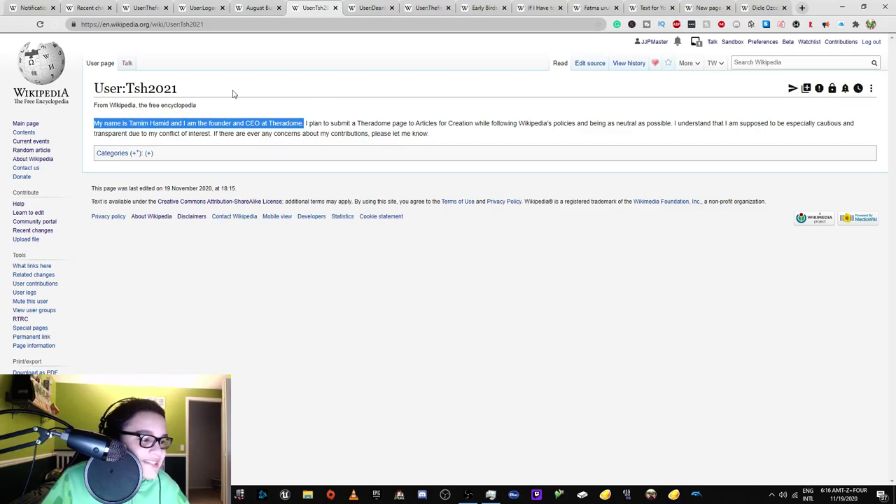
# Load the speedy deletion criterion page WP:U5 in the tab showing the Elsa Walsh sandbox.
pyautogui.click(384, 9)
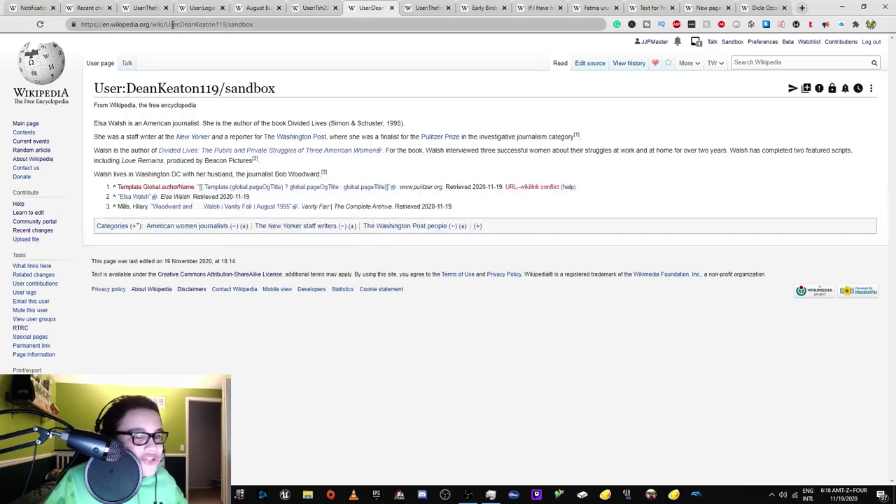
pyautogui.moveTo(166, 25); pyautogui.dragTo(309, 34)
pyautogui.write('WP:u')
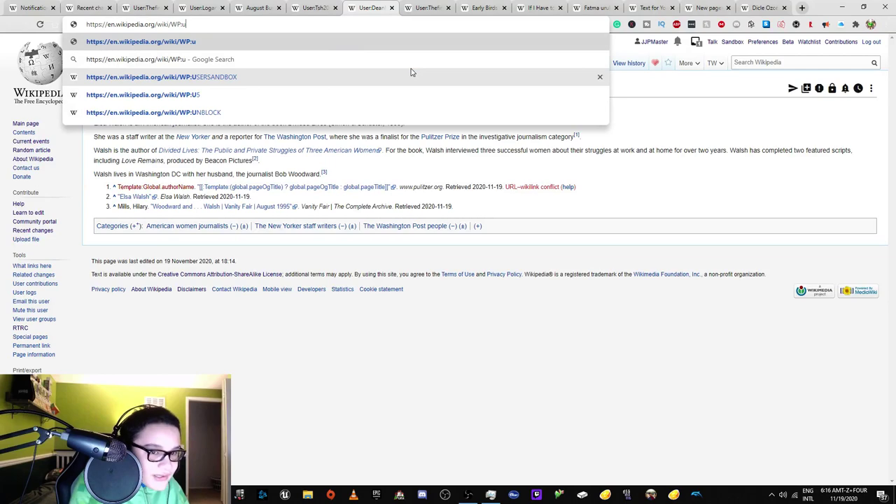
pyautogui.press('BackSpace')
pyautogui.write('U5')
pyautogui.press('Return')
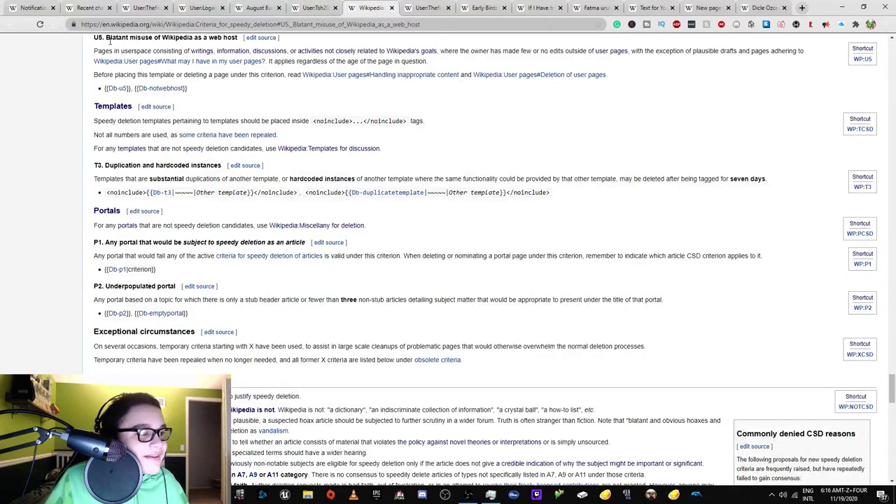
# Reread the Theradome founder's user page statement and return to Recent changes.
pyautogui.click(257, 8)
pyautogui.click(313, 8)
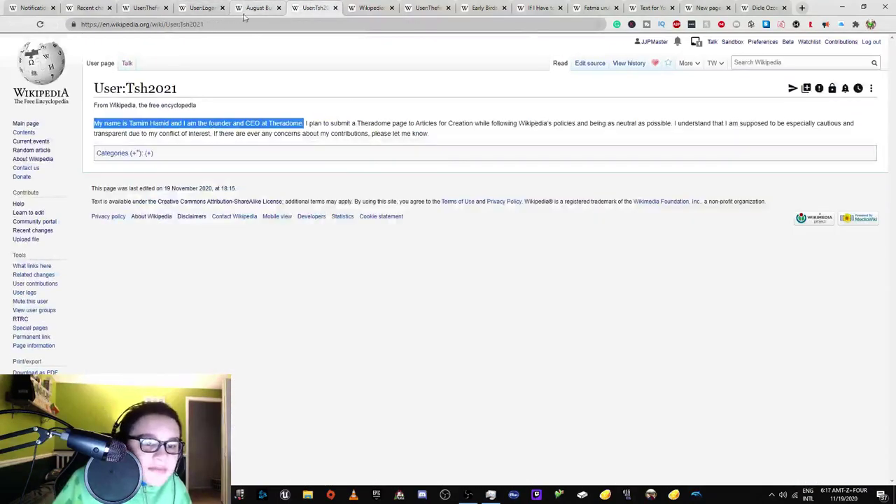
pyautogui.moveTo(679, 125); pyautogui.dragTo(246, 144)
pyautogui.click(245, 144)
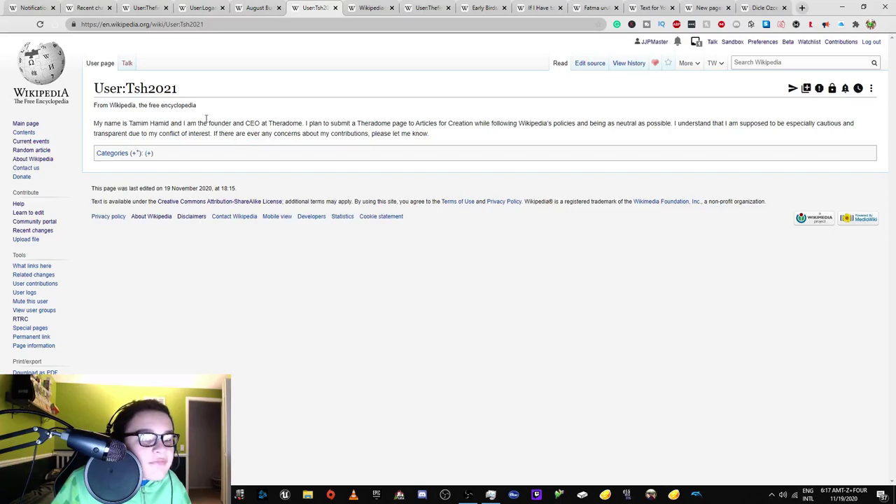
pyautogui.hotkey('ctrl', 'shift', 'Tab')
pyautogui.hotkey('ctrl', 'shift', 'Tab')
pyautogui.hotkey('ctrl', 'shift', 'Tab')
pyautogui.hotkey('ctrl', 'shift', 'Tab')
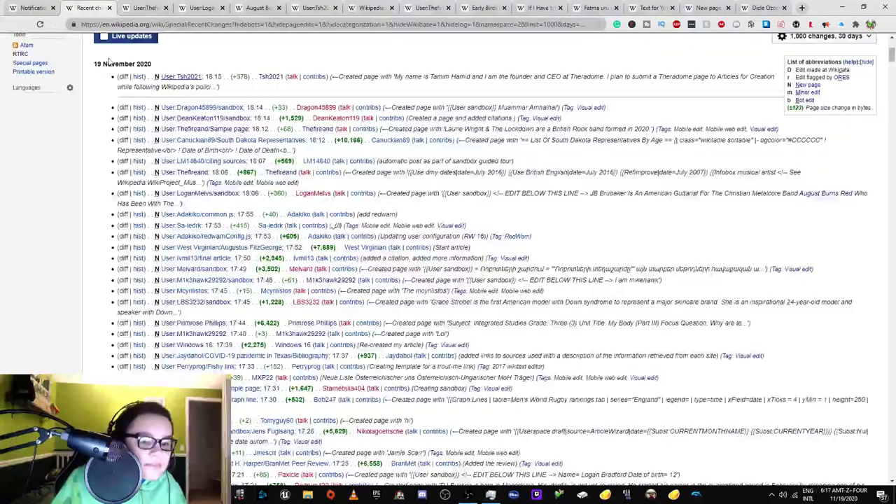
# Find the user page created at 17:18 further down Recent changes, open it in a new tab and view it.
pyautogui.scroll(-4, 200, 187)
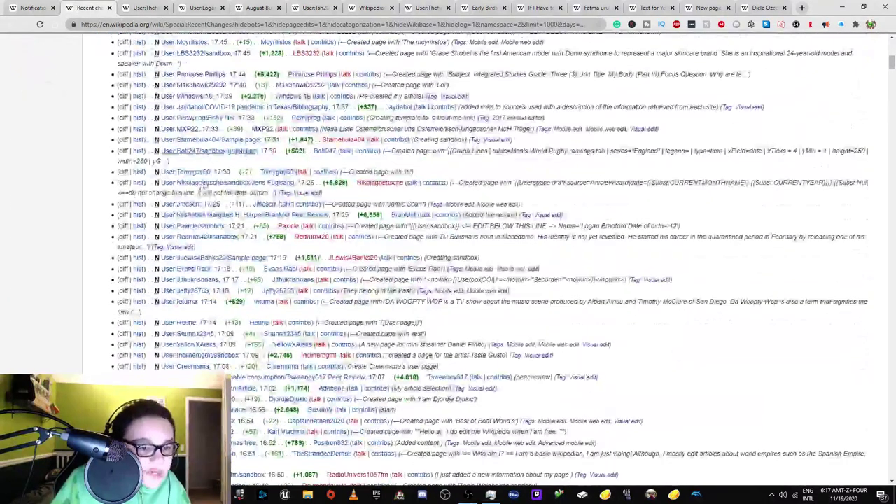
pyautogui.scroll(-2, 202, 188)
pyautogui.rightClick(187, 117)
pyautogui.click(217, 123)
pyautogui.hotkey('ctrl', 'Tab')
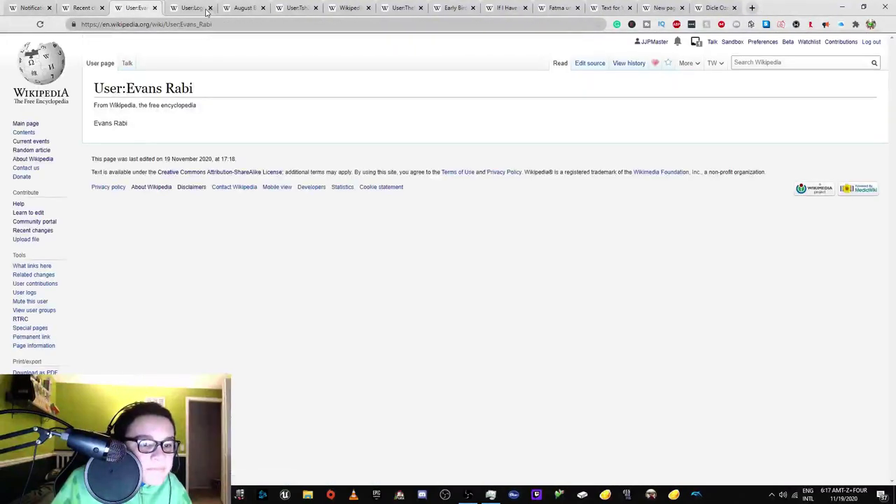
# Close the tabs for the Brubaker sandbox, August Burns Red, the Theradome founder's page and the deletion criteria, then return to Recent changes.
pyautogui.click(207, 8)
pyautogui.click(207, 8)
pyautogui.click(207, 7)
pyautogui.click(207, 7)
pyautogui.click(65, 6)
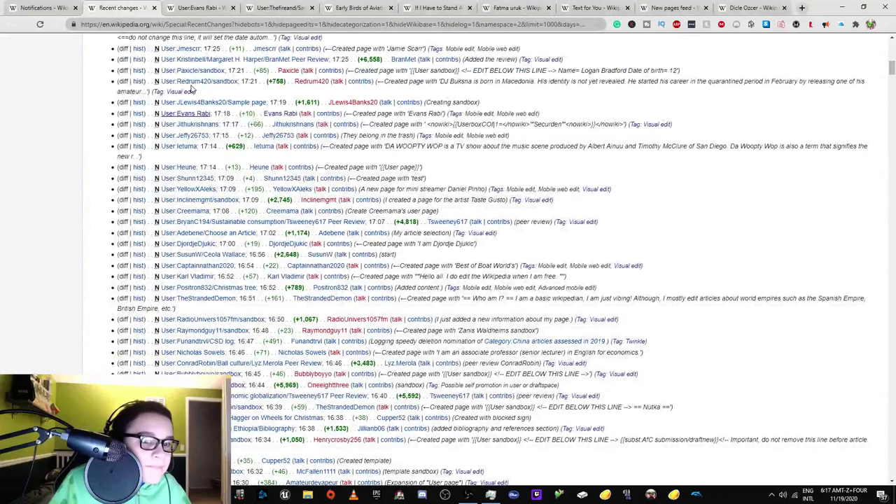
# Open the user page about the TV show DA WOOPTY WOP from Recent changes in a new tab and view it.
pyautogui.rightClick(181, 149)
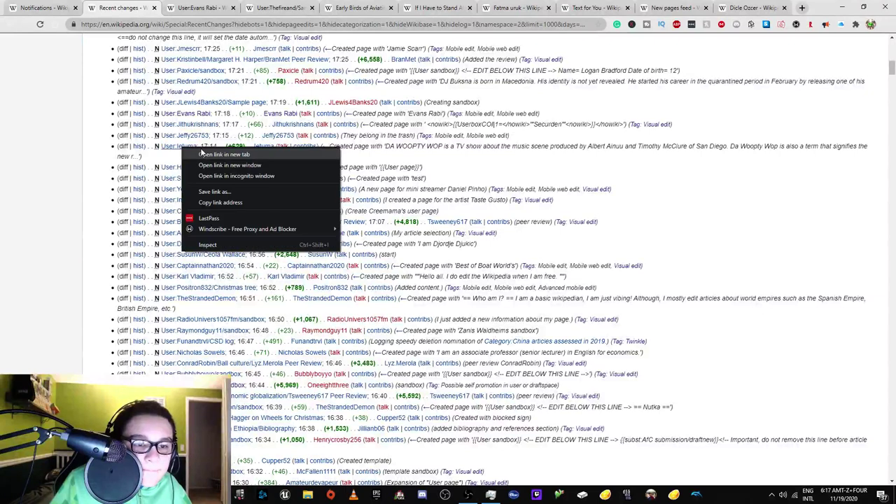
pyautogui.click(223, 154)
pyautogui.click(255, 7)
pyautogui.click(210, 7)
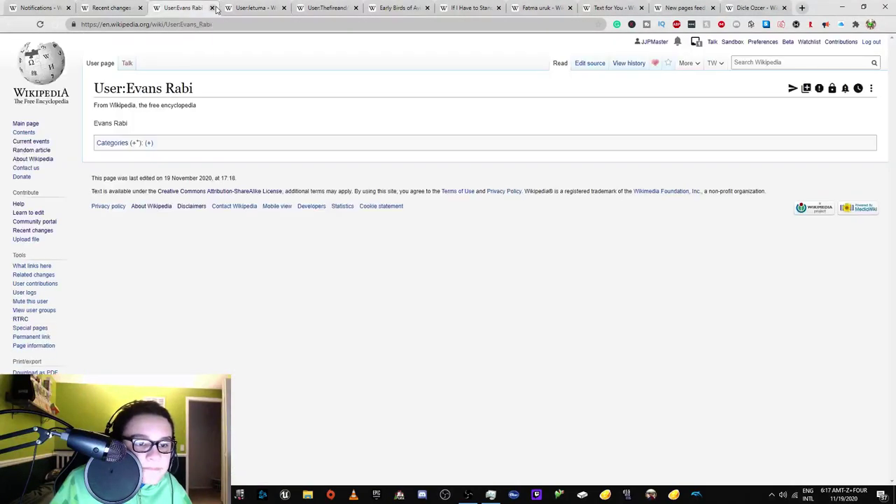
pyautogui.click(238, 7)
# Search Google for the show title DA WOOPTY WOP from the user page and look through the results.
pyautogui.moveTo(370, 124); pyautogui.dragTo(102, 123)
pyautogui.click(146, 132)
pyautogui.rightClick(100, 123)
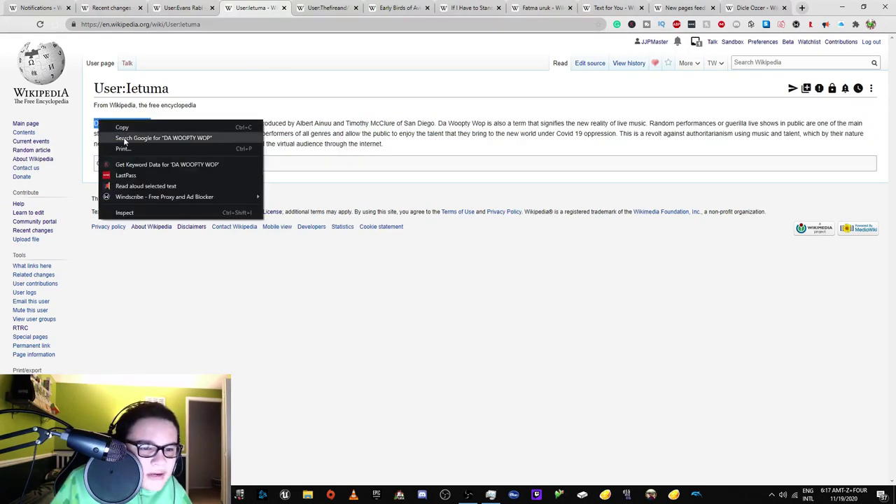
pyautogui.click(132, 138)
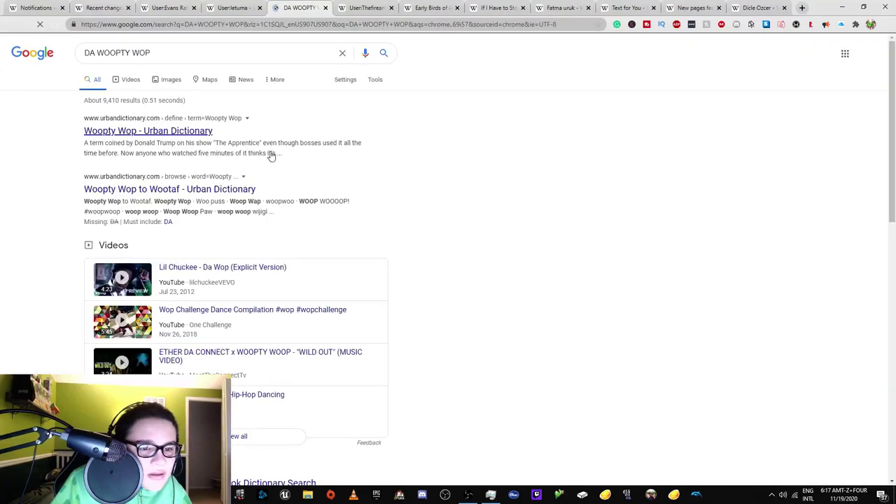
pyautogui.scroll(-5, 360, 202)
pyautogui.scroll(-2, 353, 185)
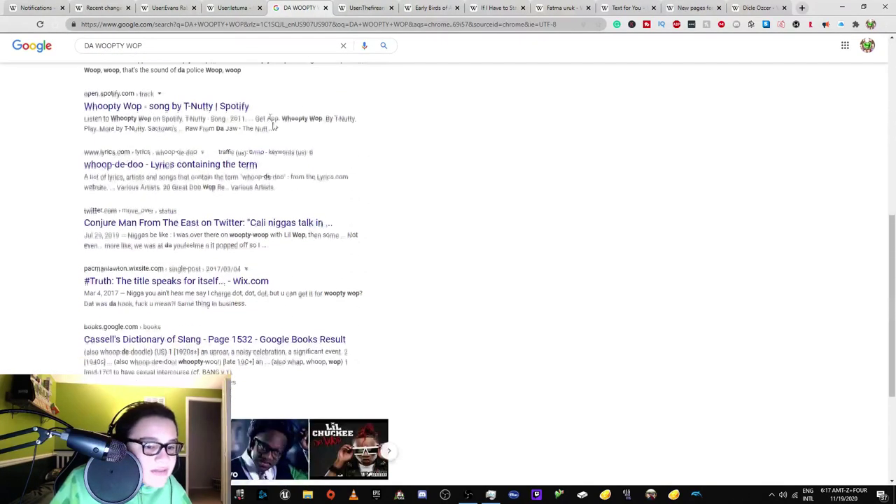
pyautogui.click(231, 8)
pyautogui.click(714, 63)
pyautogui.click(714, 138)
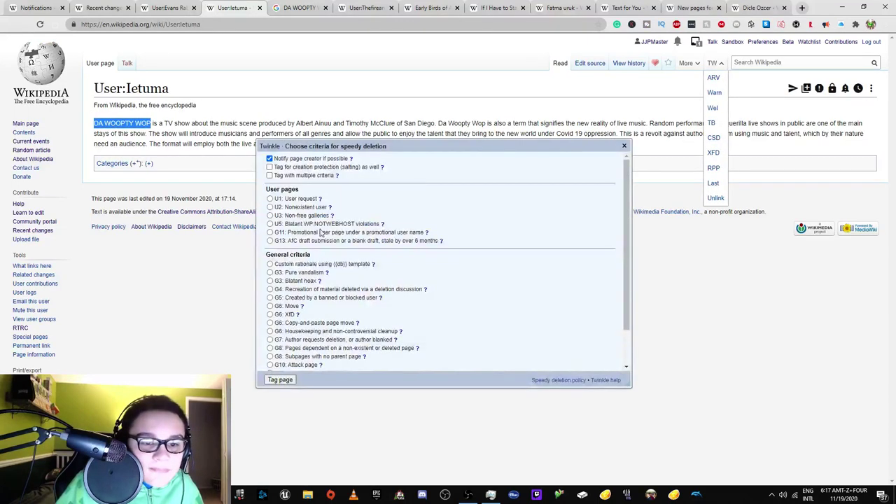
pyautogui.click(271, 281)
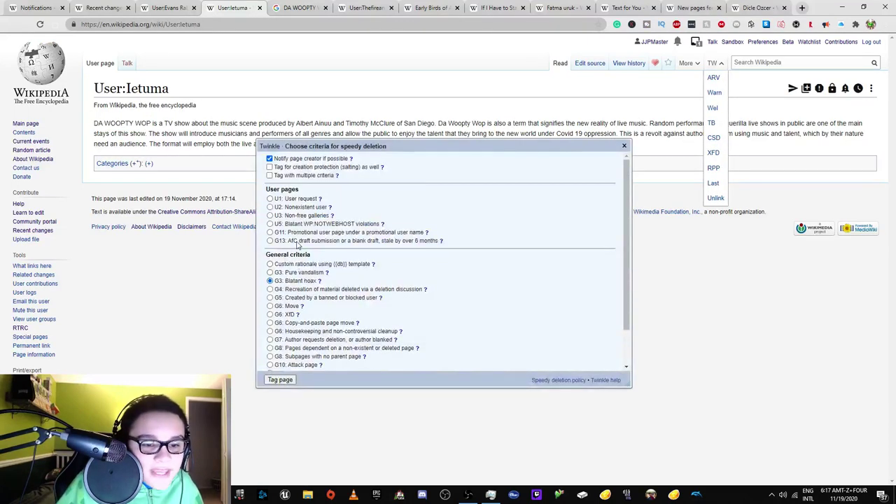
pyautogui.click(280, 379)
pyautogui.moveTo(458, 148); pyautogui.dragTo(447, 203)
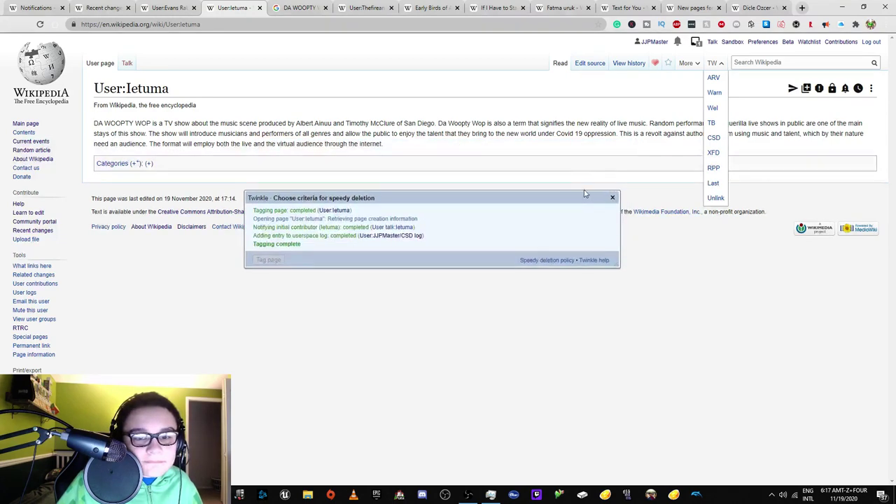
# Reload the tagged user page, check the deletion notice on its talk page, and return to the user page.
pyautogui.click(41, 24)
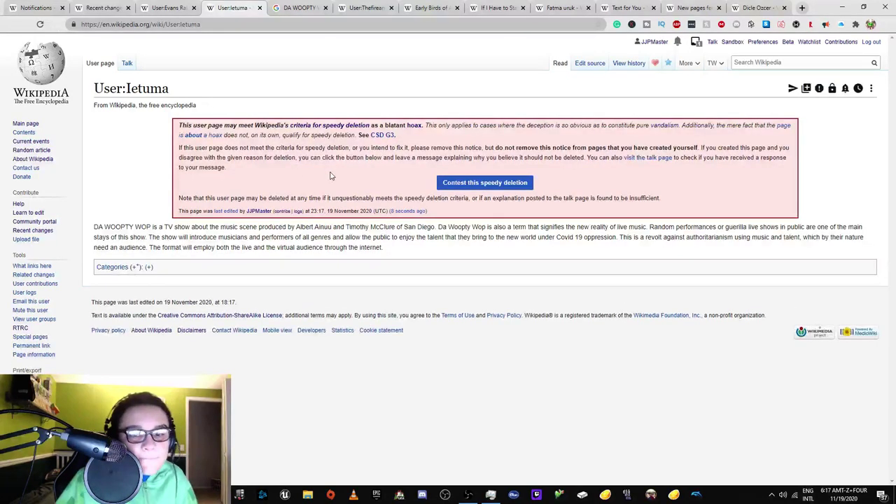
pyautogui.click(136, 63)
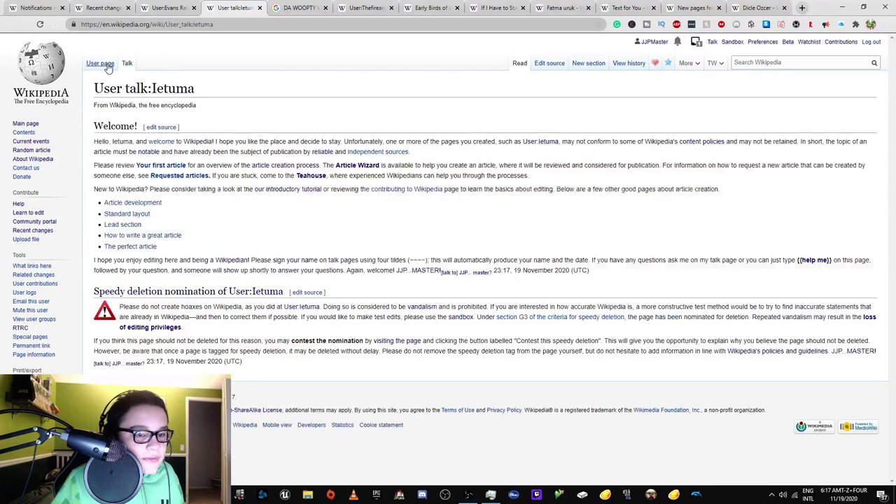
pyautogui.click(101, 64)
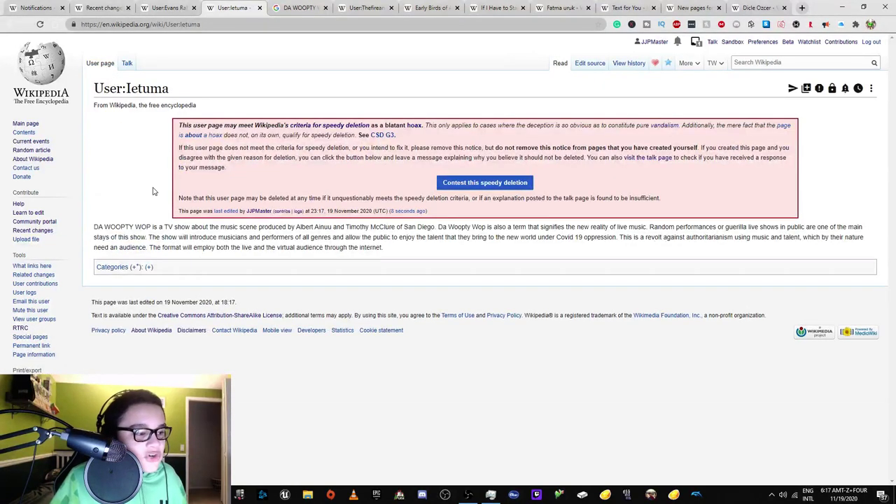
# Open the page creator's user contributions in a new tab and view them.
pyautogui.rightClick(31, 286)
pyautogui.click(56, 293)
pyautogui.click(335, 8)
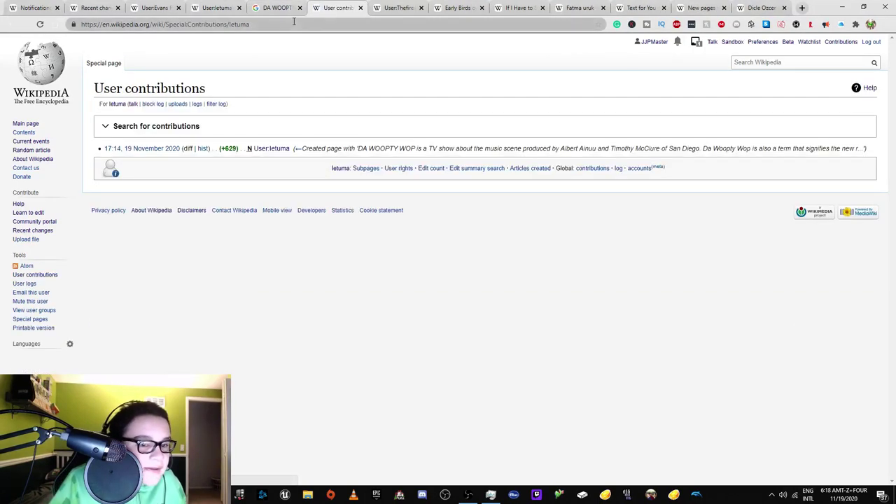
# Search Google for the show's first-named producer from the tagged user page and open the image results.
pyautogui.click(217, 6)
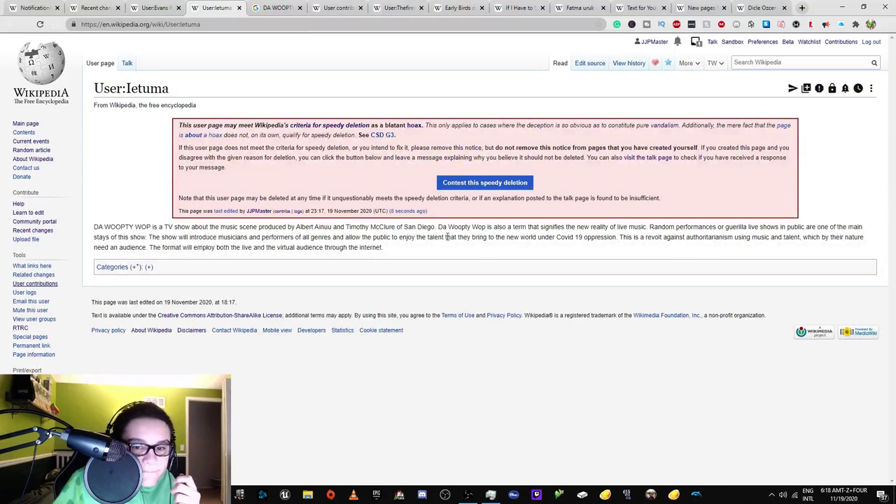
pyautogui.moveTo(297, 227); pyautogui.dragTo(332, 227)
pyautogui.rightClick(319, 224)
pyautogui.click(357, 242)
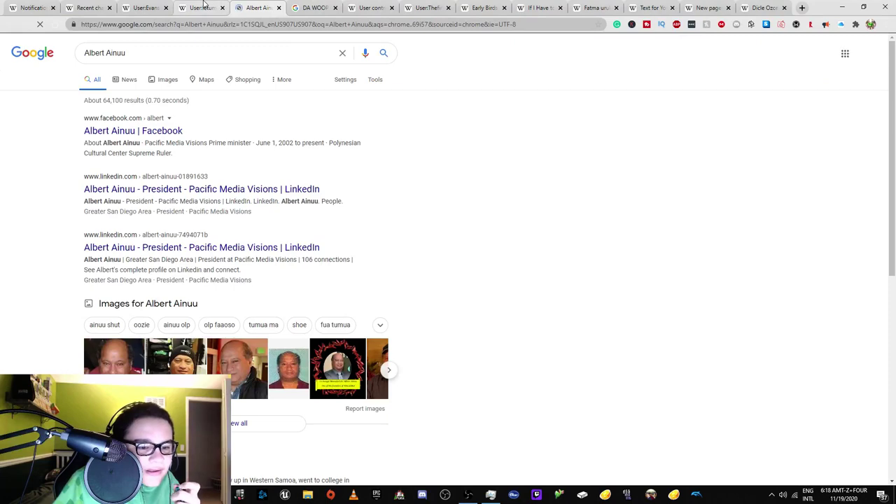
pyautogui.click(133, 303)
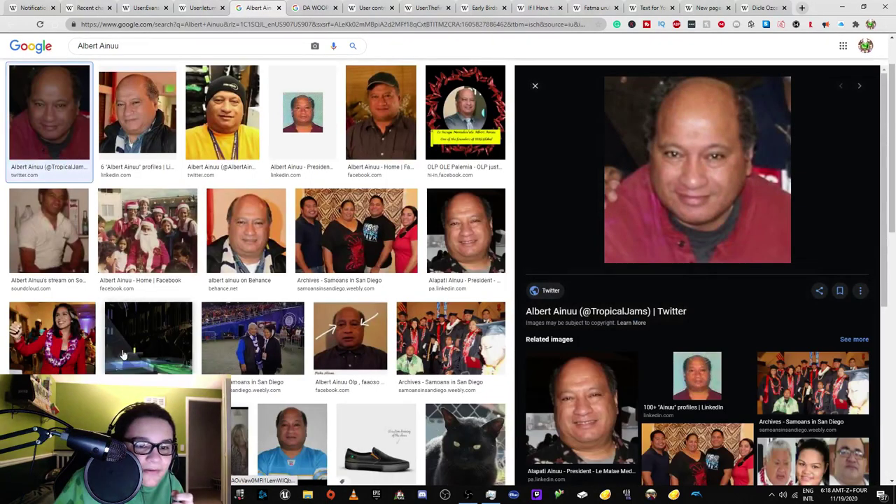
# Preview several of the producer's image results, including the photo with drawn arrows, the black cat and the yellow-shirt portrait.
pyautogui.click(301, 120)
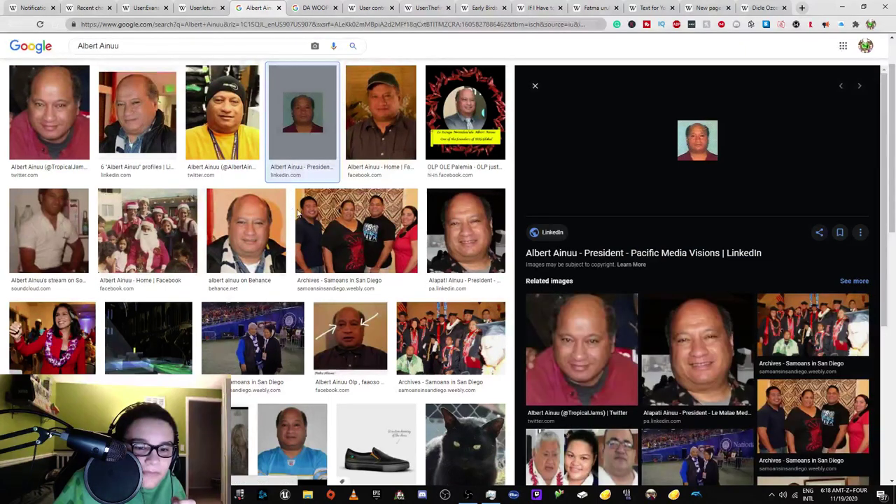
pyautogui.click(49, 112)
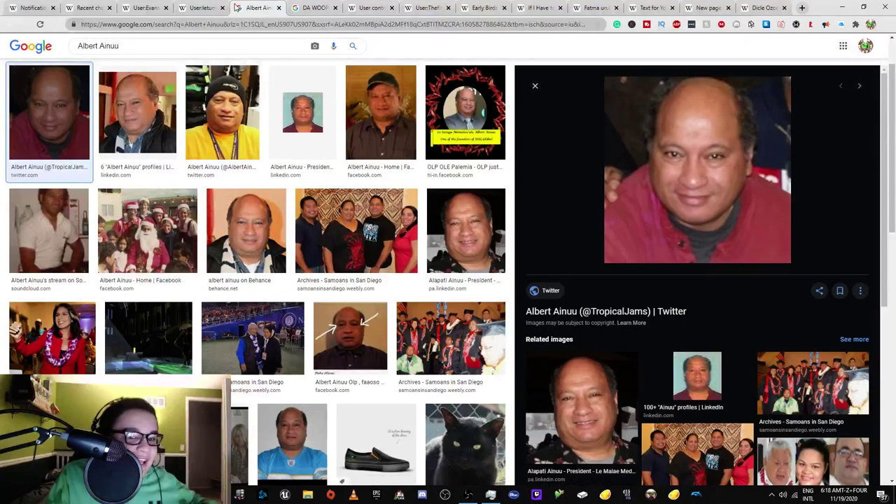
pyautogui.click(373, 352)
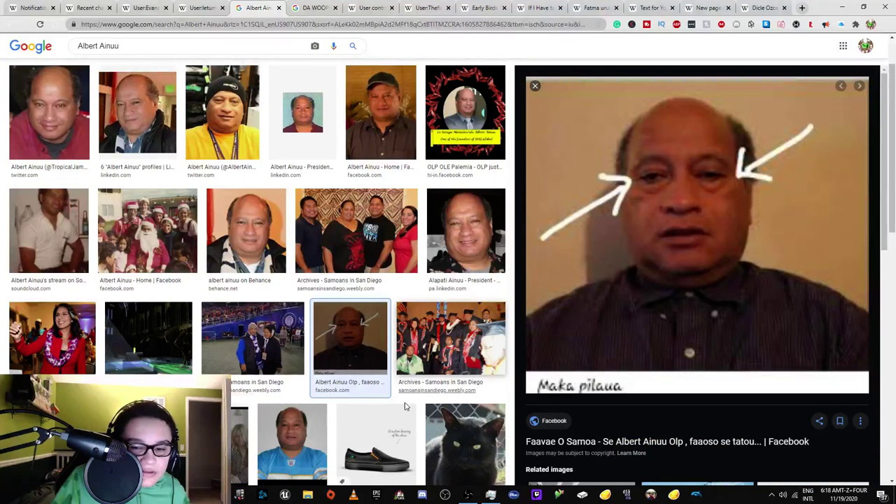
pyautogui.click(450, 430)
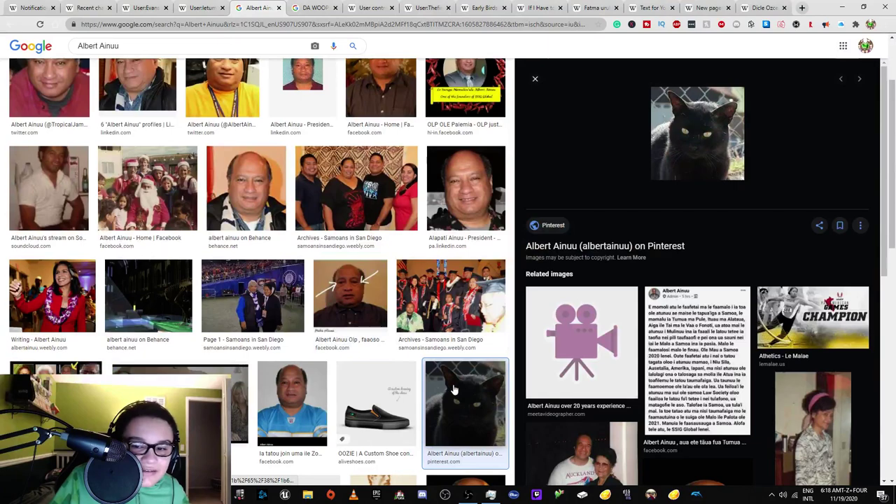
pyautogui.click(454, 389)
pyautogui.scroll(3, 404, 357)
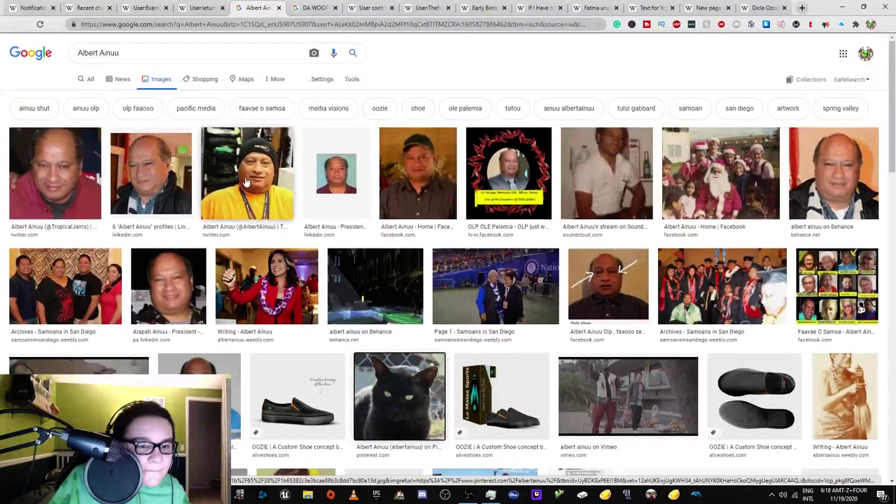
pyautogui.click(264, 187)
# Recheck the tagged user page, view the producer's Twitter profile from the yellow-shirt image result, and return to the user page.
pyautogui.hotkey('ctrl', 'shift', 'Tab')
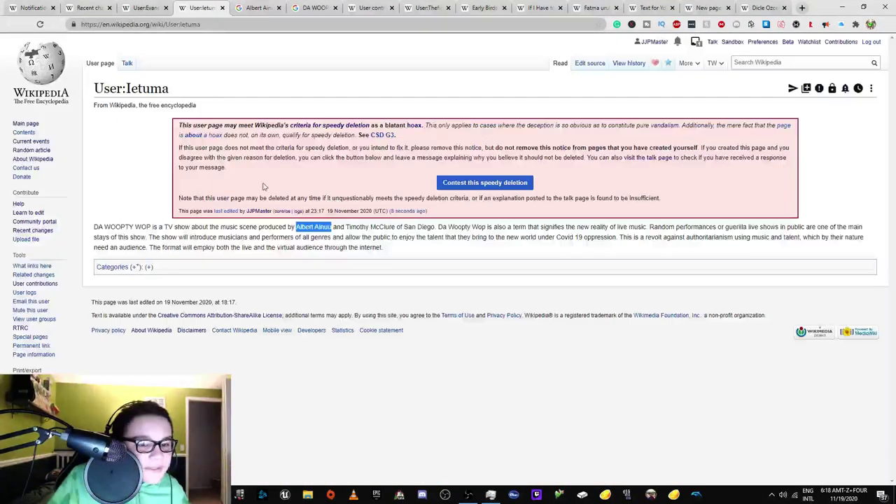
pyautogui.click(409, 236)
pyautogui.hotkey('ctrl', 'Tab')
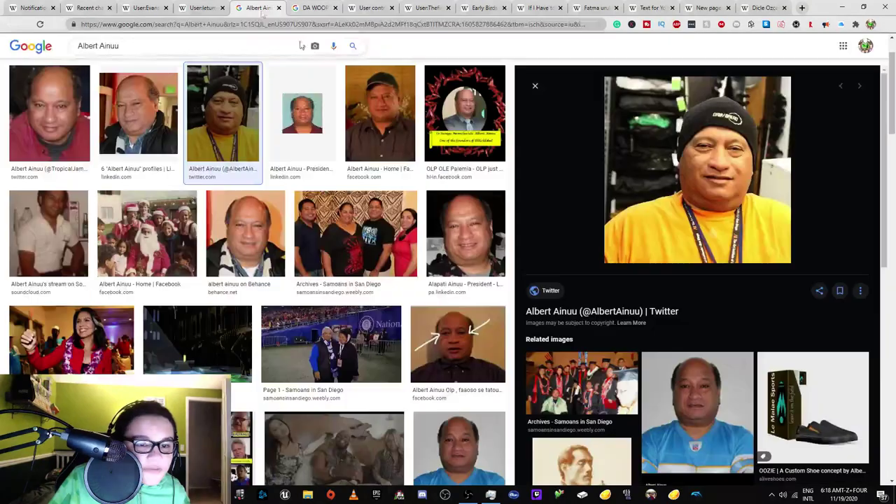
pyautogui.click(623, 312)
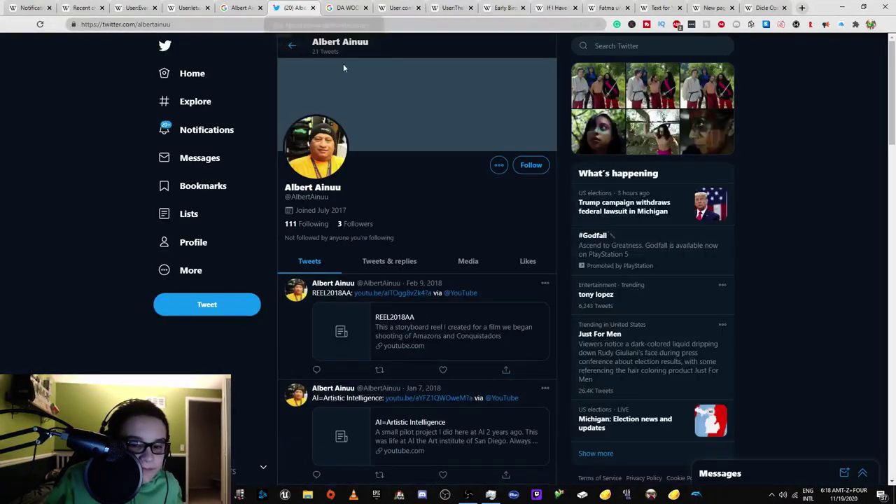
pyautogui.click(224, 306)
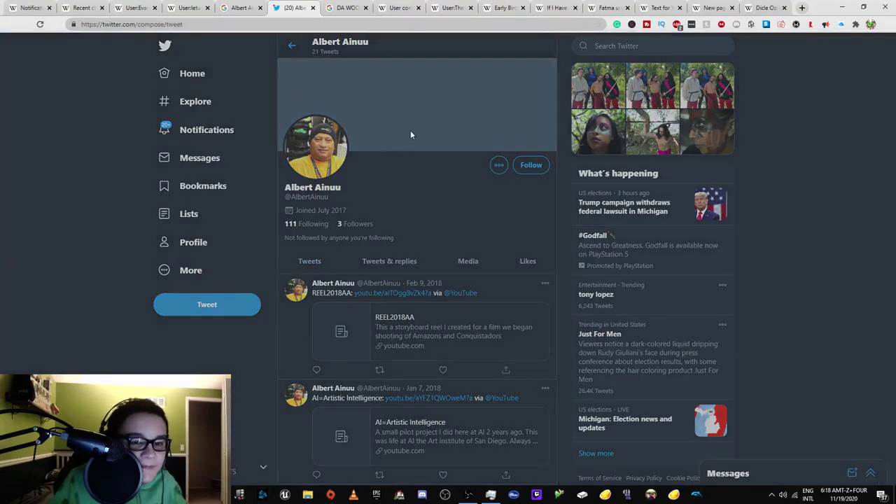
pyautogui.click(187, 8)
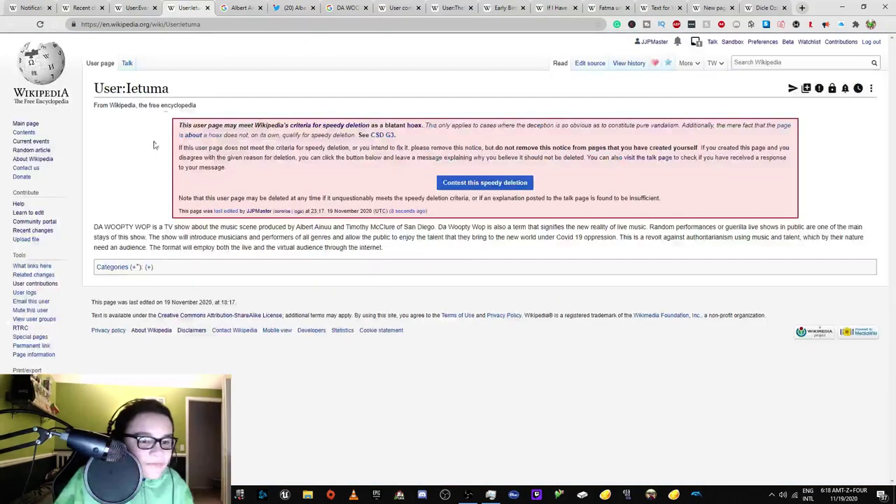
# Write a tweet asking the show's named producer "Have you, by any chance, started a TV show called DA WOOPTY WOP", and close the Twitter page.
pyautogui.moveTo(94, 227); pyautogui.dragTo(133, 228)
pyautogui.click(294, 7)
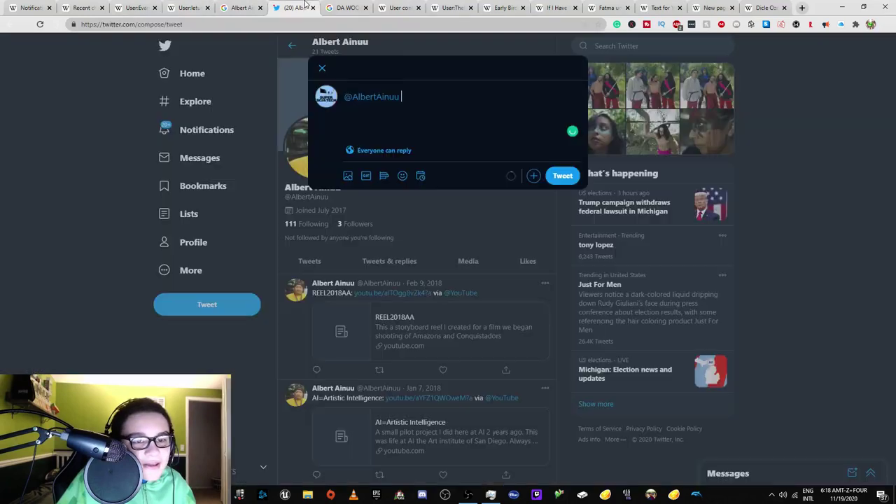
pyautogui.write('Have you,')
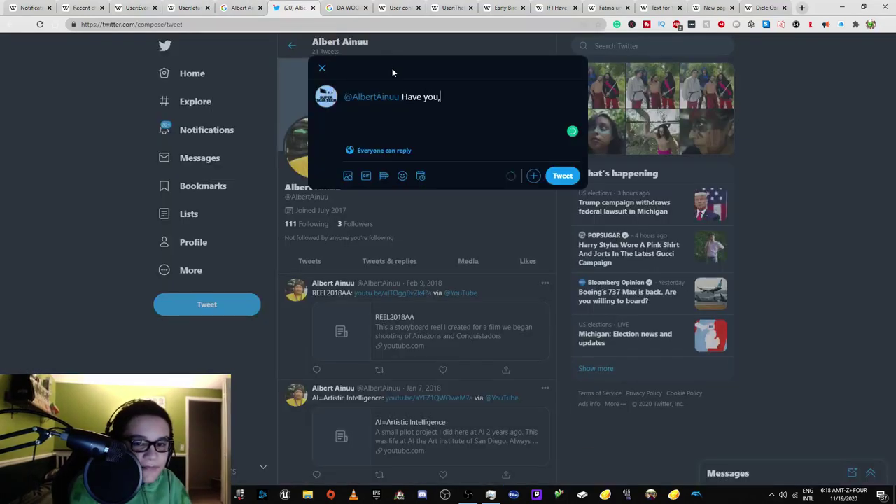
pyautogui.write(' by any chanc')
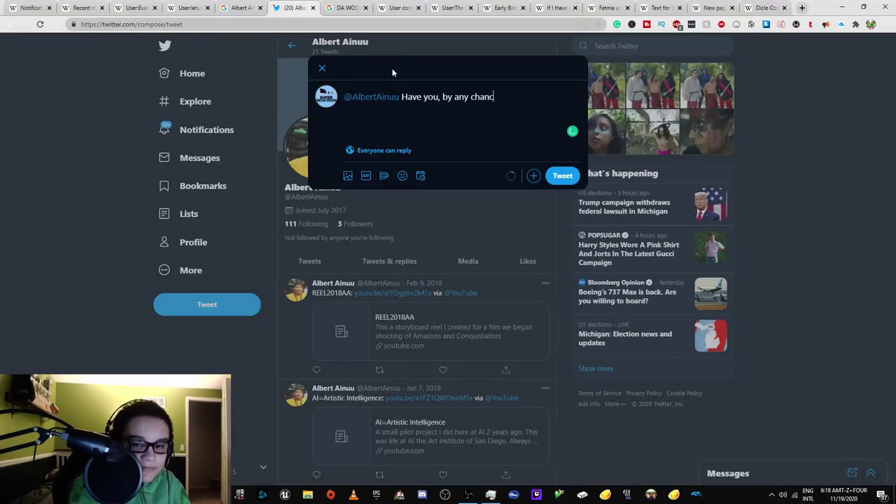
pyautogui.write('e, started a')
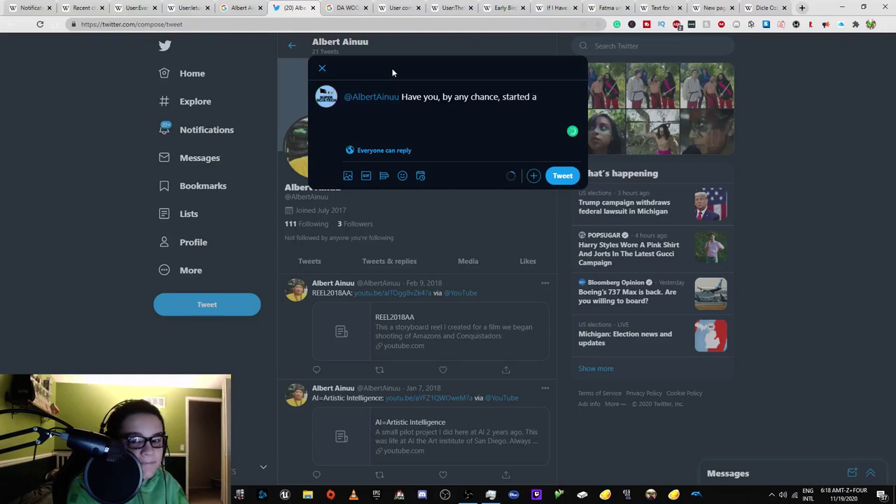
pyautogui.write(' TV show called DA WOOPTY WOP')
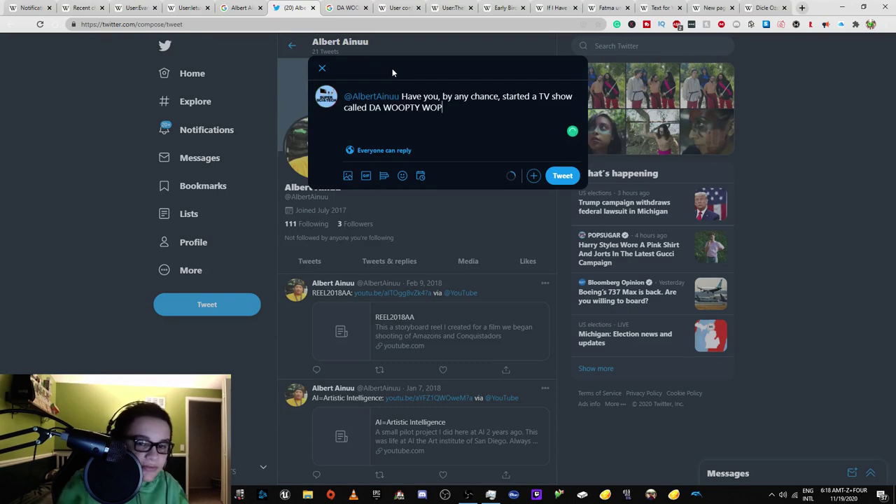
pyautogui.write('".')
pyautogui.click(312, 8)
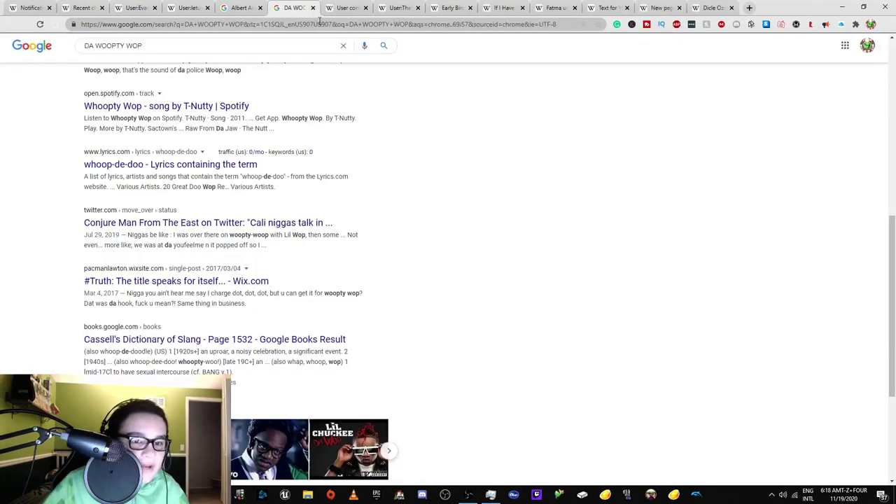
# Search Google for the phrase "Da Woopty Wop" from the text of the user page tagged for speedy deletion.
pyautogui.click(188, 8)
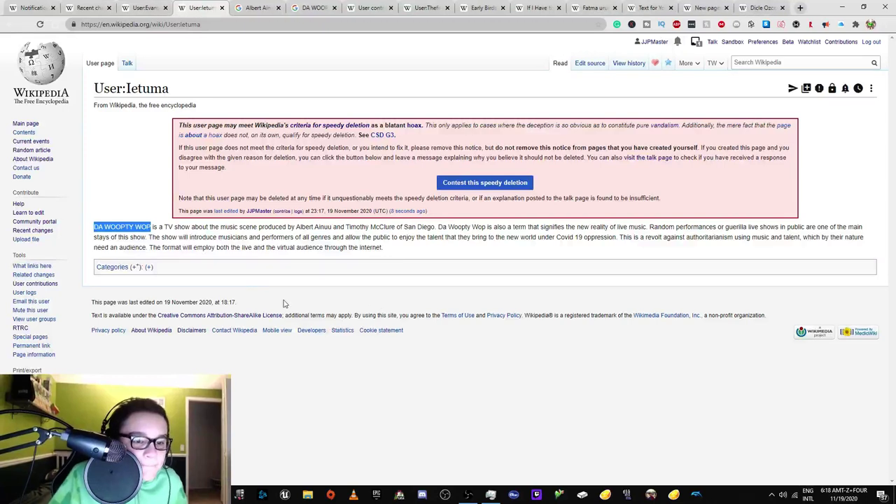
pyautogui.moveTo(98, 227); pyautogui.dragTo(332, 228)
pyautogui.click(332, 228)
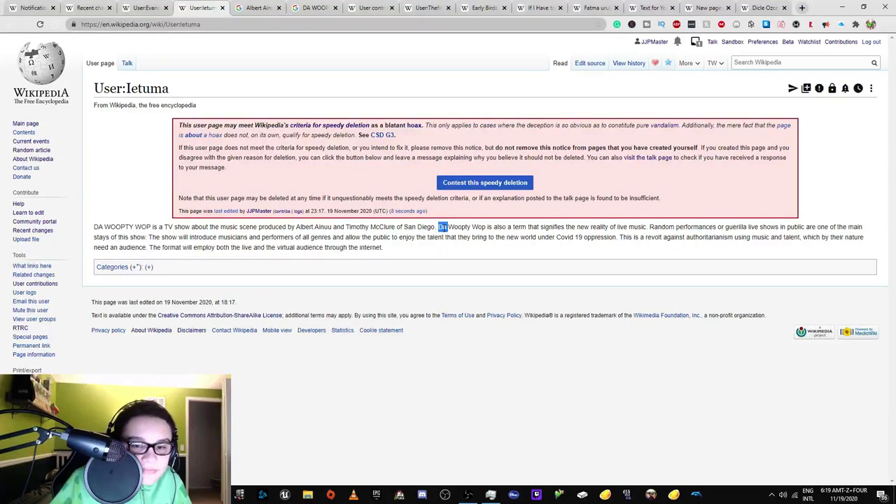
pyautogui.moveTo(446, 229); pyautogui.dragTo(473, 229)
pyautogui.rightClick(476, 231)
pyautogui.click(487, 246)
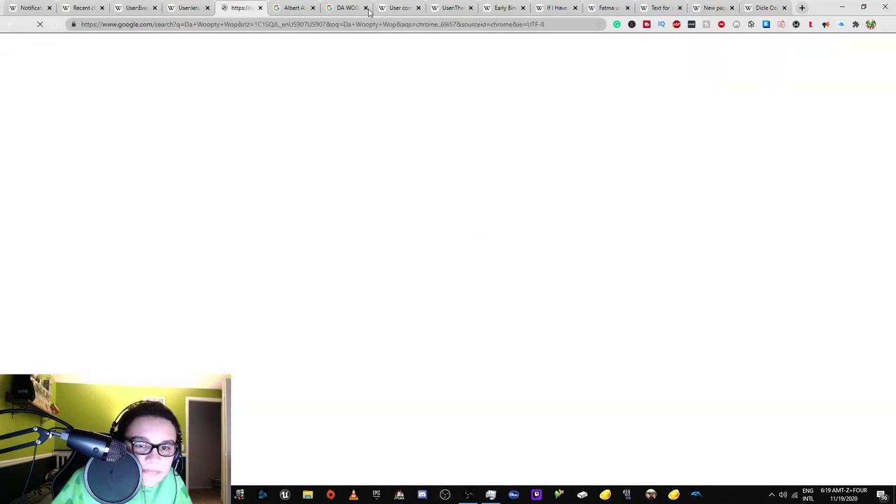
# Narrow the Google search to the exact phrase by enclosing Da Woopty Wop in quotation marks.
pyautogui.click(205, 50)
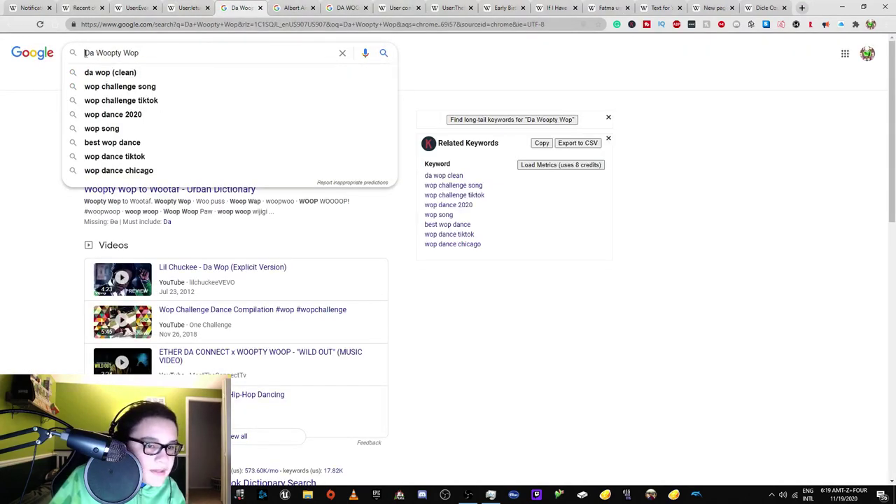
pyautogui.write('"')
pyautogui.click(154, 55)
pyautogui.write('"')
pyautogui.press('Return')
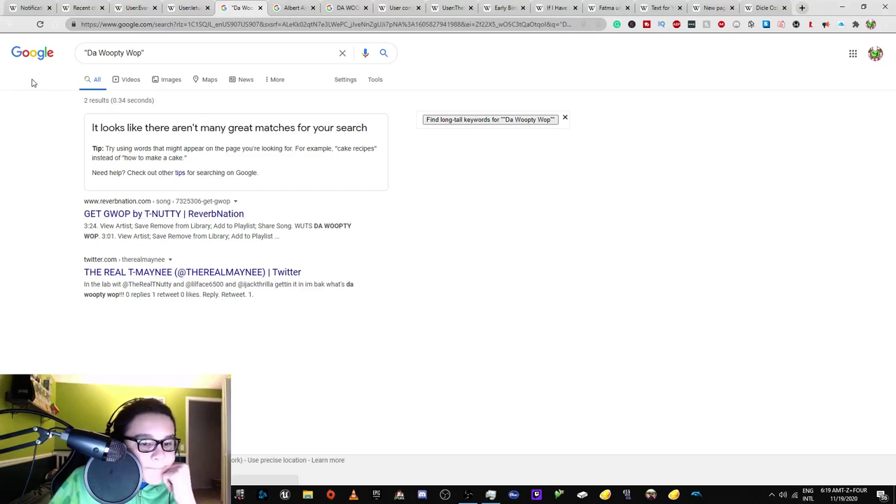
# Return to the user page tagged as a blatant hoax and reload it.
pyautogui.click(136, 7)
pyautogui.click(185, 7)
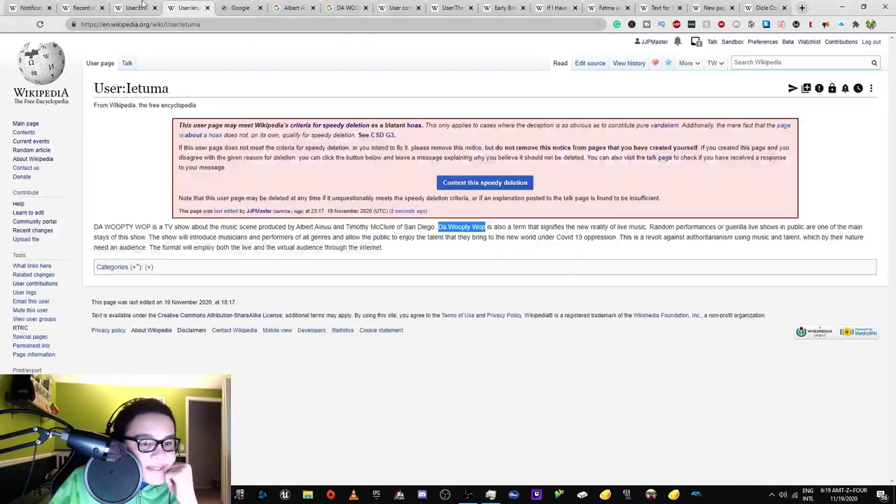
pyautogui.click(40, 23)
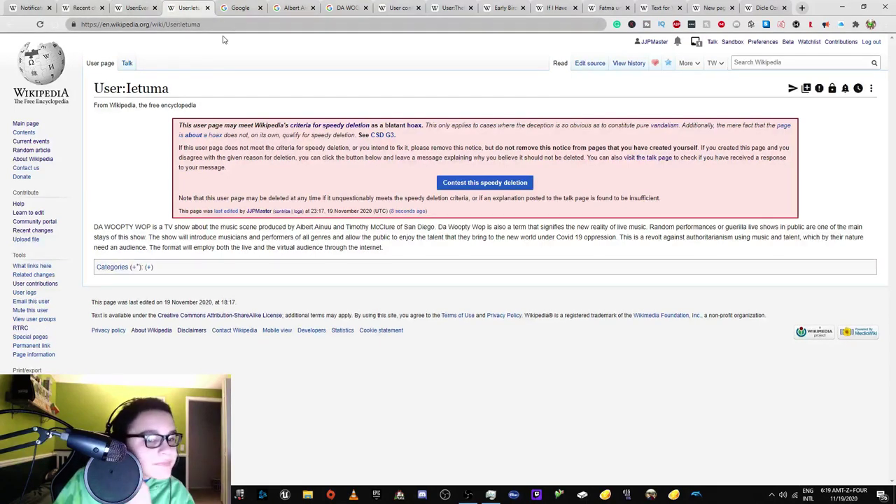
# Consult the linked Wikipedia guideline section on hoaxes versus articles about hoaxes, including its source, and return to the tagged user page.
pyautogui.click(189, 135)
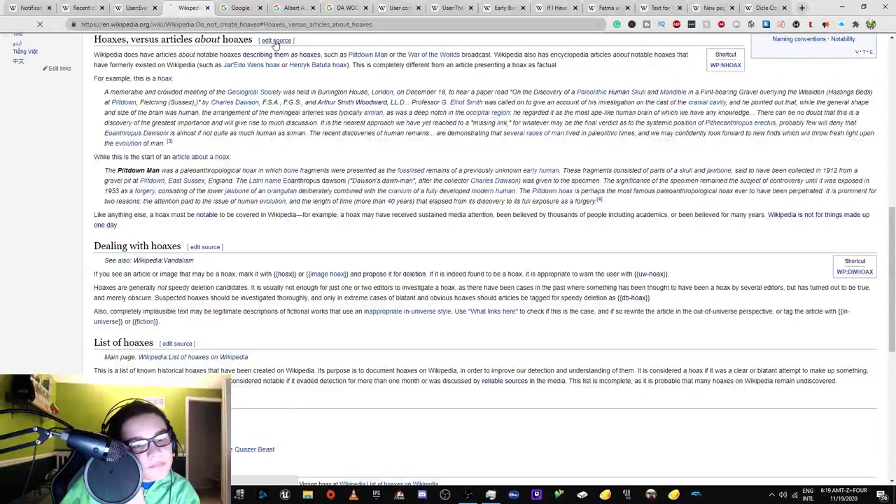
pyautogui.click(275, 41)
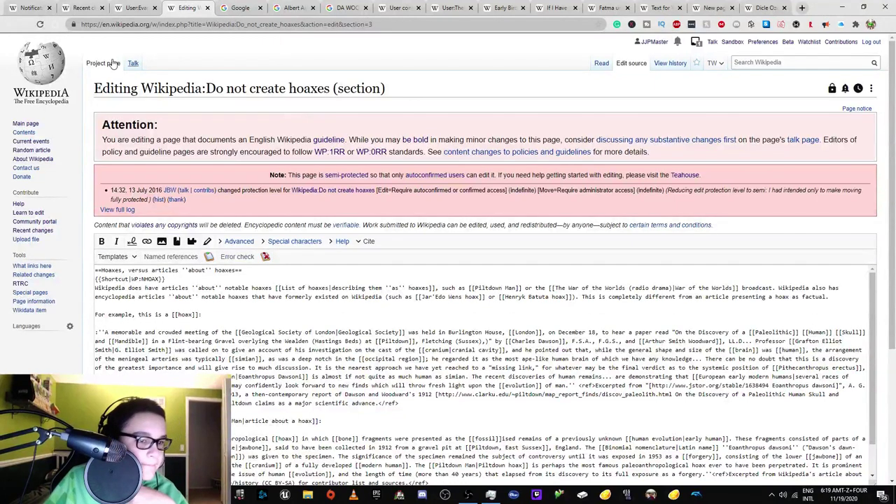
pyautogui.click(8, 24)
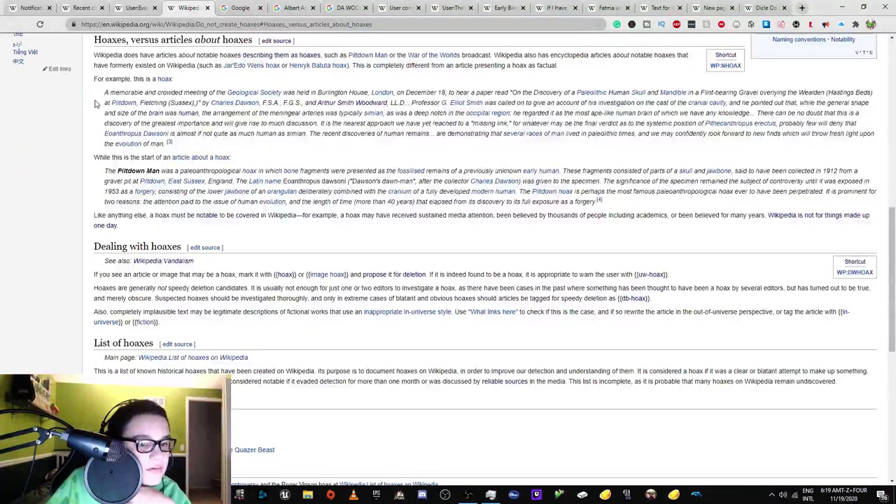
pyautogui.hotkey('alt', 'Left')
pyautogui.hotkey('alt', 'Right')
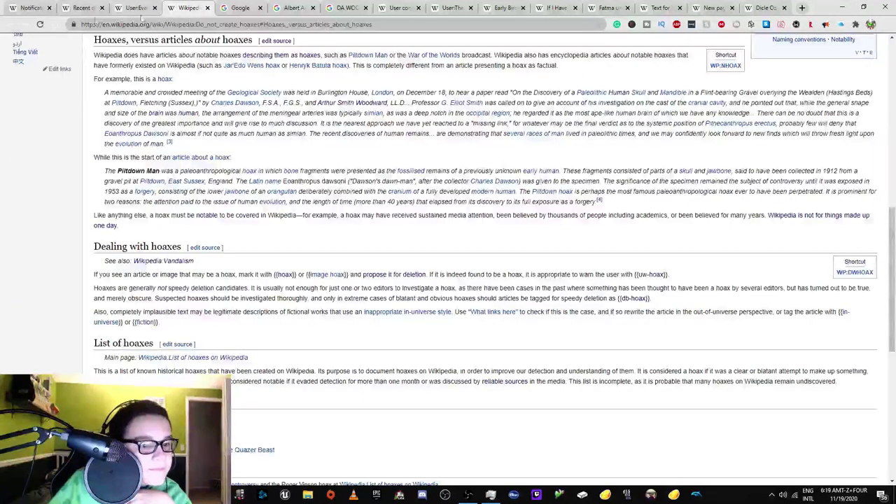
pyautogui.click(9, 25)
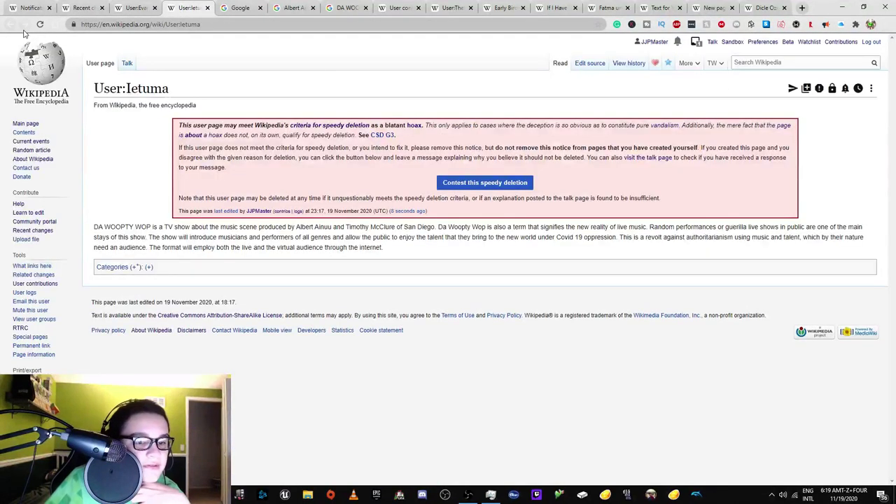
pyautogui.rightClick(318, 127)
pyautogui.press('Escape')
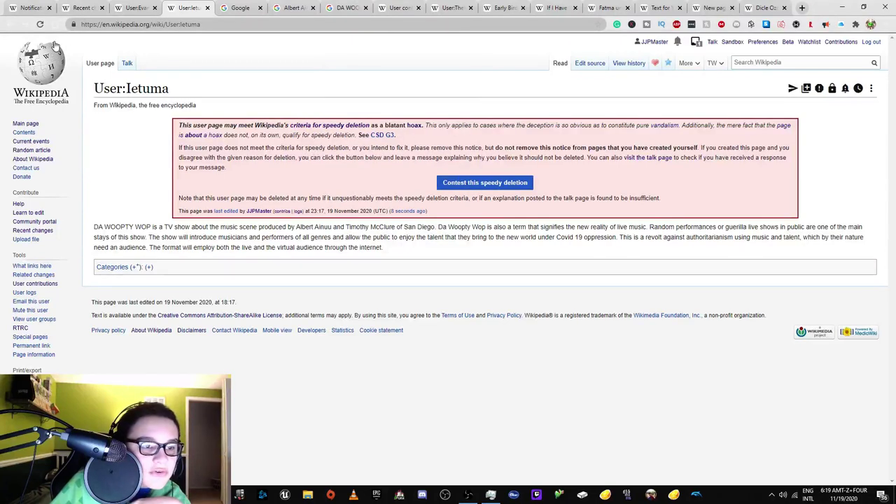
# From the recent changes list, open the 17:14 user page created with "{{User page}}" in a new tab and view it.
pyautogui.click(224, 8)
pyautogui.click(139, 7)
pyautogui.click(83, 8)
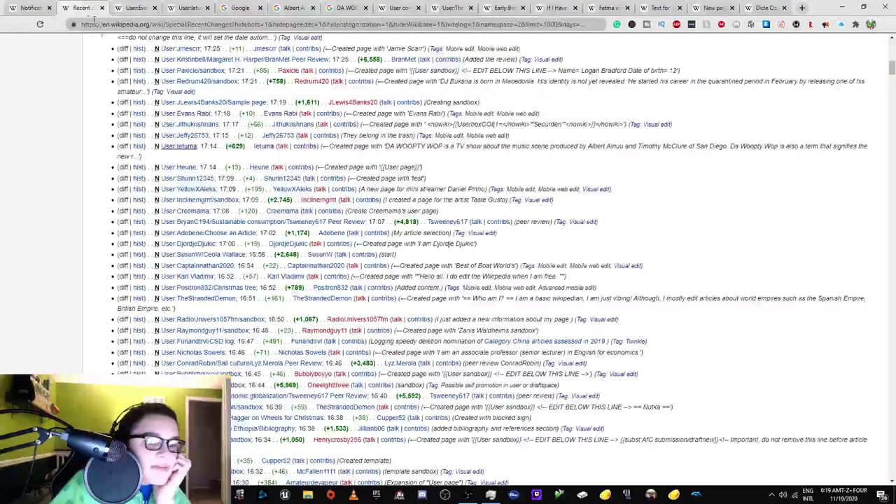
pyautogui.middleClick(178, 168)
pyautogui.click(123, 7)
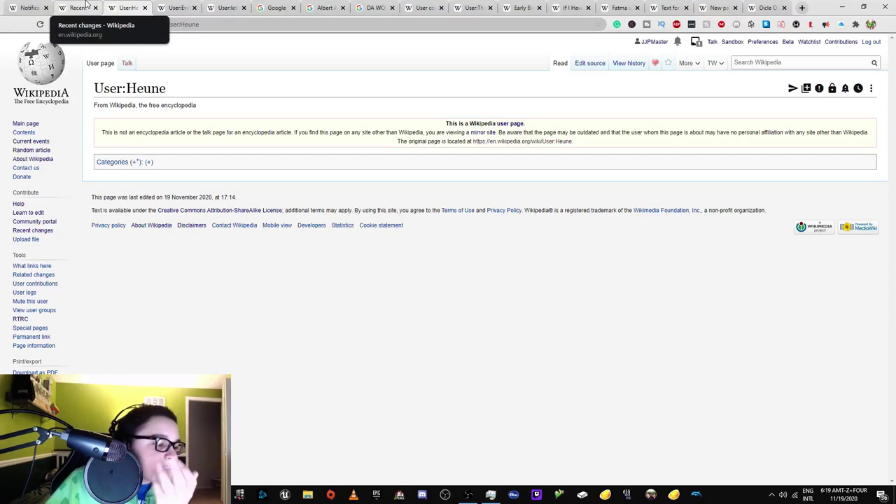
# Open the 17:09 user page created with "test" from the recent changes list in a new tab and view it.
pyautogui.click(82, 8)
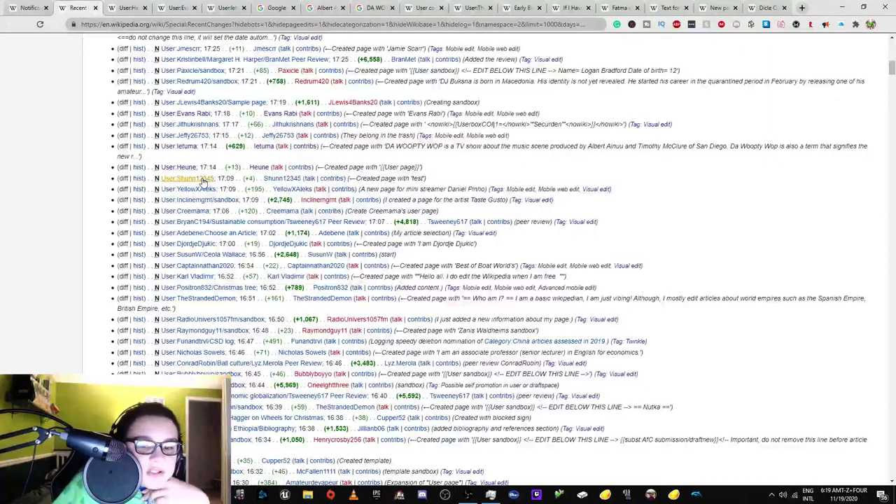
pyautogui.middleClick(176, 178)
pyautogui.click(210, 8)
pyautogui.click(168, 7)
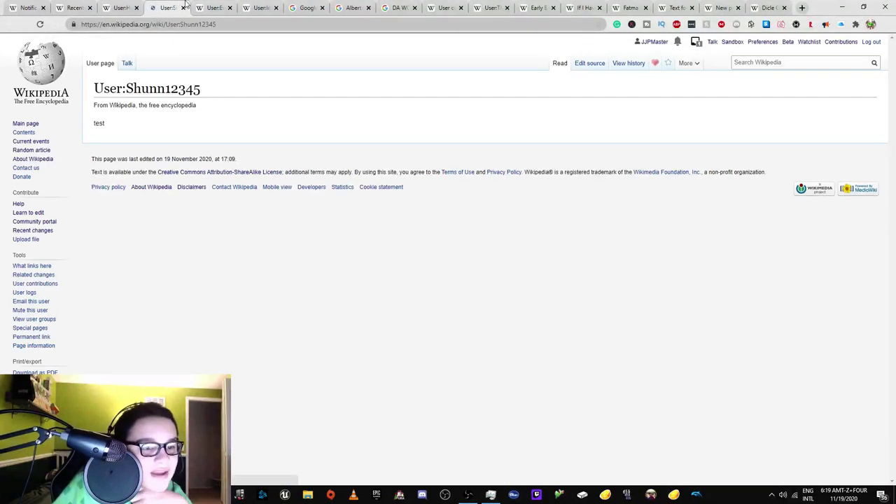
# Close the user page tab beside the "test" page and the five Wikipedia tabs following the DA WOOPTY WOP search.
pyautogui.click(230, 8)
pyautogui.click(415, 8)
pyautogui.click(415, 8)
pyautogui.click(414, 7)
pyautogui.click(414, 7)
pyautogui.click(415, 8)
# Reload the user page tagged as a hoax to check its deletion status, and close its tab.
pyautogui.click(213, 8)
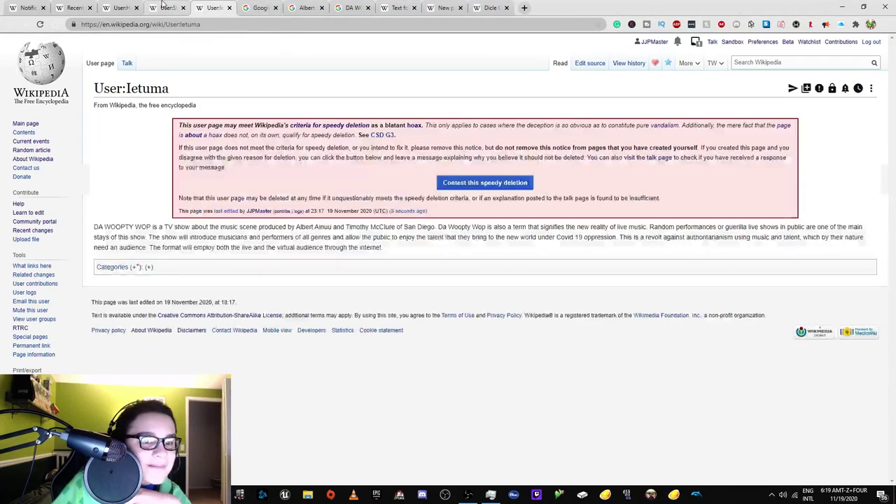
pyautogui.click(40, 24)
pyautogui.hotkey('ctrl', 'w')
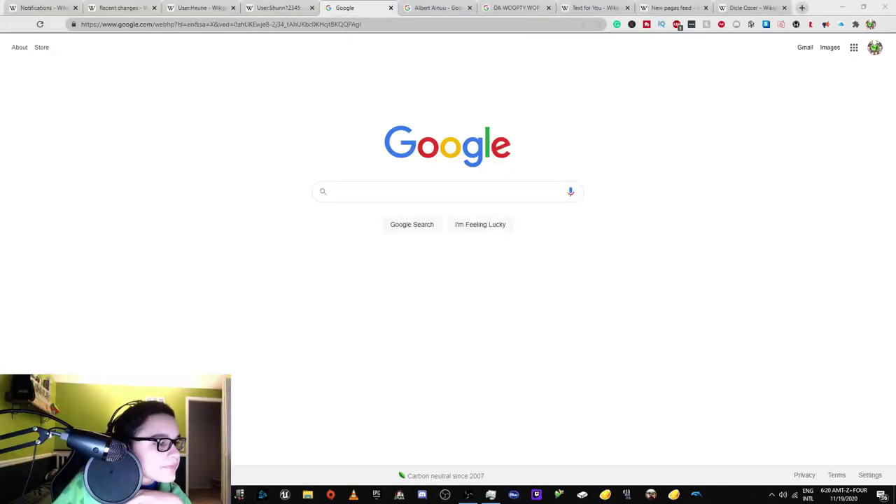
# Open the 17:09 user page about a mini streamer from the recent changes list in a new tab and read its description.
pyautogui.click(119, 8)
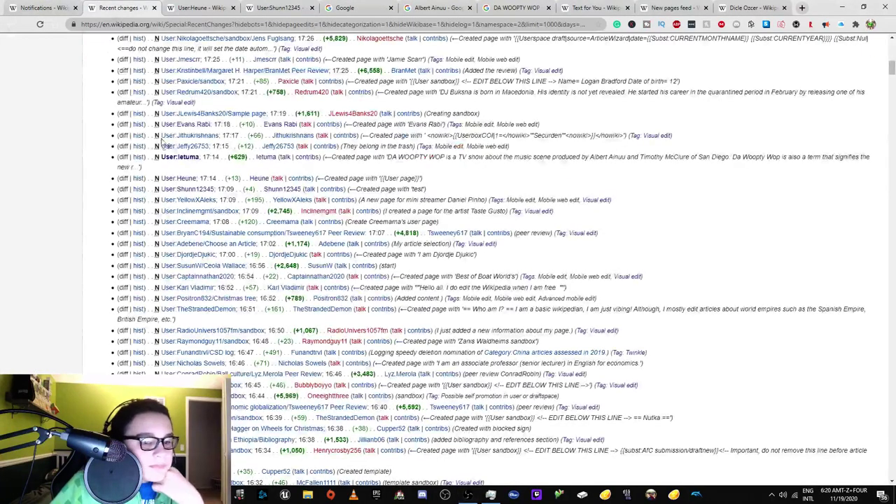
pyautogui.click(198, 7)
pyautogui.click(140, 7)
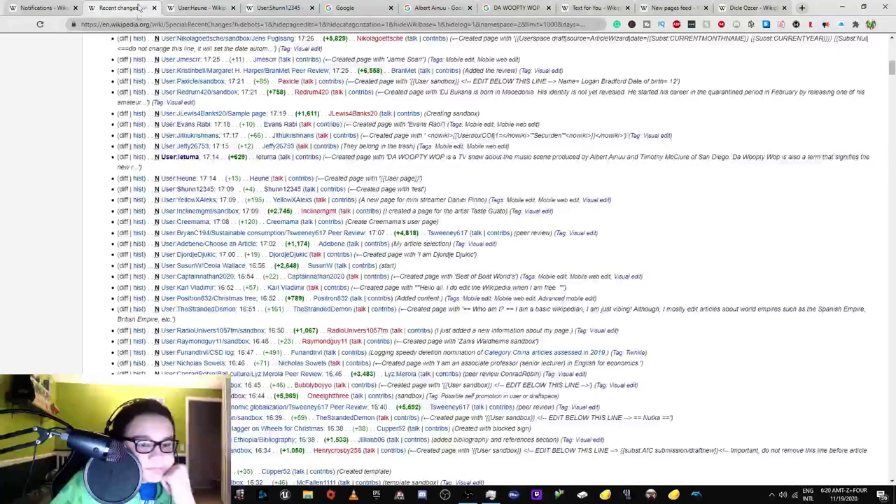
pyautogui.rightClick(203, 201)
pyautogui.click(223, 209)
pyautogui.click(182, 8)
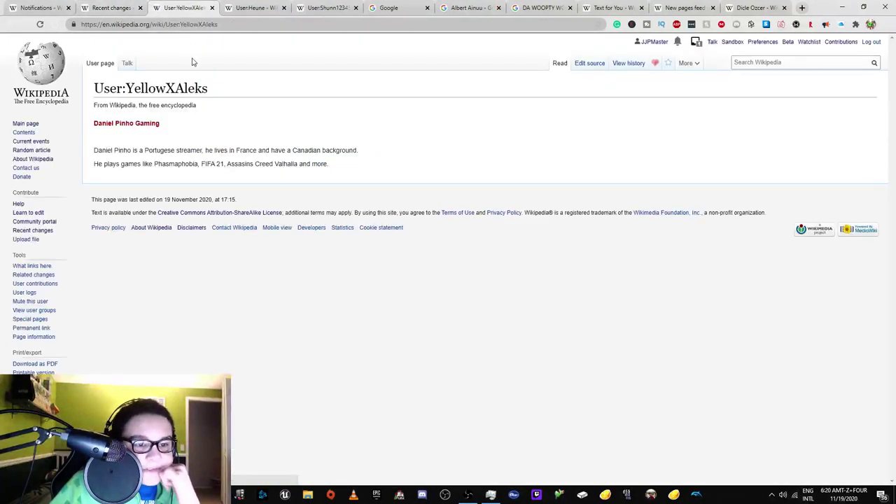
pyautogui.doubleClick(174, 163)
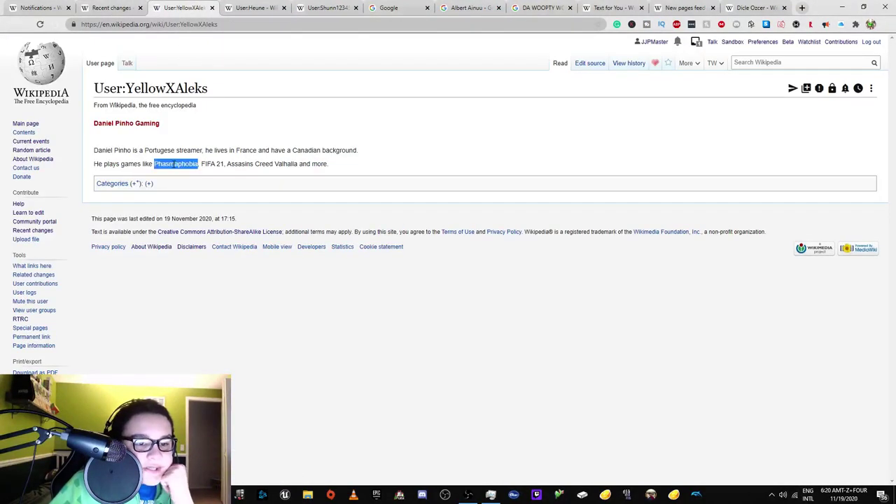
pyautogui.moveTo(174, 163)
pyautogui.mouseDown()
pyautogui.moveTo(217, 150)
pyautogui.moveTo(115, 150)
pyautogui.moveTo(219, 165)
pyautogui.moveTo(179, 150)
pyautogui.mouseUp()
# Open the 17:07 Sustainable consumption peer review page in a separate window, skim it, and return to the recent changes list.
pyautogui.click(86, 6)
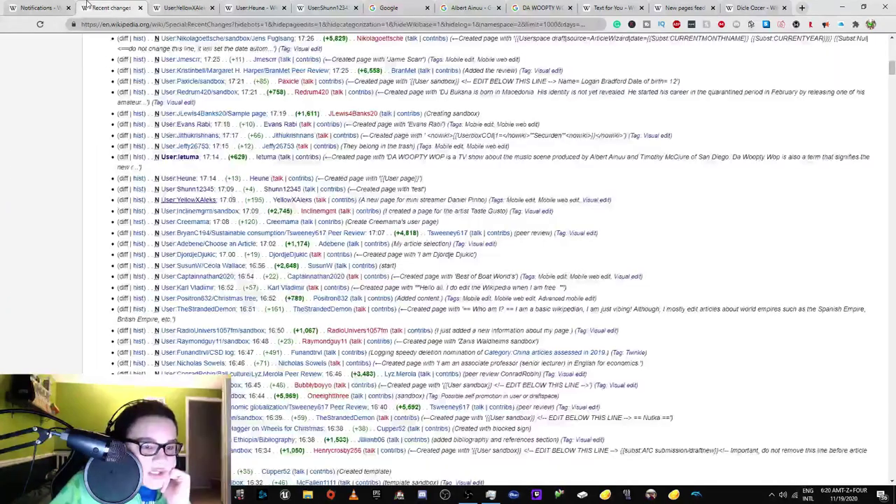
pyautogui.rightClick(188, 234)
pyautogui.click(220, 250)
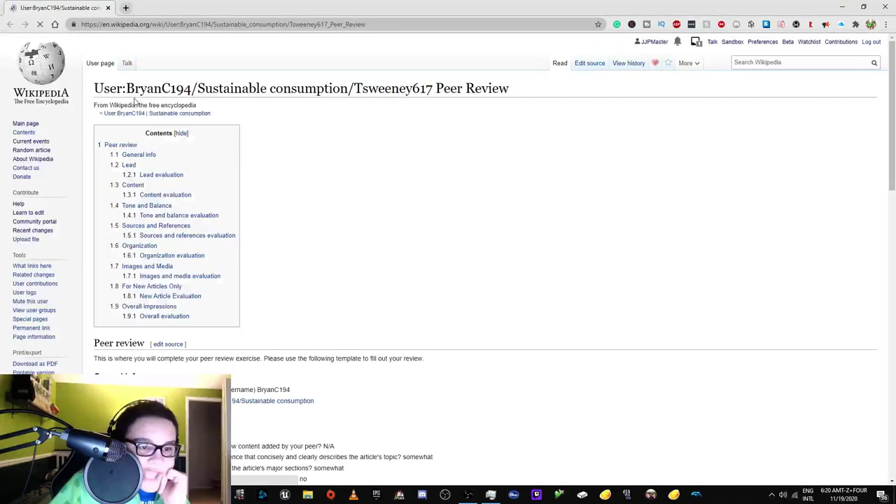
pyautogui.scroll(-5, 224, 164)
pyautogui.hotkey('alt', 'Tab')
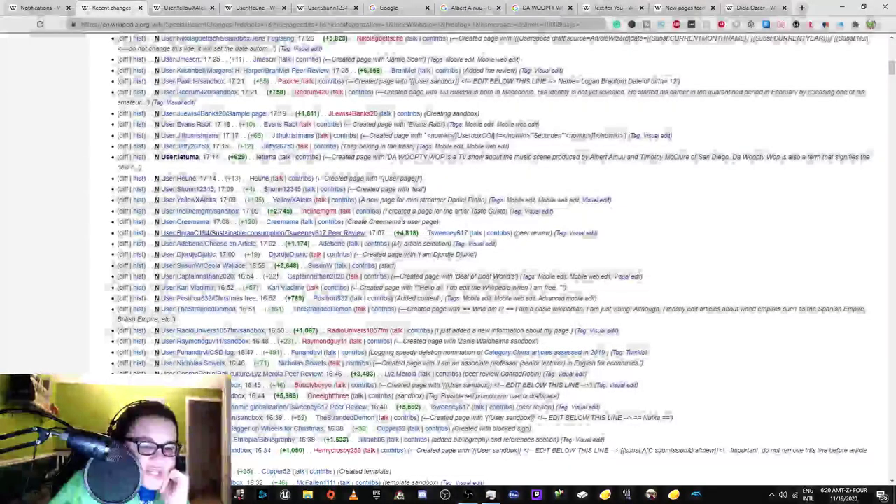
# Open the 17:00 user page from the recent changes list in a new tab, view it, and return to the list.
pyautogui.rightClick(208, 258)
pyautogui.click(212, 260)
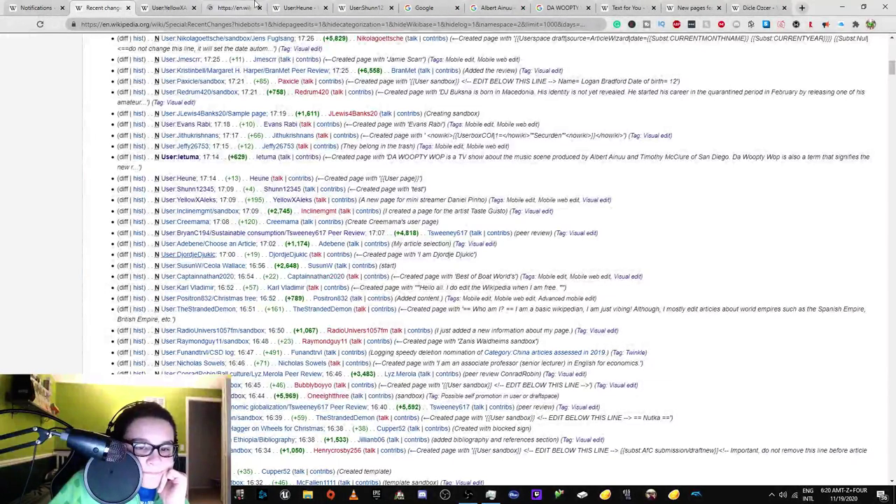
pyautogui.click(234, 8)
pyautogui.click(166, 8)
pyautogui.click(110, 6)
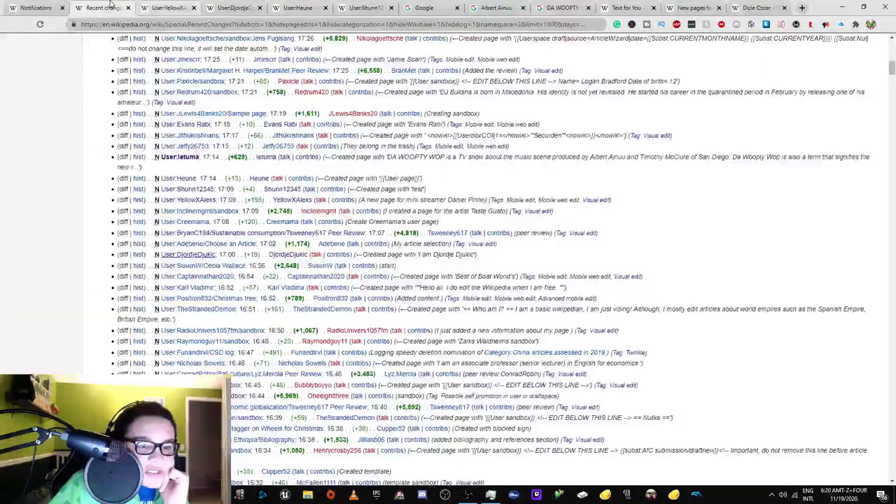
pyautogui.scroll(-2, 202, 165)
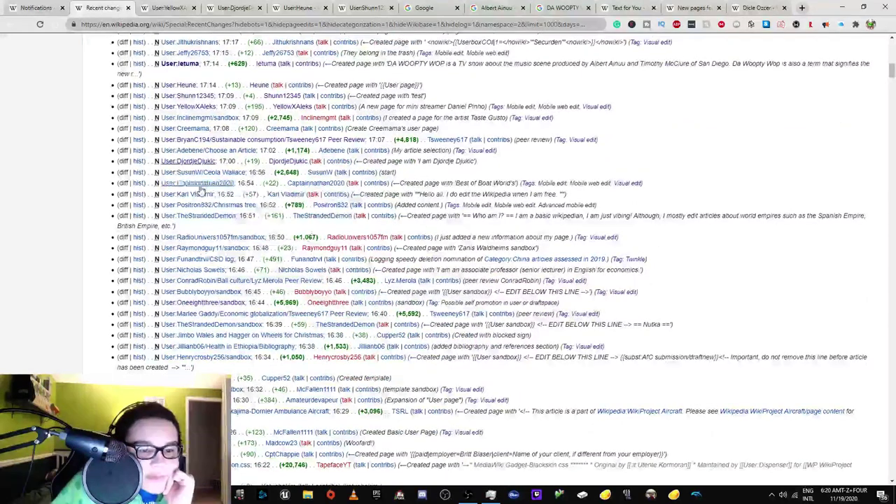
# Open the 16:54 user page about a boat channel from the recent changes list in a new tab.
pyautogui.rightClick(197, 182)
pyautogui.click(215, 194)
pyautogui.click(276, 8)
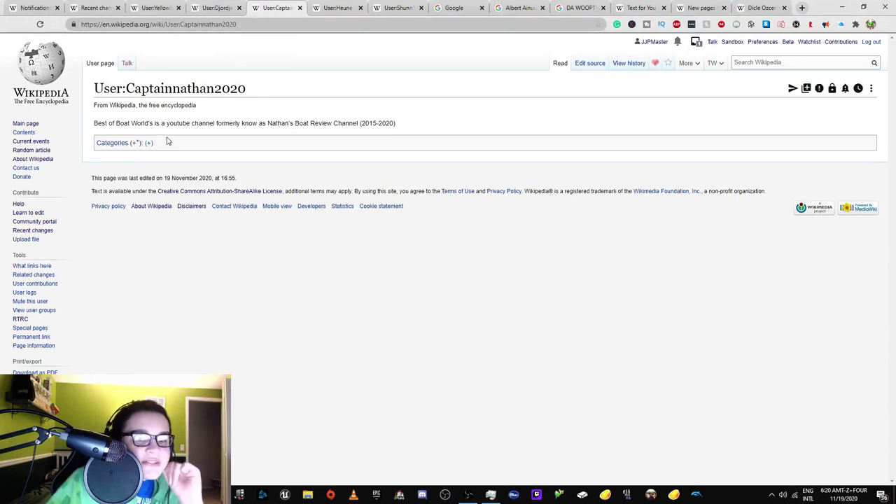
# Search Google for the page's phrase "Best of Boat World's", skim the results, and return to the recent changes list.
pyautogui.moveTo(104, 122); pyautogui.dragTo(135, 131)
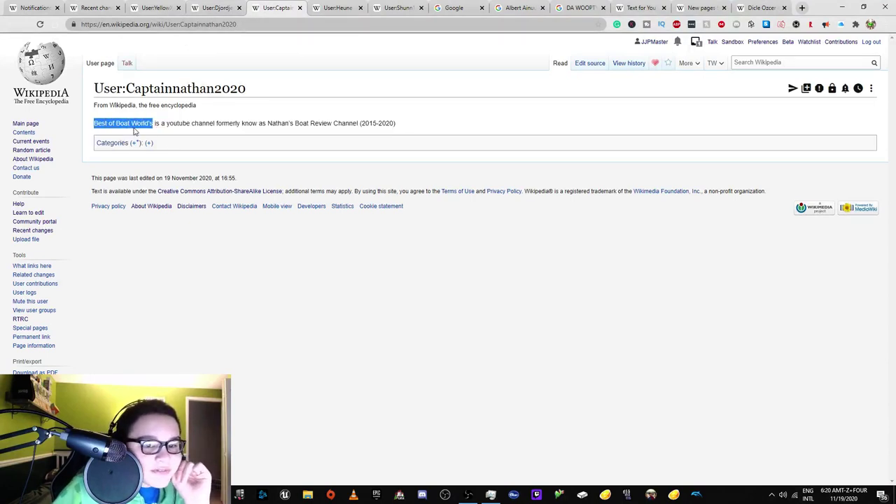
pyautogui.rightClick(146, 122)
pyautogui.click(168, 140)
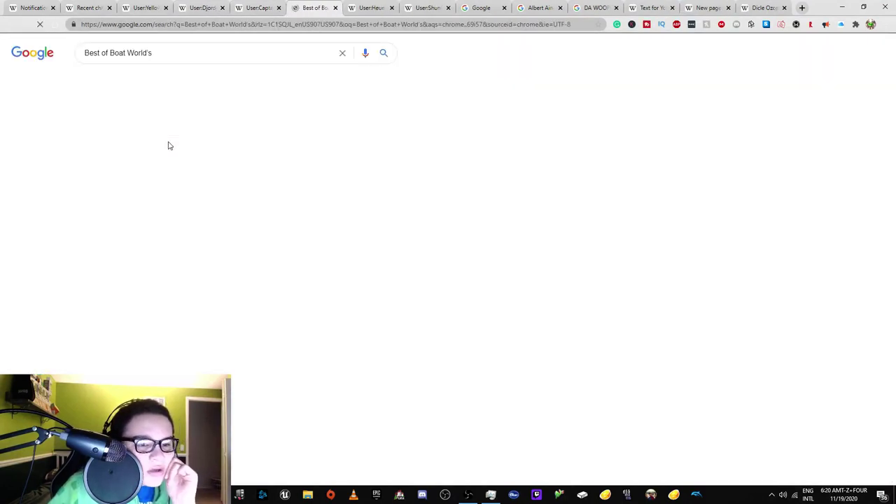
pyautogui.scroll(-3, 164, 143)
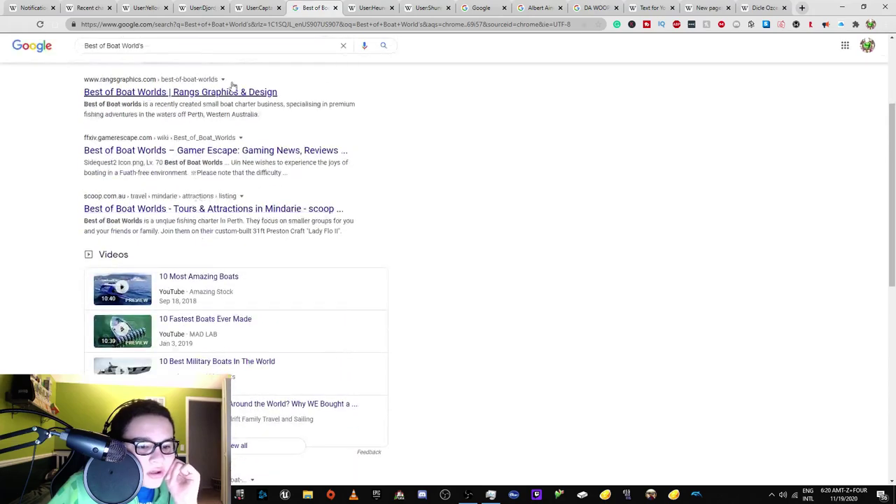
pyautogui.click(254, 7)
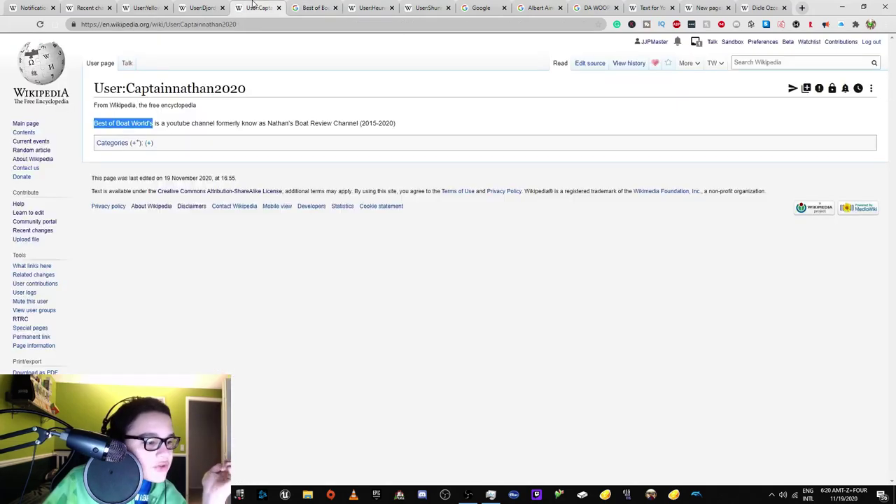
pyautogui.click(205, 7)
pyautogui.click(147, 8)
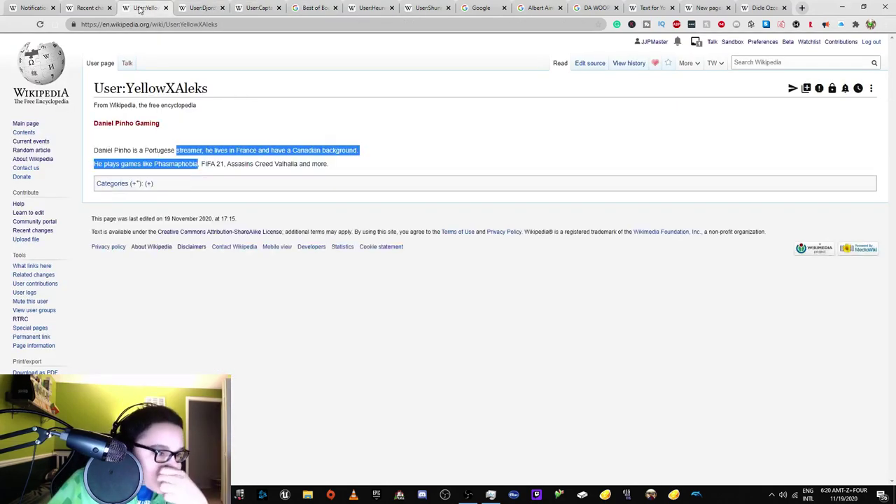
pyautogui.click(98, 7)
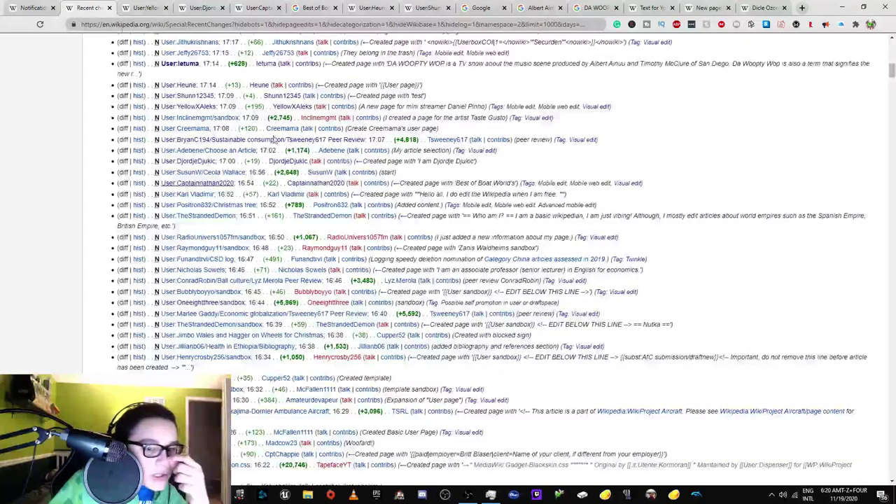
# Open the 16:52 user page from the recent changes list in a new tab, view it, and return to the list.
pyautogui.rightClick(204, 192)
pyautogui.click(231, 199)
pyautogui.click(161, 5)
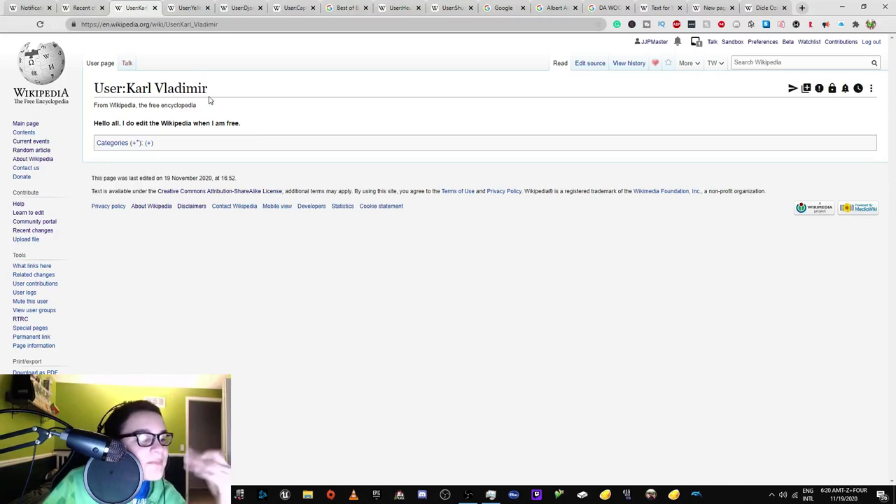
pyautogui.tripleClick(150, 89)
pyautogui.doubleClick(197, 90)
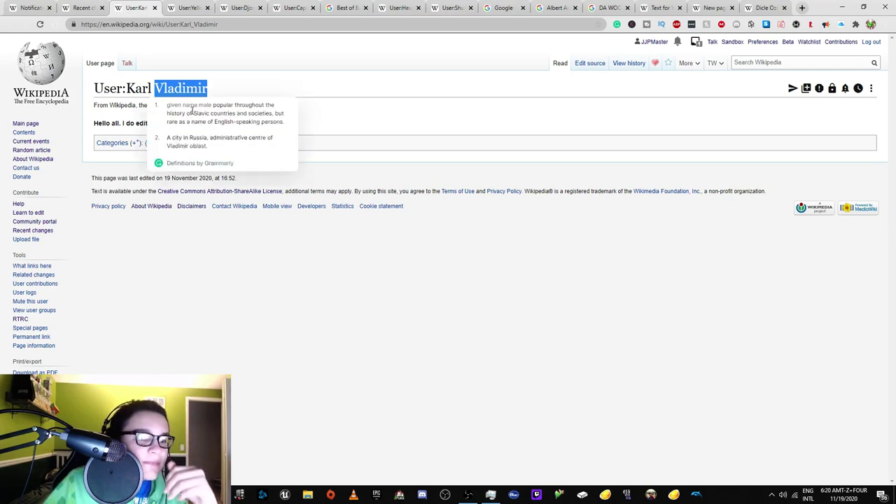
pyautogui.click(142, 131)
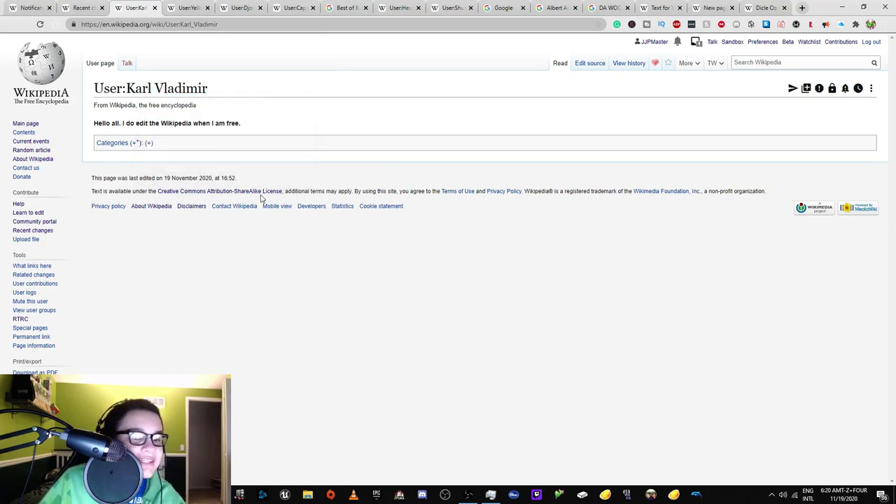
pyautogui.click(81, 7)
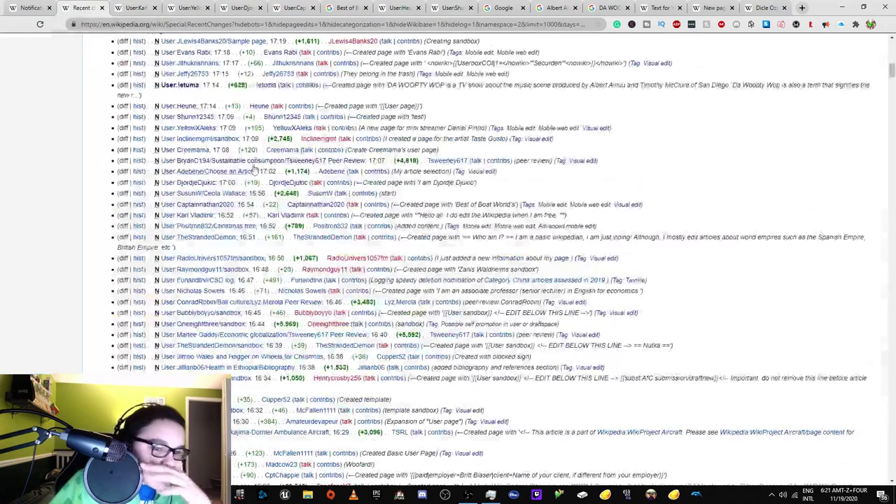
# Open the 18:20 user subpage about Theresa Greenfield in a new tab and follow its WP:AN noticeboard link.
pyautogui.scroll(5, 261, 198)
pyautogui.scroll(3, 260, 198)
pyautogui.scroll(-1, 232, 231)
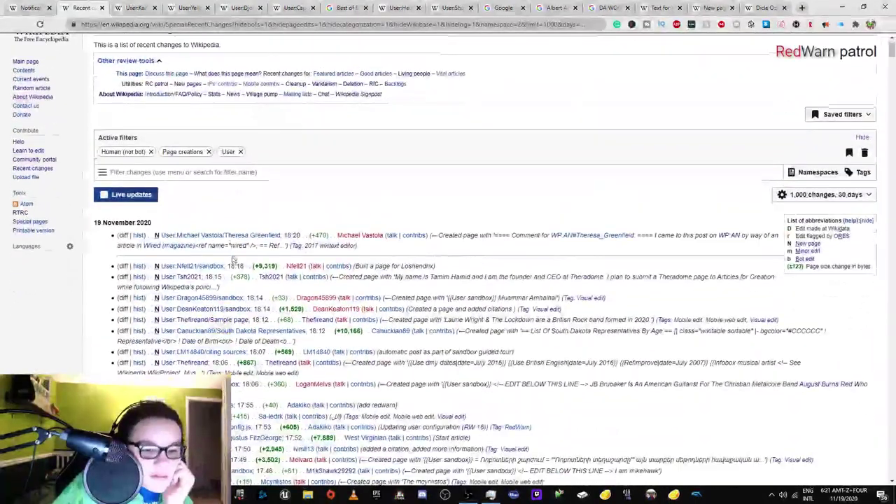
pyautogui.rightClick(226, 241)
pyautogui.click(260, 243)
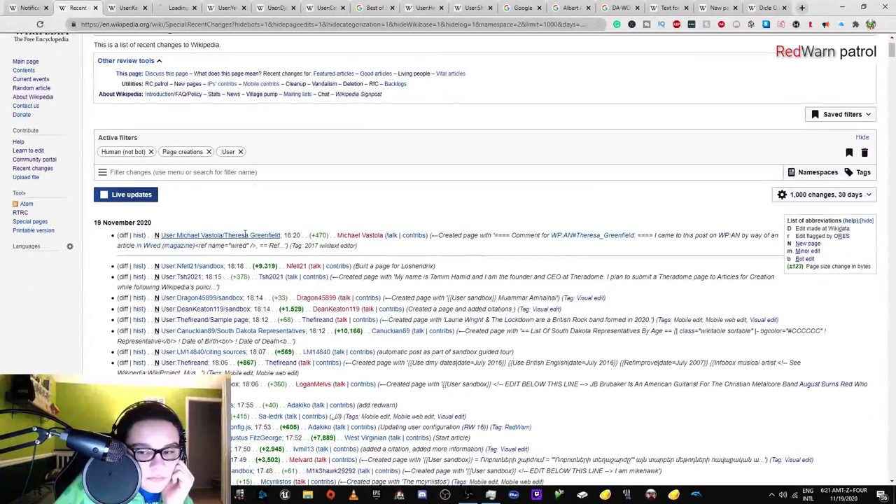
pyautogui.click(186, 8)
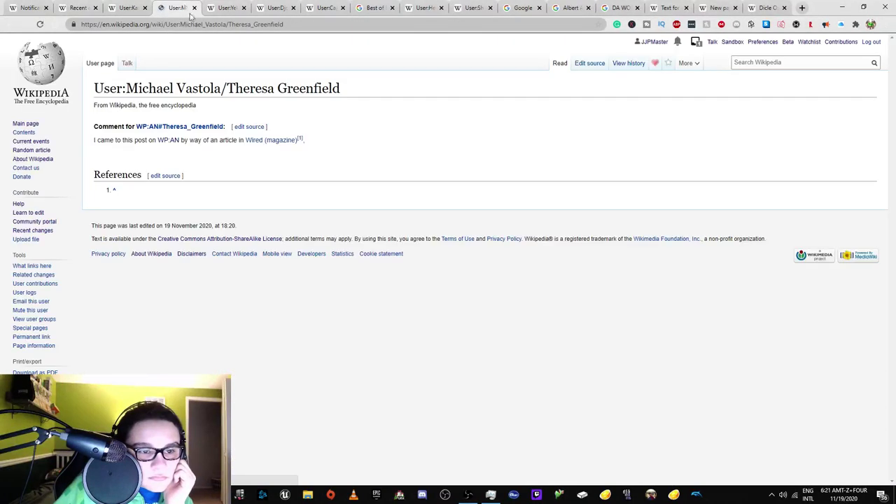
pyautogui.click(178, 128)
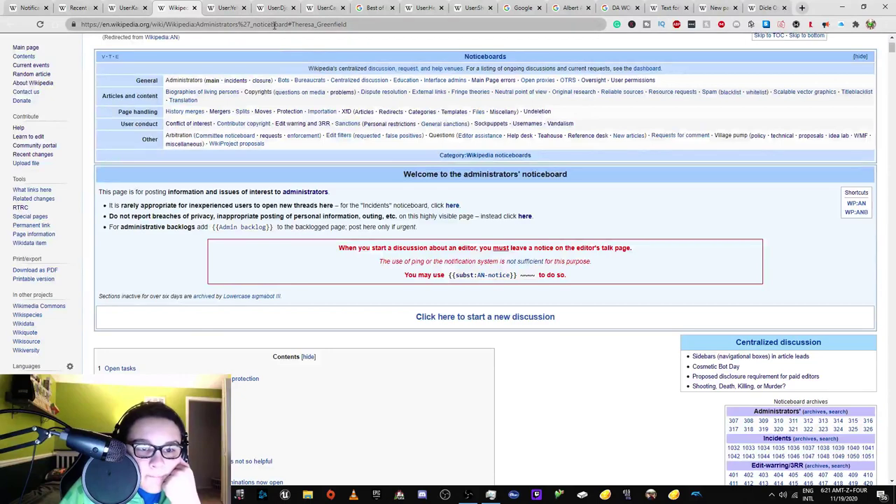
# Try to open the RFC subpage of the Administrators' noticeboard by editing the page address.
pyautogui.moveTo(288, 25); pyautogui.dragTo(348, 25)
pyautogui.write('/RF')
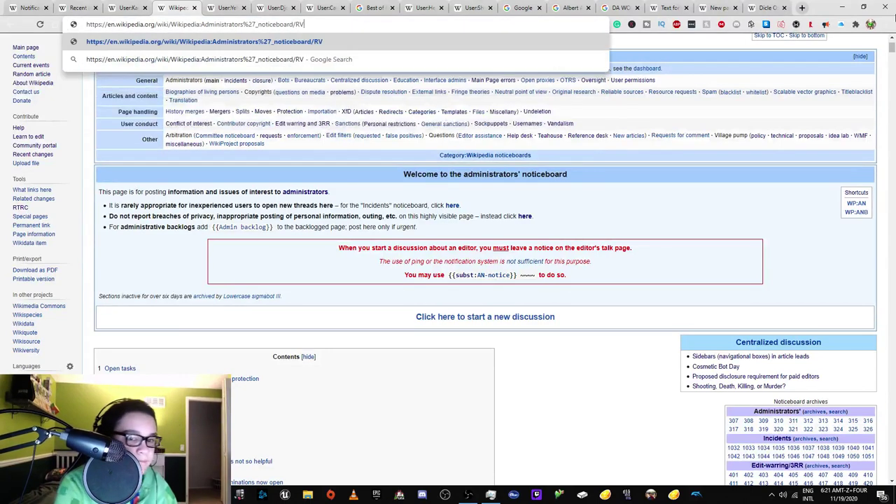
pyautogui.write('C')
pyautogui.press('Return')
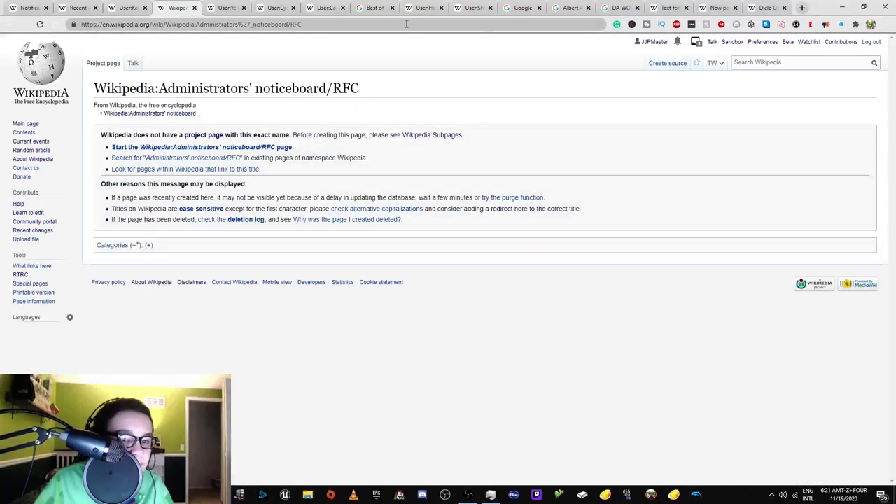
# Open the Administrators' noticeboard subpage Requests_for_closure through the page address.
pyautogui.doubleClick(296, 24)
pyautogui.write('Req')
pyautogui.press('Return')
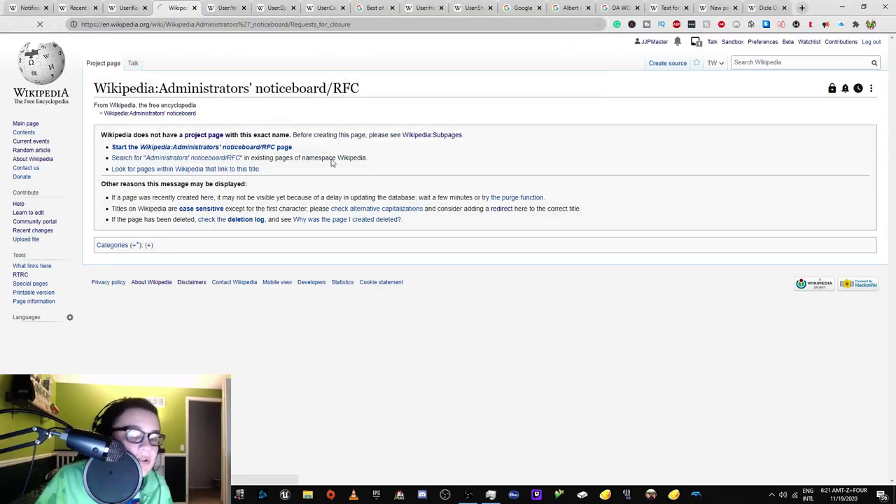
# Open the Whitesnake remix albums category discussion from the closure requests, read it, and return to the recent changes list.
pyautogui.scroll(-5, 210, 294)
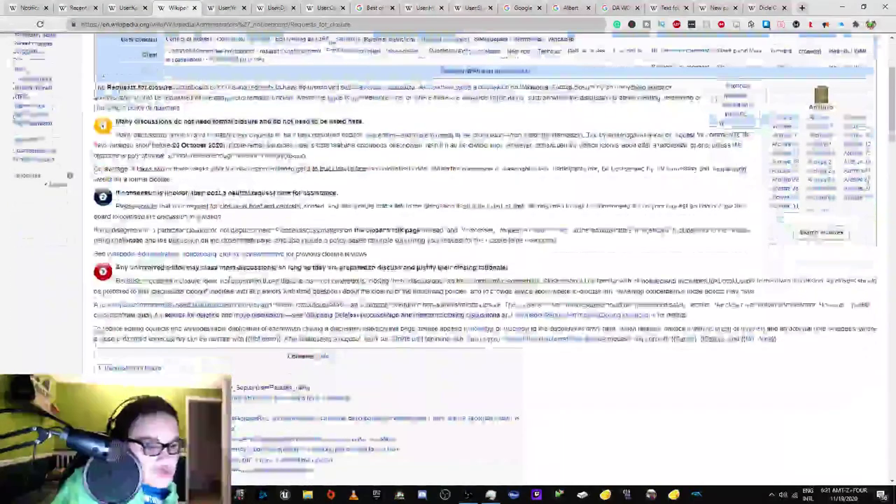
pyautogui.scroll(-3, 201, 317)
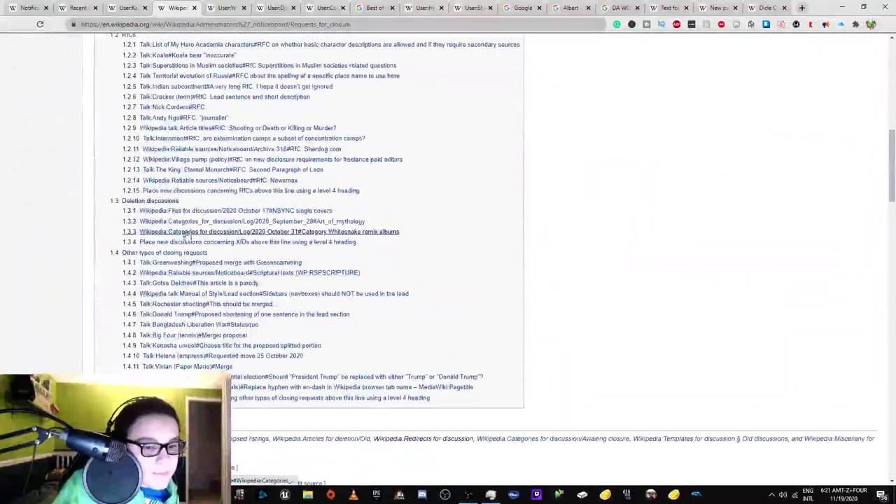
pyautogui.click(187, 231)
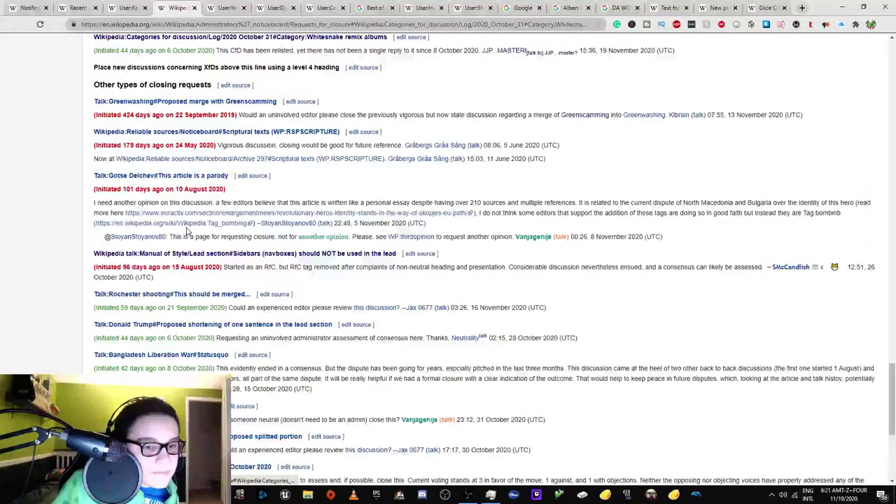
pyautogui.click(204, 39)
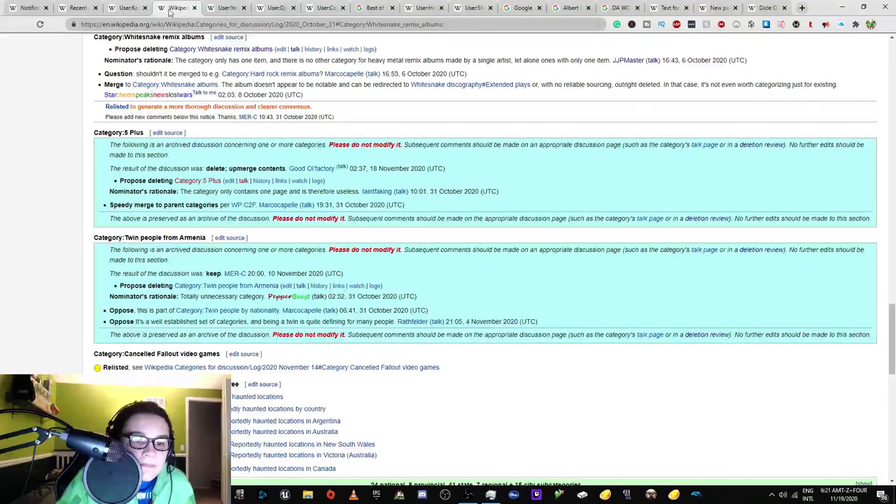
pyautogui.click(128, 7)
pyautogui.click(84, 6)
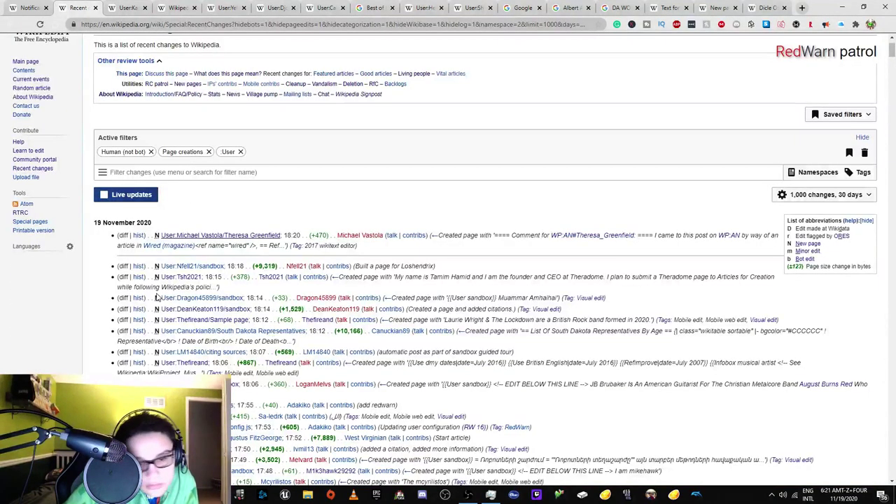
# Open the 16:18 user page from further down the recent changes list in a new tab.
pyautogui.scroll(-15, 196, 317)
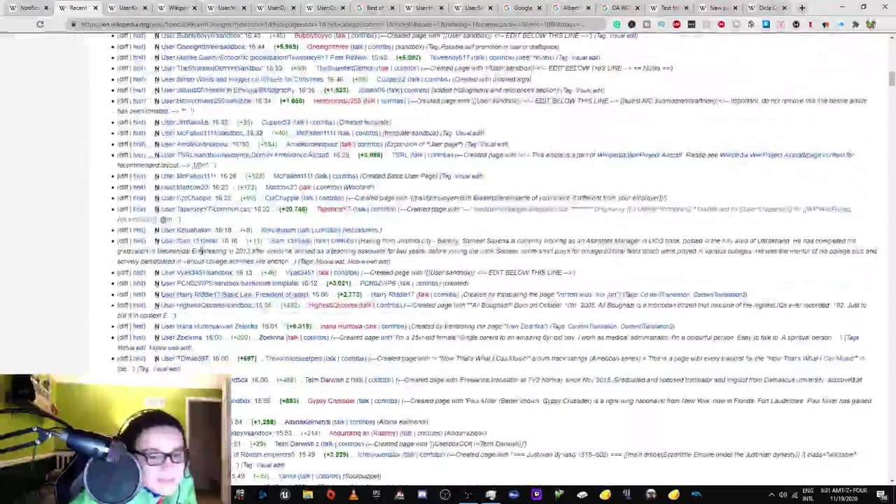
pyautogui.middleClick(187, 230)
pyautogui.click(121, 7)
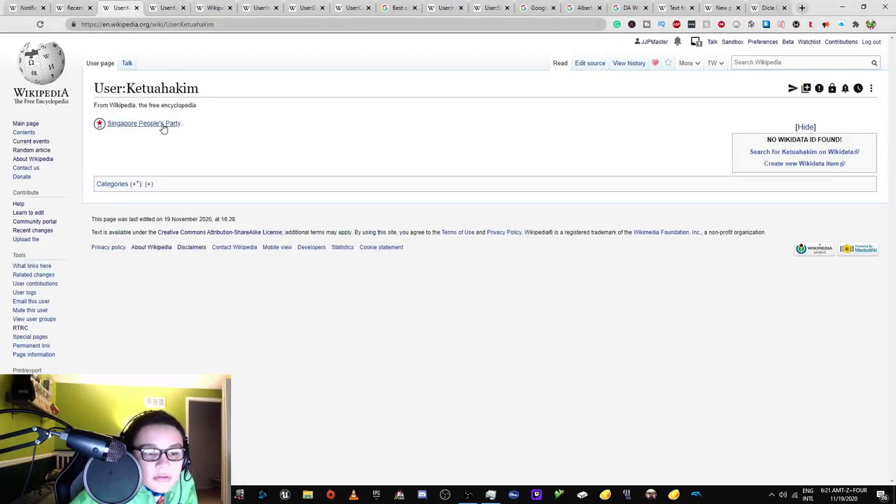
# Preview the Singapore People's Party link, open the article in a new tab, skim it, and return to the user page.
pyautogui.moveTo(162, 128)
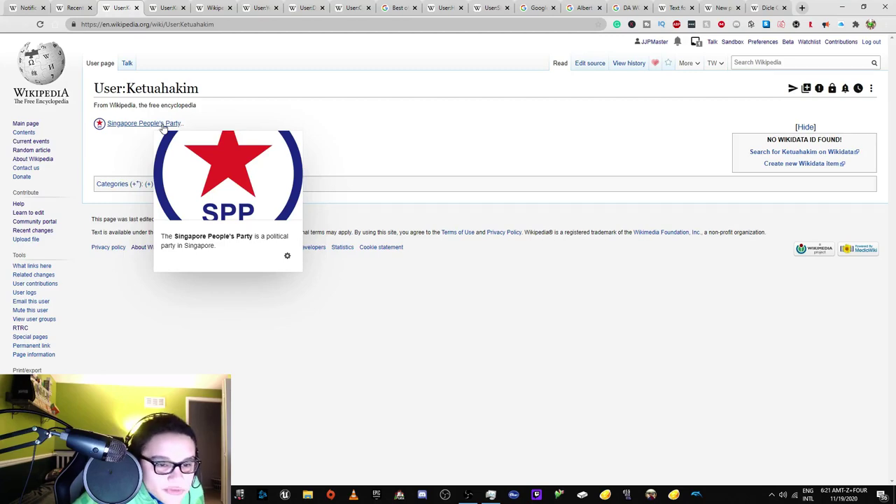
pyautogui.rightClick(168, 130)
pyautogui.click(189, 133)
pyautogui.click(156, 7)
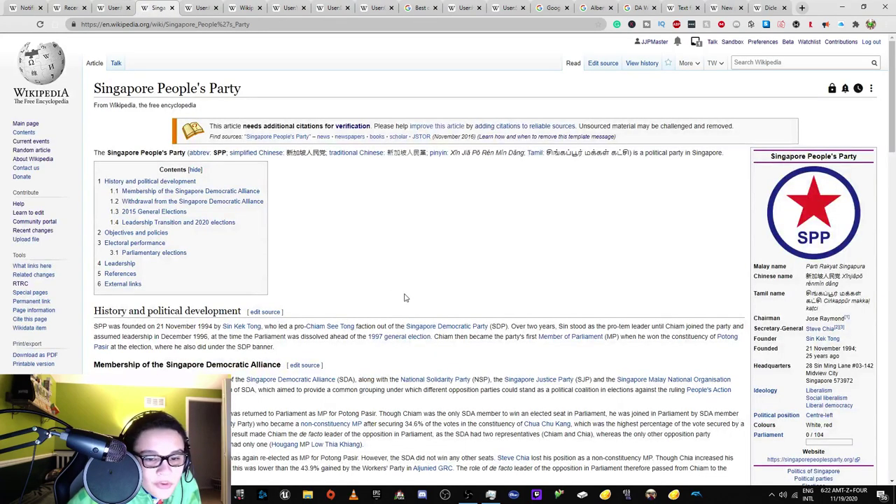
pyautogui.scroll(-1, 776, 334)
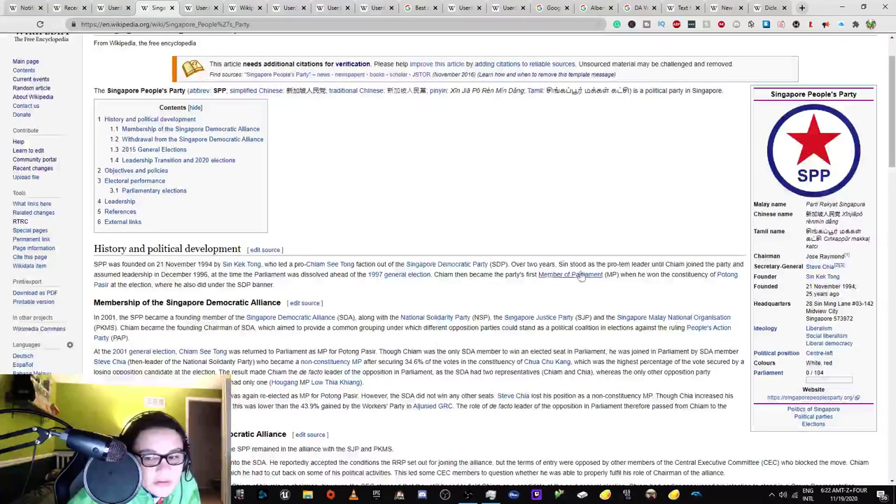
pyautogui.scroll(-3, 540, 156)
pyautogui.scroll(3, 540, 156)
pyautogui.hotkey('ctrl', 'shift', 'Tab')
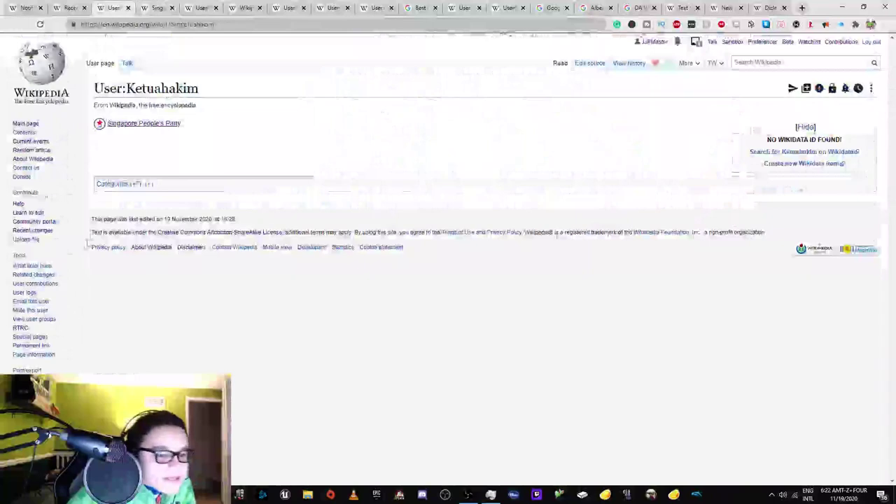
# Check the user's contributions and view the 16:28 revision from the user page's history, returning to the history.
pyautogui.click(53, 282)
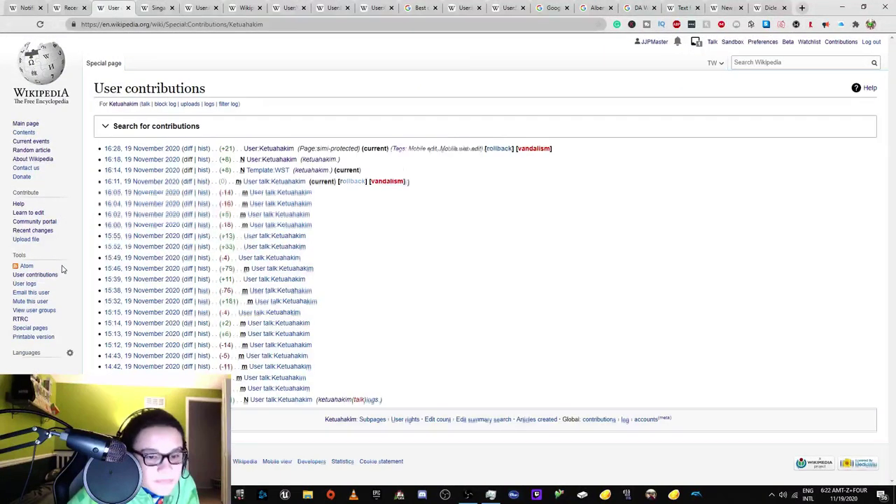
pyautogui.click(266, 150)
pyautogui.click(640, 62)
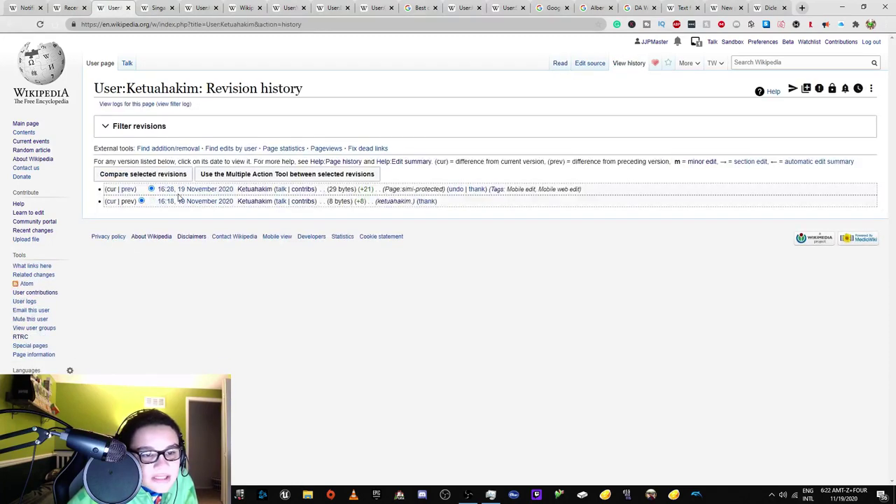
pyautogui.click(163, 190)
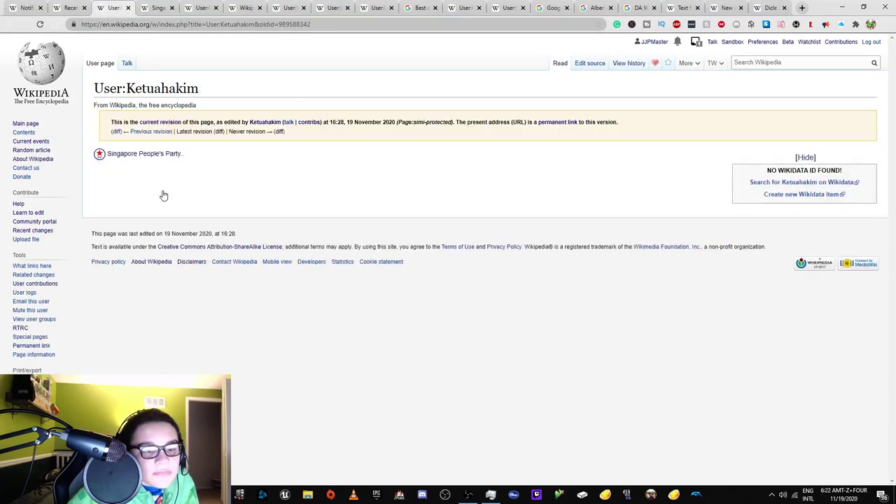
pyautogui.click(11, 26)
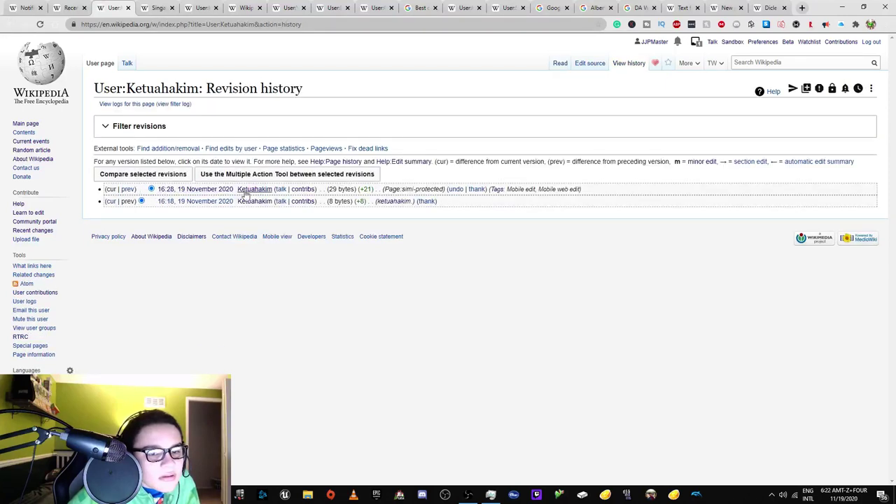
# Inspect the source of the user page that shows the Singapore People's Party, and return to its reading view.
pyautogui.click(221, 190)
pyautogui.click(593, 64)
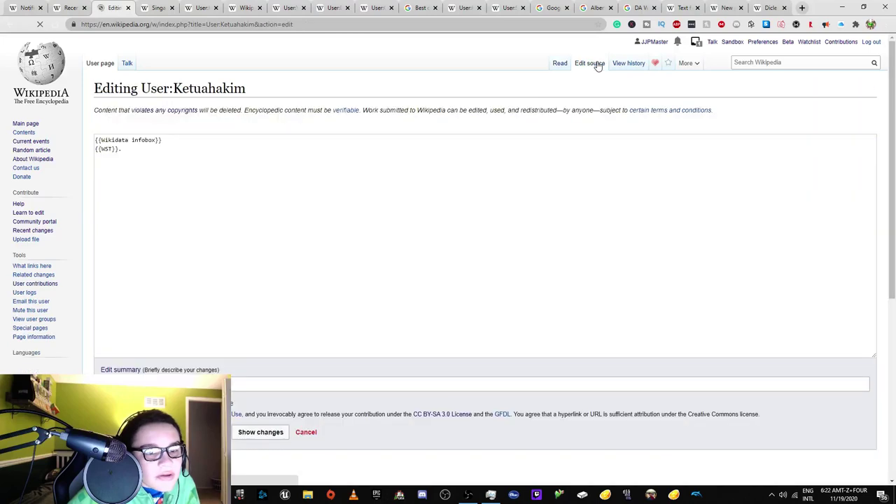
pyautogui.click(560, 63)
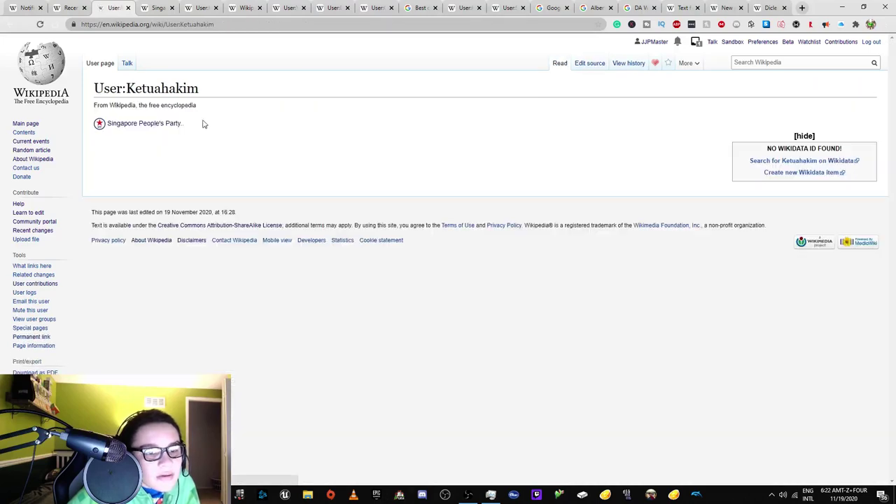
# From recent changes, open the 16:18 user page with the +13 edit in a new tab and close the already checked pages.
pyautogui.click(88, 6)
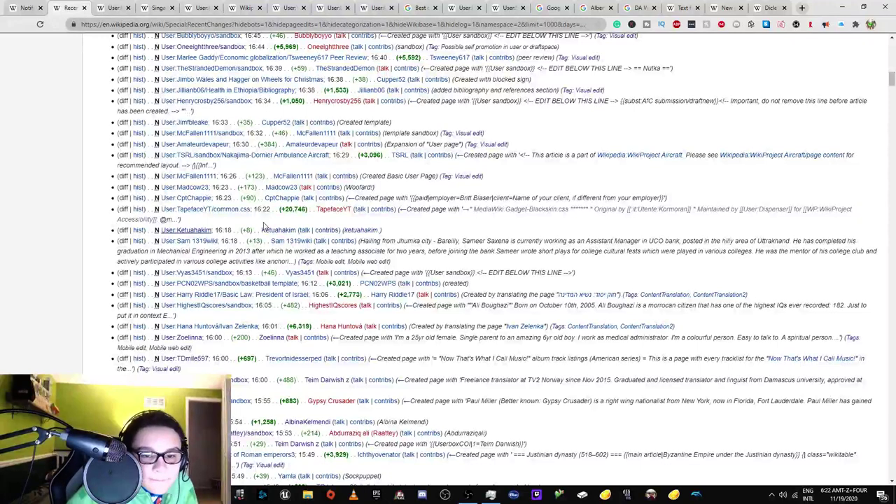
pyautogui.rightClick(212, 241)
pyautogui.click(238, 246)
pyautogui.click(180, 8)
pyautogui.click(162, 8)
pyautogui.click(109, 8)
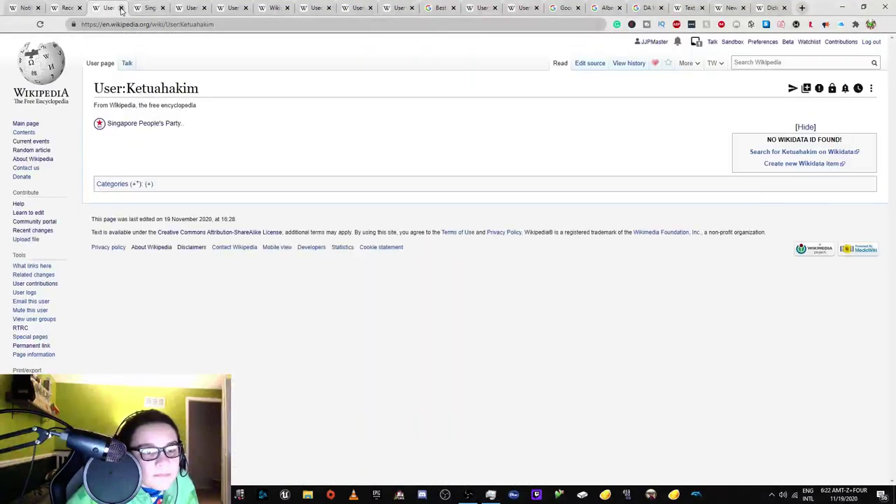
pyautogui.click(120, 8)
pyautogui.click(120, 8)
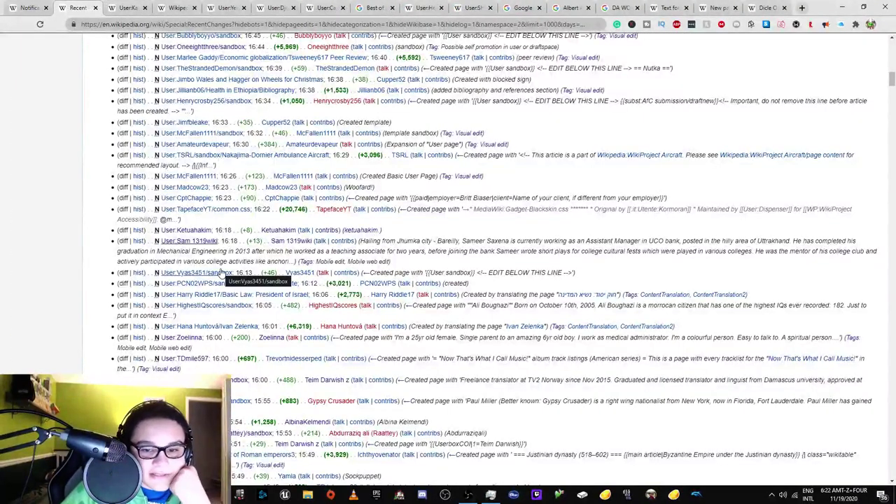
# Review the revision history of the 16:18 user page with the +13 edit in a new tab, and return to recent changes.
pyautogui.rightClick(205, 245)
pyautogui.click(223, 253)
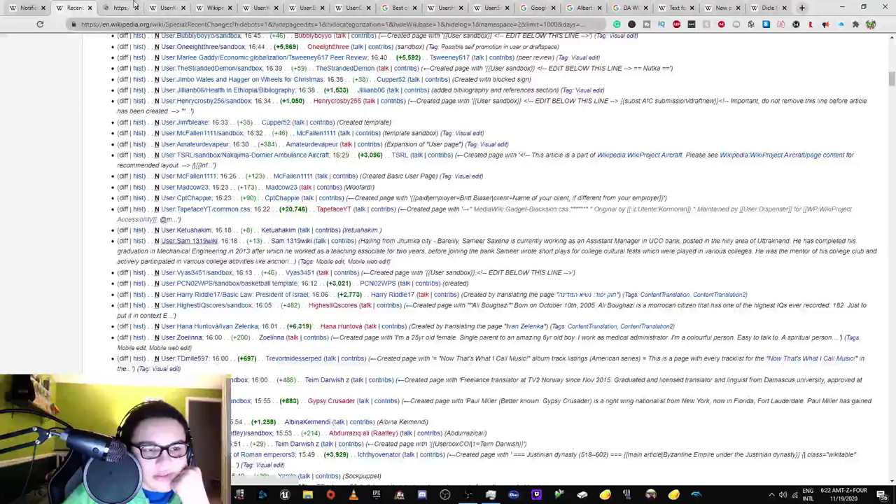
pyautogui.click(135, 7)
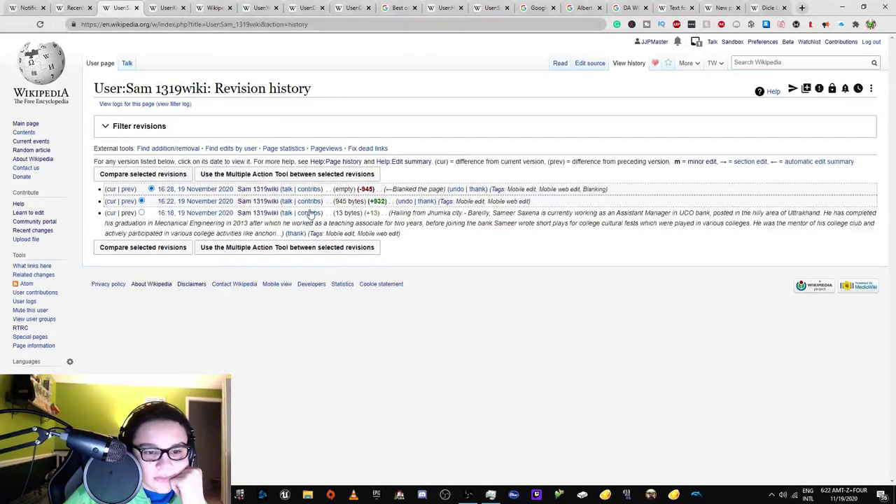
pyautogui.click(73, 8)
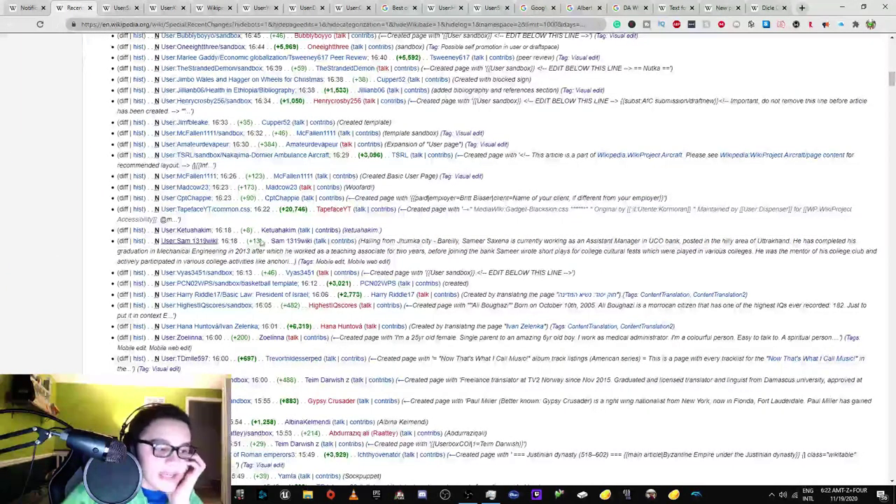
# Open the sandbox created at 16:13 from recent changes in a new tab and view its content.
pyautogui.scroll(-3, 237, 256)
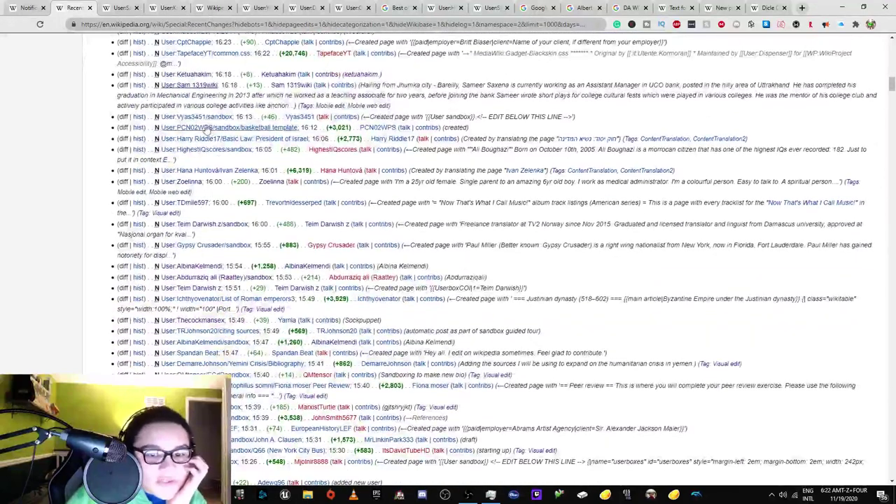
pyautogui.rightClick(201, 117)
pyautogui.click(228, 124)
pyautogui.click(136, 9)
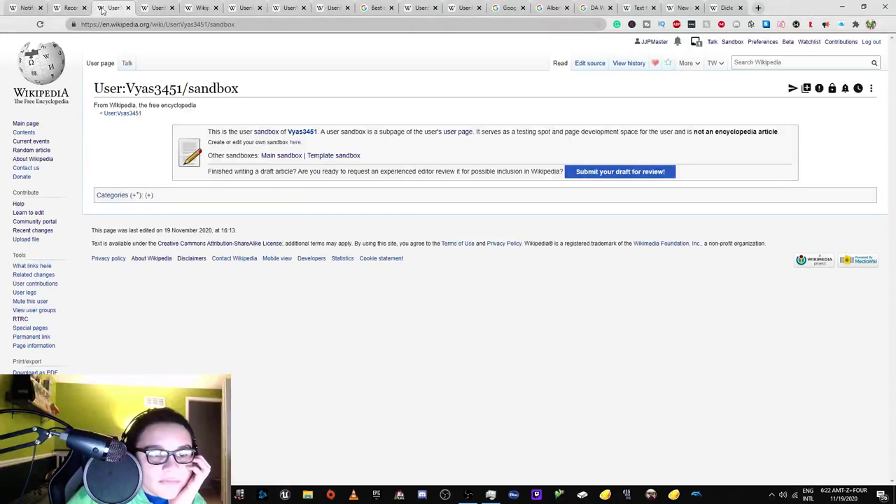
# Close the leftover tabs of earlier checked user and Wikipedia pages, keeping recent changes and the 16:13 sandbox open.
pyautogui.click(172, 8)
pyautogui.click(171, 8)
pyautogui.click(172, 8)
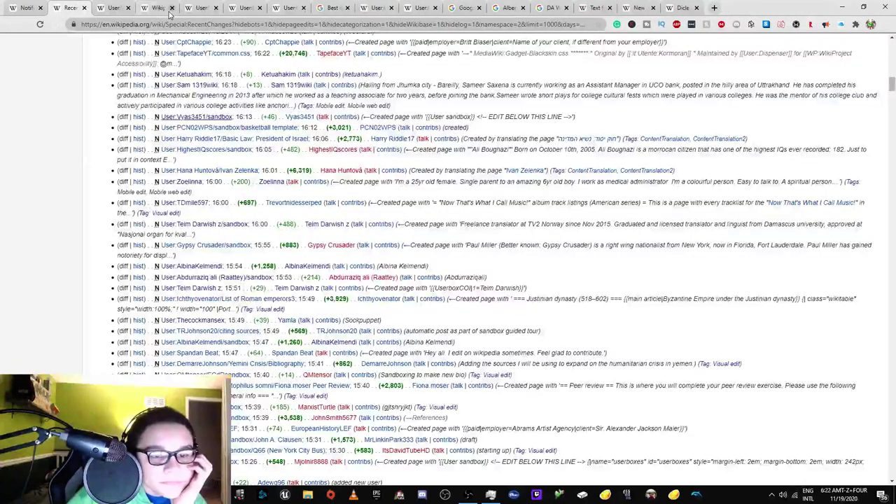
pyautogui.click(171, 8)
pyautogui.click(172, 8)
pyautogui.click(172, 8)
# Open the 16:06 "Basic Law: President of Israel" user page in a new tab and read its opening sentence.
pyautogui.rightClick(207, 138)
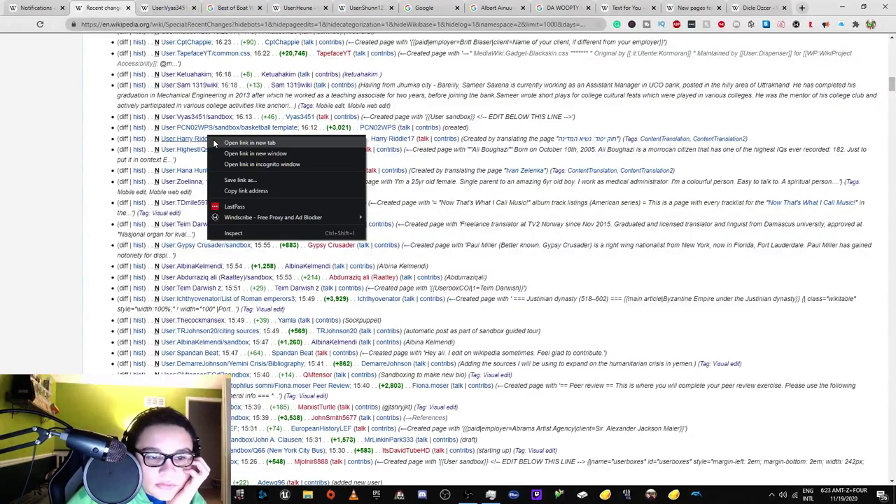
pyautogui.click(223, 143)
pyautogui.click(201, 10)
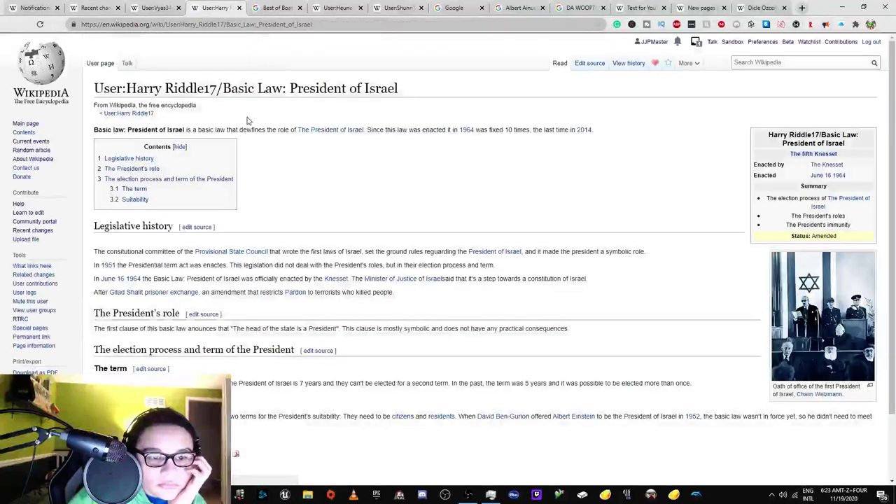
pyautogui.moveTo(210, 130); pyautogui.dragTo(368, 130)
pyautogui.click(368, 129)
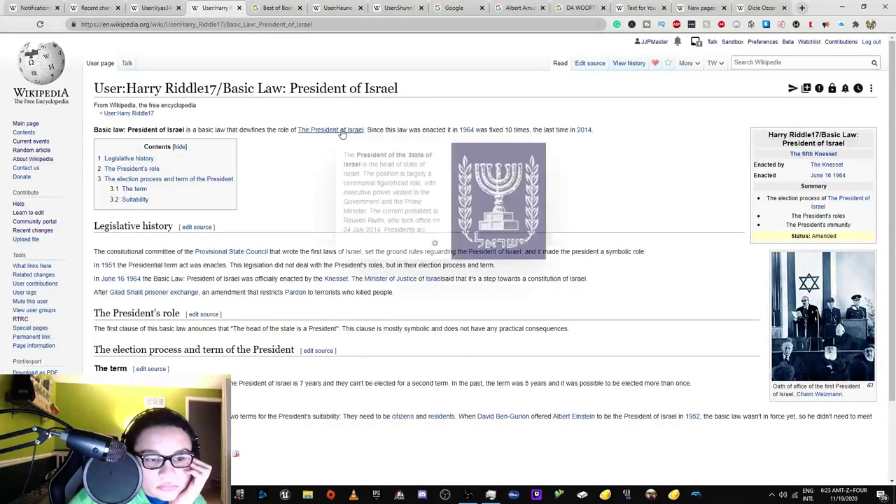
# Open the Hebrew source article linked in the 16:06 entry's edit summary and translate it to English.
pyautogui.click(94, 7)
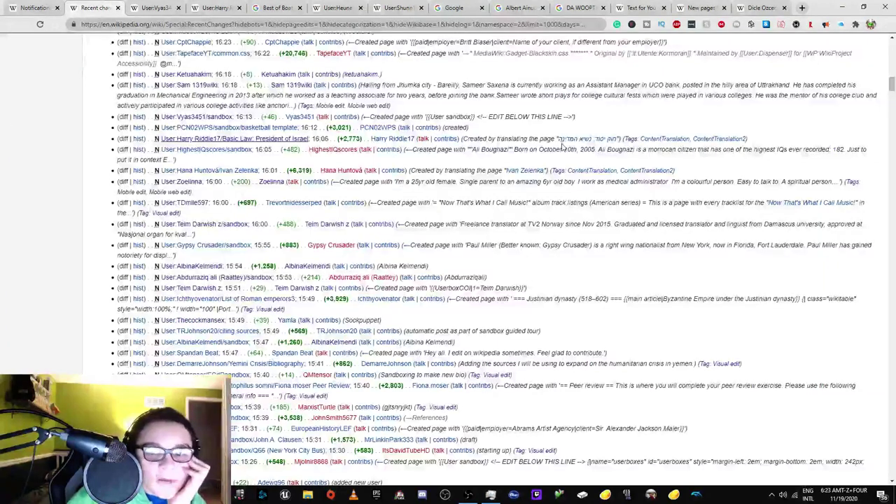
pyautogui.click(553, 139)
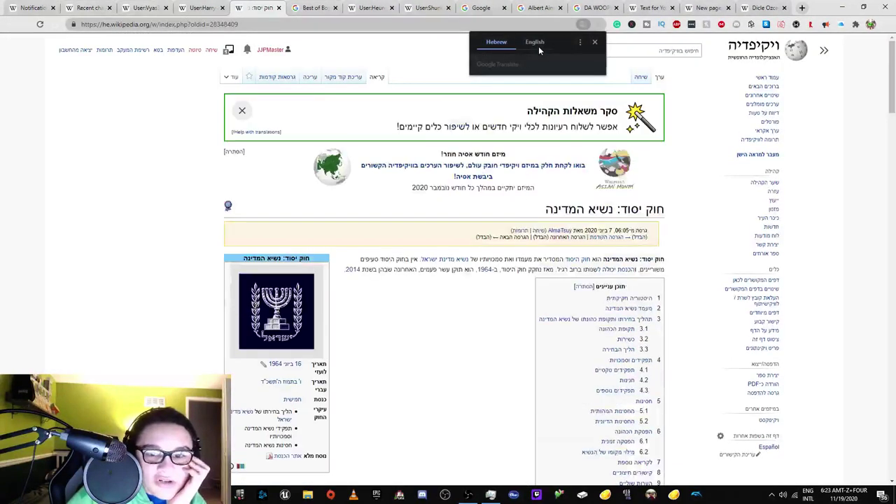
pyautogui.click(535, 43)
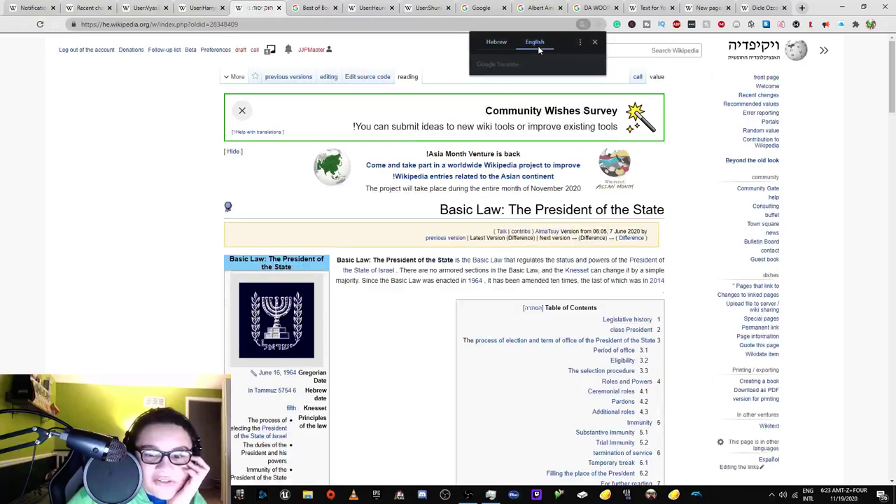
# Follow the translated article's Basic Law link and open the English Wikipedia article on the Basic Laws of Israel.
pyautogui.click(490, 264)
pyautogui.scroll(-2, 754, 338)
pyautogui.click(766, 241)
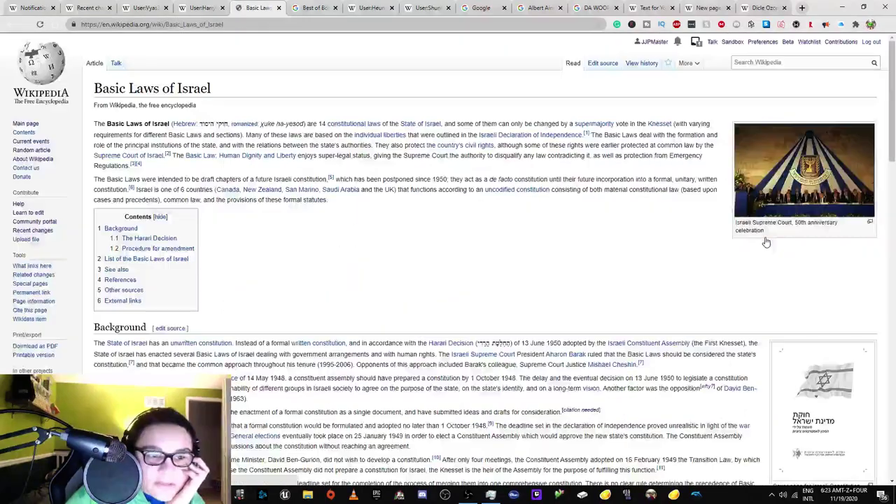
# Browse recent changes and open the 15:51 user page created with the UserboxCOI template in a new tab to view it.
pyautogui.click(103, 5)
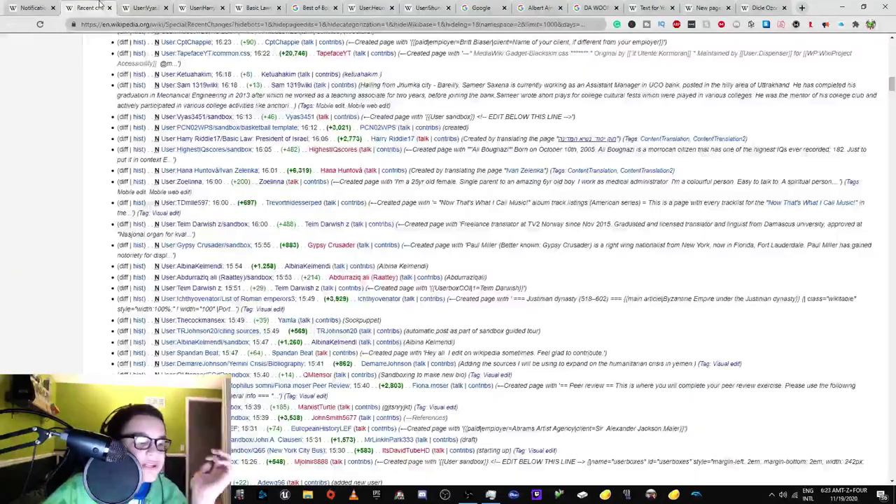
pyautogui.scroll(-5, 299, 317)
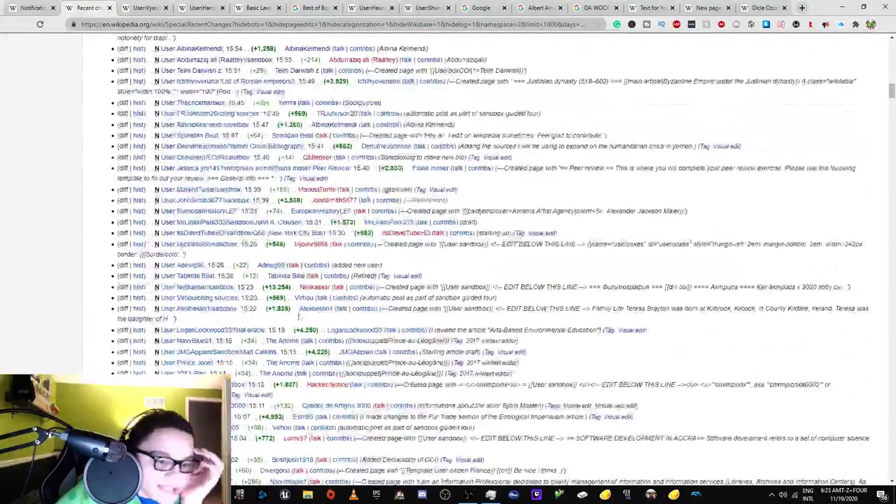
pyautogui.scroll(8, 298, 316)
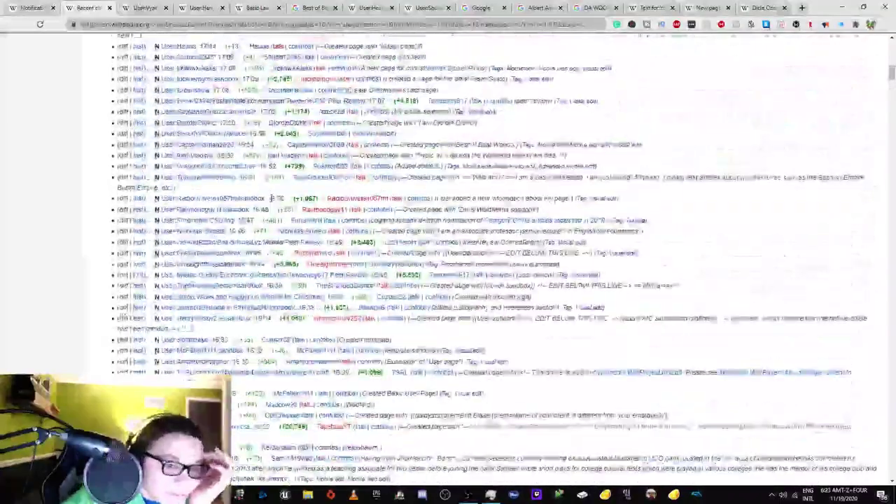
pyautogui.scroll(-6, 299, 316)
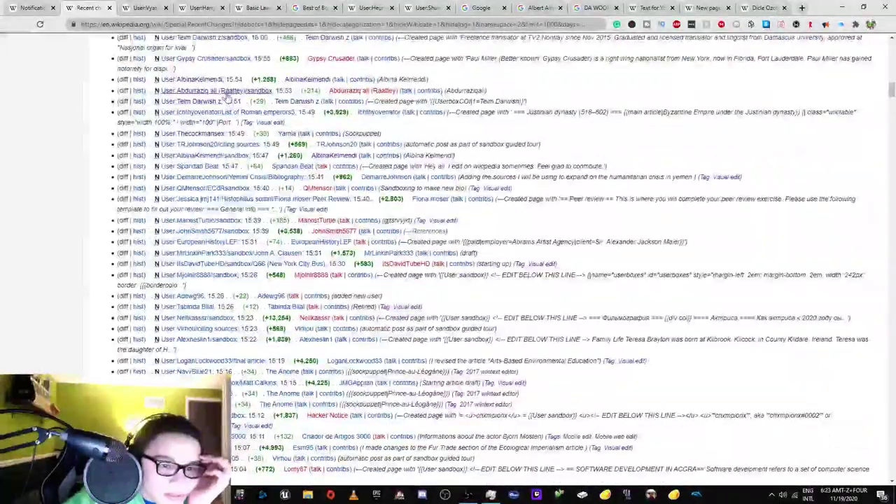
pyautogui.scroll(2, 210, 112)
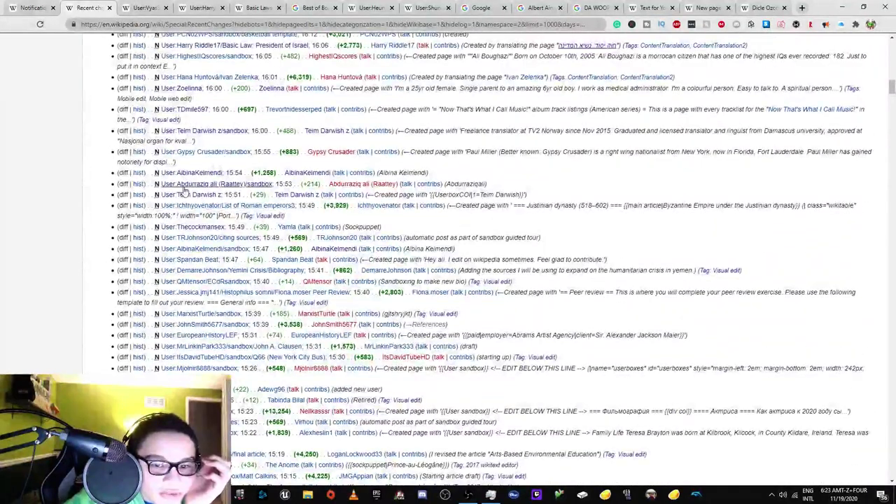
pyautogui.scroll(-1, 184, 189)
pyautogui.rightClick(166, 130)
pyautogui.click(196, 139)
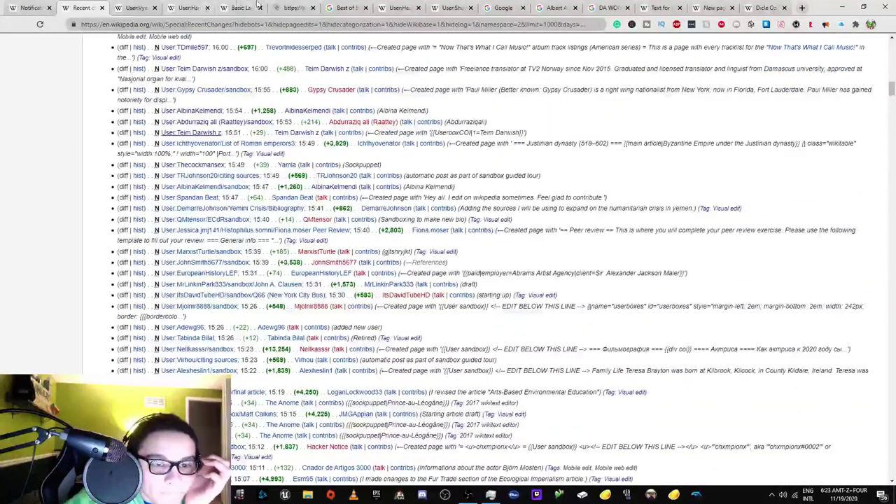
pyautogui.click(289, 8)
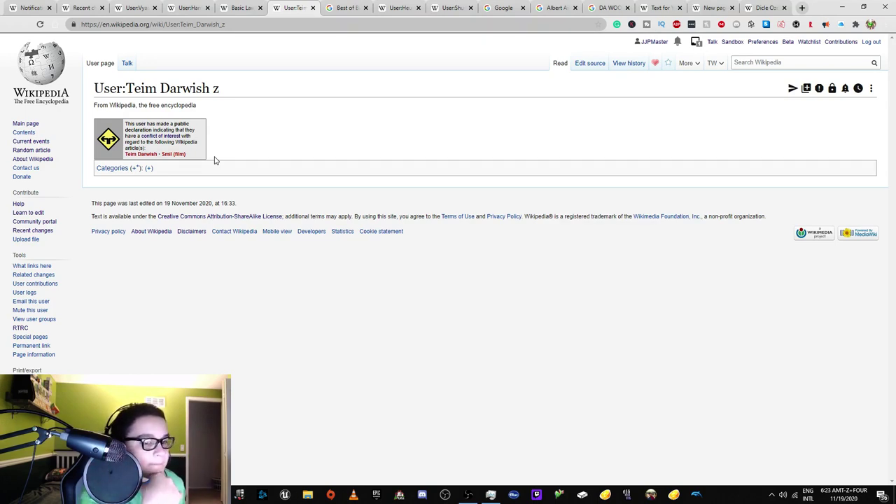
# Return to recent changes and open the 14:33 user page with the +130 edit in a new tab.
pyautogui.click(82, 8)
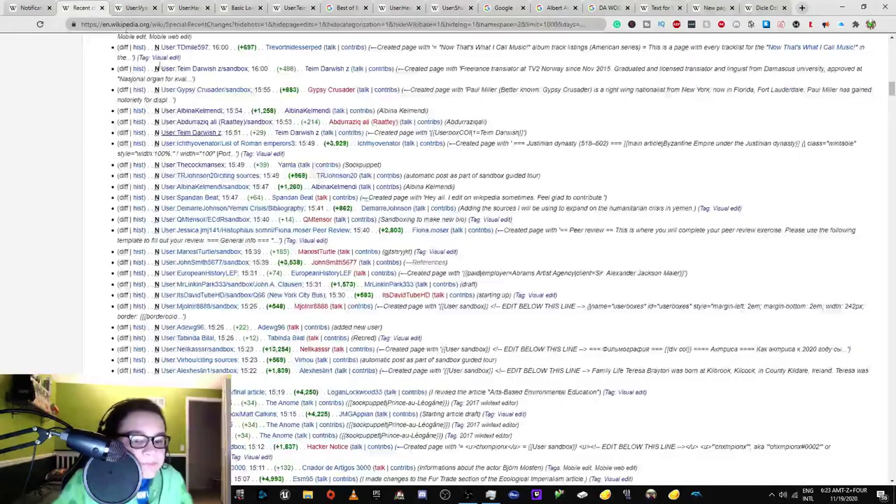
pyautogui.scroll(-20, 210, 103)
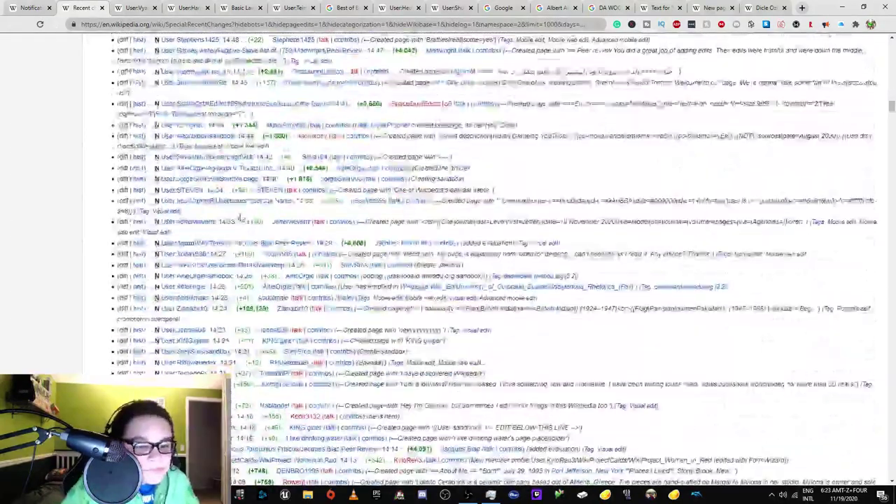
pyautogui.rightClick(210, 223)
pyautogui.click(238, 231)
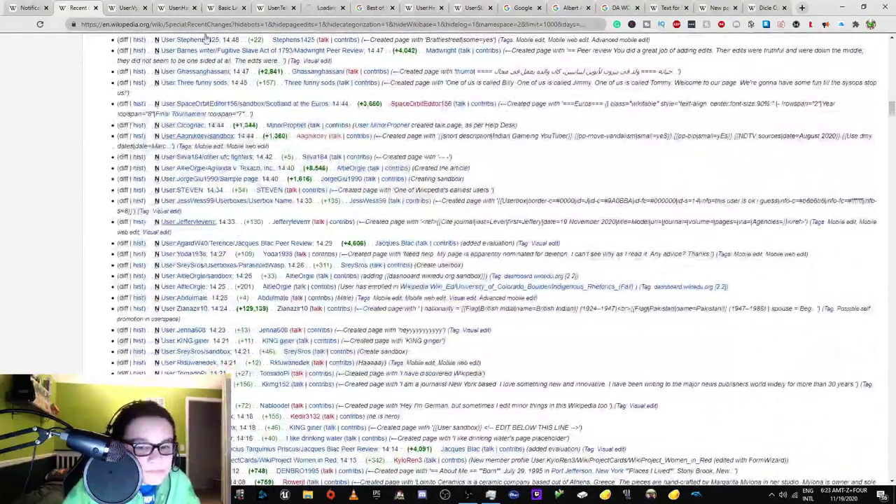
# Close the leftover tabs of checked pages and bring up the 14:33 user page about a Nigerian model.
pyautogui.click(310, 7)
pyautogui.click(293, 7)
pyautogui.click(244, 7)
pyautogui.click(193, 8)
pyautogui.click(158, 8)
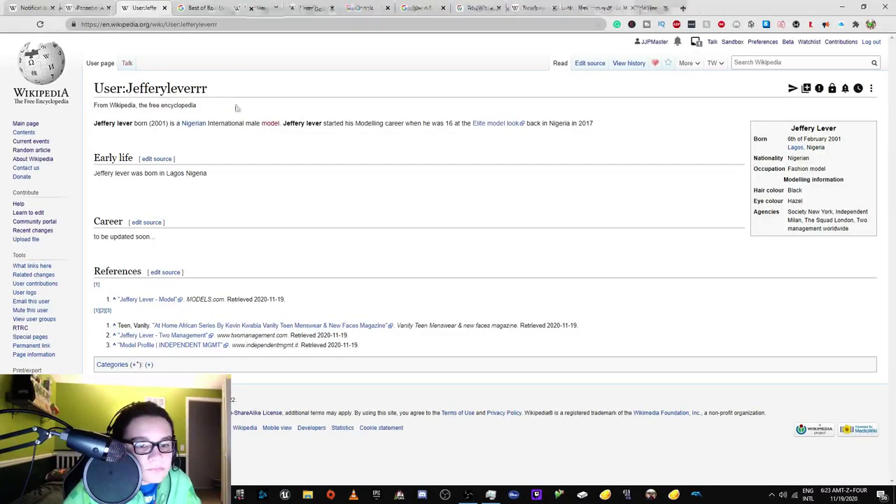
# Open the user page's Elite model look source, skim the Vanguard article, and return to the user page.
pyautogui.click(492, 126)
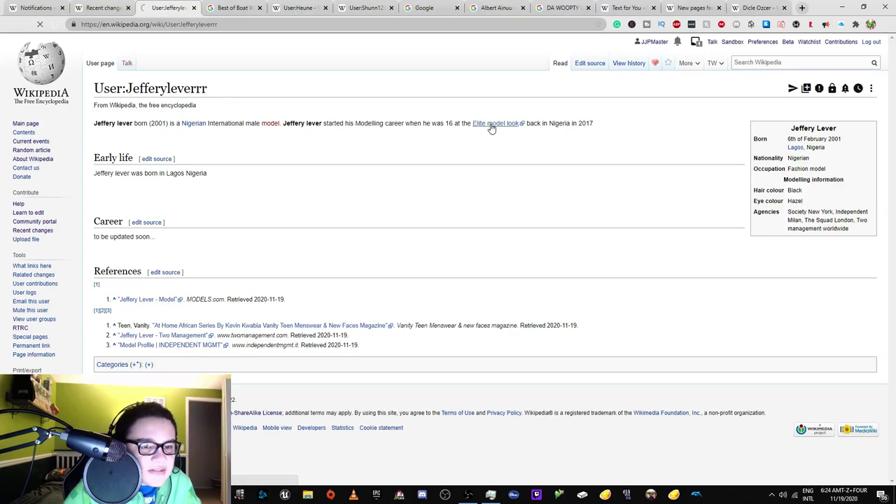
pyautogui.scroll(-1, 188, 304)
pyautogui.scroll(-3, 274, 312)
pyautogui.doubleClick(320, 175)
pyautogui.scroll(4, 320, 175)
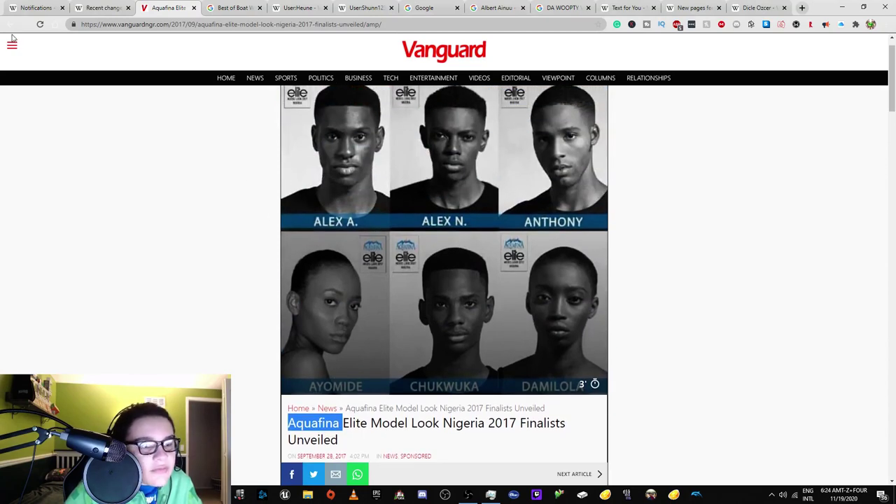
pyautogui.click(26, 25)
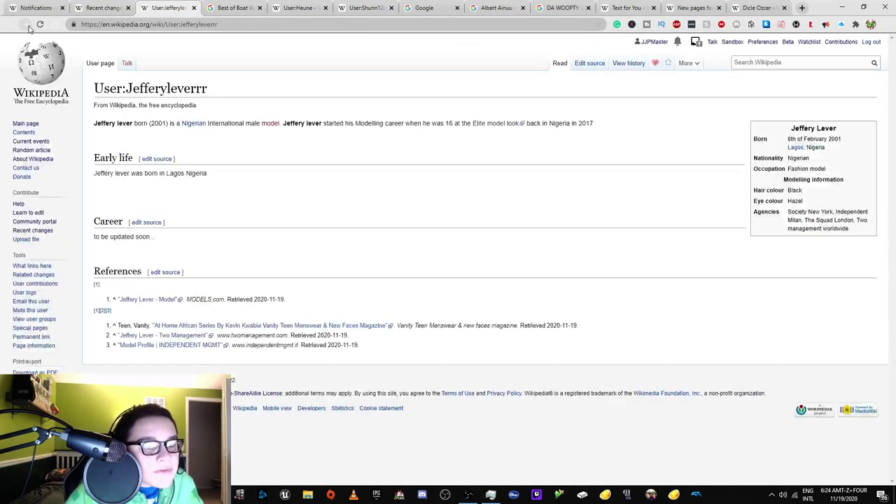
# Reopen the Vanguard article, search its text for the model's first name, and return to the user page.
pyautogui.click(55, 24)
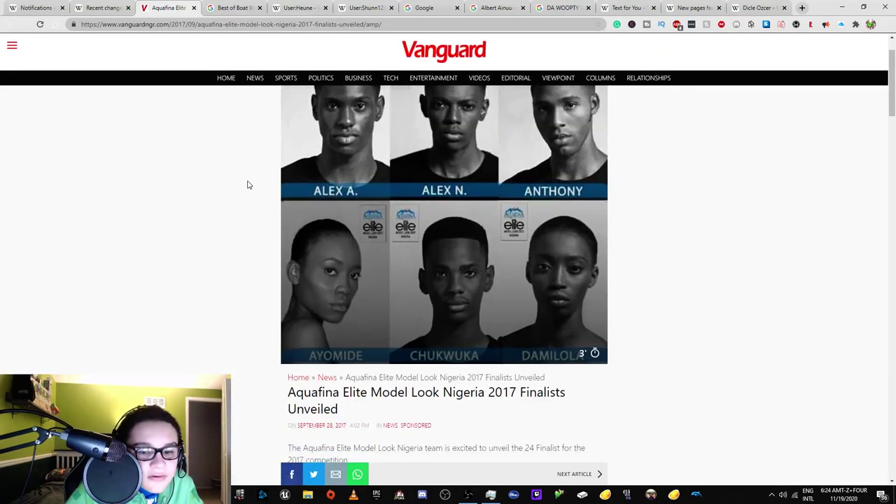
pyautogui.scroll(-2, 286, 264)
pyautogui.hotkey('ctrl', 'f')
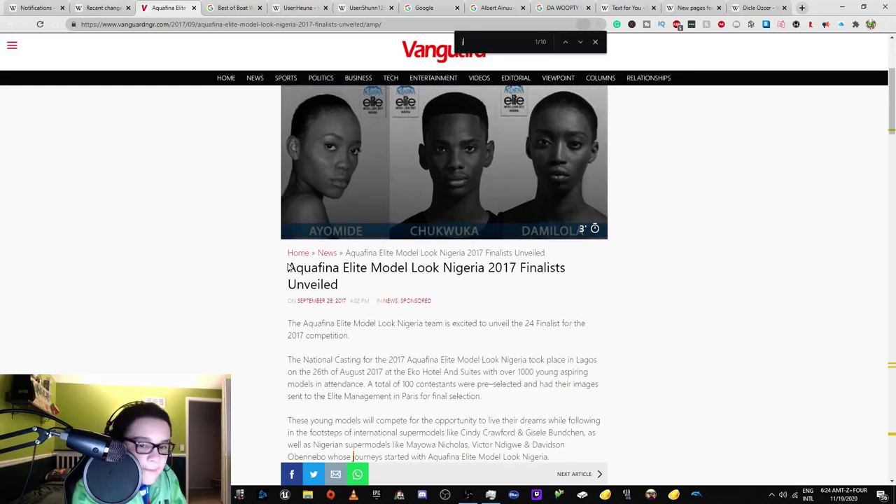
pyautogui.write('jeffrey=')
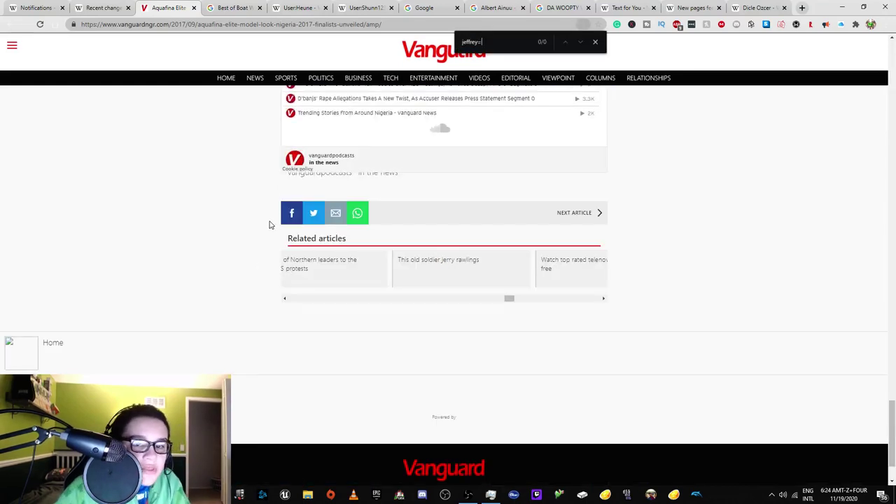
pyautogui.press('BackSpace')
pyautogui.press('BackSpace')
pyautogui.click(9, 25)
pyautogui.click(10, 25)
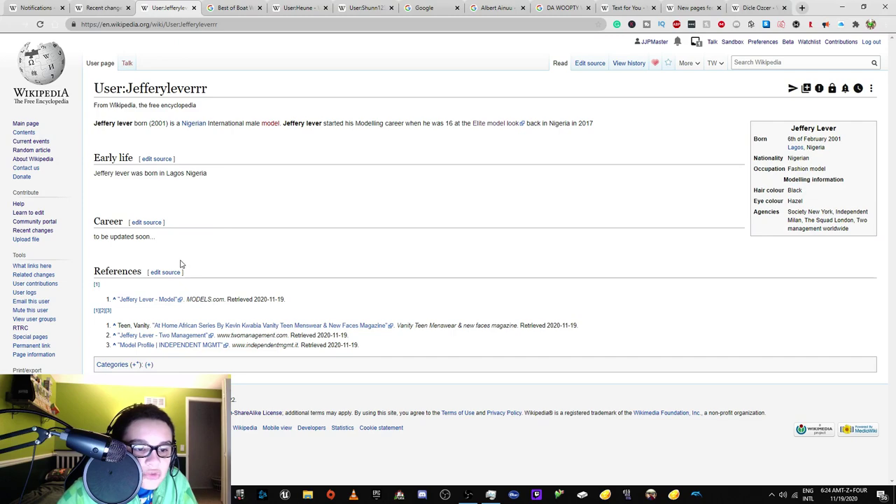
# Open the user page's MODELS.com reference in a new tab and view the model's profile.
pyautogui.rightClick(174, 303)
pyautogui.click(203, 306)
pyautogui.click(236, 7)
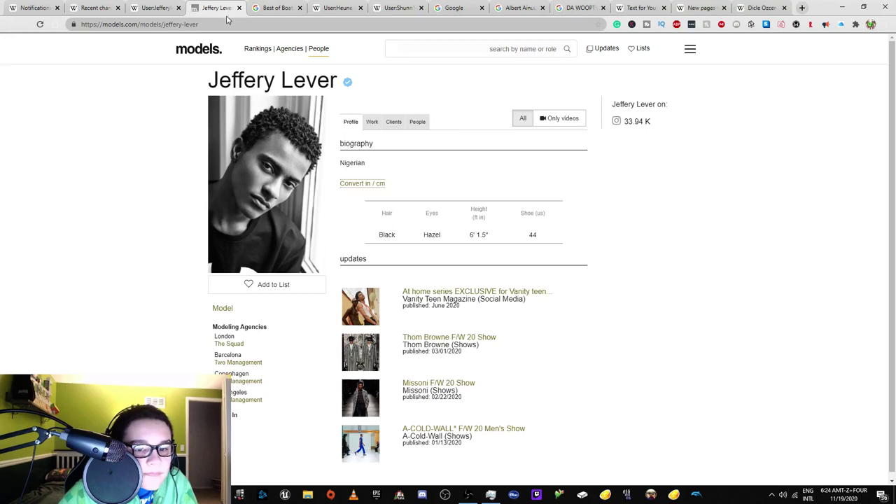
# Return to recent changes, open the 14:27 user page asking for help in a new tab, and close the model's leftover tabs.
pyautogui.click(155, 6)
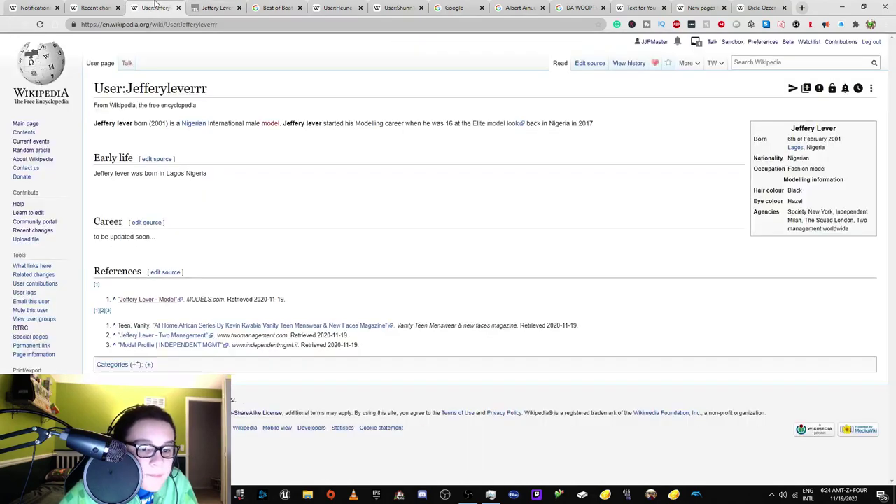
pyautogui.click(105, 8)
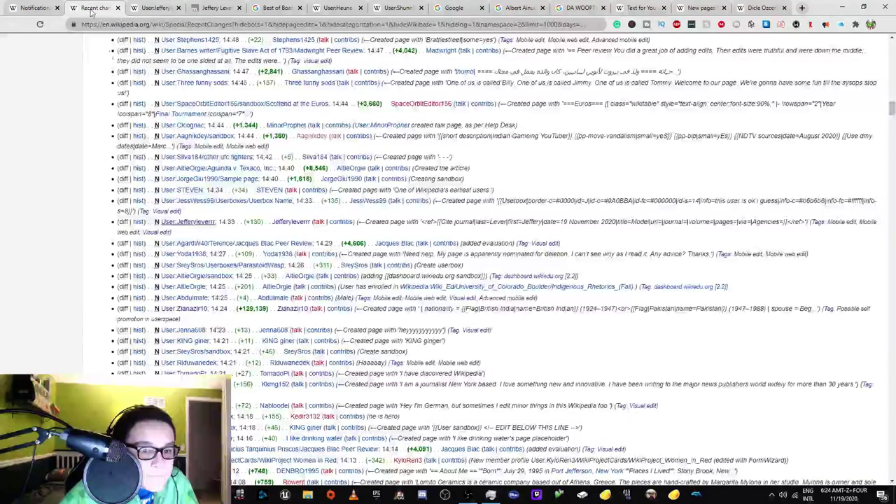
pyautogui.rightClick(181, 256)
pyautogui.click(193, 256)
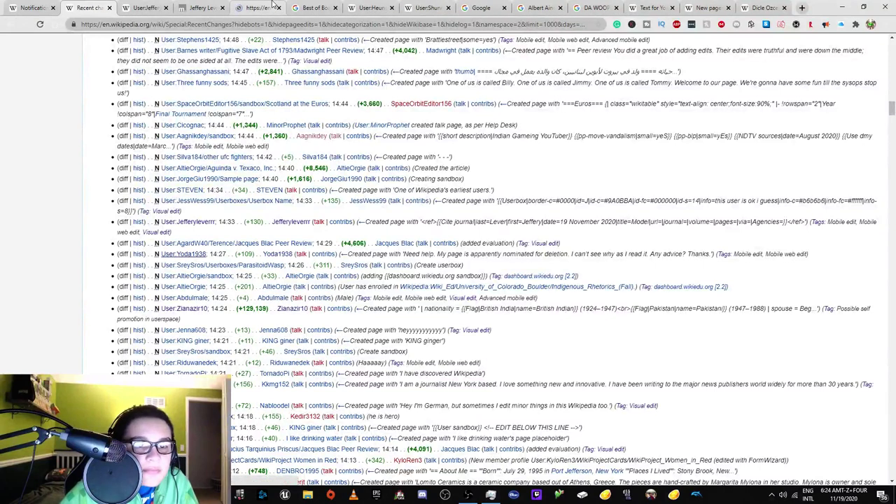
pyautogui.click(261, 8)
pyautogui.click(166, 7)
pyautogui.click(166, 7)
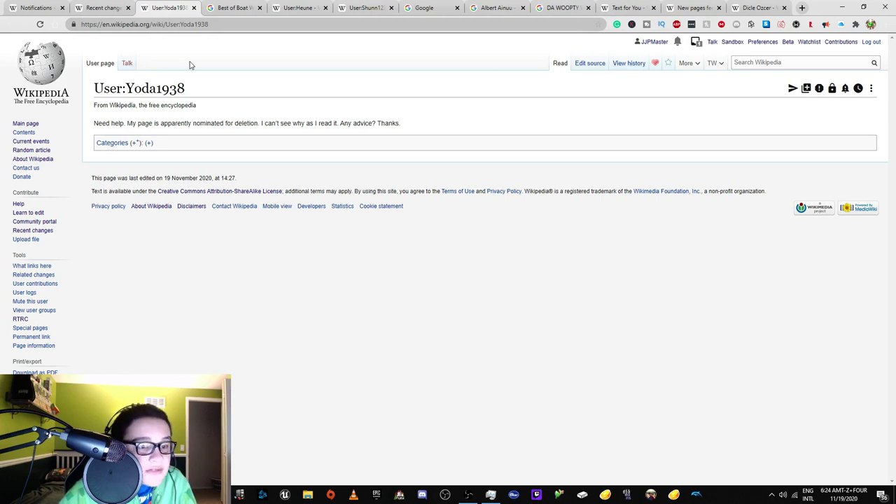
# Check the 14:27 user's talk page and bring up their list of contributions.
pyautogui.click(130, 64)
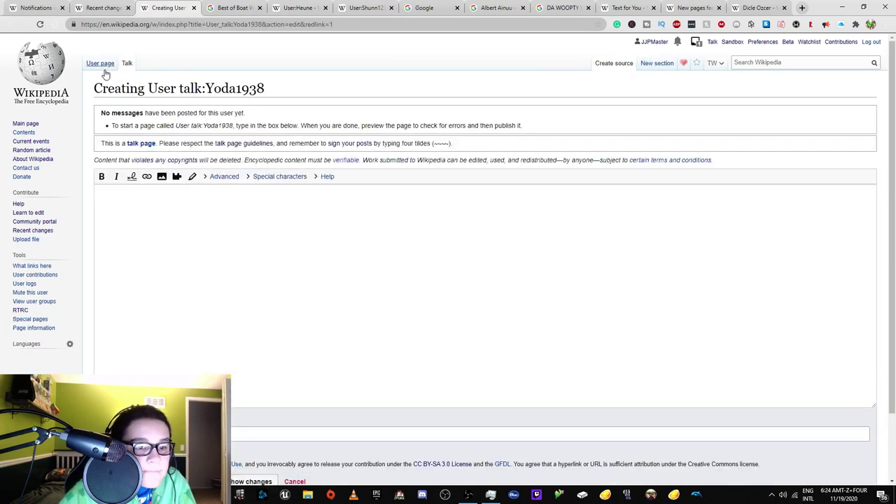
pyautogui.click(100, 64)
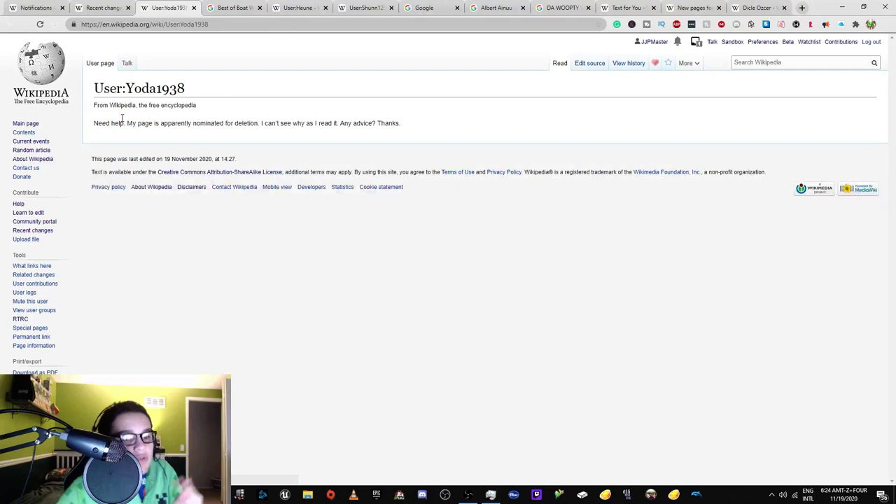
pyautogui.click(36, 283)
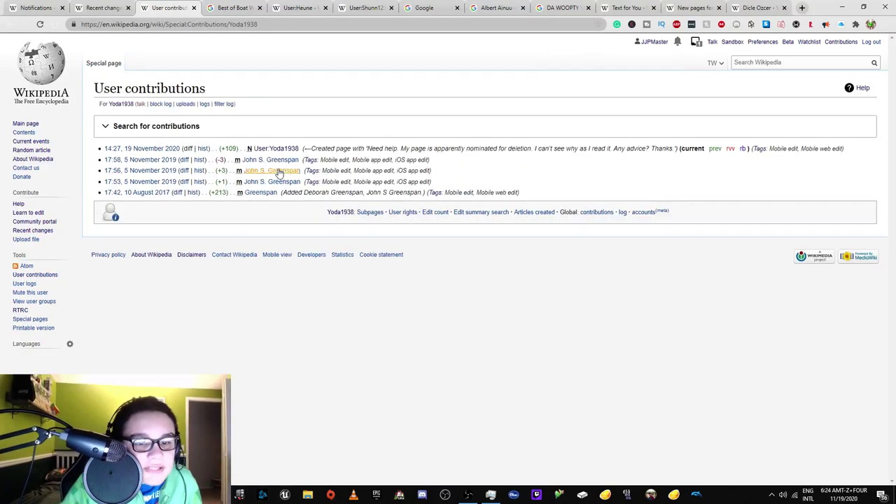
# Open the article the user edited in November 2019 and view its deletion discussion page in a new tab.
pyautogui.click(280, 170)
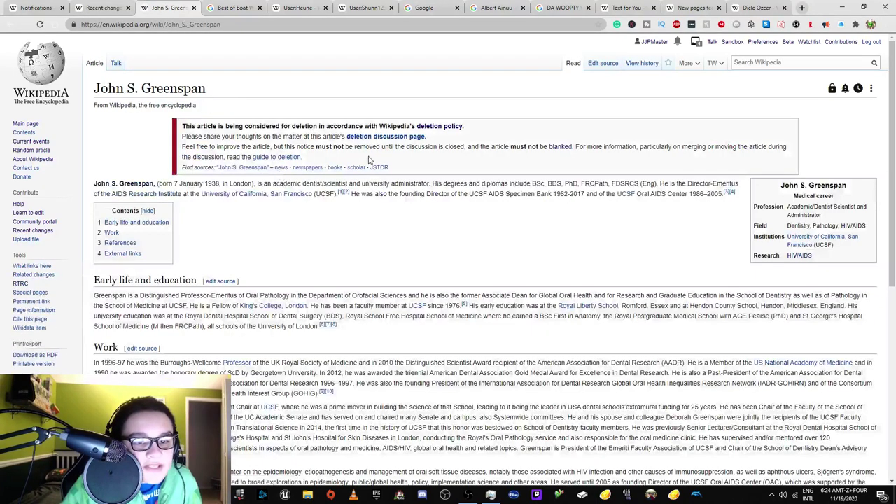
pyautogui.rightClick(358, 136)
pyautogui.click(381, 144)
pyautogui.hotkey('ctrl', 'Tab')
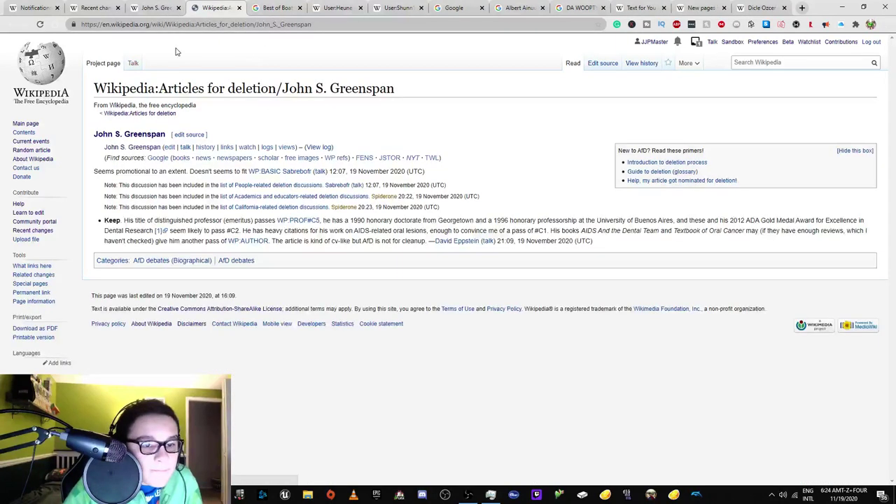
# On the user's talk page, write a signed reply explaining the promotional-sounding deletion nomination and how to comment, ending with "click on this link".
pyautogui.click(165, 8)
pyautogui.click(10, 25)
pyautogui.click(10, 26)
pyautogui.click(125, 64)
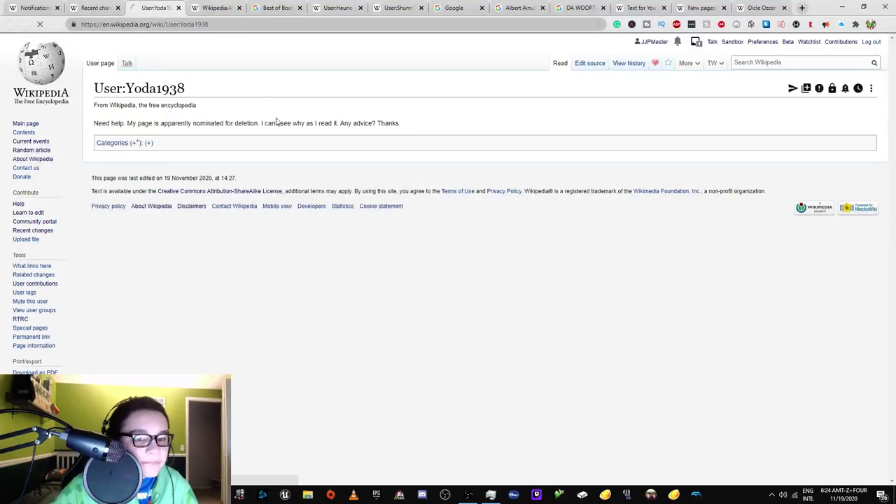
pyautogui.write('Y')
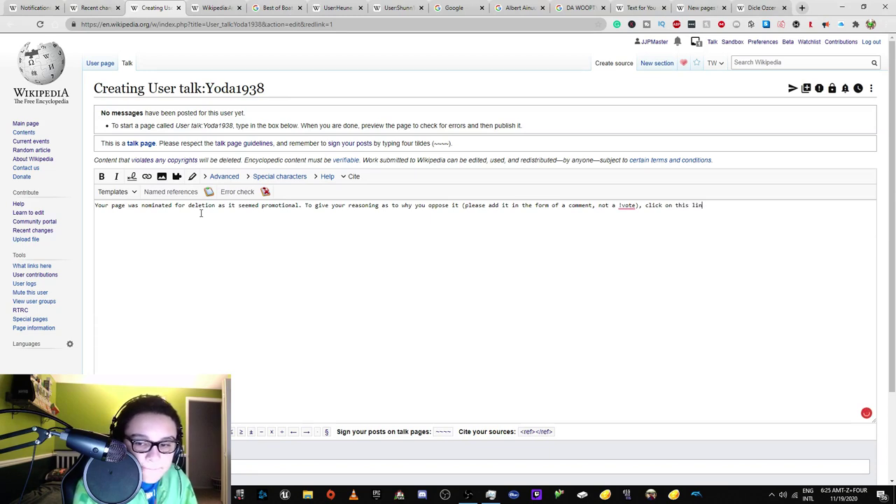
pyautogui.write('~~~~')
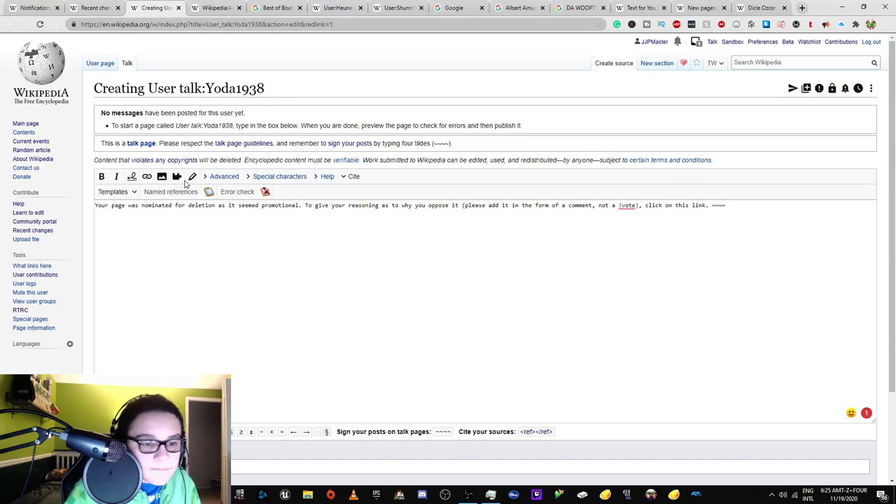
# Insert a link to the article's deletion discussion page displayed as "this link" and remove the duplicate plain words.
pyautogui.click(147, 176)
pyautogui.write('DA WOOPTY WOP')
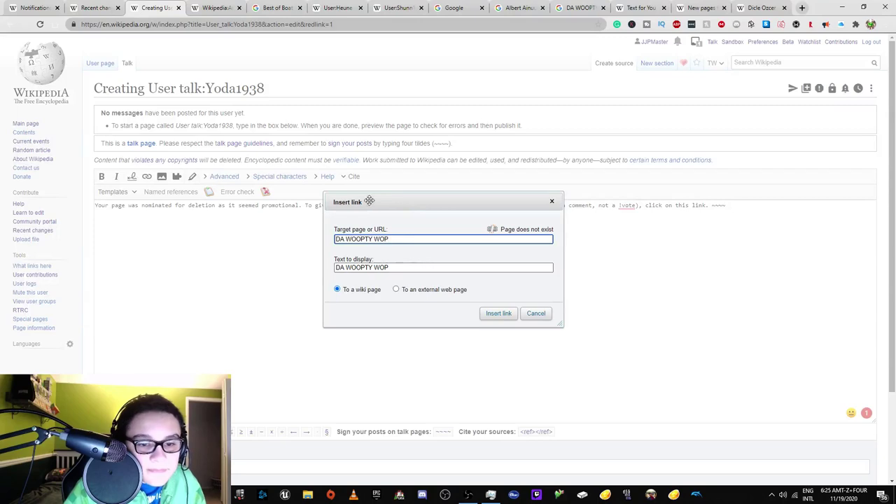
pyautogui.click(214, 8)
pyautogui.moveTo(312, 24); pyautogui.dragTo(172, 31)
pyautogui.moveTo(96, 89); pyautogui.dragTo(457, 89)
pyautogui.hotkey('ctrl', 'c')
pyautogui.click(171, 6)
pyautogui.hotkey('ctrl', 'v')
pyautogui.moveTo(485, 271); pyautogui.dragTo(294, 259)
pyautogui.write('this link')
pyautogui.press('Return')
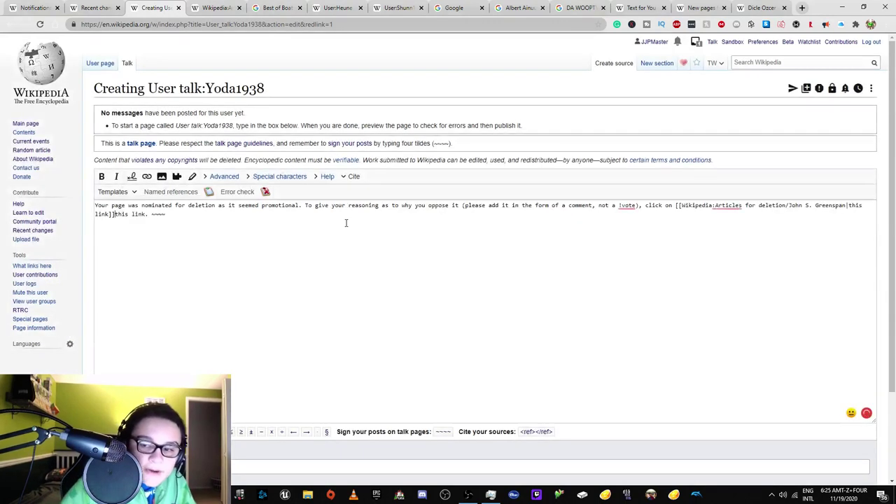
pyautogui.moveTo(114, 214); pyautogui.dragTo(146, 215)
pyautogui.press('BackSpace')
# Cut the whole reply and start a new talk page section headed "Answering the question on your user page".
pyautogui.hotkey('ctrl', 'a')
pyautogui.hotkey('ctrl', 'x')
pyautogui.click(659, 68)
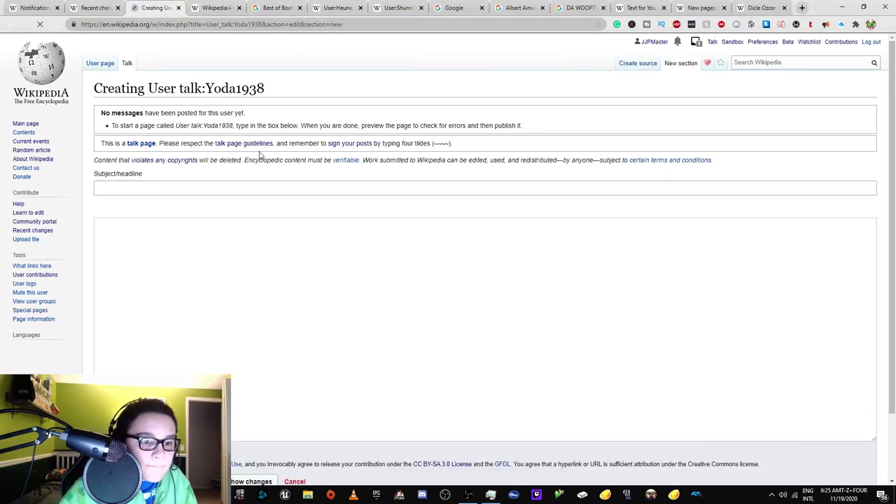
pyautogui.click(205, 185)
pyautogui.write('An')
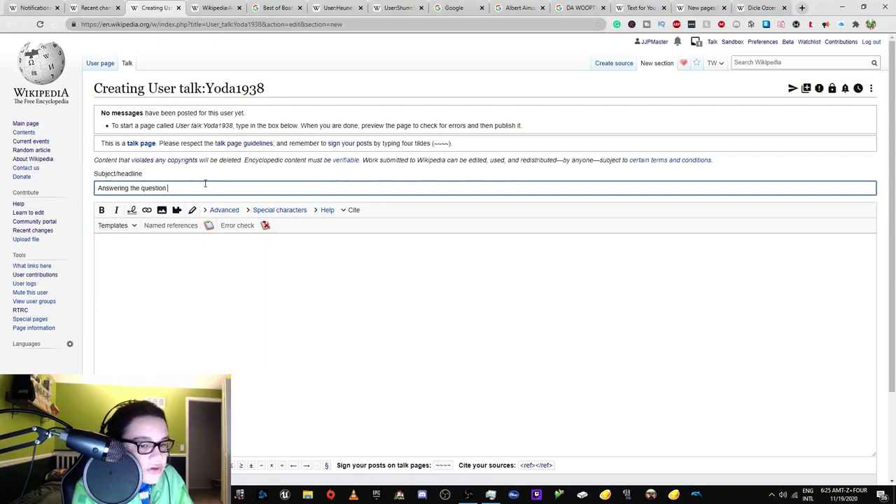
pyautogui.write('swer')
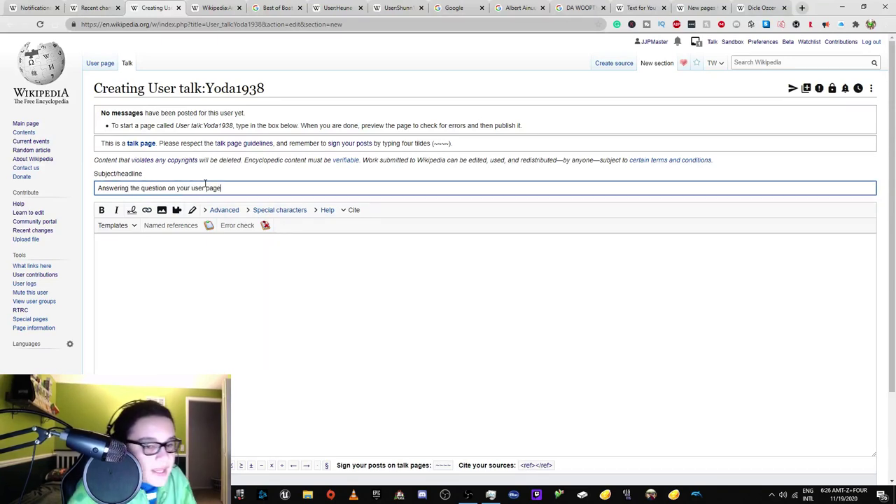
# Paste the reply into the new section and publish it, then test its link and return to the talk page.
pyautogui.hotkey('ctrl', 'v')
pyautogui.scroll(-2, 215, 256)
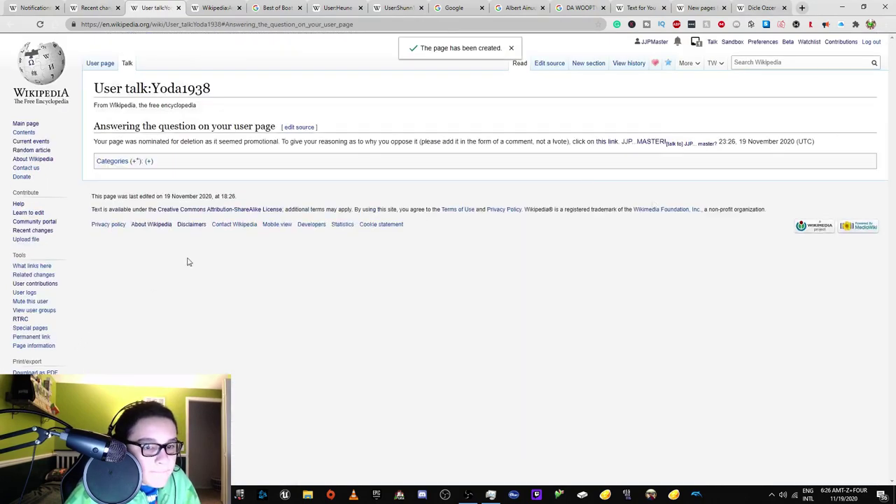
pyautogui.click(616, 143)
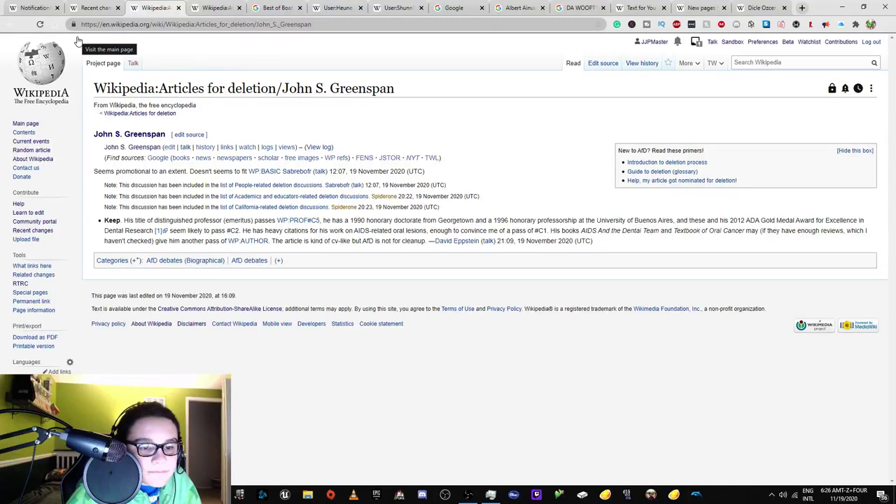
pyautogui.click(10, 24)
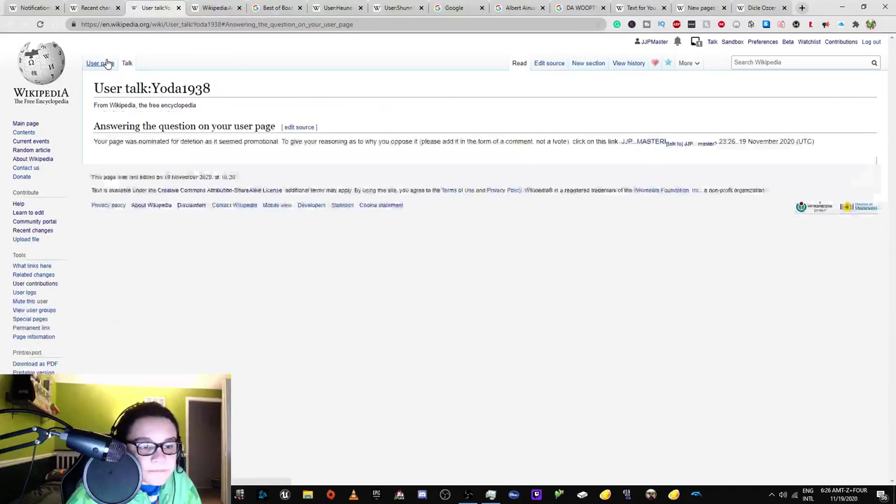
# Open the 14:26 ParasitoidWasp userbox page from recent changes in a new tab and close the leftover talk and deletion discussion tabs.
pyautogui.click(95, 5)
pyautogui.scroll(-2, 188, 224)
pyautogui.rightClick(254, 173)
pyautogui.click(287, 183)
pyautogui.click(259, 8)
pyautogui.click(165, 8)
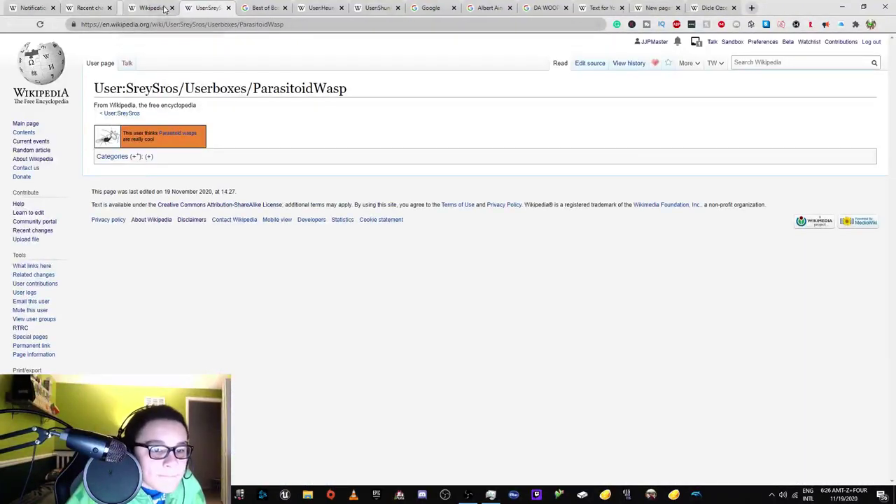
pyautogui.click(165, 8)
pyautogui.moveTo(188, 140)
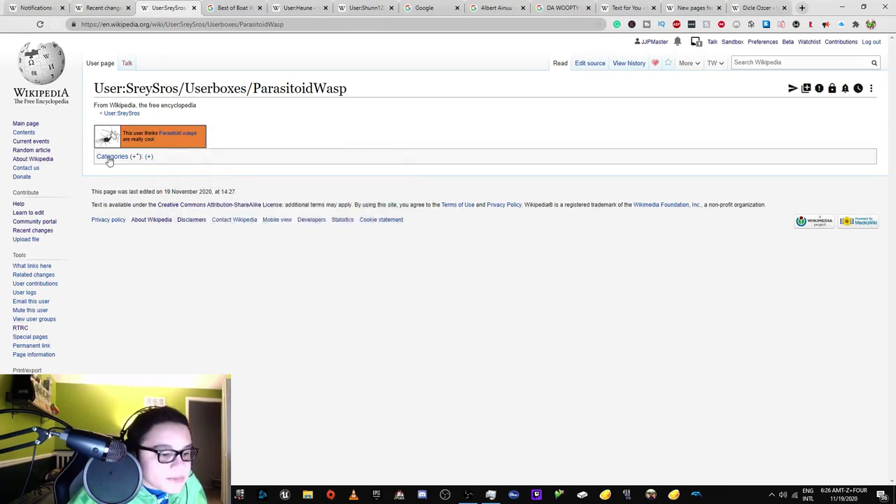
# Open the 14:25 user page about Wiki Ed course enrolment in a new tab, then close it and the userbox tab.
pyautogui.click(117, 7)
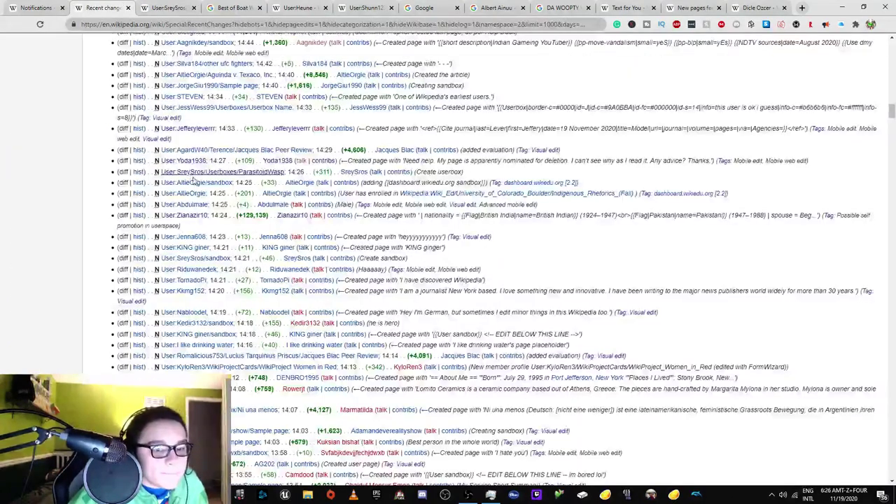
pyautogui.middleClick(188, 194)
pyautogui.click(181, 9)
pyautogui.click(207, 7)
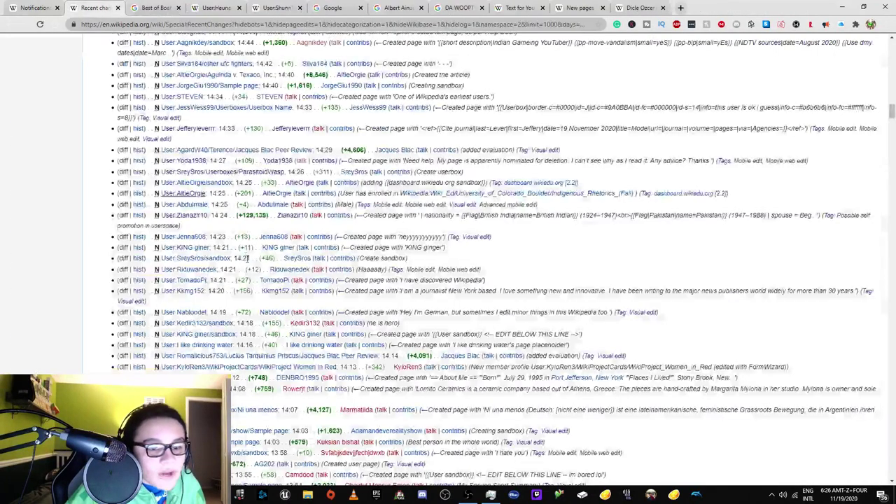
# Open the 14:23 user page from recent changes in a new tab and view its content.
pyautogui.scroll(-1, 189, 188)
pyautogui.middleClick(175, 174)
pyautogui.click(181, 9)
pyautogui.click(183, 7)
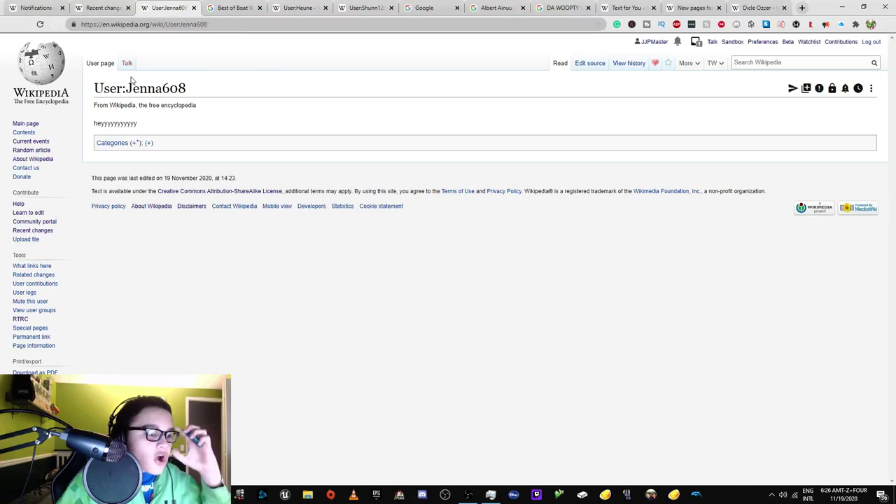
pyautogui.moveTo(180, 26); pyautogui.dragTo(187, 26)
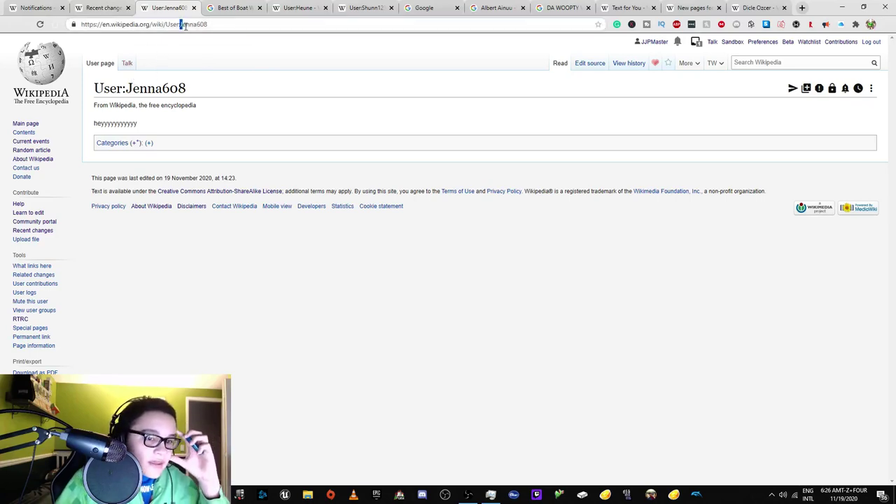
pyautogui.write('Flo')
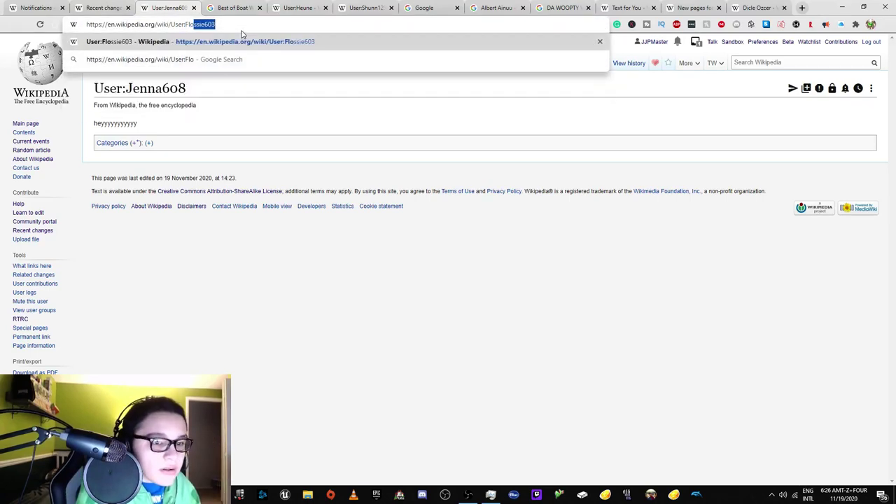
pyautogui.press('Return')
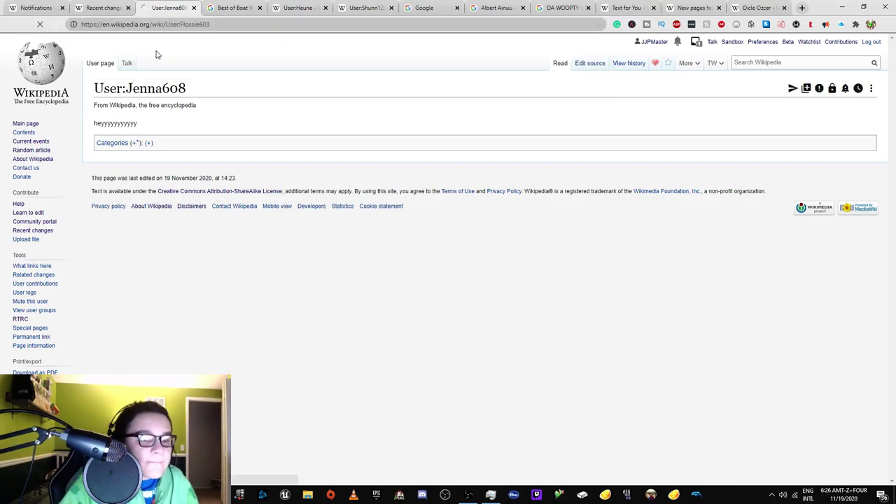
pyautogui.click(129, 63)
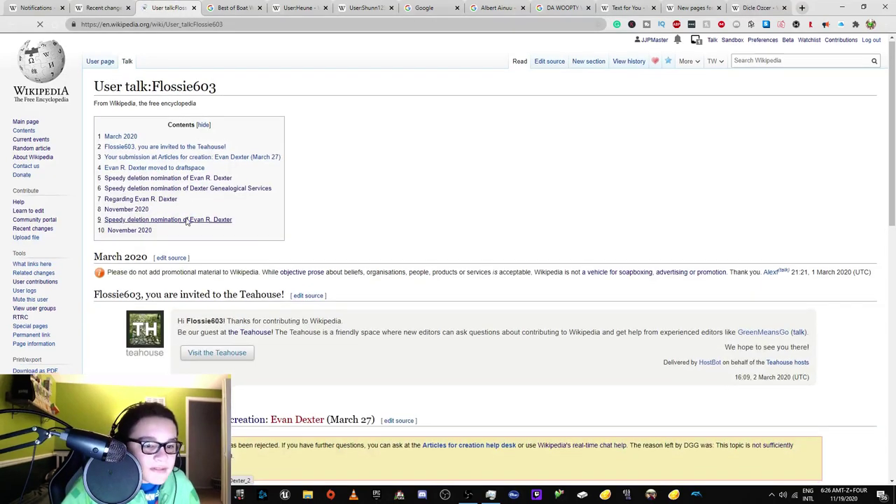
pyautogui.scroll(-10, 265, 220)
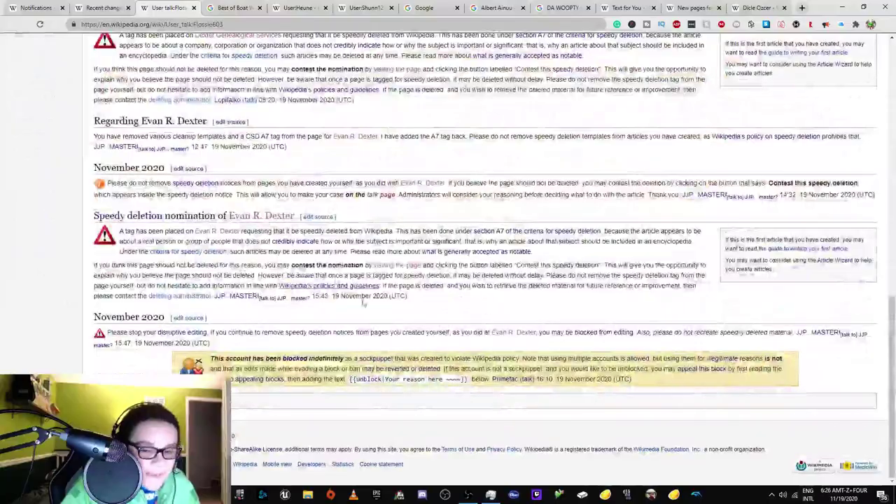
pyautogui.scroll(10, 265, 220)
pyautogui.click(100, 63)
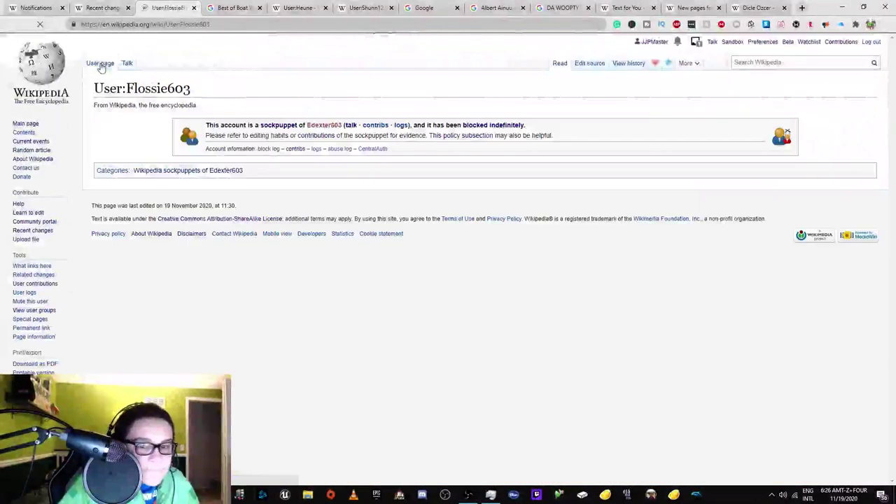
pyautogui.click(10, 25)
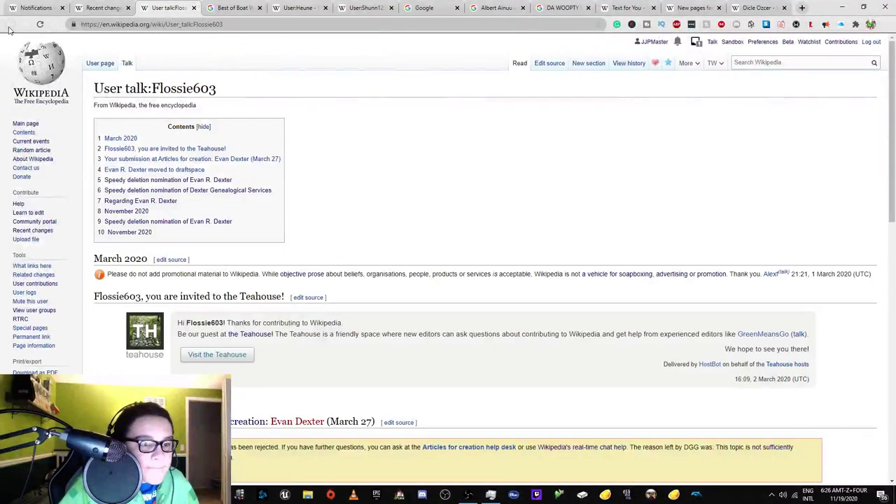
pyautogui.click(11, 25)
pyautogui.click(11, 24)
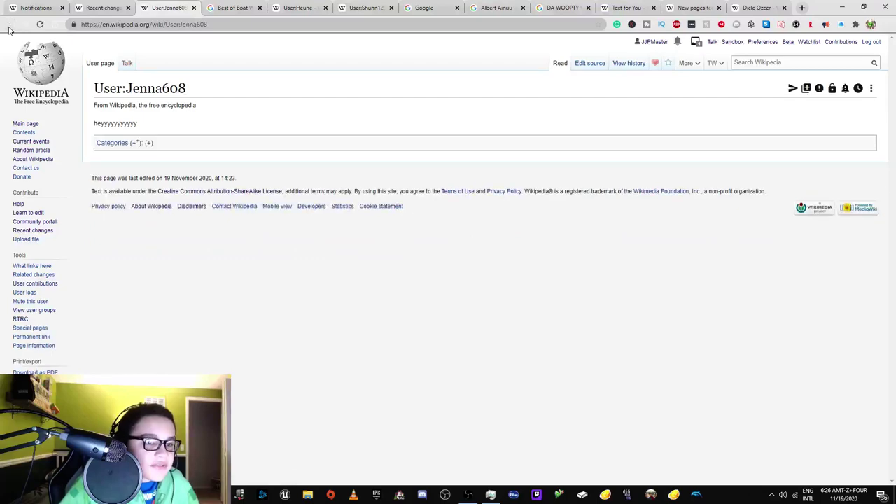
pyautogui.click(117, 6)
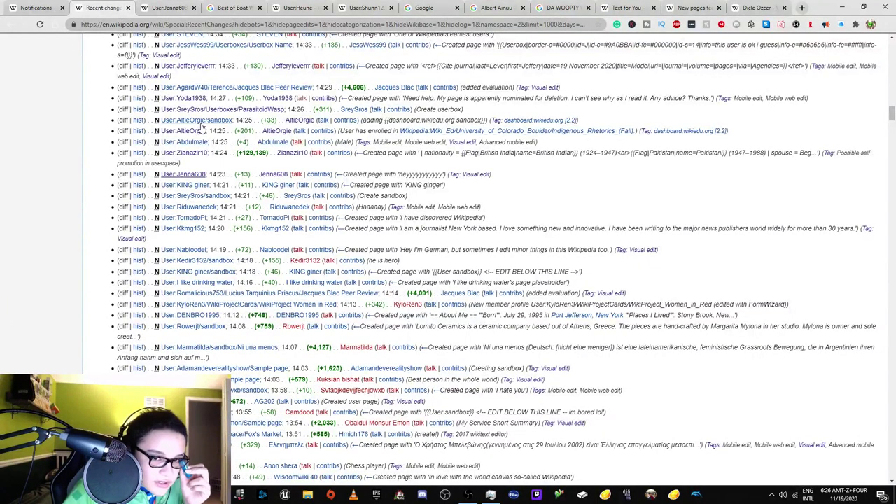
pyautogui.rightClick(181, 187)
pyautogui.click(210, 192)
pyautogui.click(168, 5)
pyautogui.click(168, 6)
pyautogui.click(105, 7)
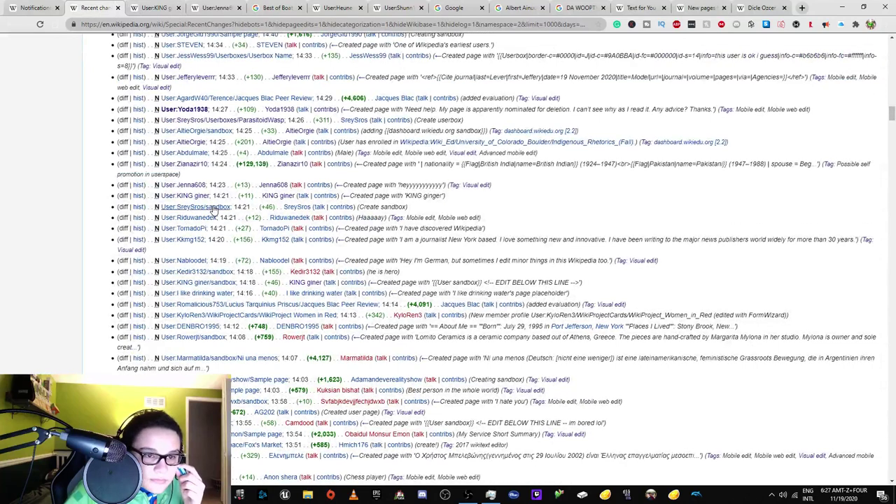
# Open the 14:34 user page from recent changes in a new tab and check the account's local and global contributions.
pyautogui.keyDown('ctrl'); pyautogui.keyDown('shift'); pyautogui.click(181, 45); pyautogui.keyUp('shift'); pyautogui.keyUp('ctrl')
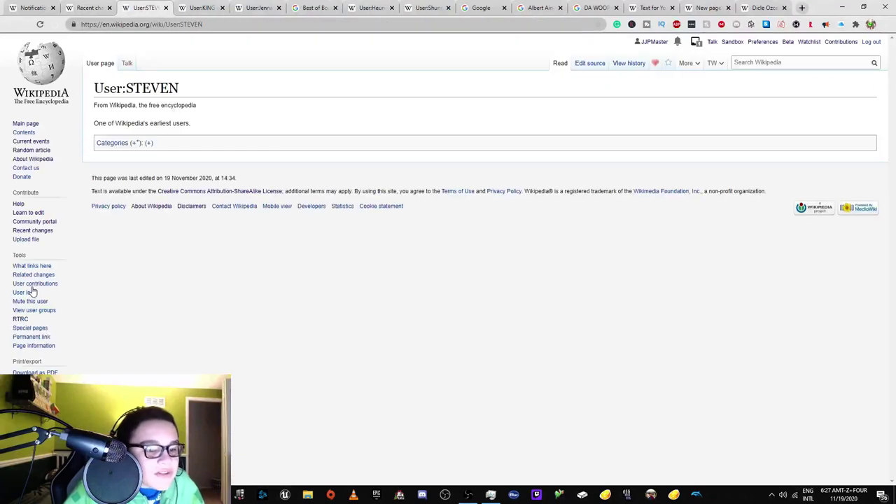
pyautogui.click(32, 284)
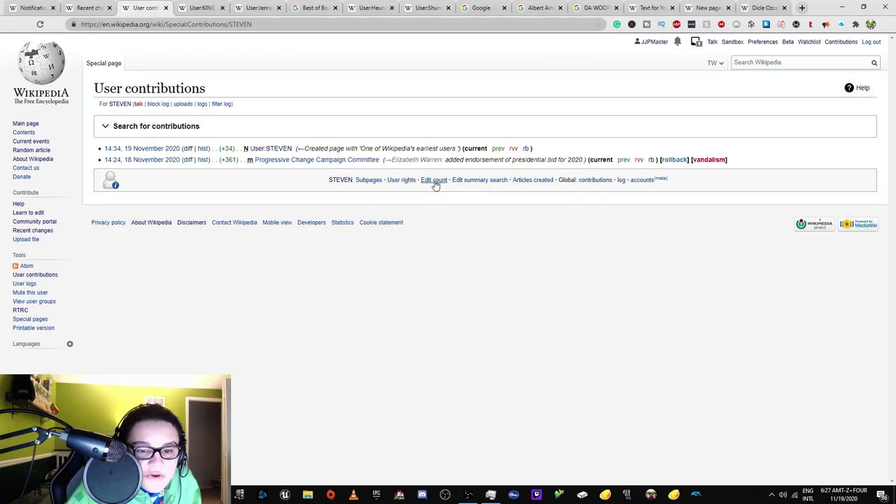
pyautogui.click(589, 181)
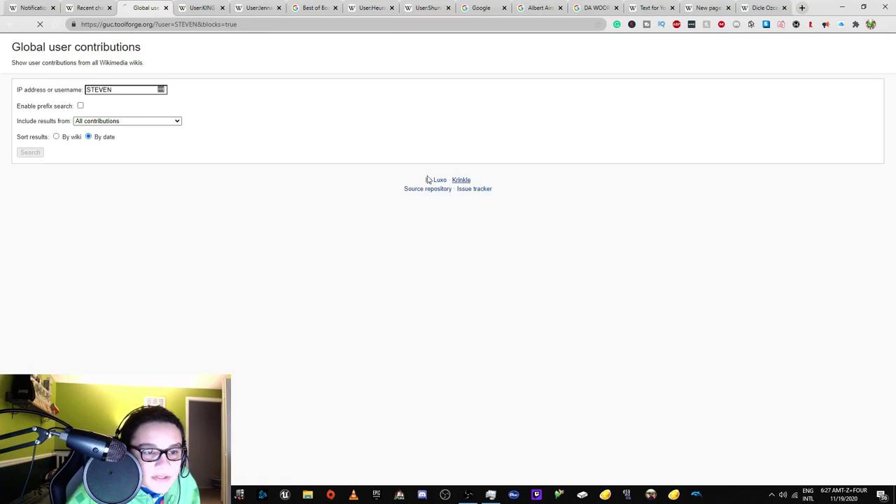
pyautogui.click(9, 25)
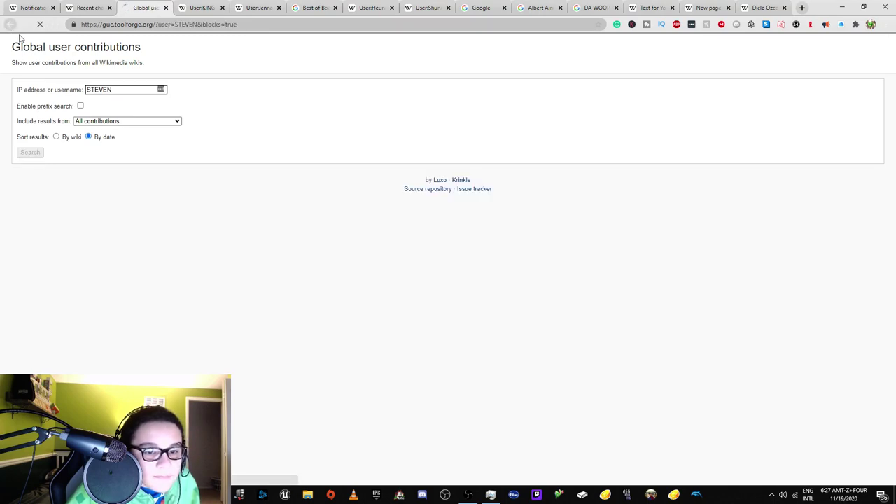
pyautogui.click(10, 28)
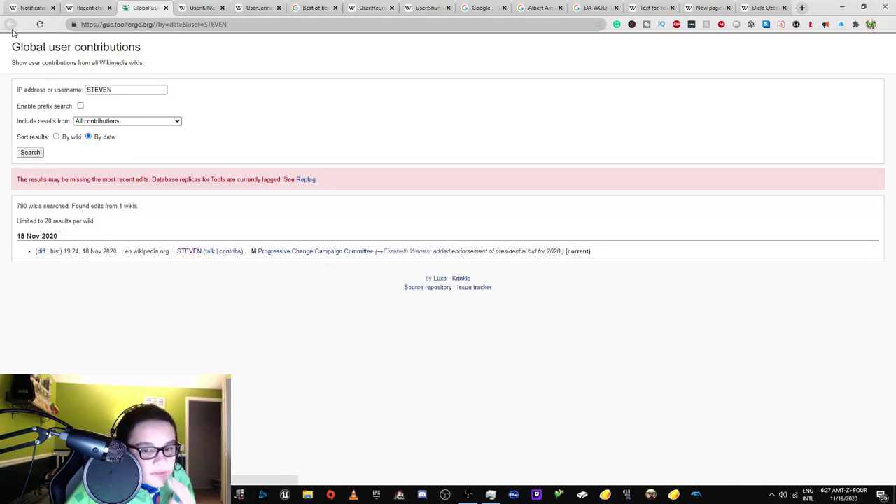
pyautogui.click(10, 28)
pyautogui.click(9, 28)
pyautogui.click(9, 28)
pyautogui.click(10, 28)
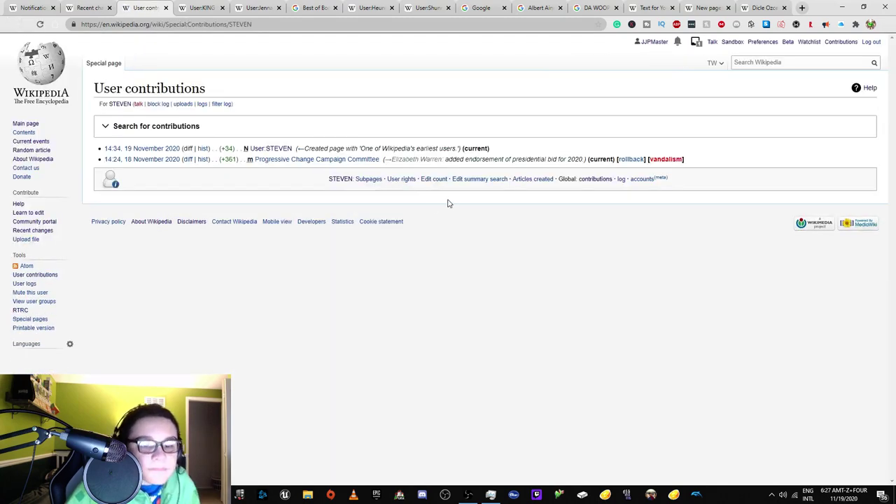
# Open the account's edit count statistics in a new tab from the contributions page.
pyautogui.rightClick(410, 182)
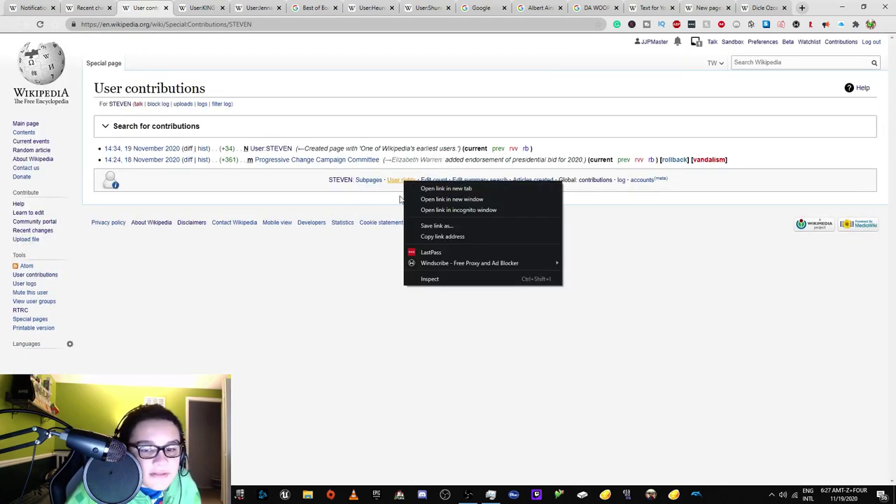
pyautogui.click(343, 253)
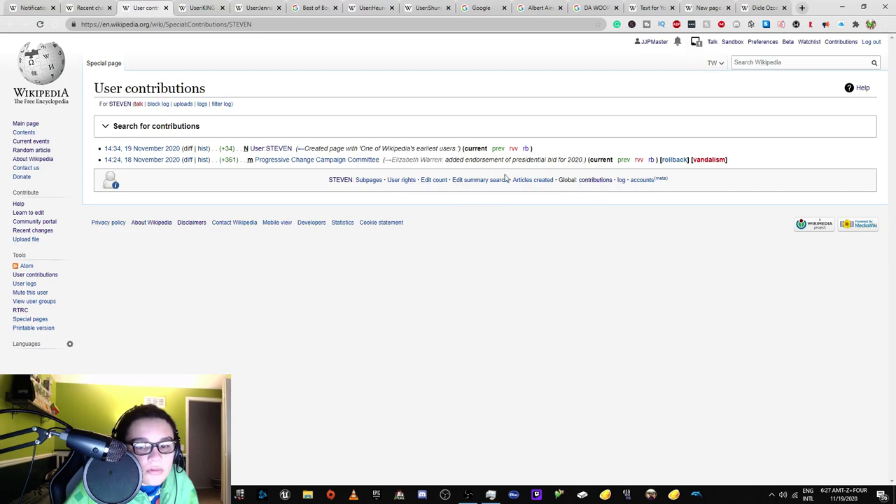
pyautogui.rightClick(429, 181)
pyautogui.click(455, 185)
pyautogui.click(202, 6)
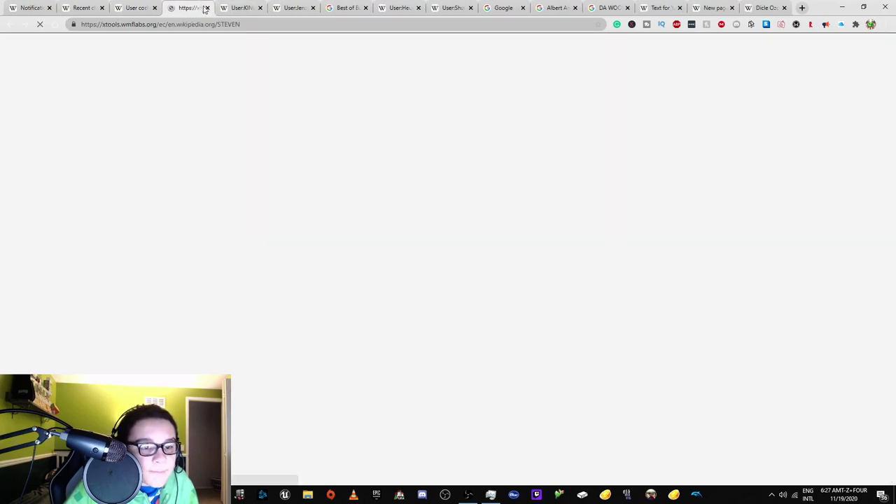
# Examine the account's XTools statistics, including first edit date, total edits, time card and top edited pages.
pyautogui.scroll(-3, 238, 232)
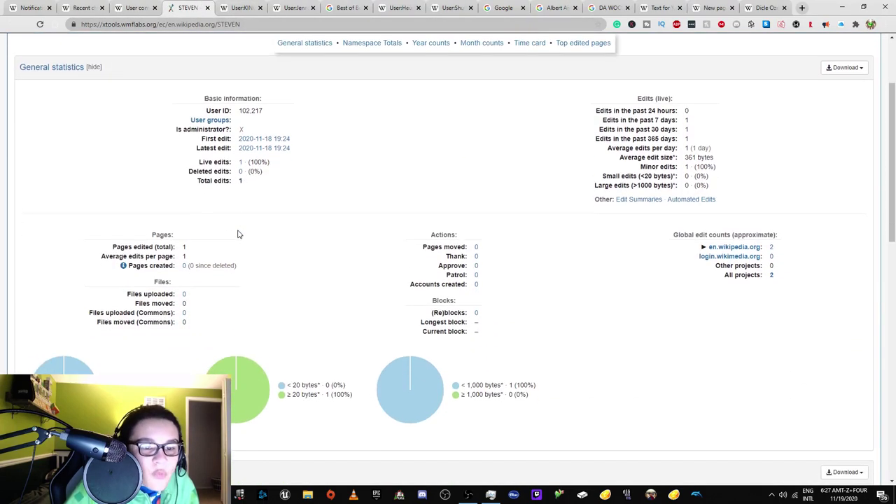
pyautogui.scroll(-12, 238, 232)
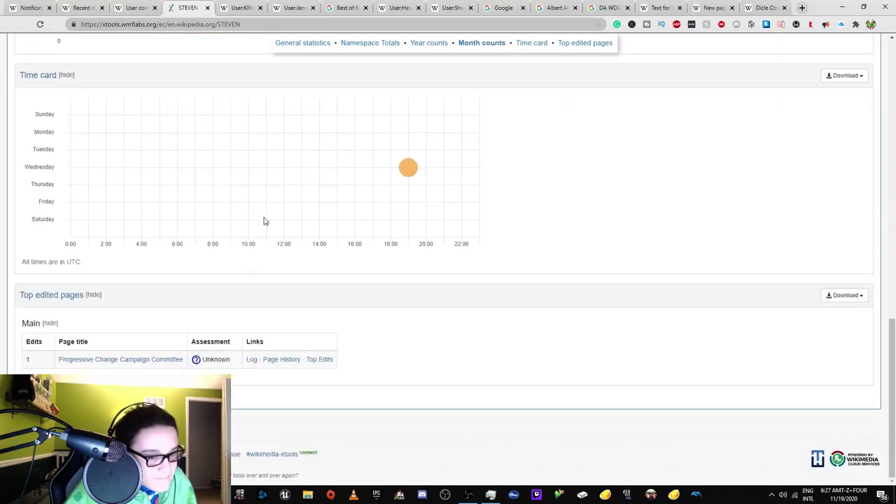
pyautogui.scroll(12, 270, 230)
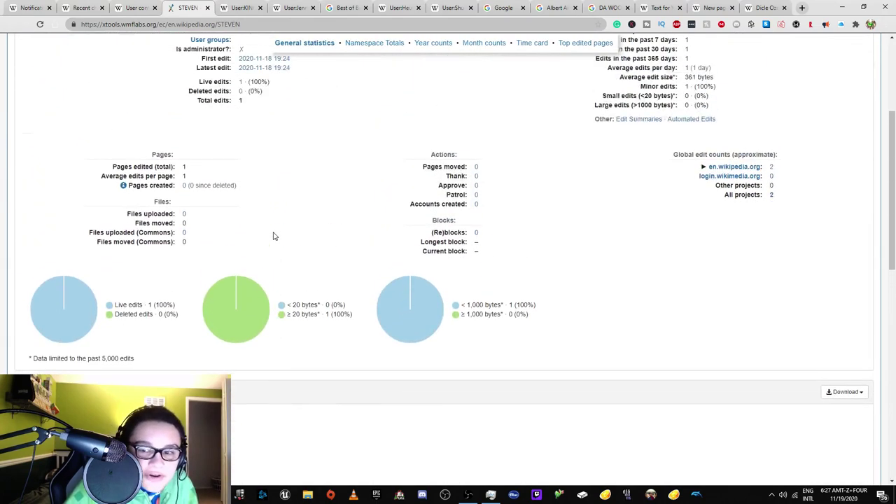
pyautogui.scroll(2, 281, 231)
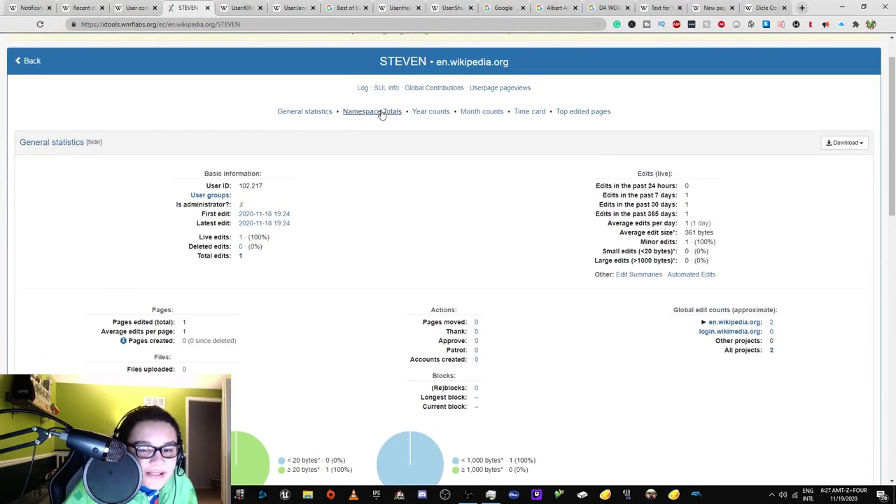
pyautogui.scroll(-8, 385, 176)
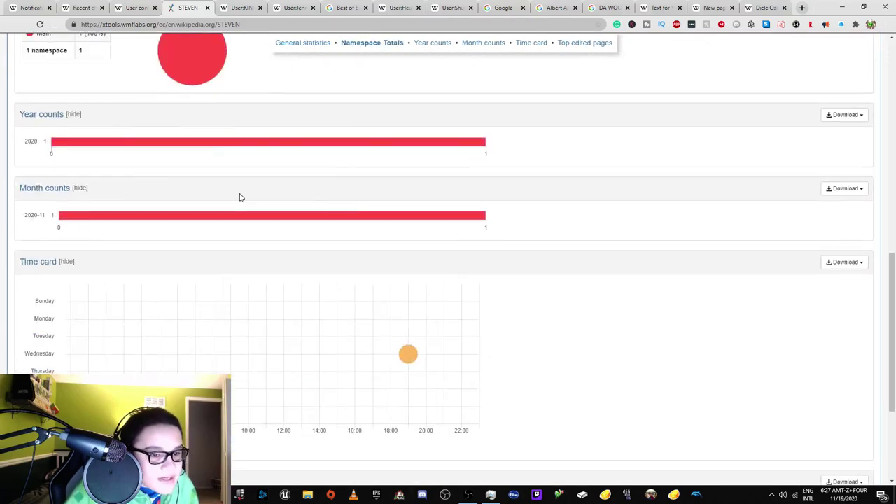
pyautogui.scroll(-3, 238, 199)
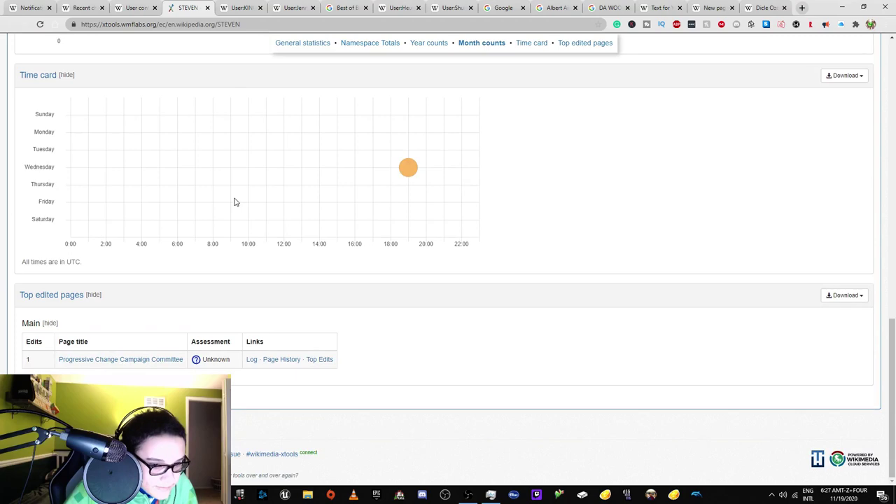
pyautogui.scroll(10, 235, 202)
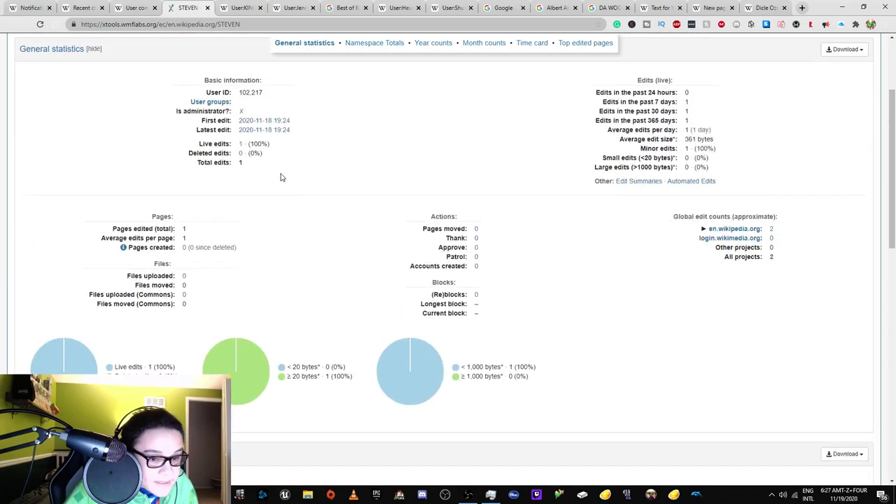
pyautogui.scroll(2, 272, 192)
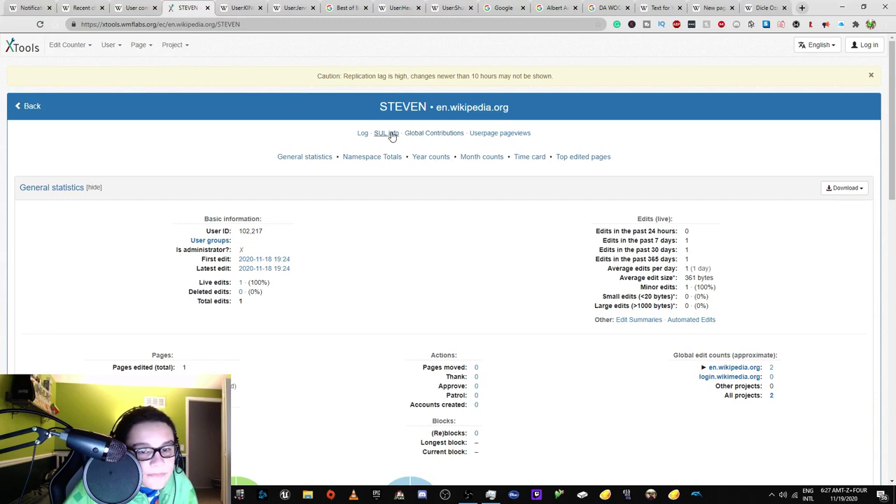
# View the account's public logs in a new tab and return from the contributions to the 14:34 user page.
pyautogui.click(361, 133)
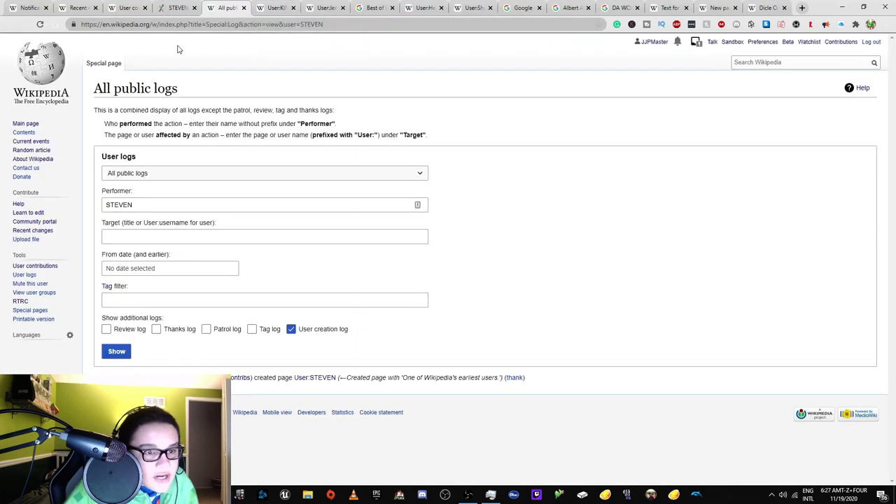
pyautogui.click(129, 7)
pyautogui.click(78, 8)
pyautogui.click(114, 8)
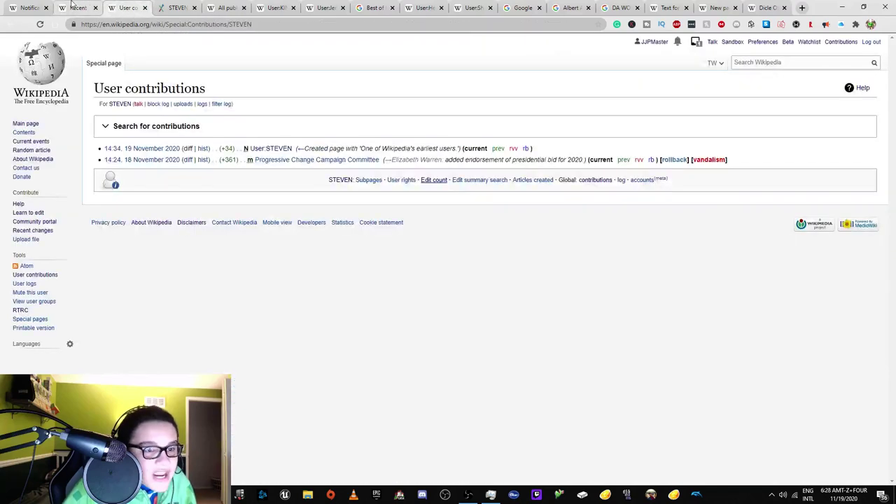
pyautogui.click(117, 106)
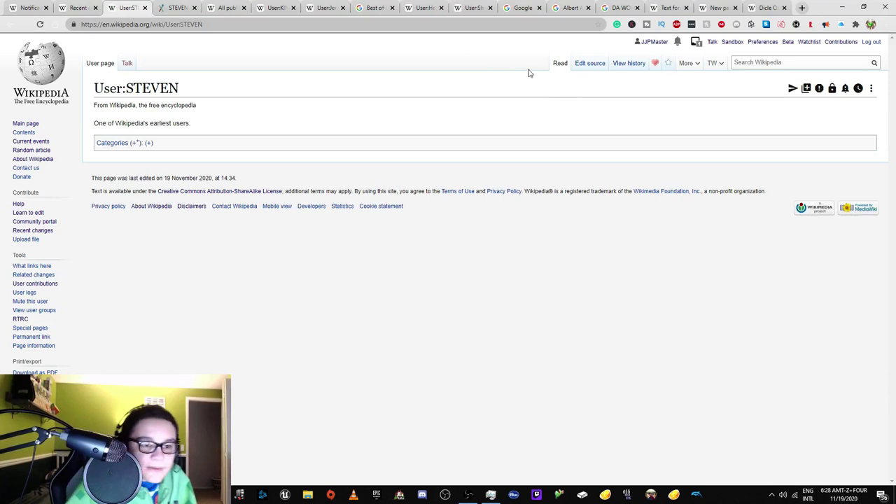
# Draft a signed talk page section headed "You are not one of WP's earliest users." reading "You created your account a day ago." and discard it.
pyautogui.click(126, 63)
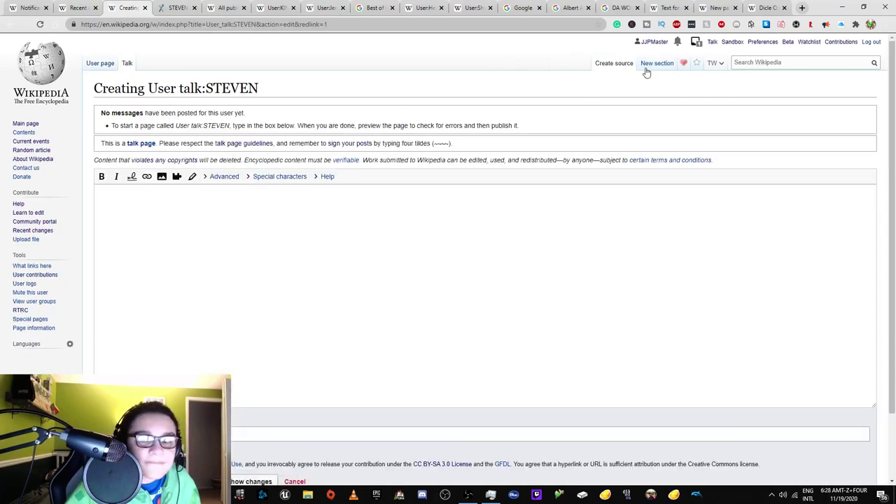
pyautogui.click(166, 187)
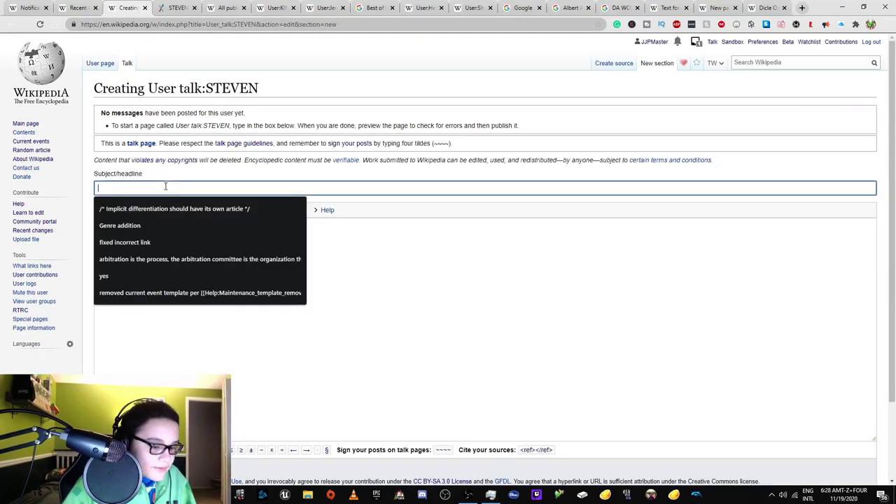
pyautogui.write("You are not one of WP's earliest")
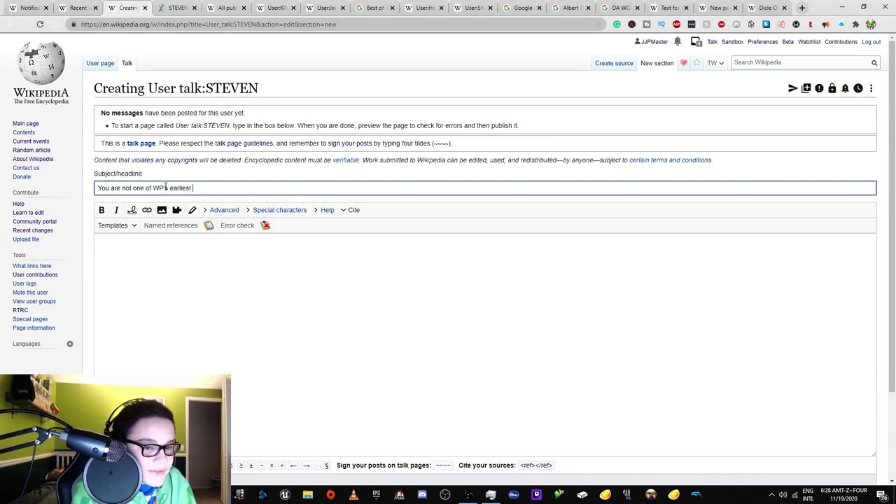
pyautogui.click(259, 355)
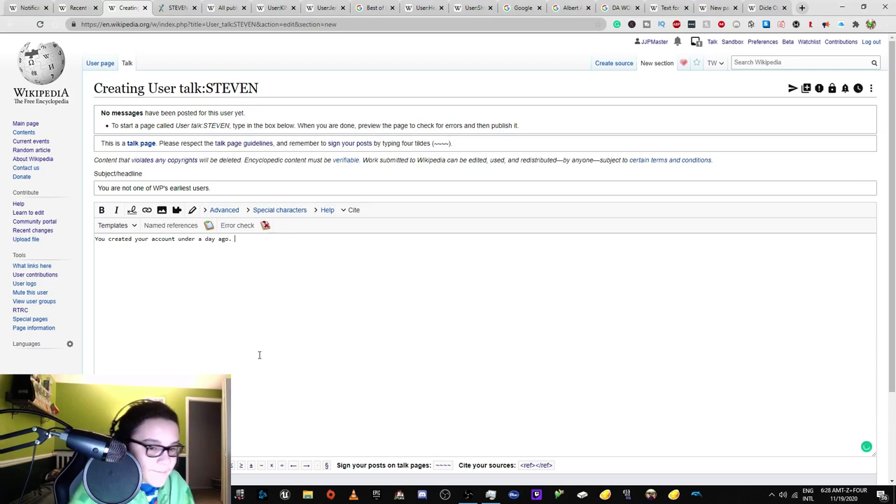
pyautogui.moveTo(187, 238)
pyautogui.click(197, 256)
pyautogui.scroll(-2, 99, 305)
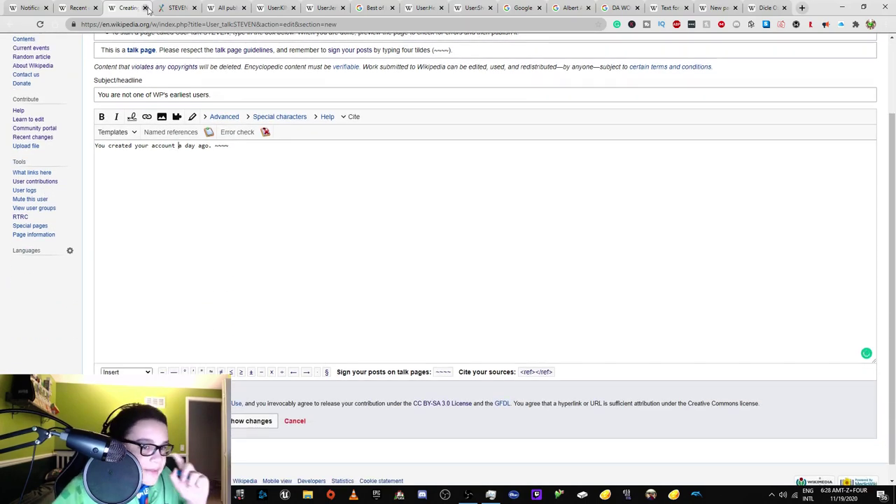
pyautogui.click(145, 7)
pyautogui.click(494, 77)
# Return to recent changes, open the 14:19 user page in a new tab and view it.
pyautogui.hotkey('ctrl', 'shift', 'Tab')
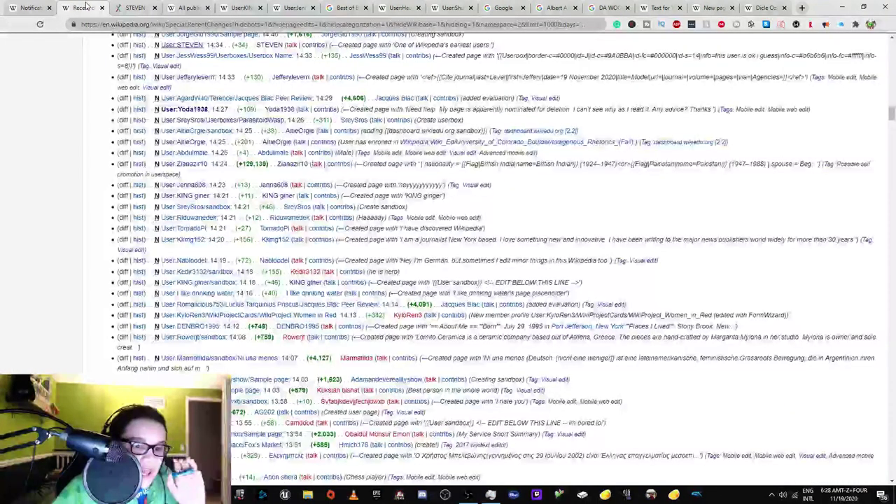
pyautogui.scroll(-3, 233, 179)
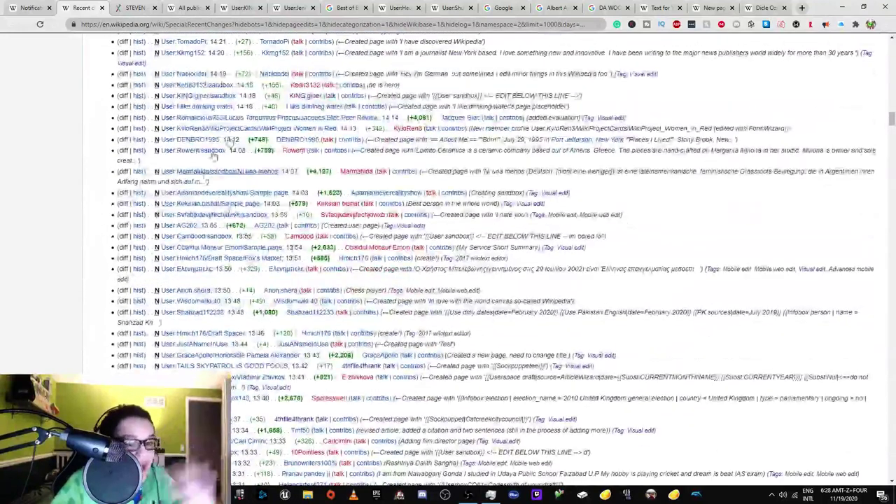
pyautogui.rightClick(203, 76)
pyautogui.click(231, 82)
pyautogui.hotkey('ctrl', 'Tab')
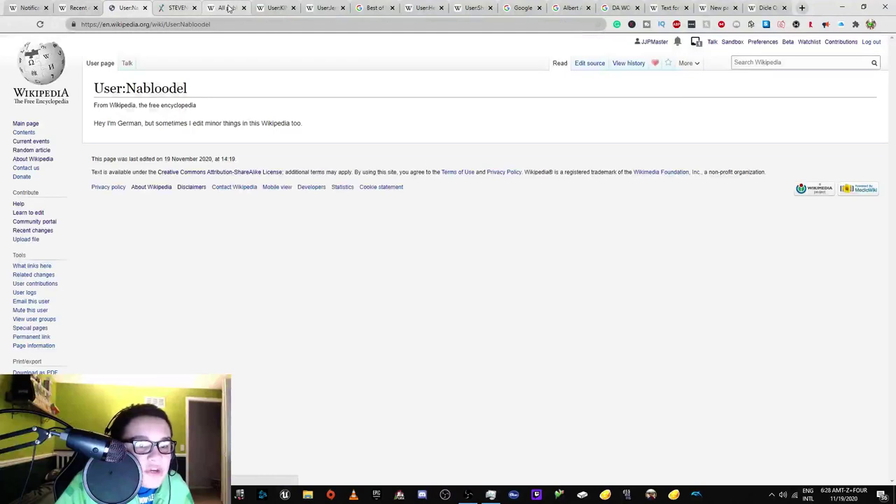
# Close all the open tabs that follow the XTools statistics tab.
pyautogui.click(244, 8)
pyautogui.click(244, 8)
pyautogui.click(243, 7)
pyautogui.click(244, 7)
pyautogui.click(244, 8)
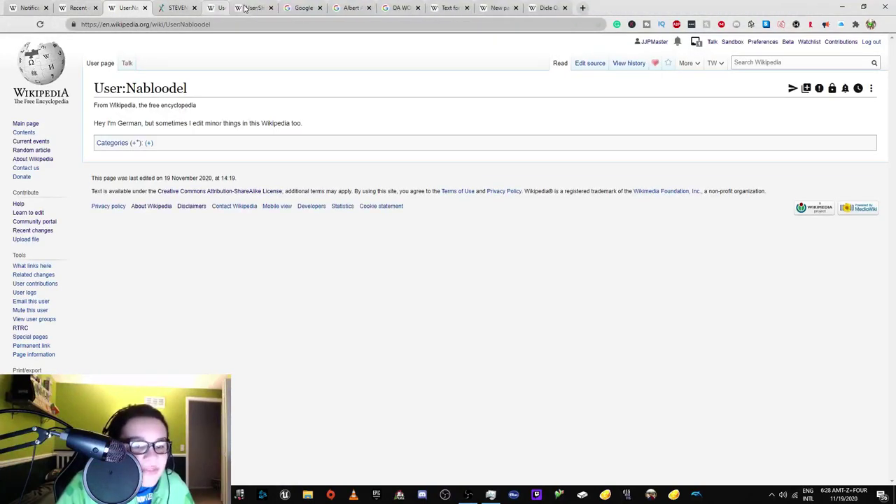
pyautogui.click(244, 8)
pyautogui.click(244, 7)
pyautogui.click(244, 8)
pyautogui.click(244, 7)
pyautogui.click(237, 7)
pyautogui.click(238, 8)
pyautogui.click(237, 8)
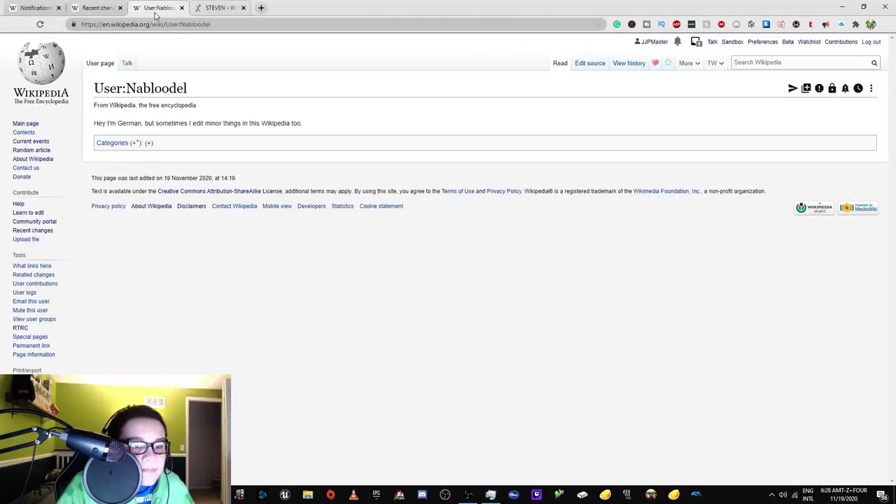
# View the 14:19 user's contributions and load their German Wikipedia list by changing the address's language code to "de".
pyautogui.click(42, 284)
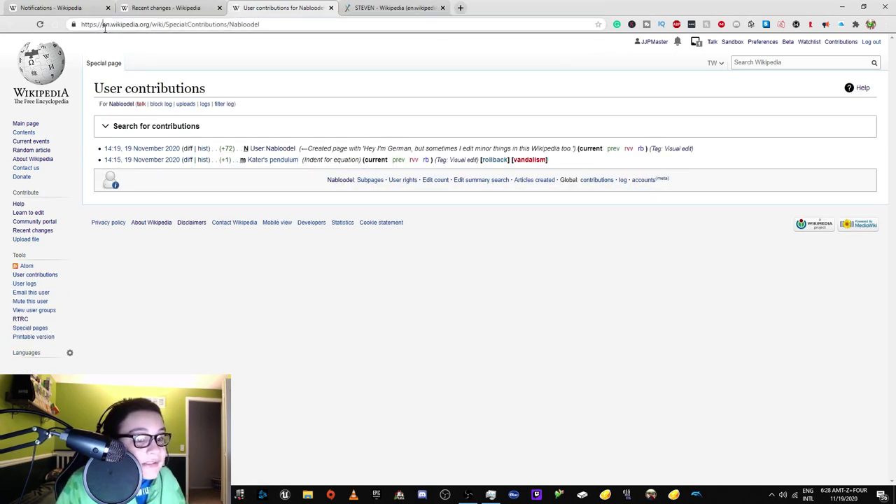
pyautogui.write('dwe')
pyautogui.press('BackSpace')
pyautogui.press('BackSpace')
pyautogui.write('e')
pyautogui.press('Return')
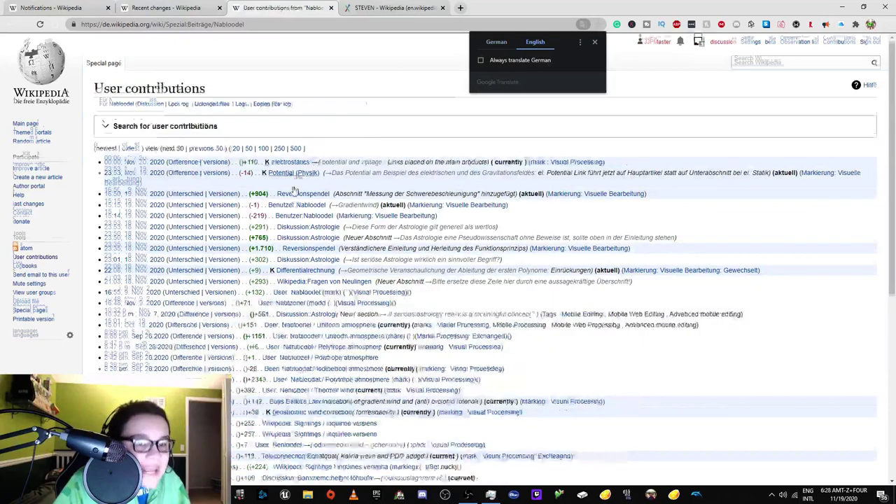
pyautogui.scroll(-5, 300, 203)
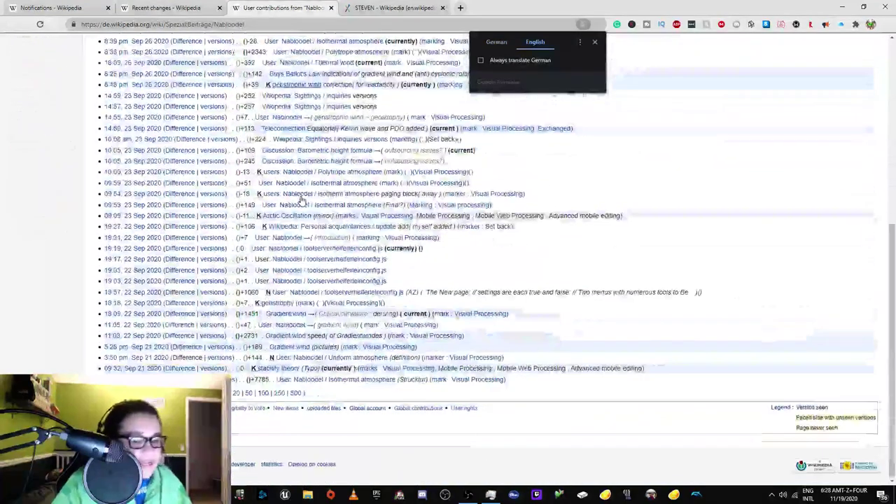
# Go back through the history from the German contributions list to the 14:19 user page.
pyautogui.click(10, 25)
pyautogui.click(11, 25)
pyautogui.click(11, 24)
pyautogui.click(11, 25)
# Open the 13:44 "Test" user page from recent changes in a new tab.
pyautogui.click(175, 7)
pyautogui.scroll(-3, 218, 184)
pyautogui.rightClick(217, 184)
pyautogui.click(221, 187)
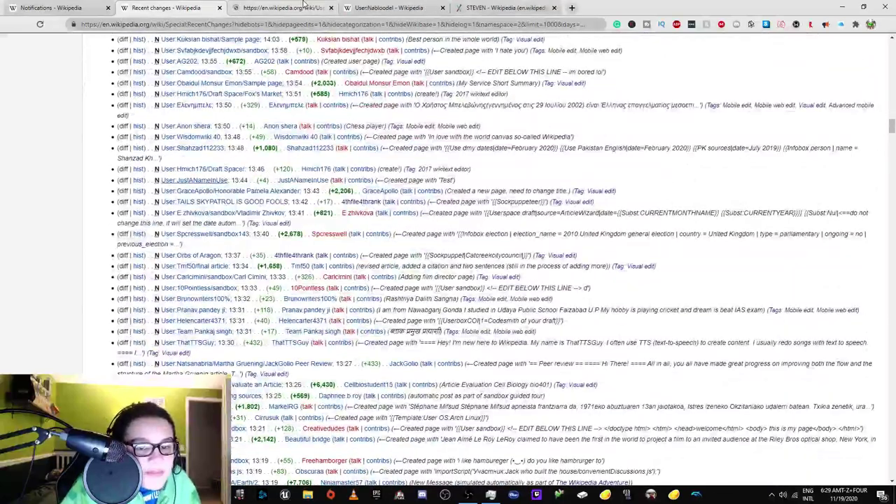
pyautogui.scroll(15, 804, 172)
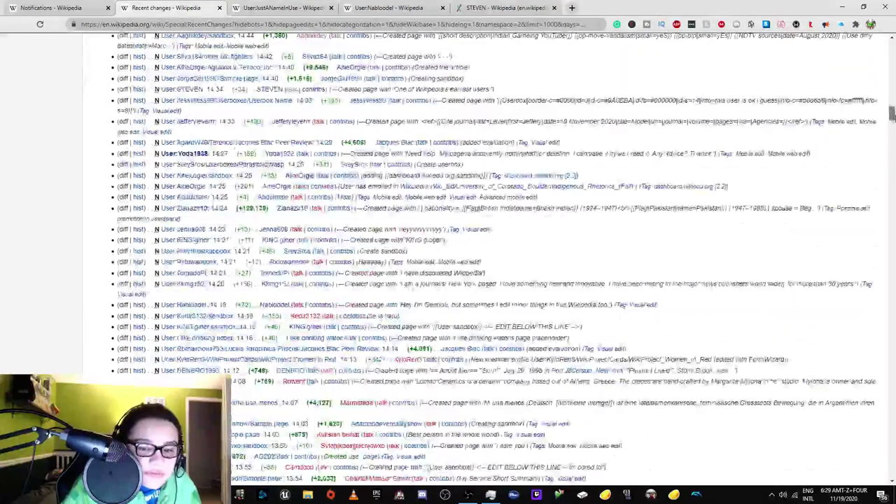
# Open the Bepac Business Institute user page from recent changes in a new tab and read its introduction.
pyautogui.scroll(10, 244, 257)
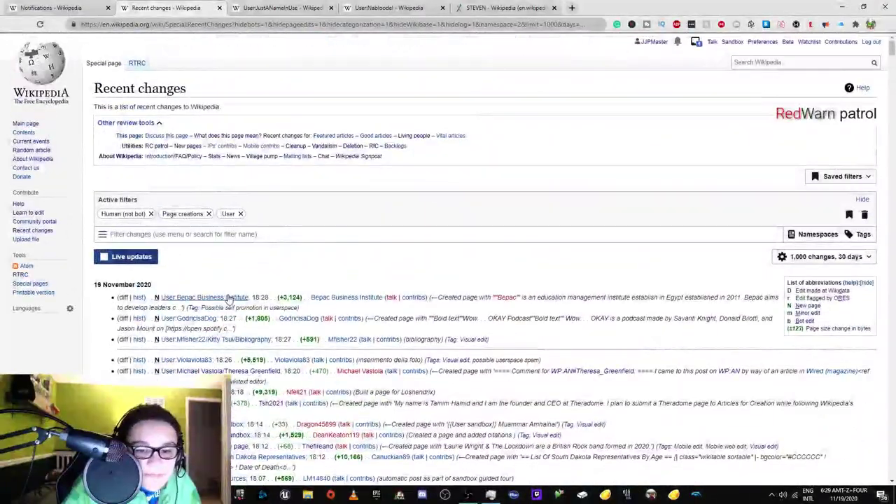
pyautogui.rightClick(228, 299)
pyautogui.click(258, 306)
pyautogui.click(414, 6)
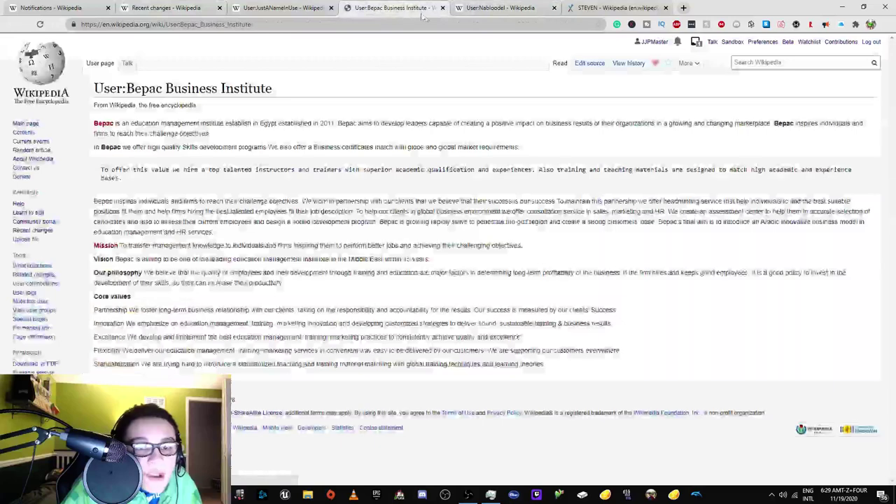
pyautogui.moveTo(261, 123); pyautogui.dragTo(711, 123)
pyautogui.moveTo(766, 121); pyautogui.dragTo(580, 123)
pyautogui.click(154, 130)
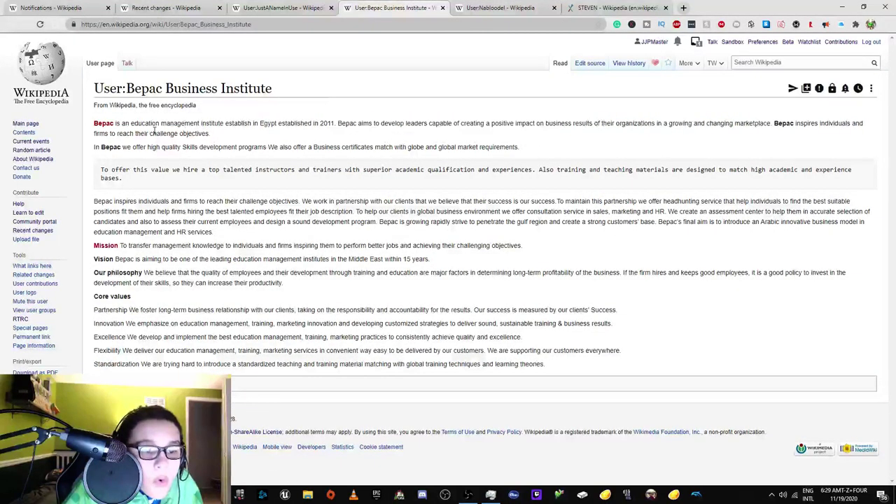
# Tag the Bepac Business Institute user page for speedy deletion with Twinkle, keeping the page creator notification on.
pyautogui.moveTo(715, 66)
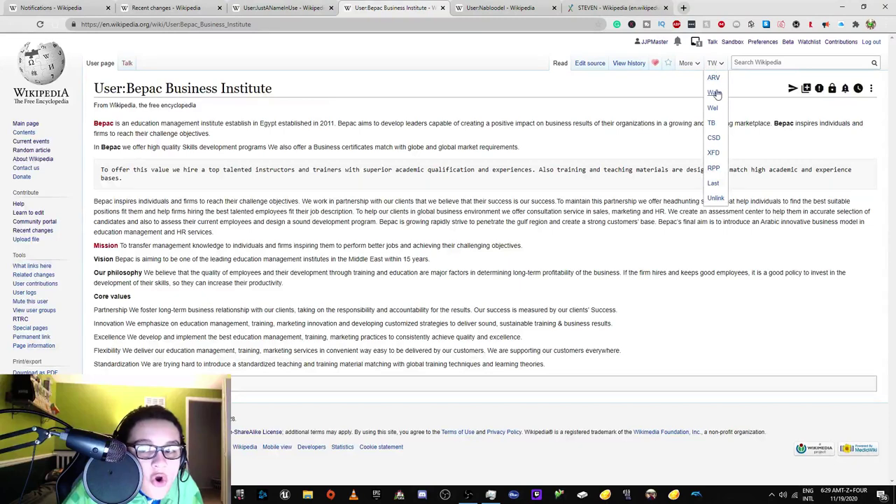
pyautogui.click(713, 138)
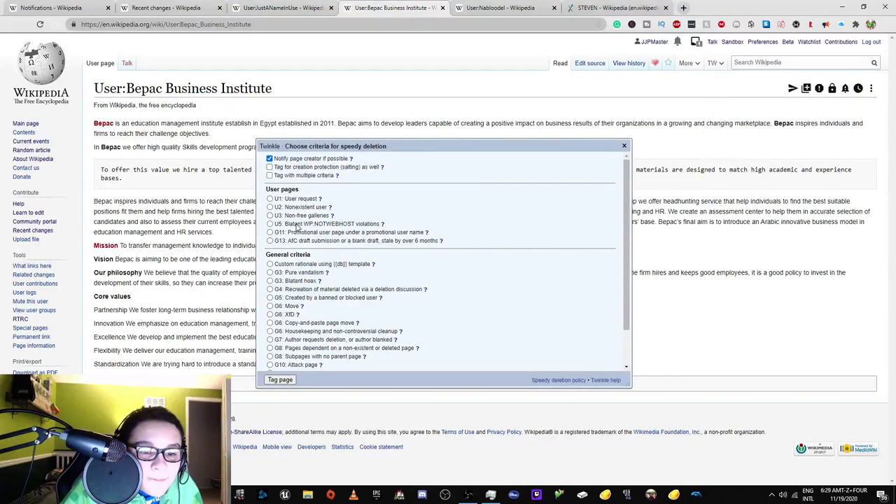
pyautogui.click(279, 379)
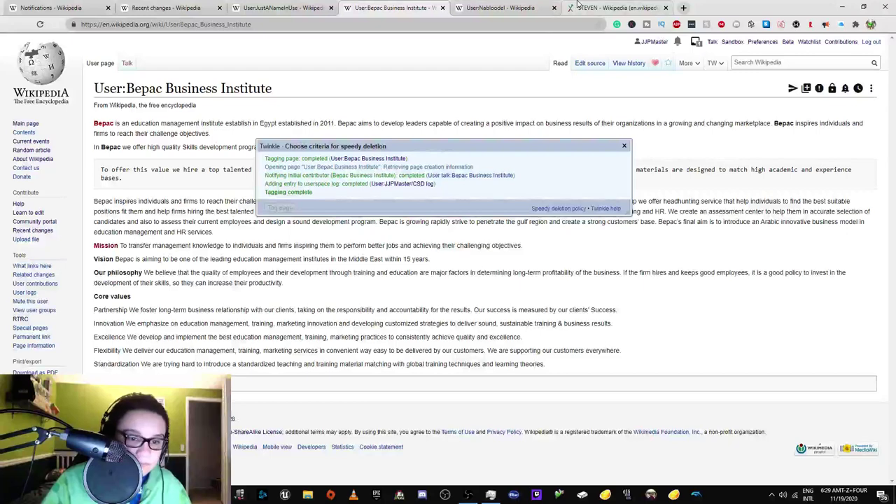
# View the browser's downloads page and its list of recently closed tabs.
pyautogui.click(533, 9)
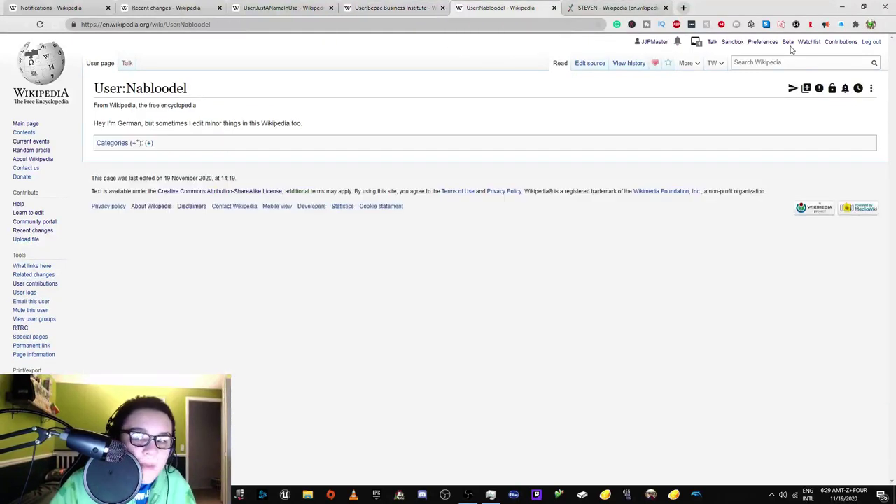
pyautogui.click(885, 24)
pyautogui.click(825, 84)
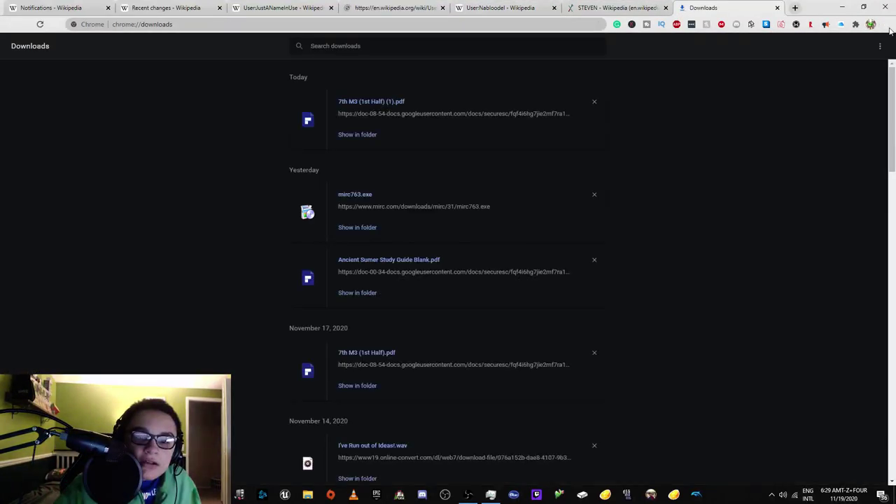
pyautogui.click(885, 24)
pyautogui.moveTo(799, 76)
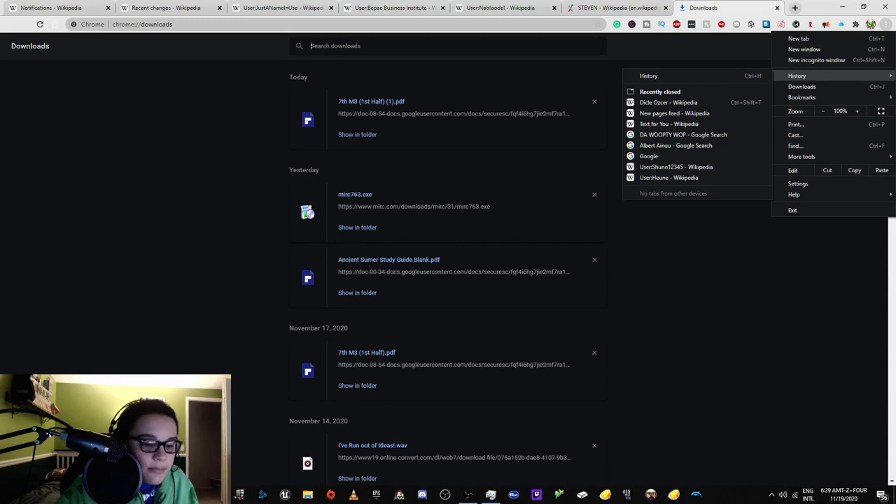
pyautogui.press('Escape')
# Check the hoax-tagged user page in the other browser window, along with its talk page and revision history.
pyautogui.hotkey('alt', 'Tab')
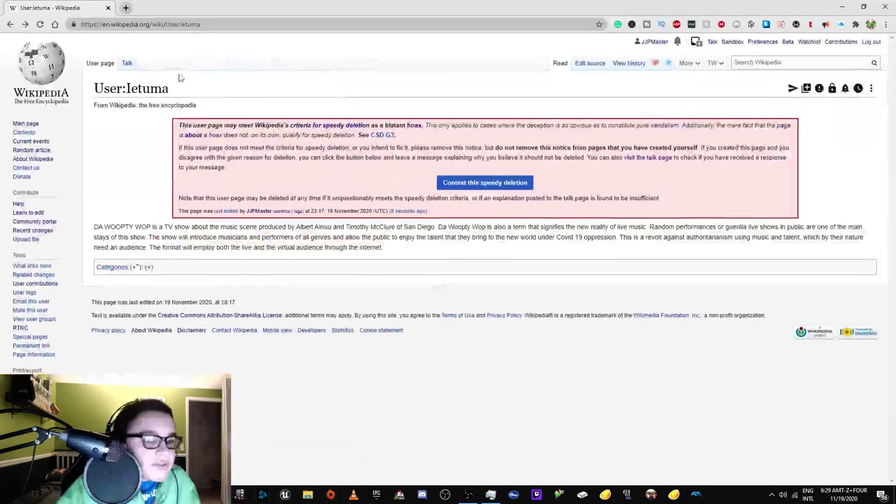
pyautogui.click(41, 24)
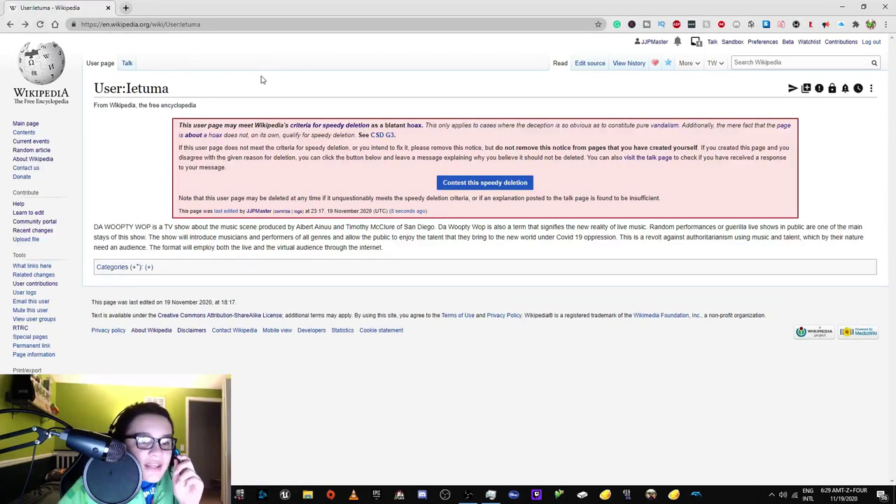
pyautogui.click(125, 63)
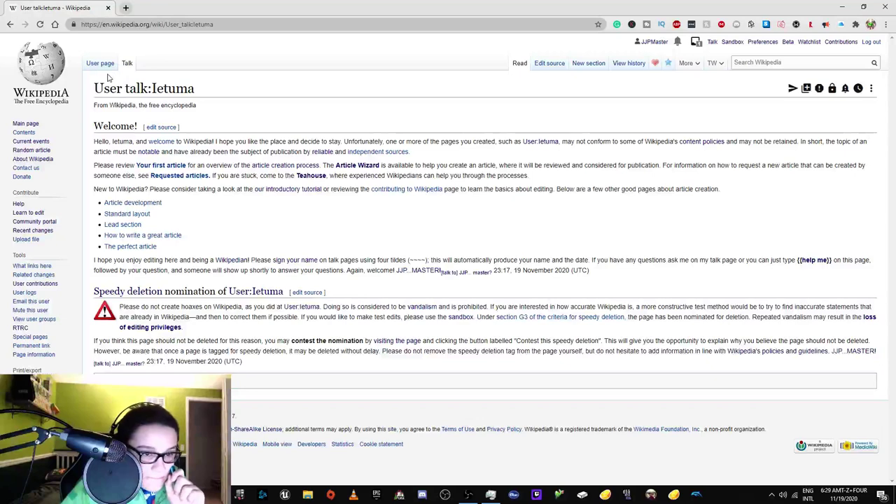
pyautogui.click(100, 68)
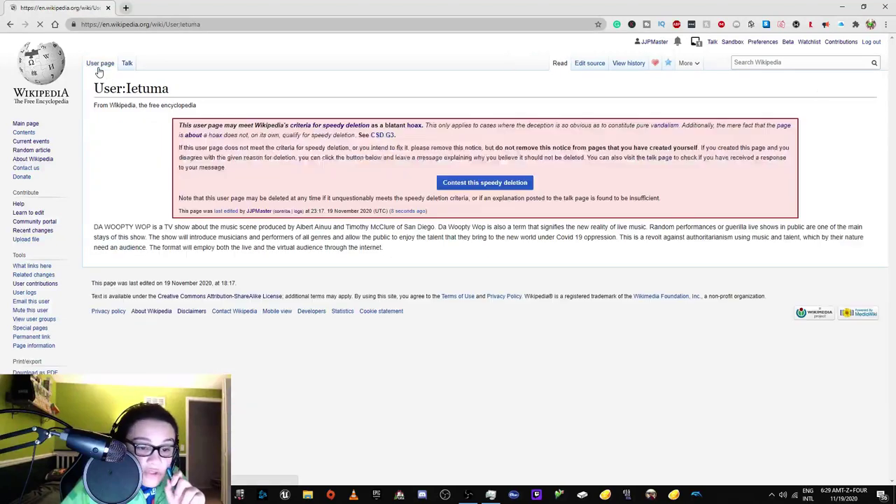
pyautogui.click(623, 65)
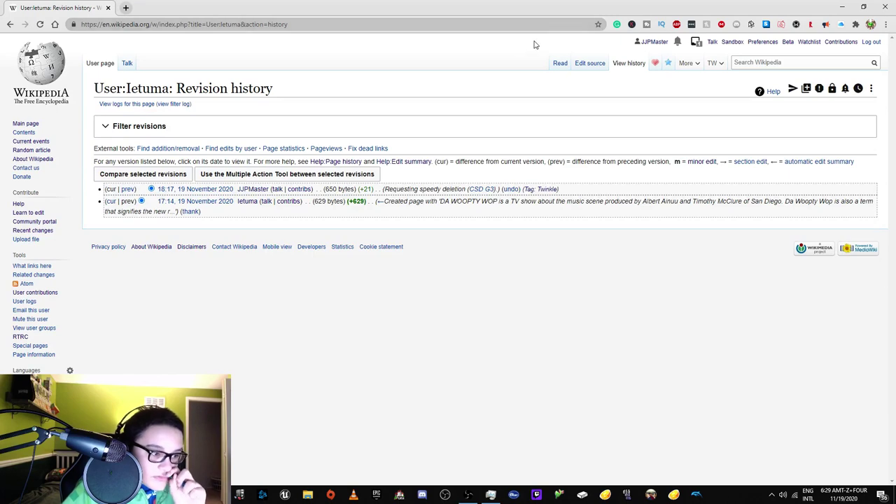
pyautogui.hotkey('ctrl', 'j')
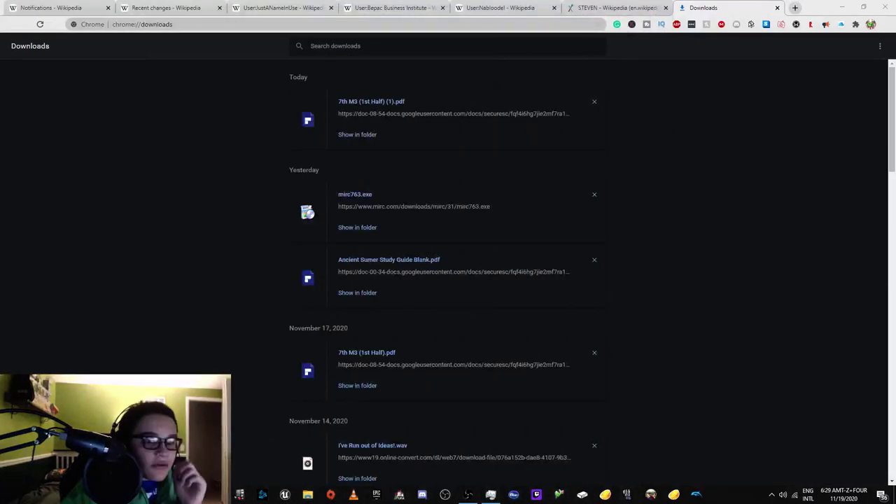
# Remove the User namespace filter from the recent changes list.
pyautogui.click(294, 8)
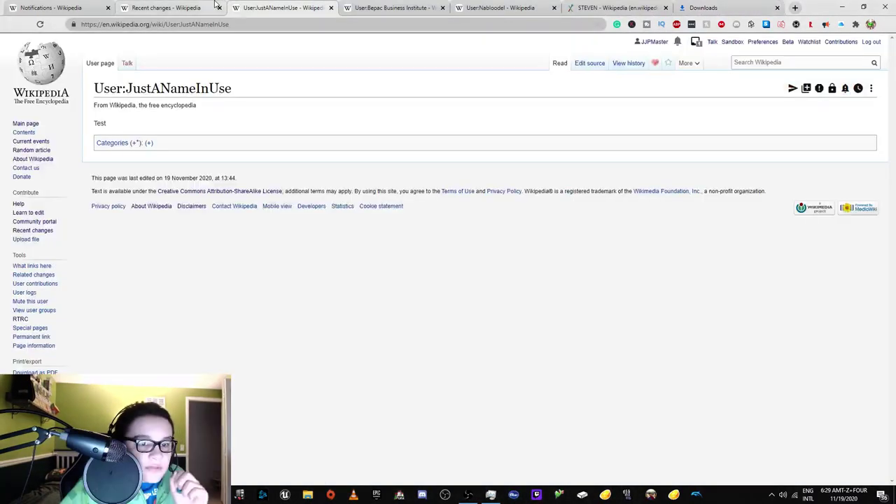
pyautogui.click(168, 7)
pyautogui.scroll(-2, 256, 118)
pyautogui.click(238, 147)
# Restrict the recent changes list to page creations in the (Article) namespace.
pyautogui.scroll(-10, 148, 265)
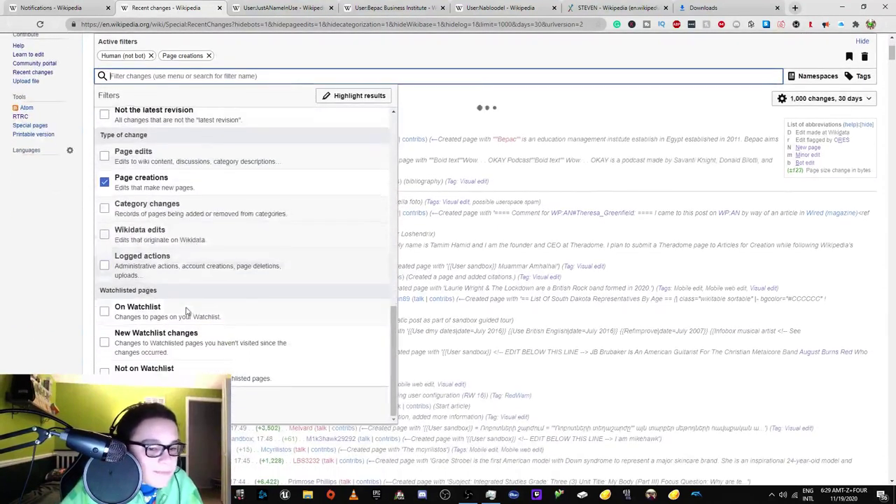
pyautogui.write('#')
pyautogui.scroll(-15, 154, 143)
pyautogui.press('BackSpace')
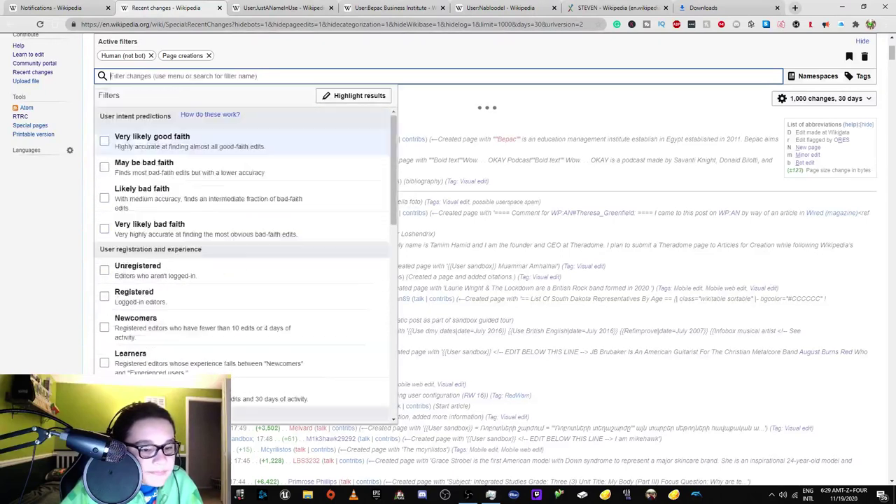
pyautogui.scroll(-5, 140, 140)
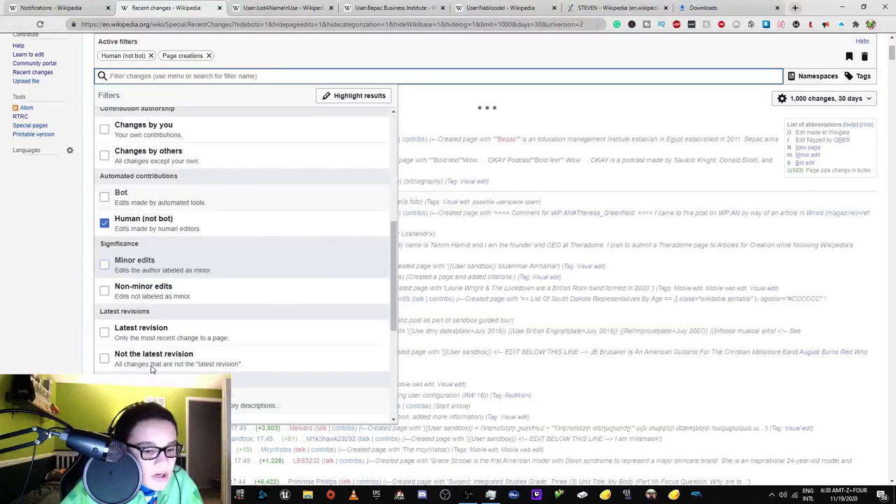
pyautogui.scroll(-10, 353, 281)
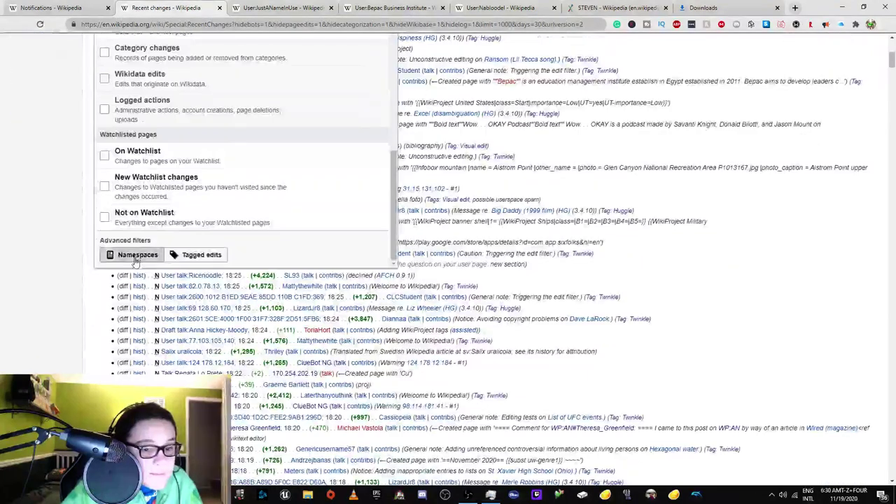
pyautogui.click(139, 254)
pyautogui.click(151, 88)
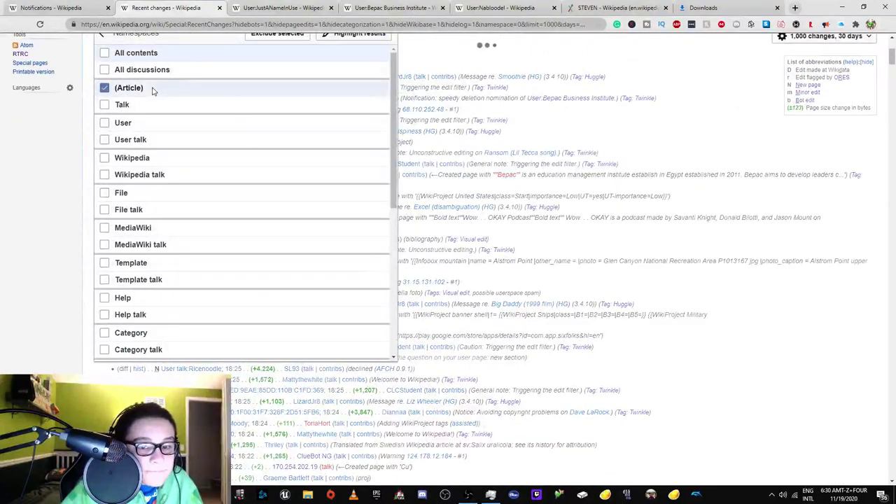
pyautogui.click(30, 162)
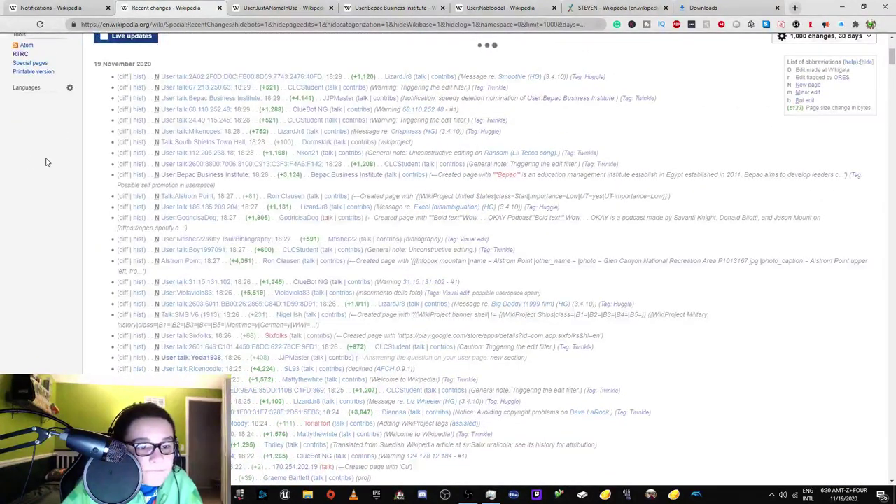
pyautogui.scroll(1, 63, 168)
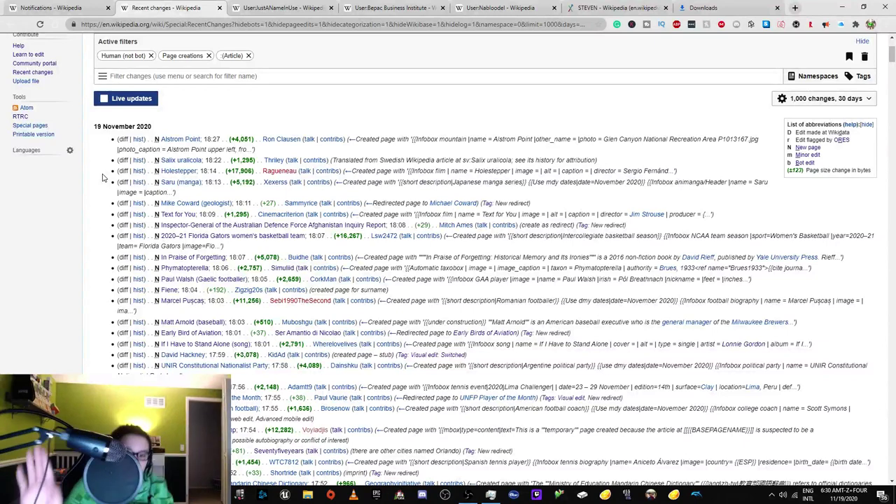
# Open the Salix uralicola article from recent changes in a new tab and open its source for editing.
pyautogui.click(168, 163)
pyautogui.rightClick(169, 162)
pyautogui.click(187, 170)
pyautogui.click(231, 8)
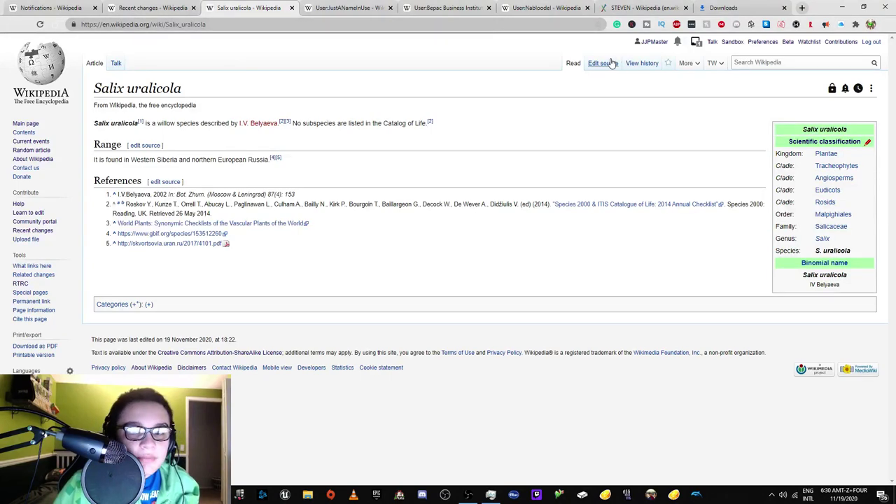
pyautogui.click(610, 63)
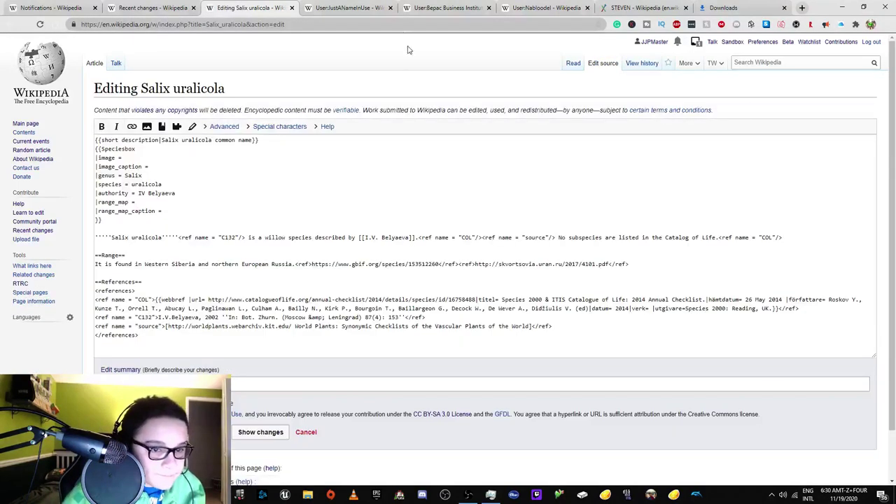
# Load Template:Rough translation in place of the "Test" user page and copy the template's name from the address.
pyautogui.hotkey('ctrl', 'Tab')
pyautogui.doubleClick(203, 23)
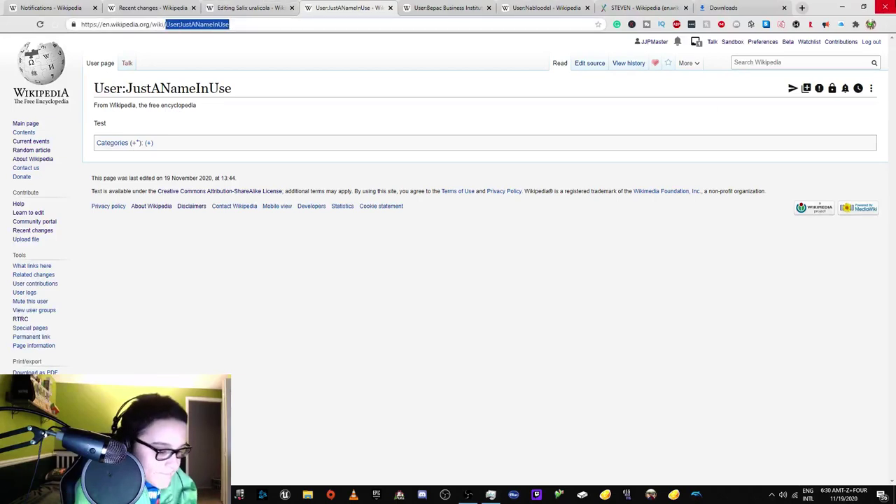
pyautogui.write('Template:Roug')
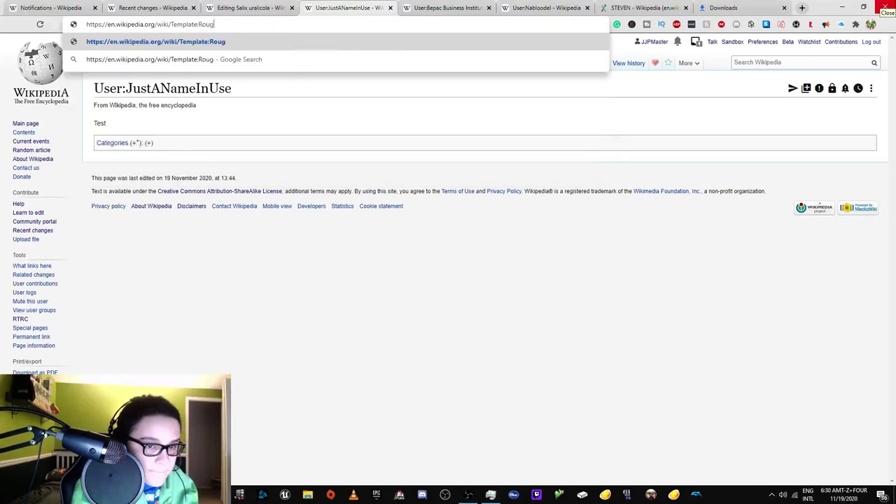
pyautogui.write('h translation')
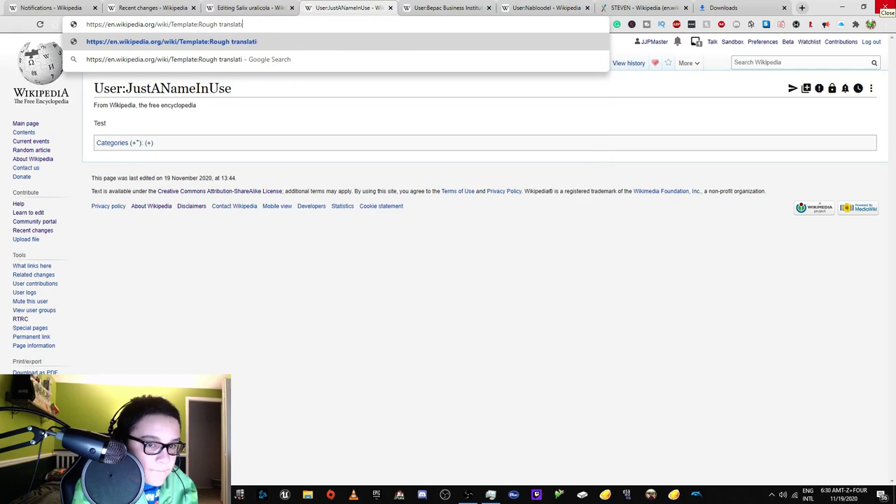
pyautogui.press('Return')
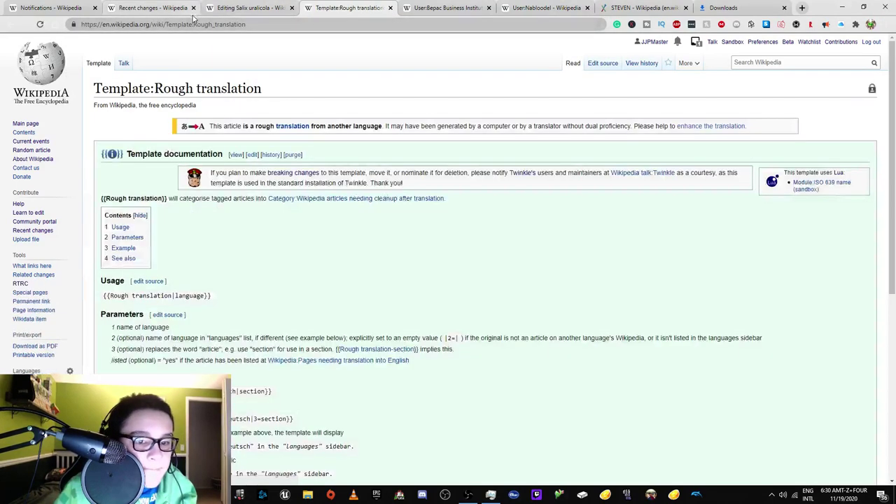
pyautogui.doubleClick(198, 25)
pyautogui.hotkey('ctrl', 'c')
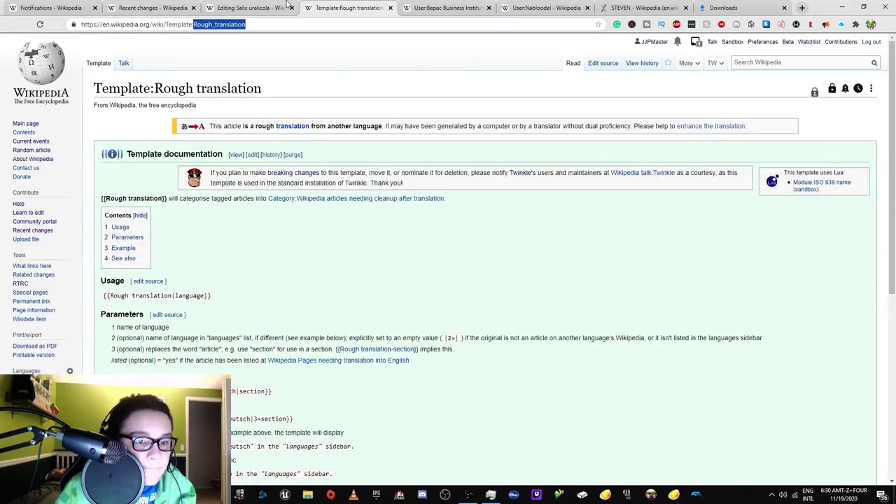
# Add {{Rough translation|Swedish}} below the short description in the Salix uralicola source and save the edit.
pyautogui.click(283, 8)
pyautogui.press('Return')
pyautogui.write('{{')
pyautogui.hotkey('ctrl', 'v')
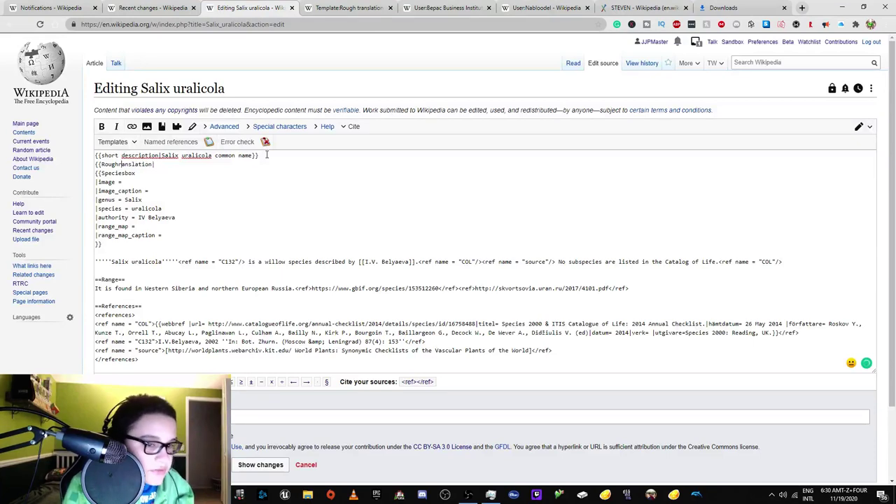
pyautogui.write('t')
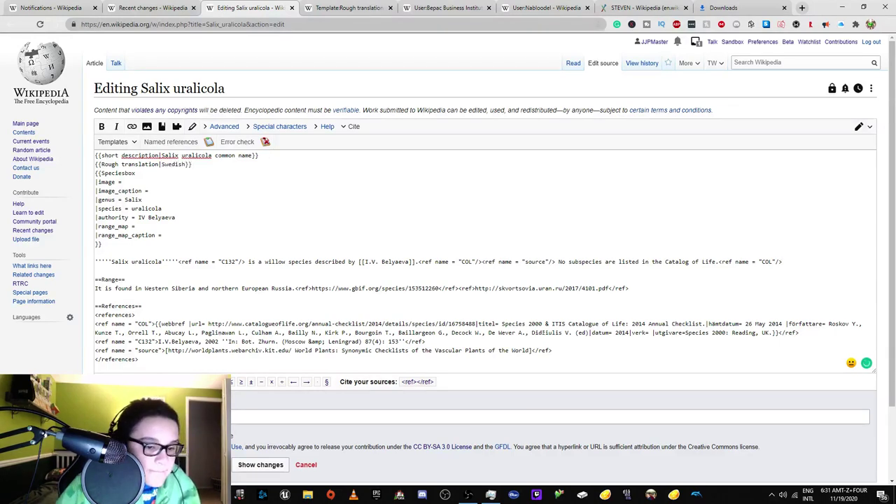
pyautogui.hotkey('alt', 'shift', 's')
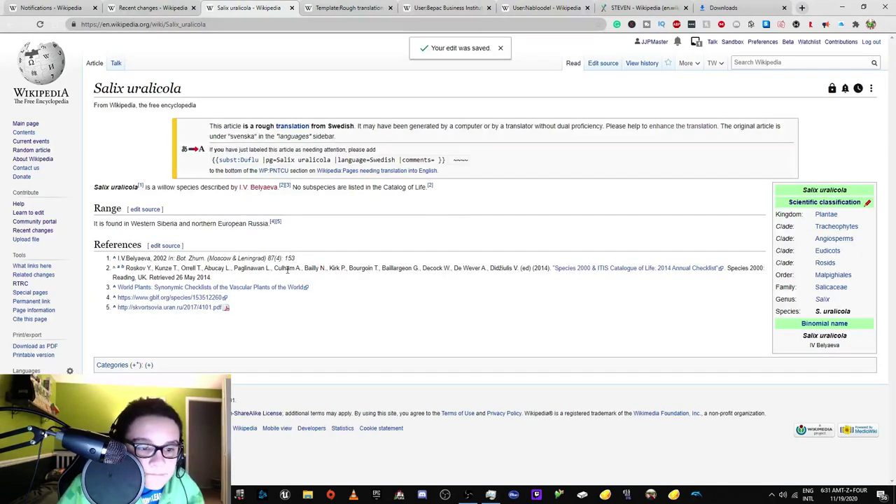
pyautogui.click(157, 8)
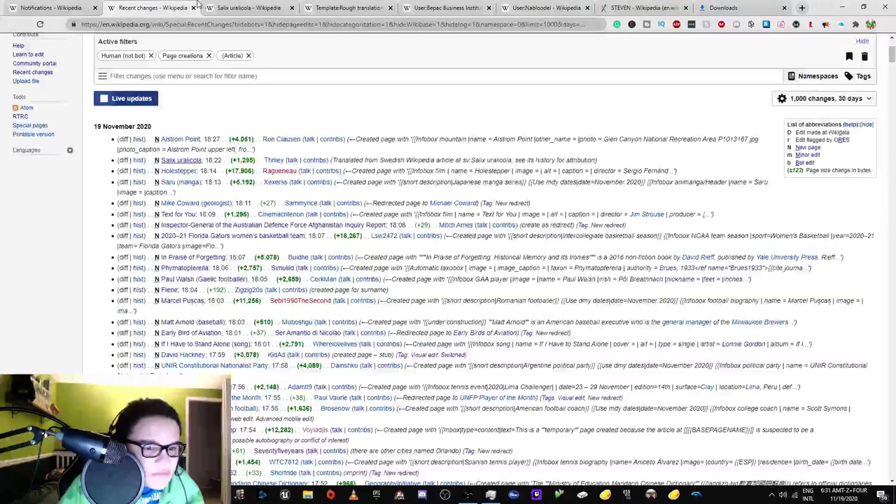
pyautogui.click(238, 7)
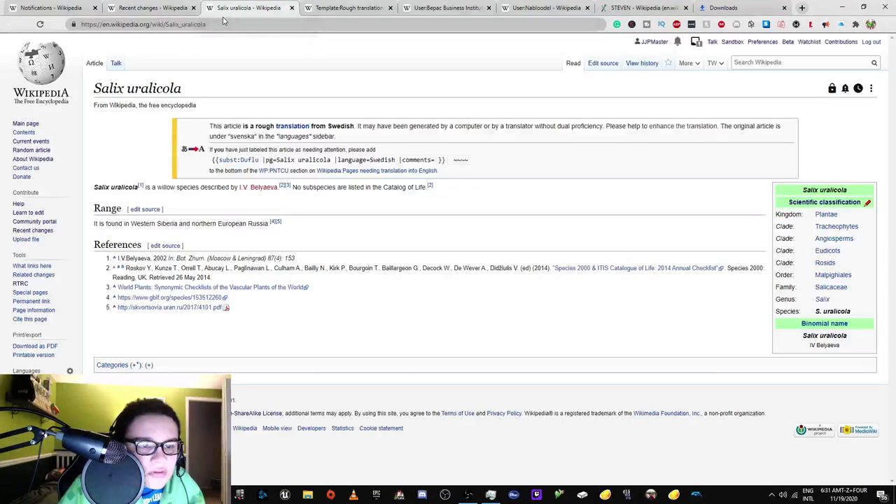
# Load the Swedish Wikipedia version of the Salix uralicola article and translate the page into English.
pyautogui.click(173, 26)
pyautogui.click(174, 26)
pyautogui.hotkey('ctrl', 'Left')
pyautogui.hotkey('ctrl', 'Left')
pyautogui.hotkey('ctrl', 'Left')
pyautogui.hotkey('ctrl', 'Left')
pyautogui.hotkey('shift', 'ctrl', 'Right')
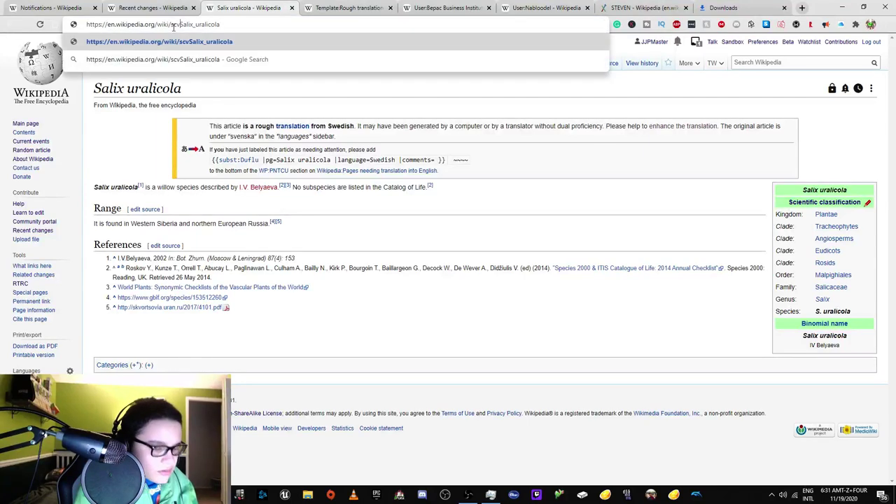
pyautogui.write('sv')
pyautogui.press('Return')
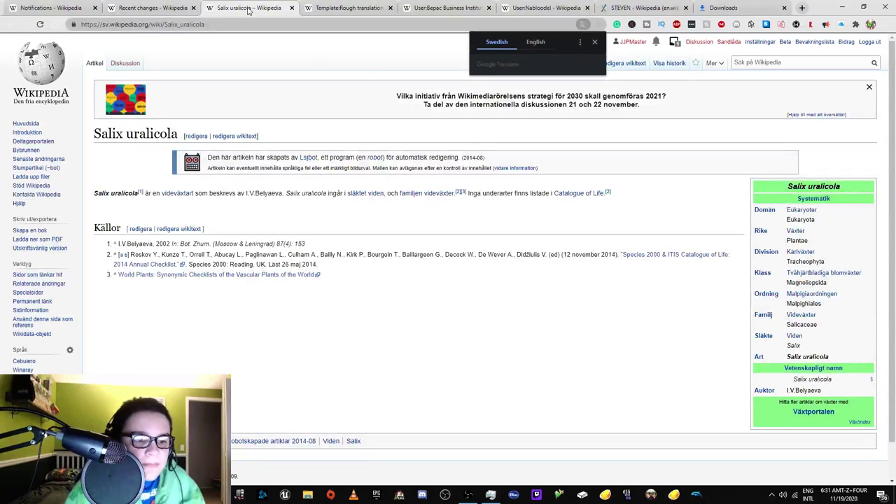
pyautogui.click(535, 42)
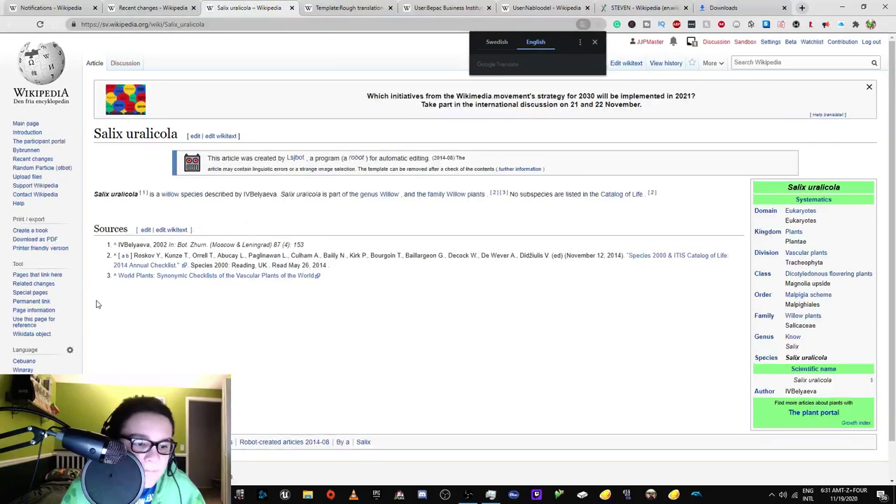
# Look through the article's Winaray, Cebuano and English-translated Swedish versions, and return to the English Wikipedia article.
pyautogui.click(22, 370)
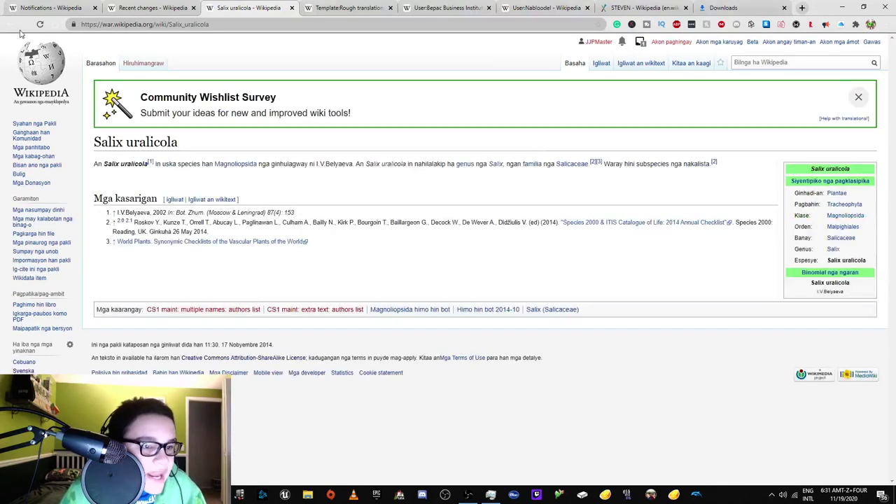
pyautogui.click(23, 363)
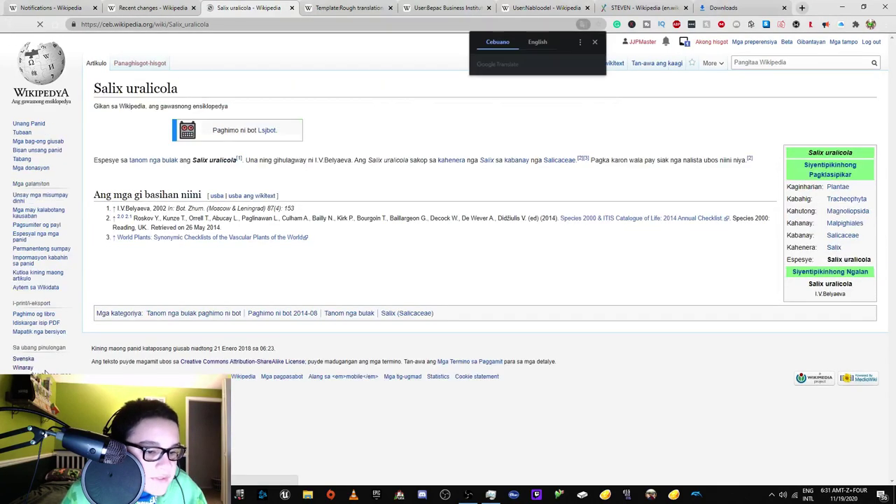
pyautogui.click(25, 359)
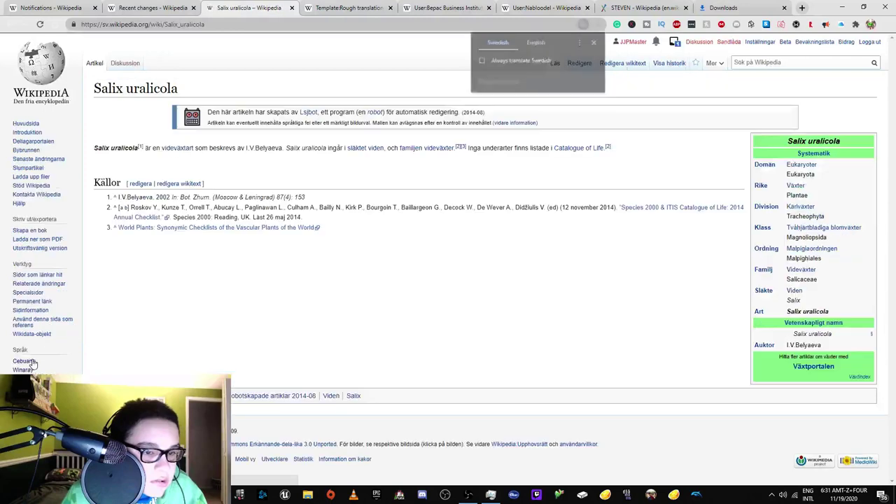
pyautogui.click(536, 42)
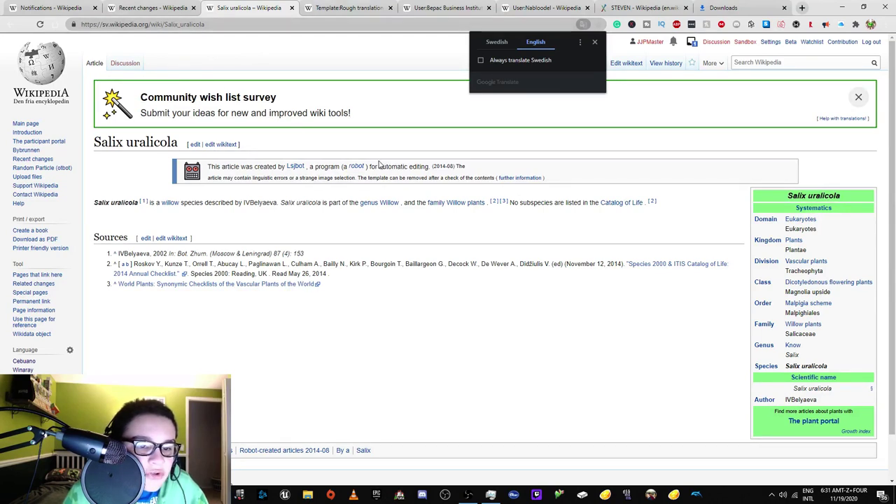
pyautogui.click(14, 24)
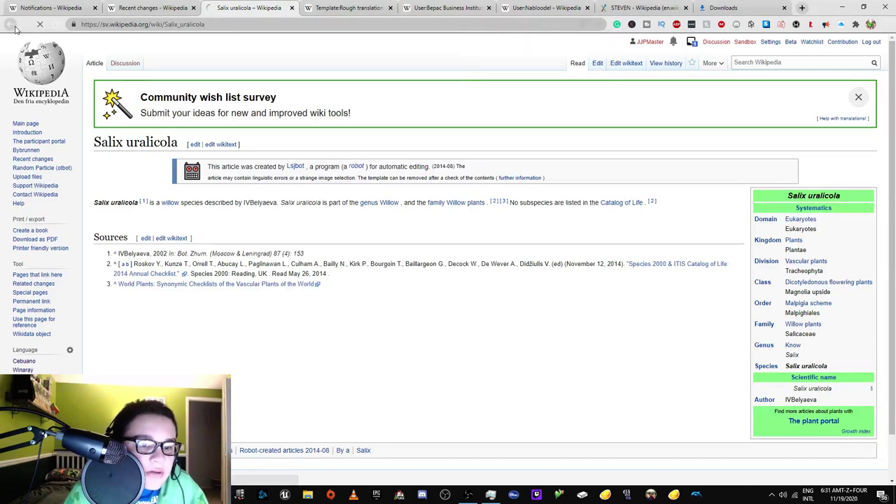
pyautogui.click(14, 26)
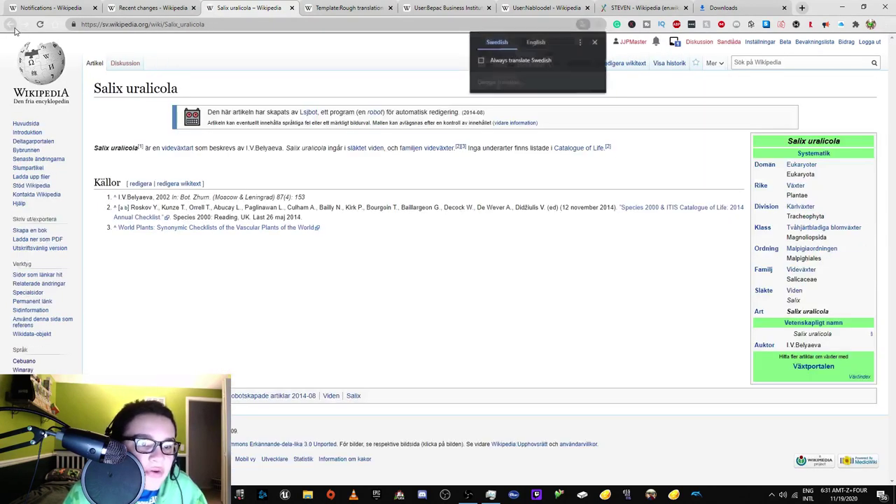
pyautogui.click(14, 26)
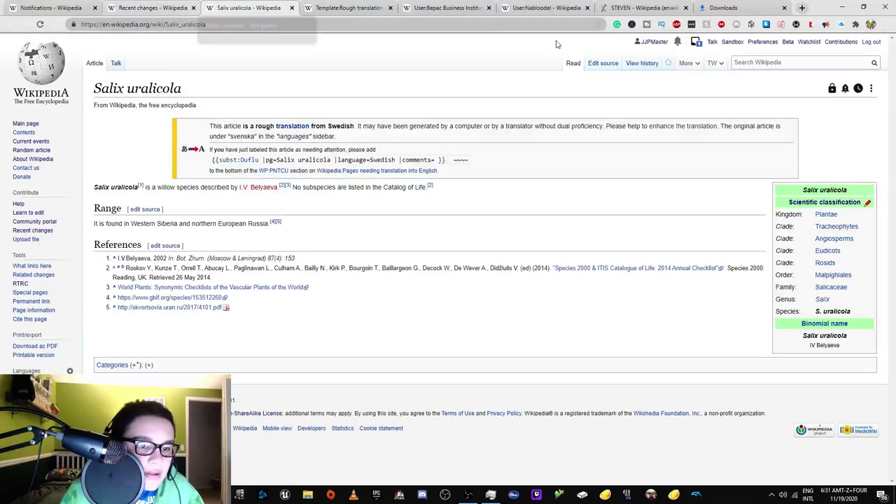
# Open the notice about The Unforgiven 2 and reload the recent changes list.
pyautogui.click(696, 43)
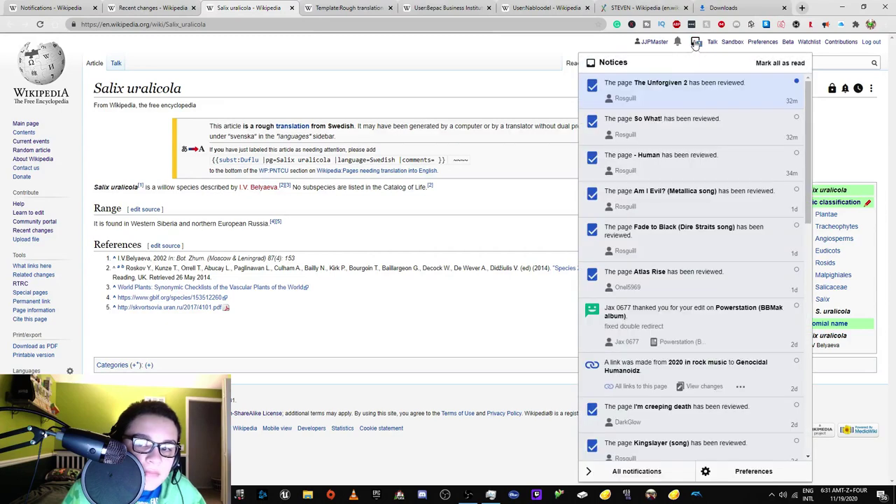
pyautogui.click(164, 7)
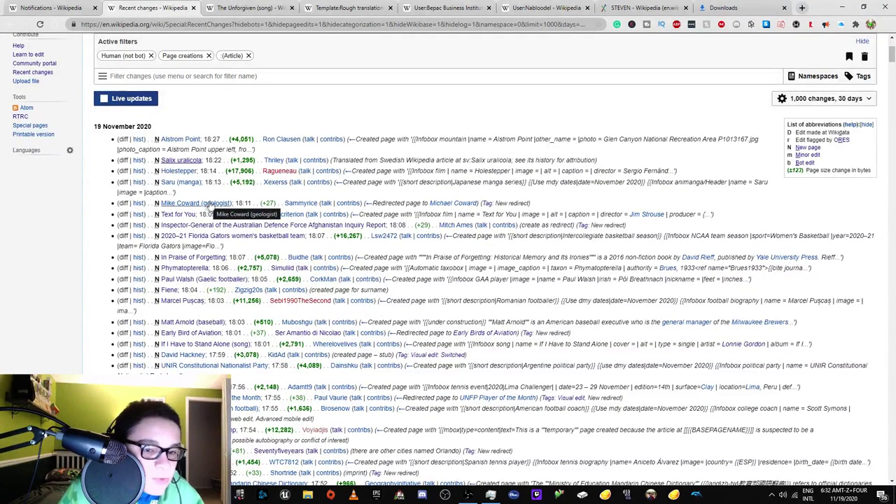
pyautogui.scroll(-3, 209, 204)
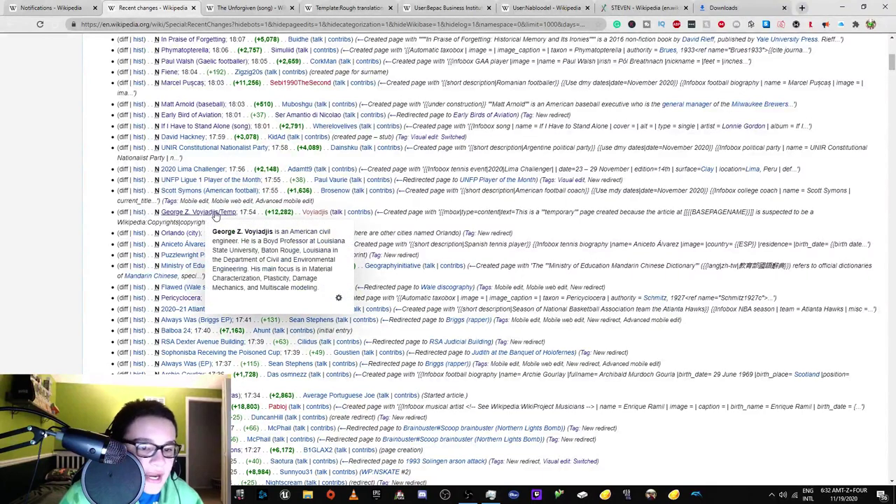
pyautogui.press('F5')
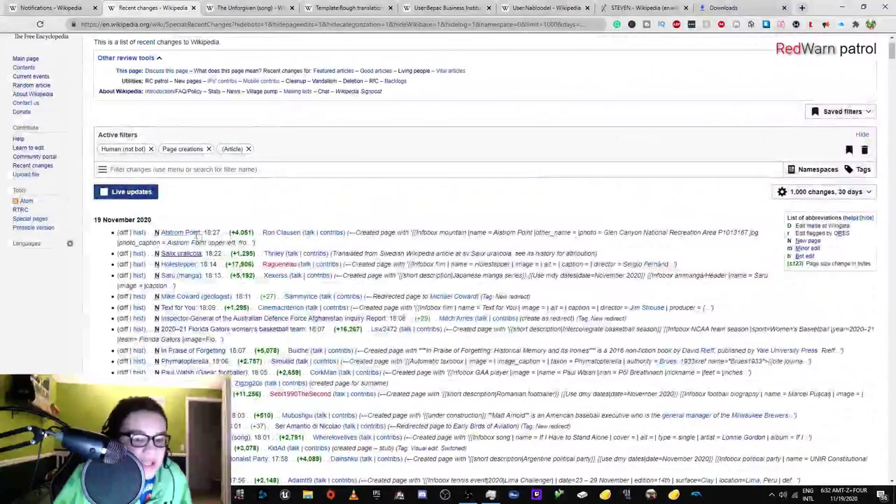
# Open the Alstrom Point article from recent changes in a new tab and check it and its linked song I'm Not a Girl, Not Yet a Woman.
pyautogui.rightClick(189, 233)
pyautogui.click(217, 239)
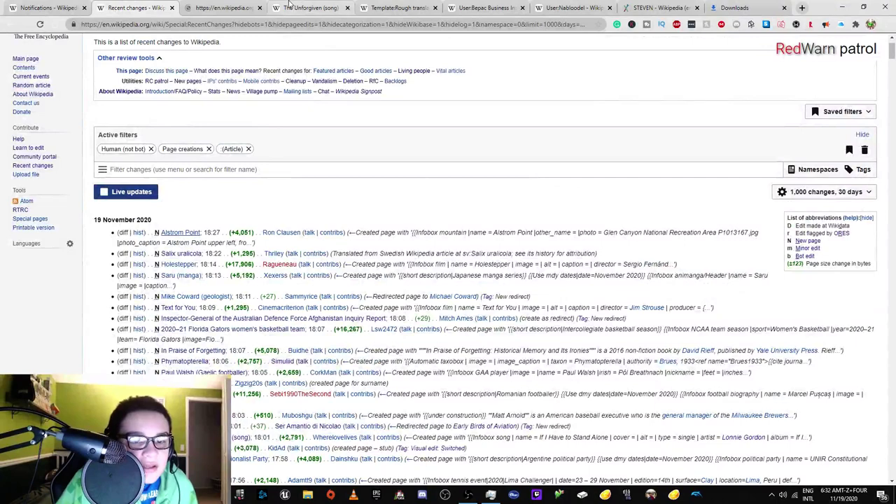
pyautogui.hotkey('ctrl', 'Tab')
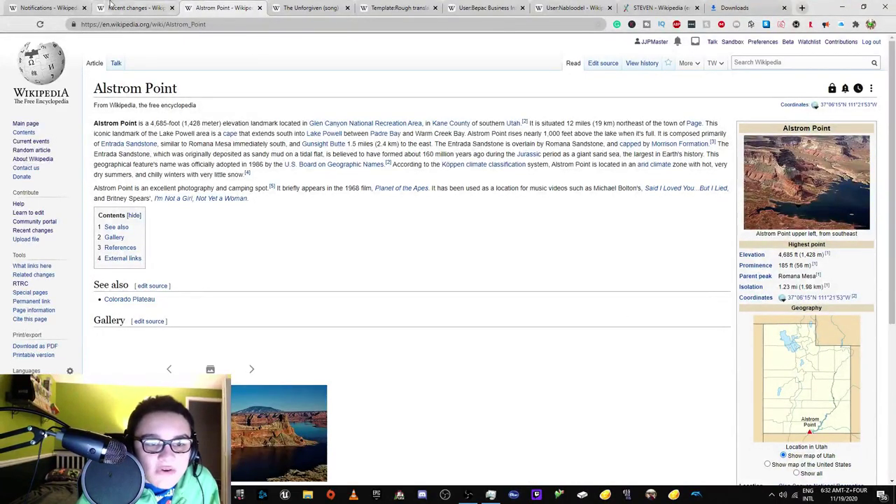
pyautogui.click(137, 8)
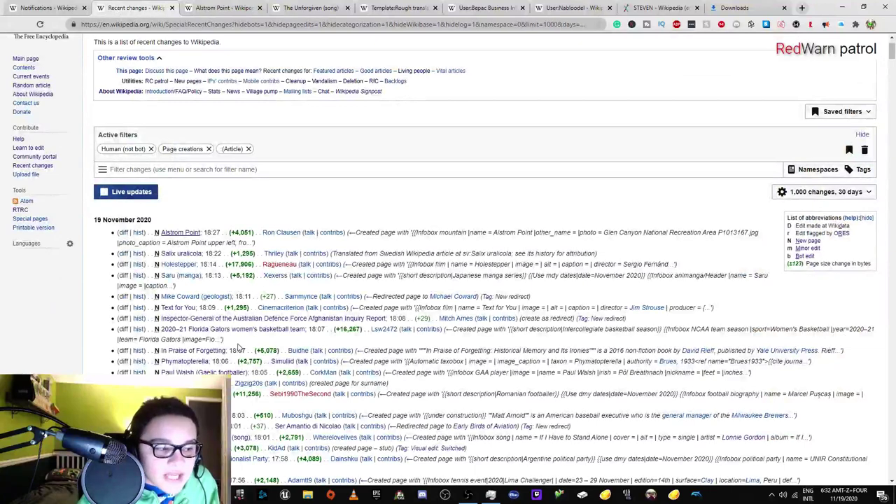
pyautogui.click(222, 8)
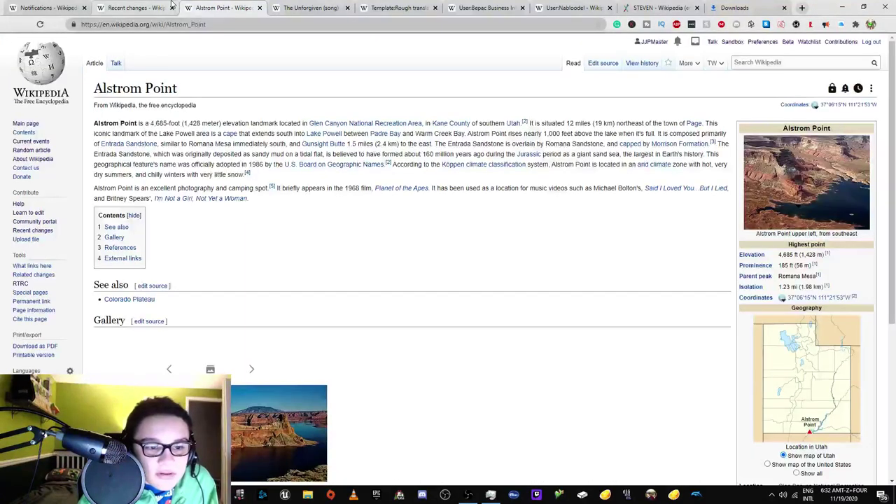
pyautogui.click(206, 201)
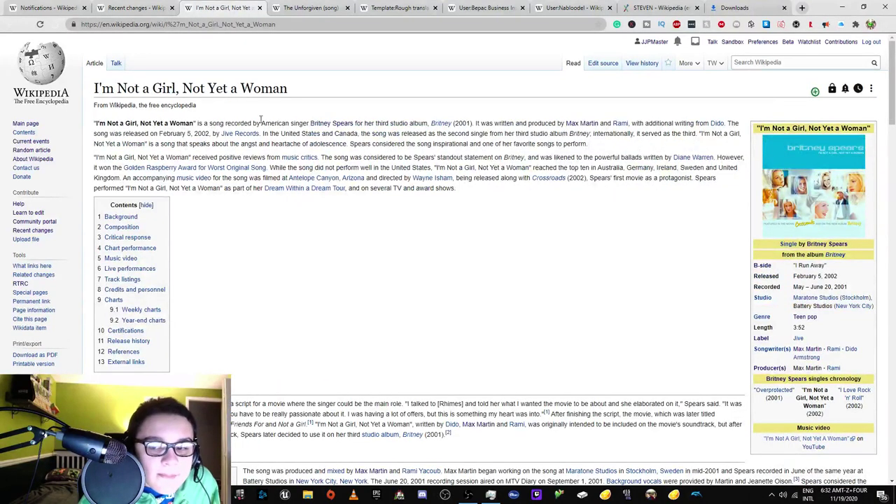
pyautogui.click(13, 25)
pyautogui.hotkey('ctrl', 'shift', 'Tab')
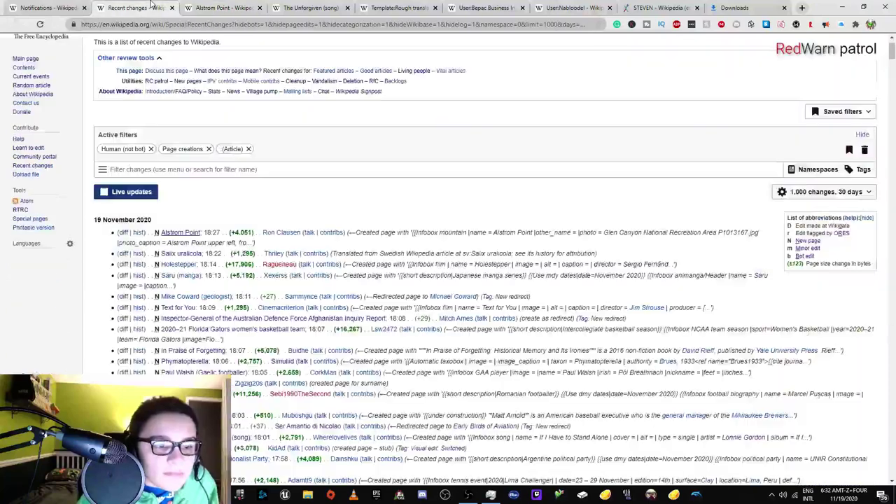
# Open the Holestepper article from the recent changes list in a new tab.
pyautogui.scroll(-3, 439, 288)
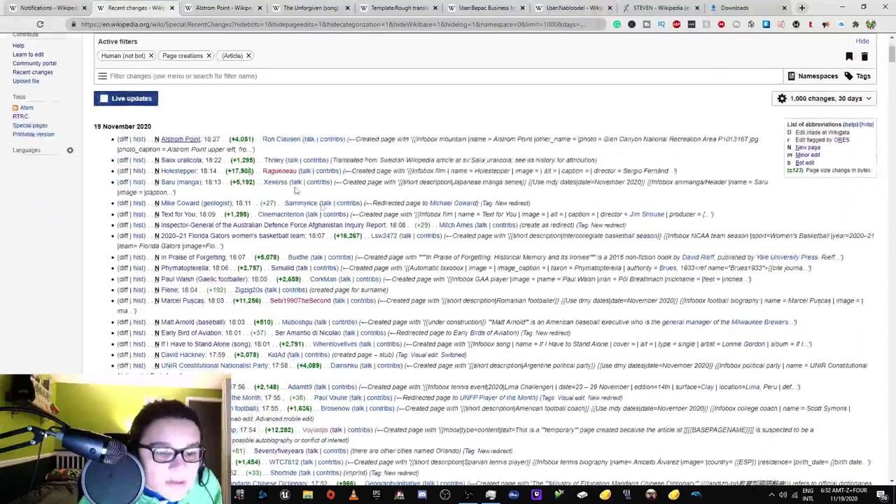
pyautogui.rightClick(196, 175)
pyautogui.click(197, 176)
pyautogui.hotkey('ctrl', 'Tab')
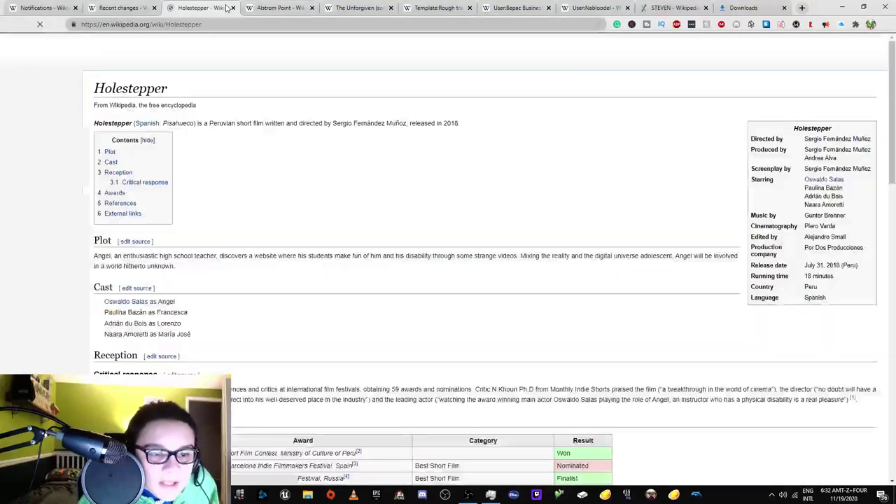
# Examine Holestepper's cast, reception and awards table, and preview a linked award recipient's article.
pyautogui.scroll(-15, 359, 177)
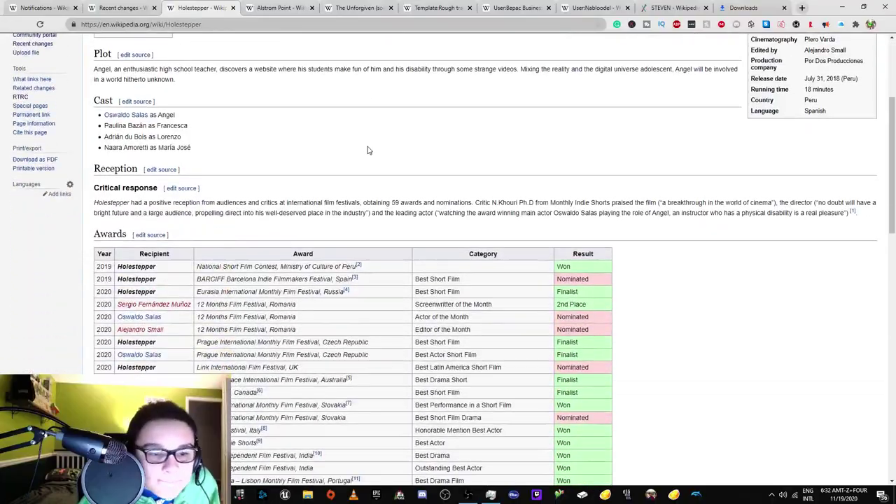
pyautogui.scroll(4, 335, 168)
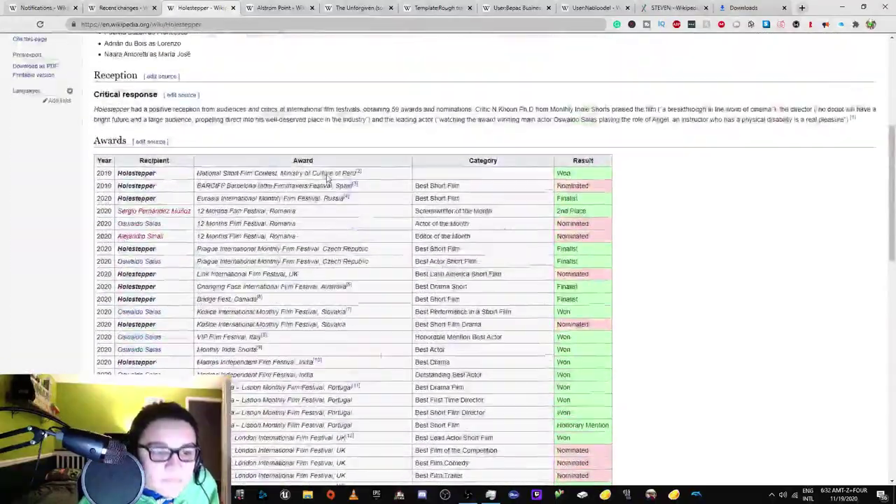
pyautogui.scroll(-10, 325, 174)
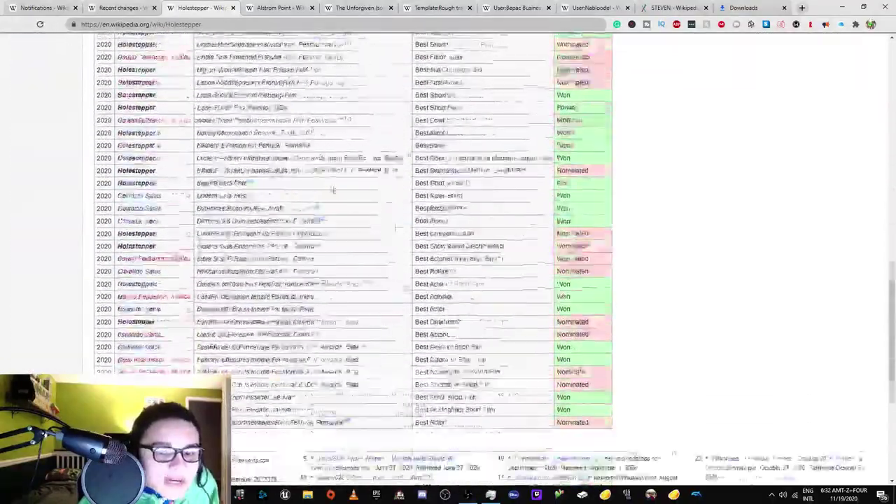
pyautogui.scroll(5, 338, 189)
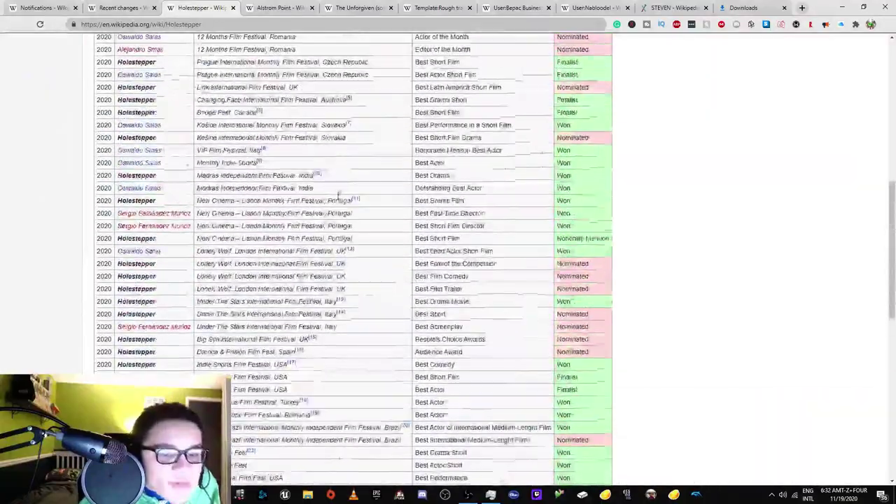
pyautogui.scroll(-4, 341, 203)
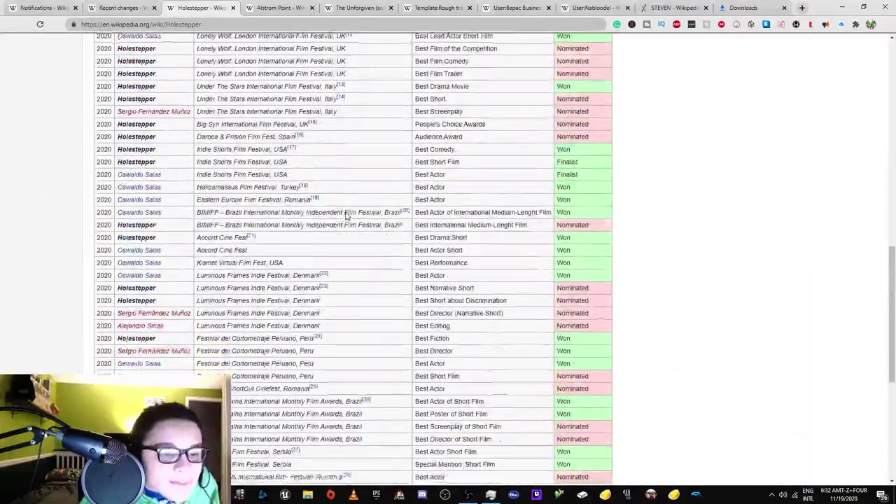
pyautogui.scroll(5, 342, 208)
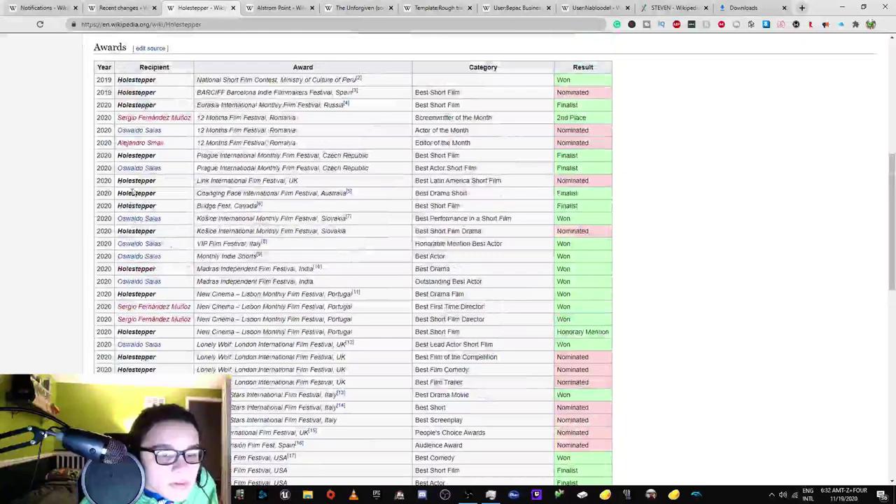
pyautogui.moveTo(145, 170)
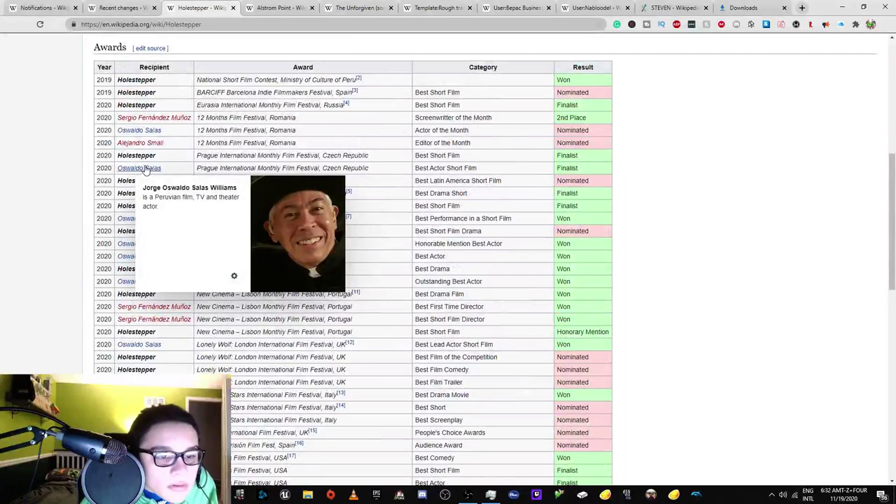
pyautogui.scroll(3, 145, 170)
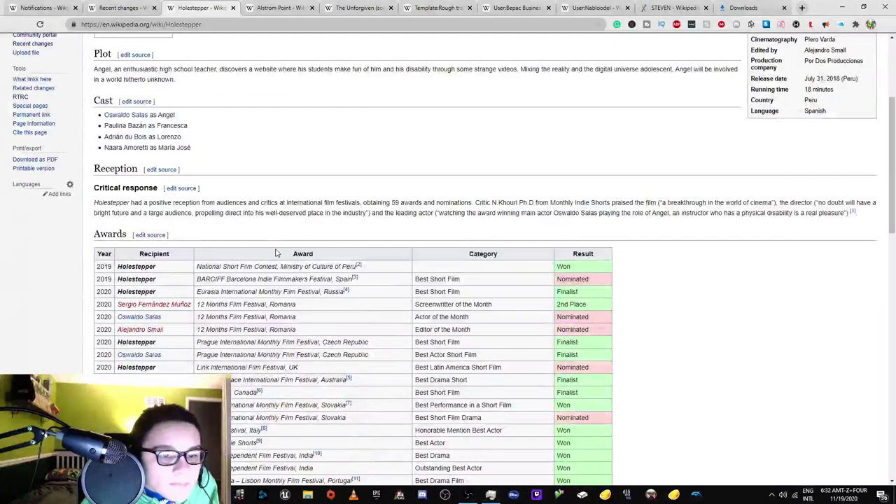
pyautogui.scroll(3, 275, 253)
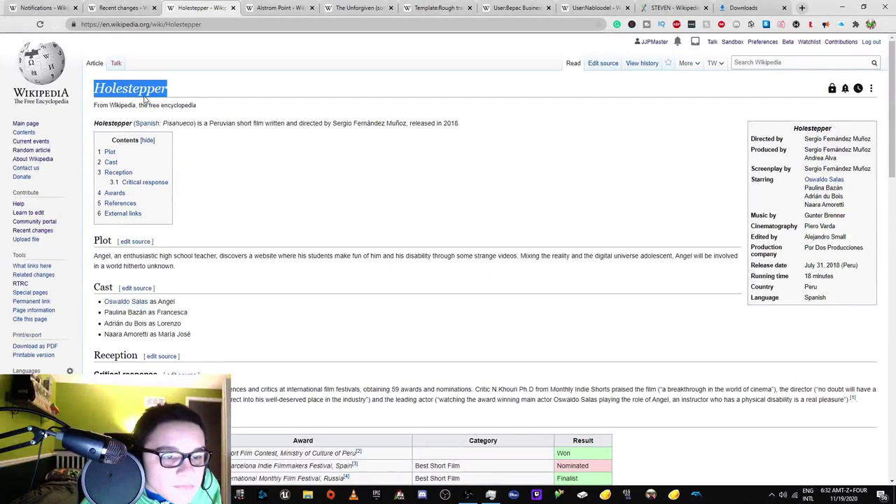
# Search Google for Holestepper in a new tab and check the article's awards and references.
pyautogui.rightClick(160, 92)
pyautogui.click(203, 110)
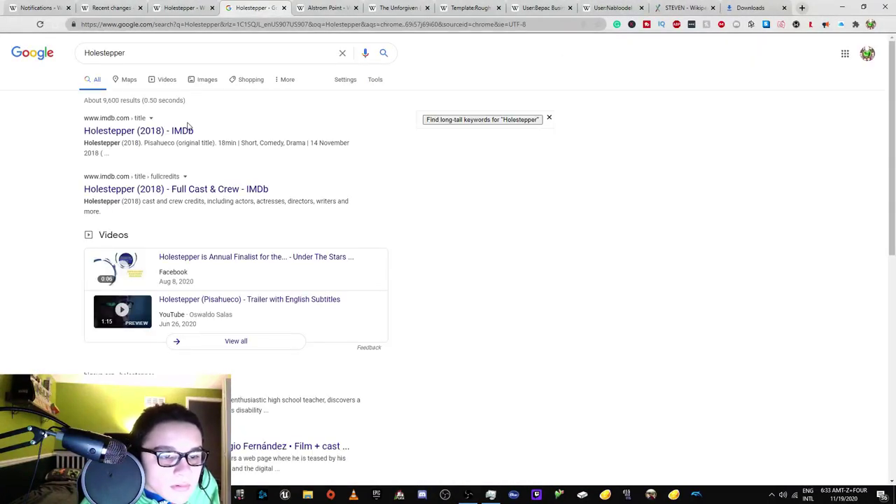
pyautogui.click(180, 8)
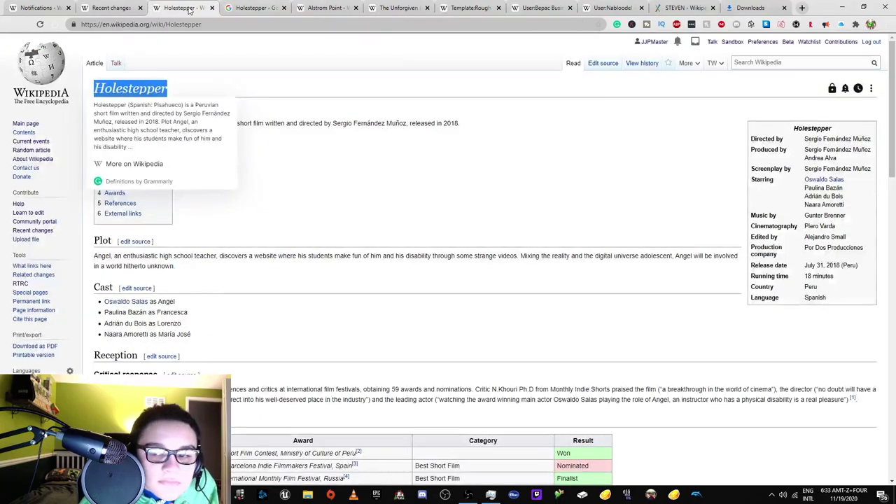
pyautogui.click(311, 119)
pyautogui.scroll(-15, 314, 164)
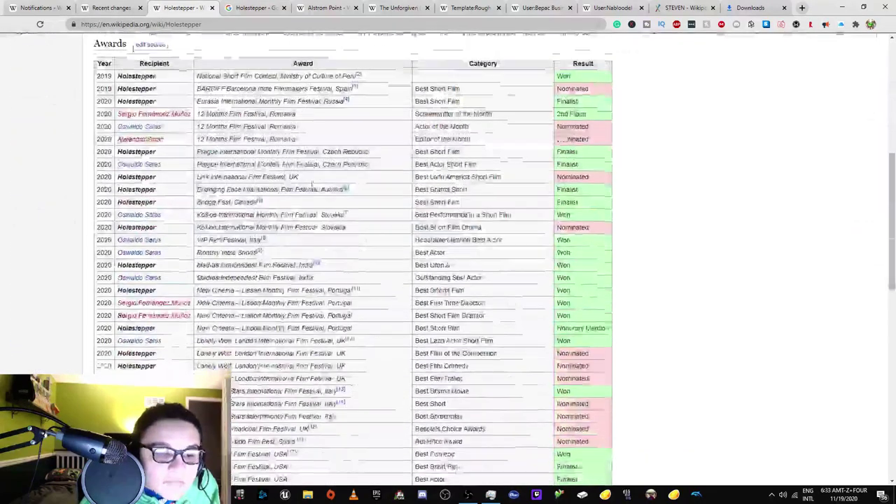
pyautogui.scroll(-3, 315, 193)
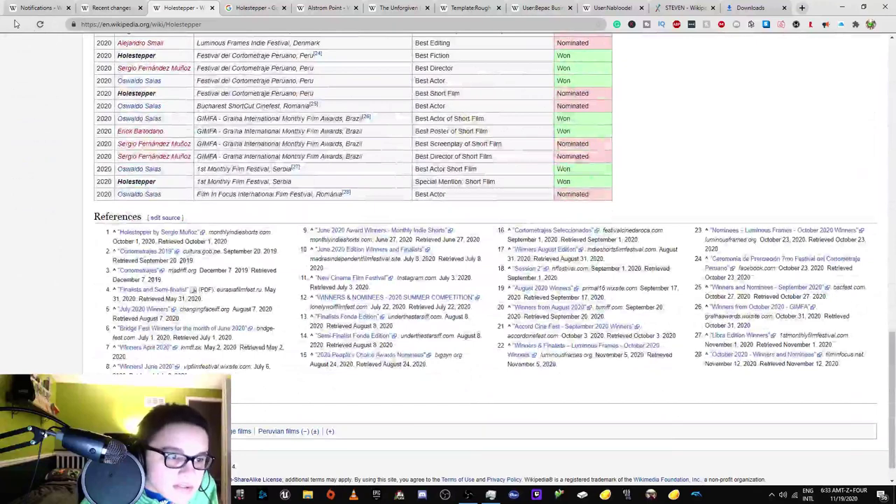
# Open the Ultimate wrestling alliance article from recent changes in a new tab and check its content and lead section.
pyautogui.click(112, 7)
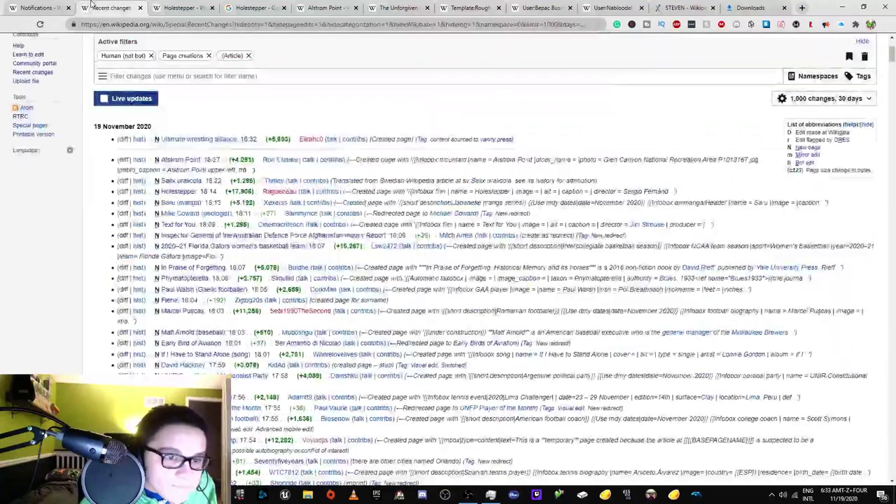
pyautogui.rightClick(196, 140)
pyautogui.click(214, 146)
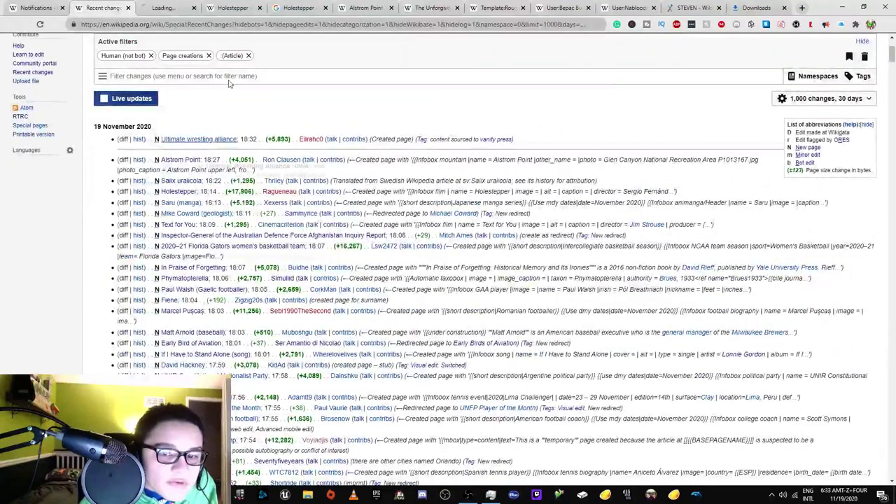
pyautogui.click(175, 7)
pyautogui.scroll(-15, 180, 304)
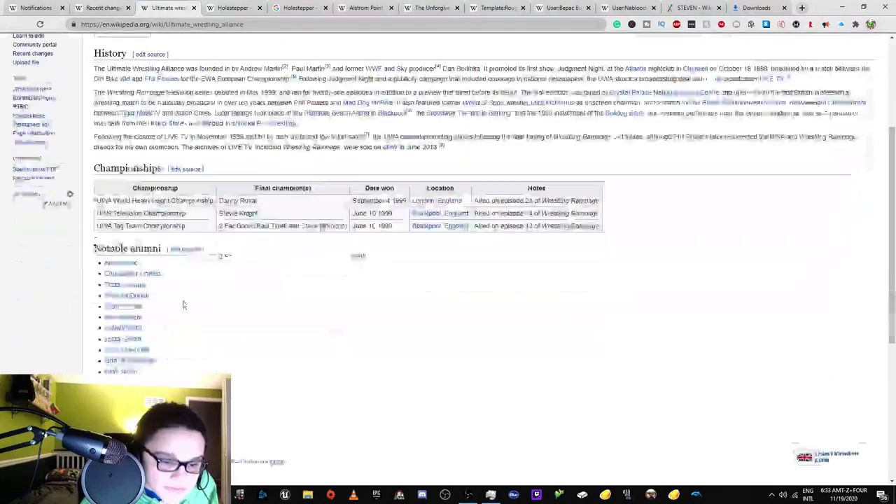
pyautogui.scroll(15, 275, 315)
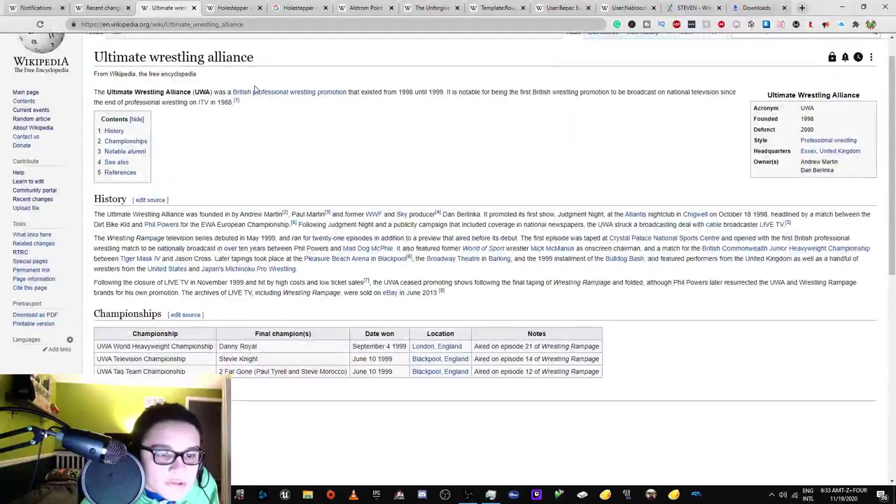
pyautogui.moveTo(222, 92); pyautogui.dragTo(318, 122)
pyautogui.click(317, 122)
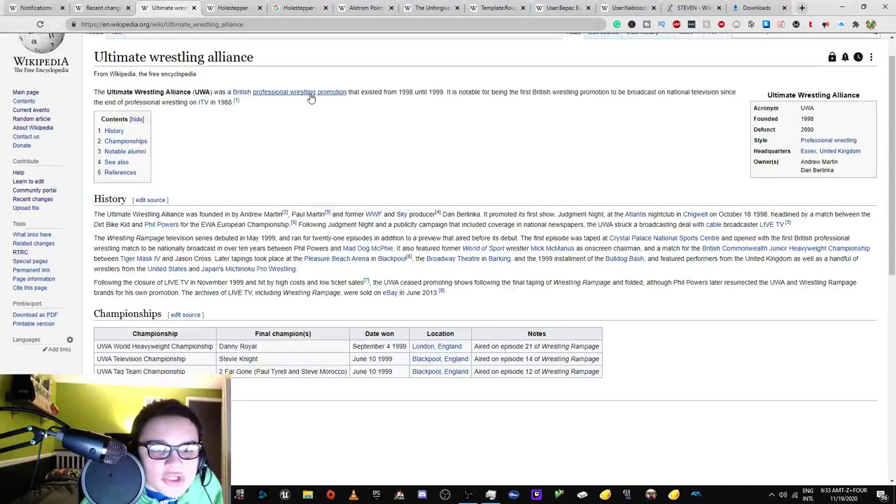
pyautogui.moveTo(290, 94)
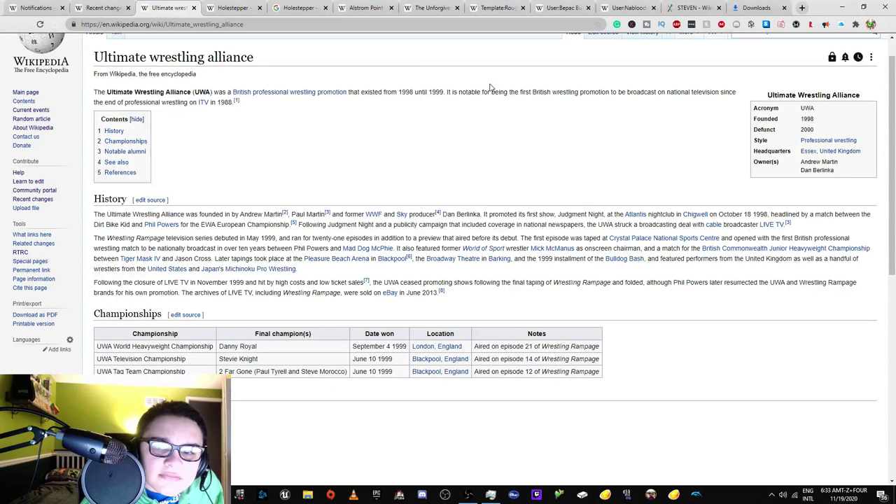
# Move the Ultimate wrestling alliance article to the new title "Ultimate Wrestling Aalliance", without giving a reason.
pyautogui.scroll(1, 398, 233)
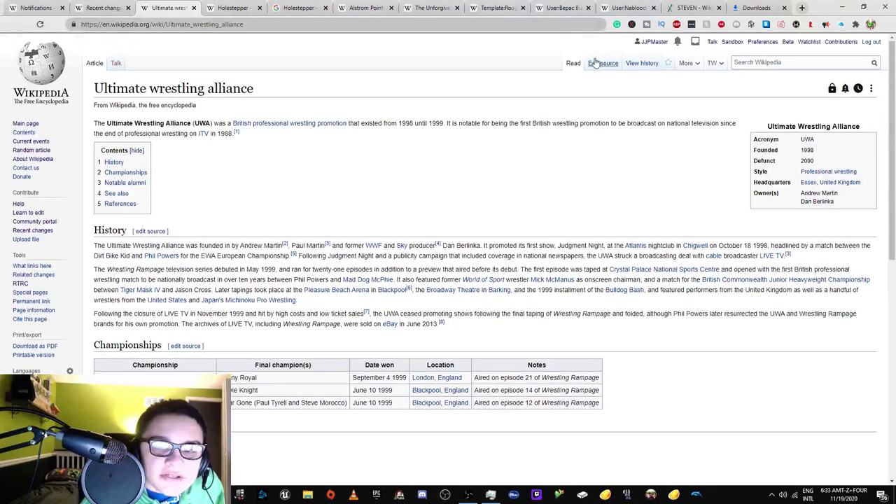
pyautogui.click(688, 75)
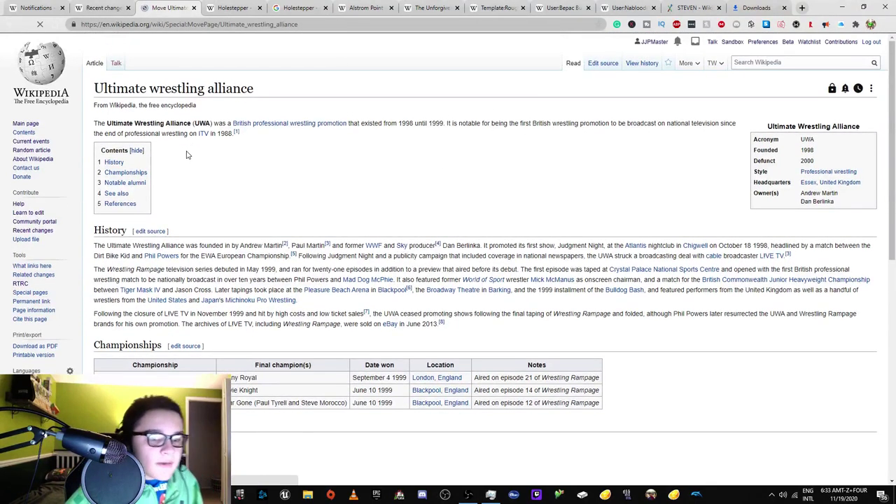
pyautogui.click(265, 183)
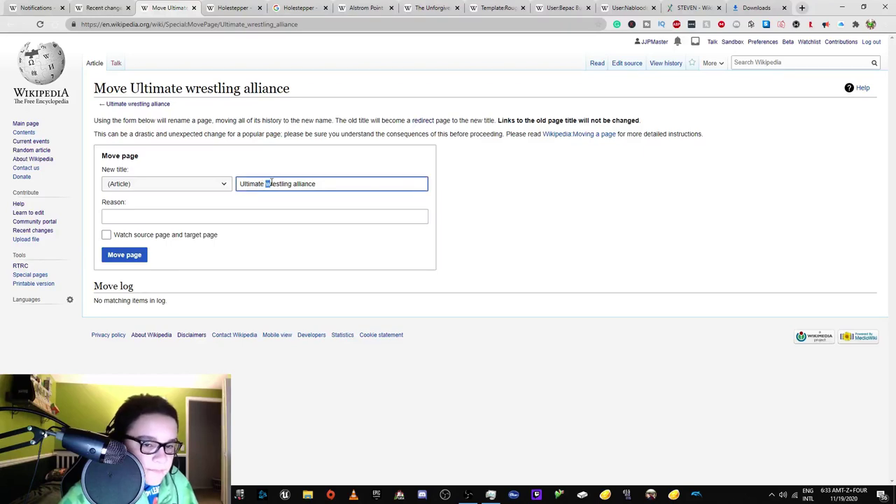
pyautogui.write('W')
pyautogui.doubleClick(298, 183)
pyautogui.click(298, 184)
pyautogui.write('A')
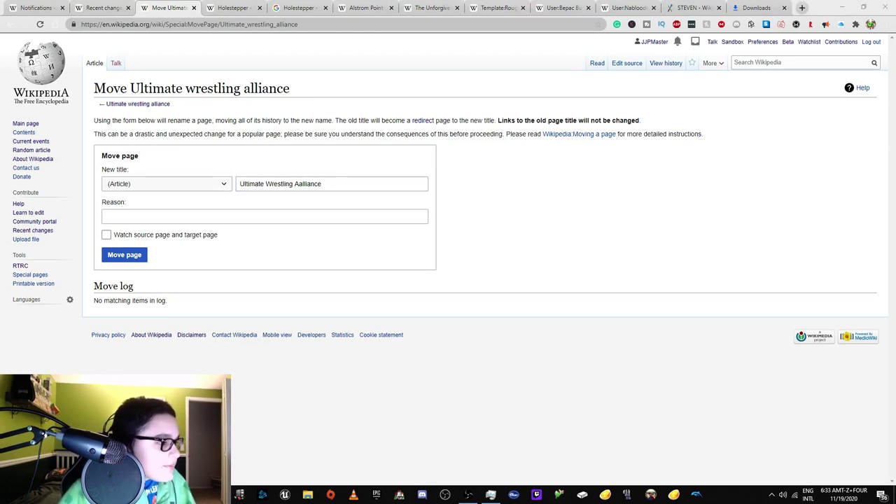
pyautogui.click(130, 256)
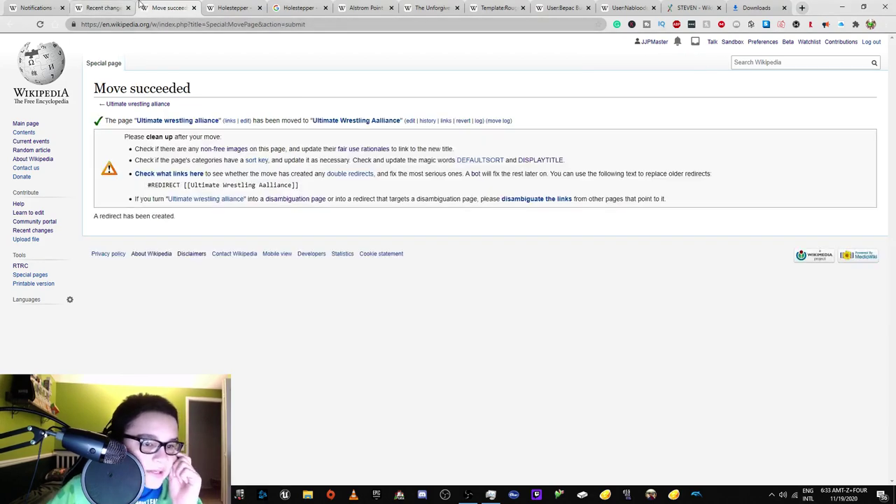
# Open the newly created Big Shot (TV series) redirect from recent changes in a new tab.
pyautogui.click(106, 7)
pyautogui.rightClick(186, 144)
pyautogui.press('Escape')
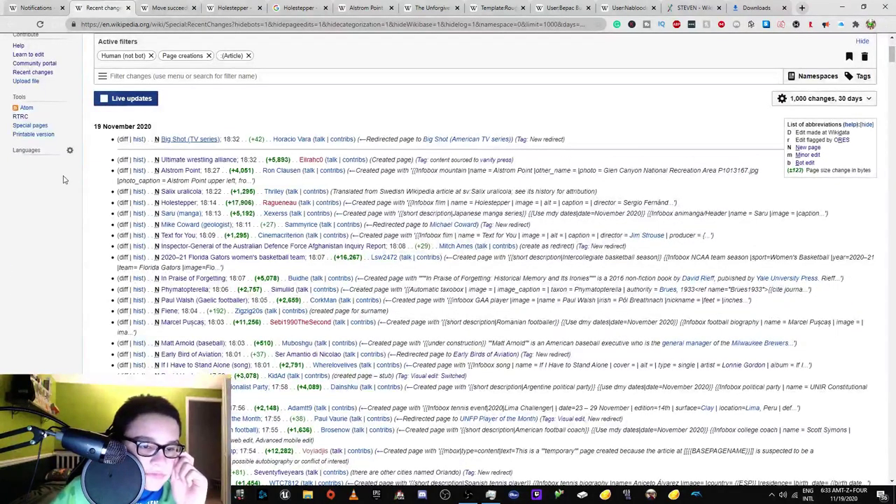
pyautogui.rightClick(206, 142)
pyautogui.press('Escape')
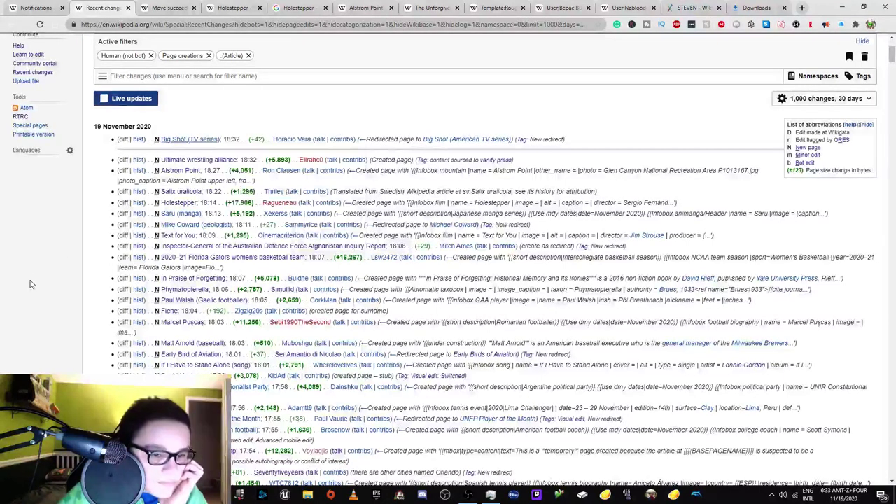
pyautogui.rightClick(201, 140)
pyautogui.click(217, 148)
pyautogui.click(219, 8)
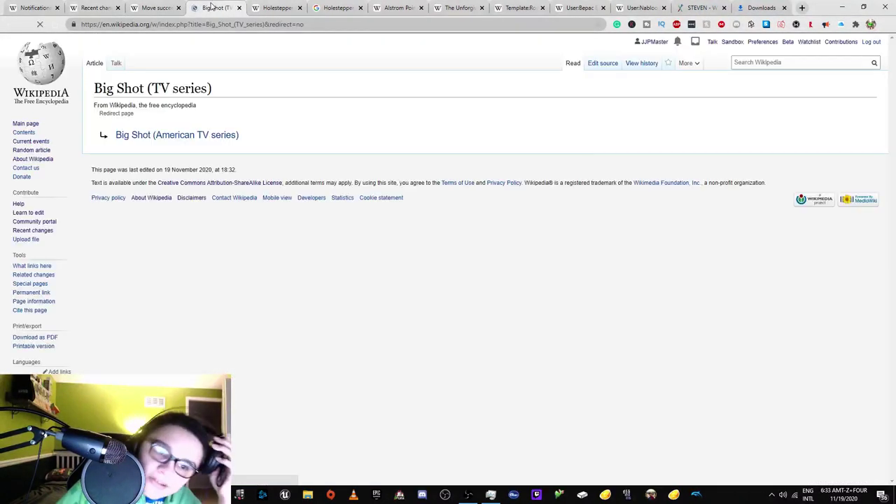
# Check the Big Shot disambiguation page for other television series with that title, and return to the redirect.
pyautogui.moveTo(235, 25); pyautogui.dragTo(499, 20)
pyautogui.press('BackSpace')
pyautogui.press('Return')
pyautogui.scroll(-3, 238, 161)
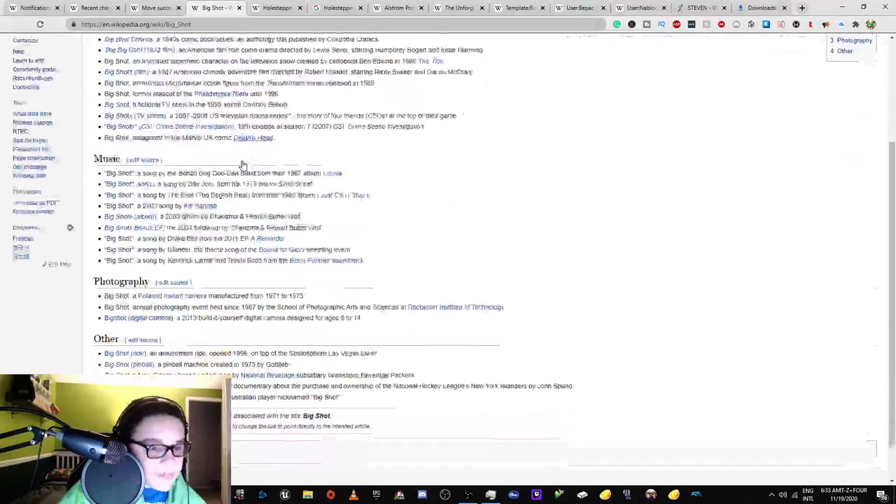
pyautogui.scroll(2, 154, 219)
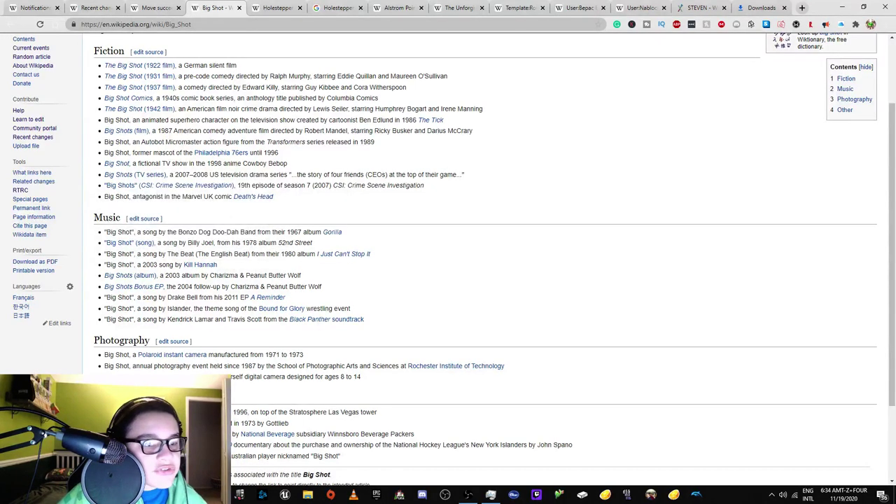
pyautogui.click(11, 23)
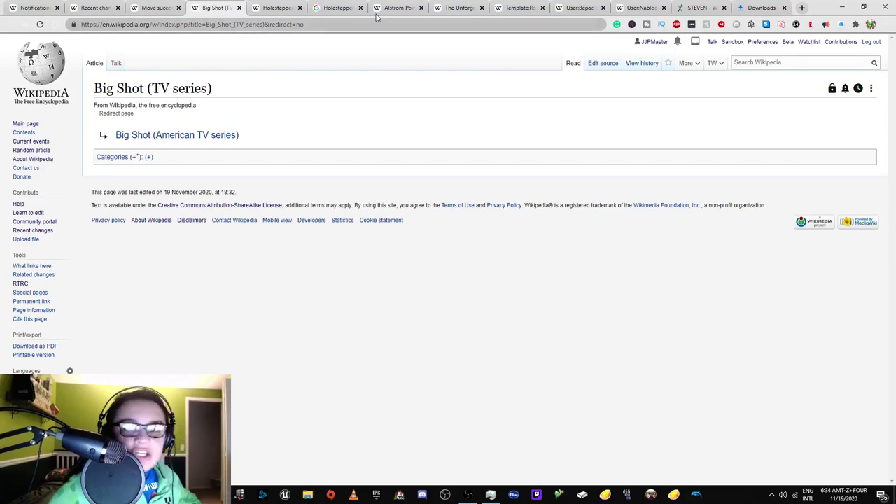
# Start a Twinkle speedy deletion request under G6: Move, with Big Shot (American TV series) as the page to move here.
pyautogui.moveTo(693, 68)
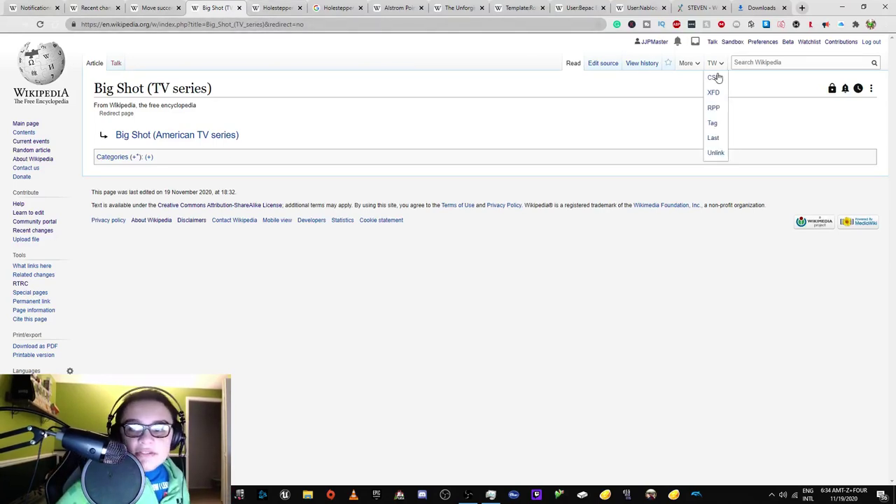
pyautogui.click(714, 79)
pyautogui.scroll(-3, 350, 225)
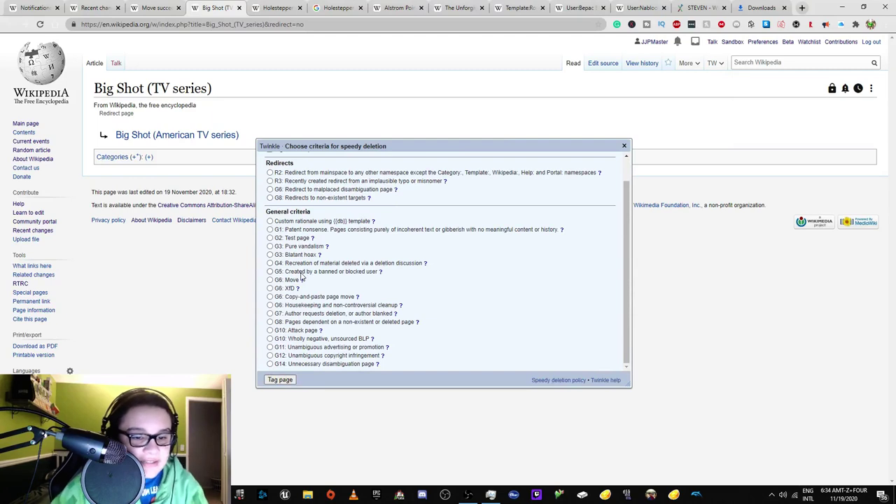
pyautogui.moveTo(303, 281)
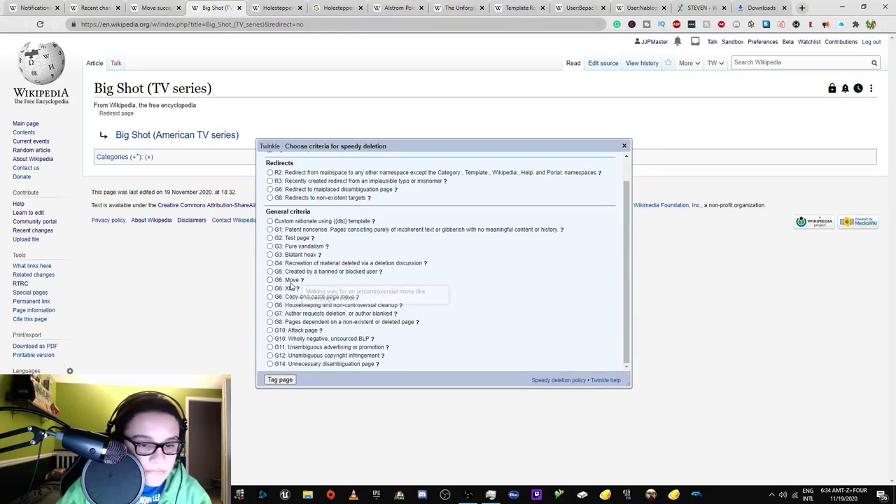
pyautogui.click(290, 280)
pyautogui.click(364, 289)
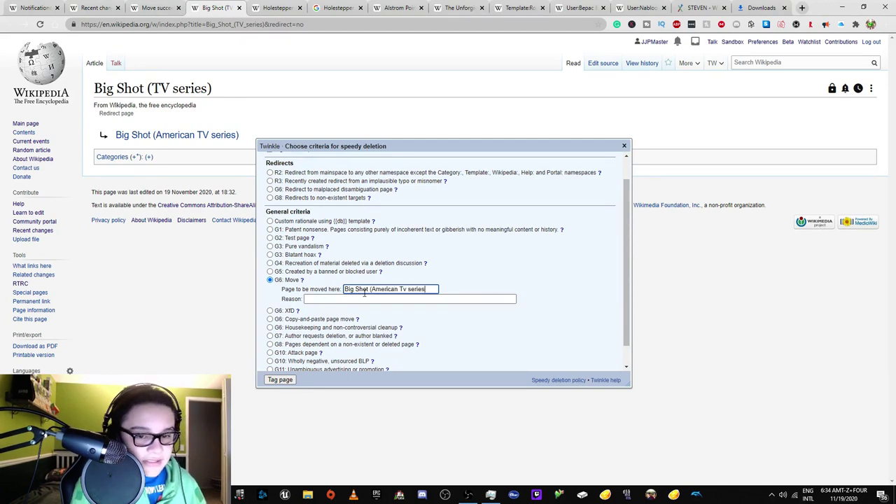
pyautogui.write('Big Shot (American TV series')
# Give "Unnecessary disambiguation." as the reason for the G6 move request, correcting its spelling.
pyautogui.click(356, 300)
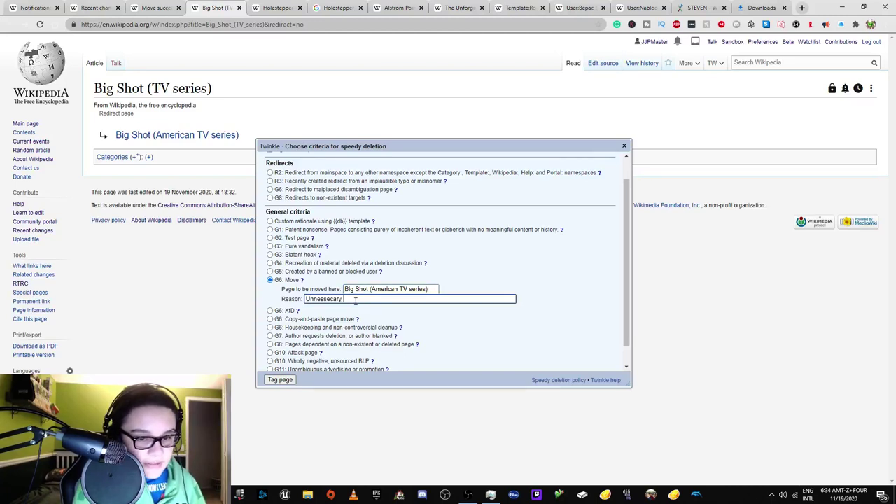
pyautogui.write('Unnessecary disambigaut')
pyautogui.press('BackSpace')
pyautogui.press('BackSpace')
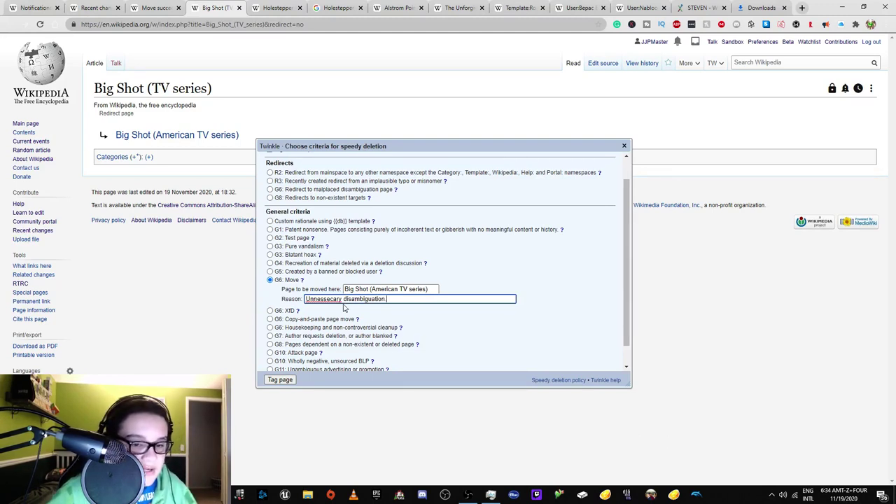
pyautogui.rightClick(341, 300)
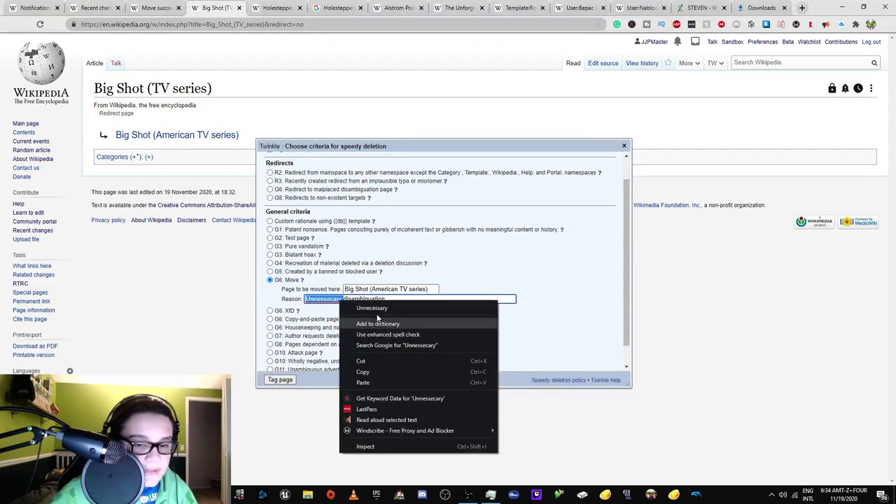
pyautogui.click(366, 308)
# Open Big Shot (American TV series) in a new tab and compare it with the linked Big Shots (TV series) article and the redirect.
pyautogui.rightClick(182, 129)
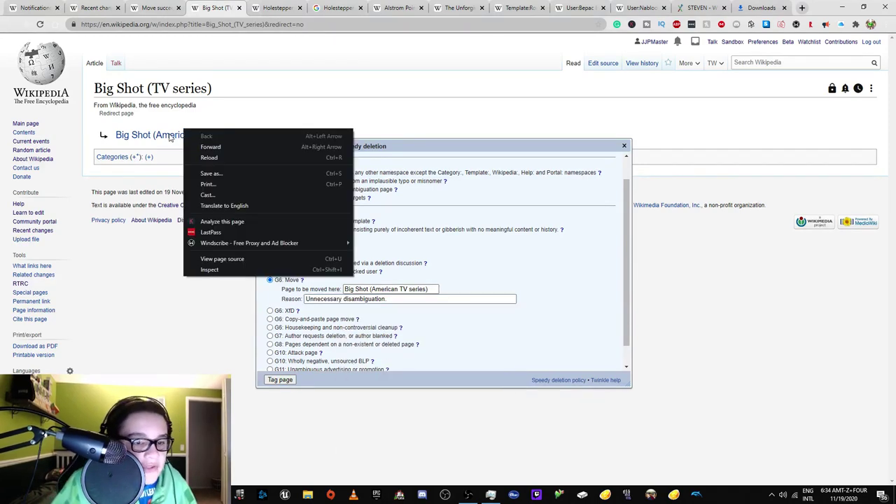
pyautogui.rightClick(174, 136)
pyautogui.click(209, 140)
pyautogui.click(258, 8)
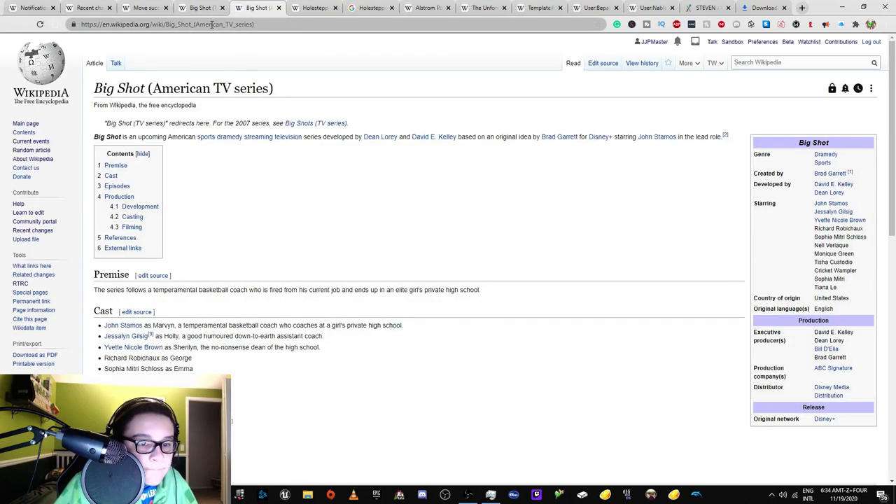
pyautogui.click(318, 124)
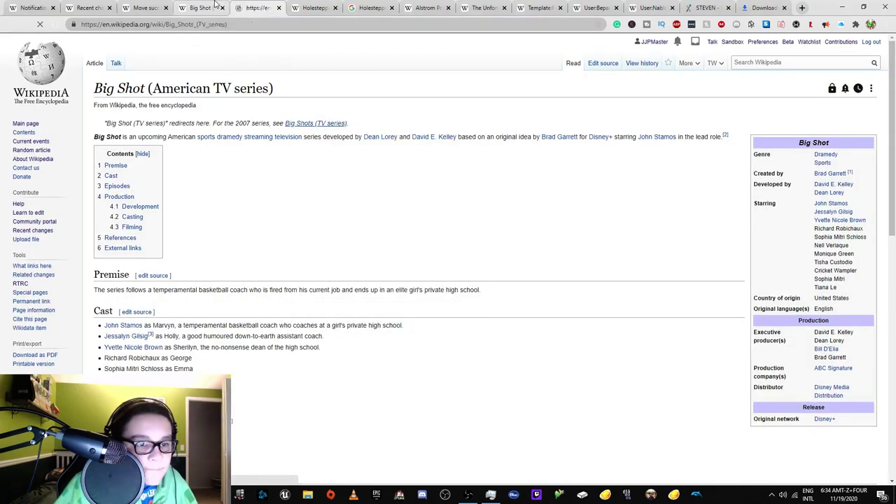
pyautogui.click(217, 5)
pyautogui.click(261, 8)
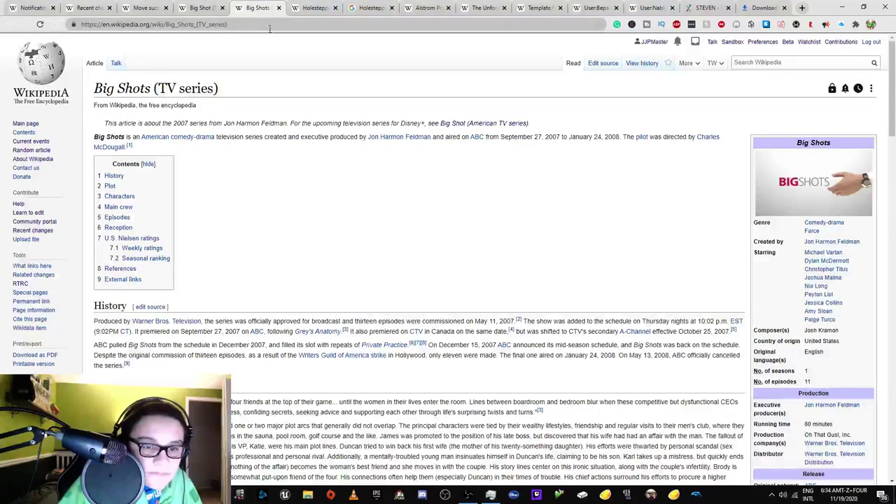
pyautogui.click(213, 5)
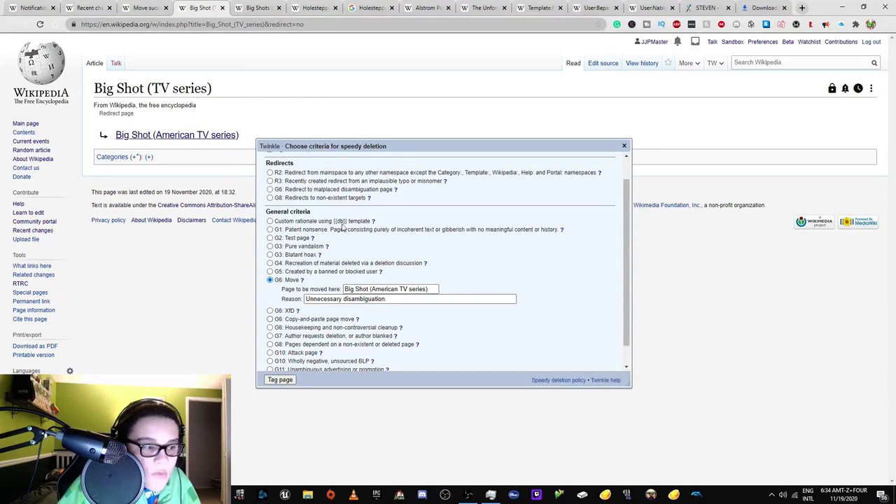
pyautogui.click(260, 8)
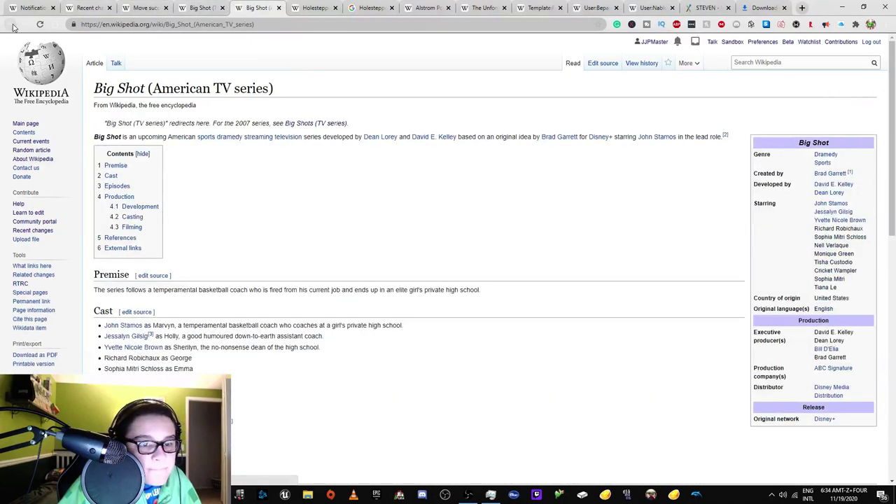
pyautogui.click(208, 3)
# Extend the G6 move reason with "I understand that the goal is to avoid confusion with Big Shots (TV series), but both shows are American", checking that article's title.
pyautogui.click(400, 299)
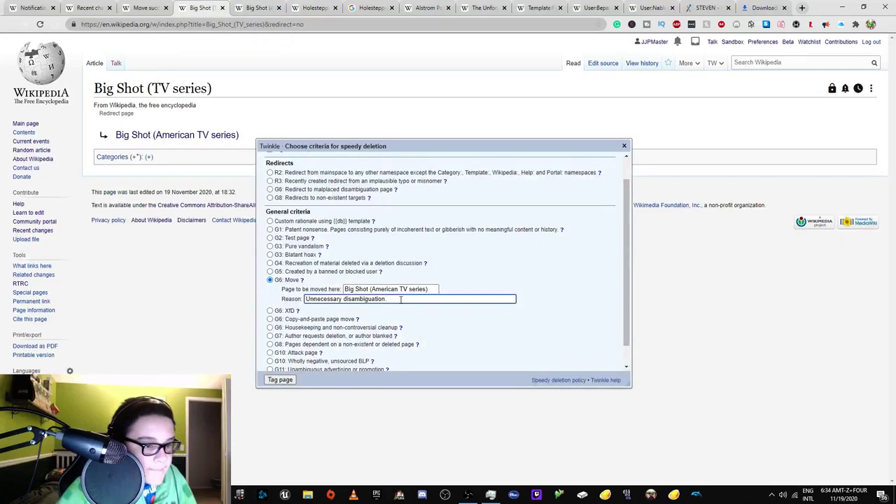
pyautogui.write('I understand that the')
pyautogui.click(257, 5)
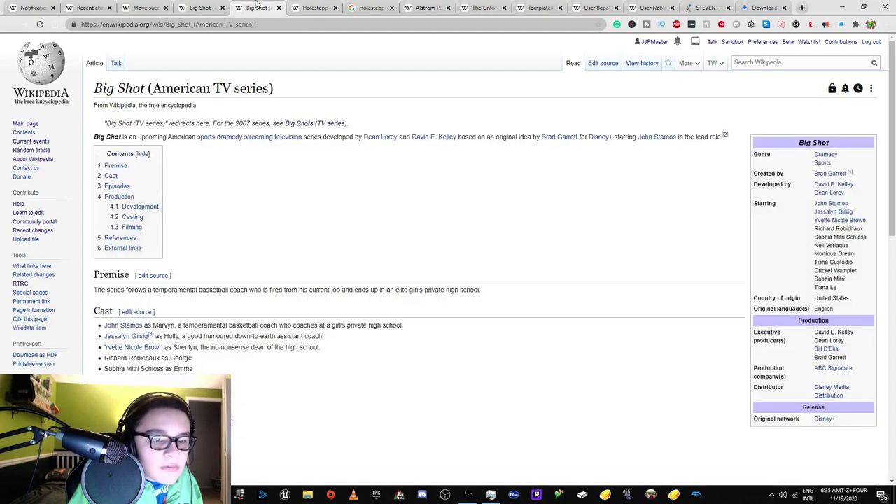
pyautogui.click(326, 123)
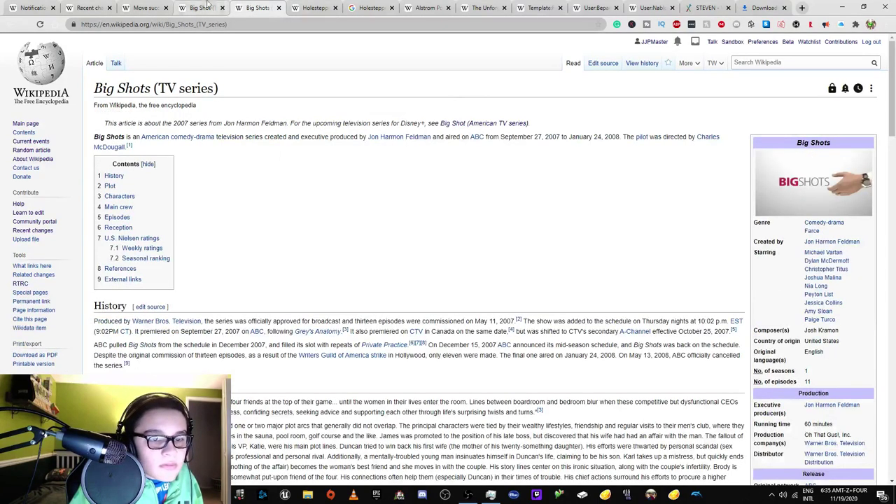
pyautogui.click(228, 9)
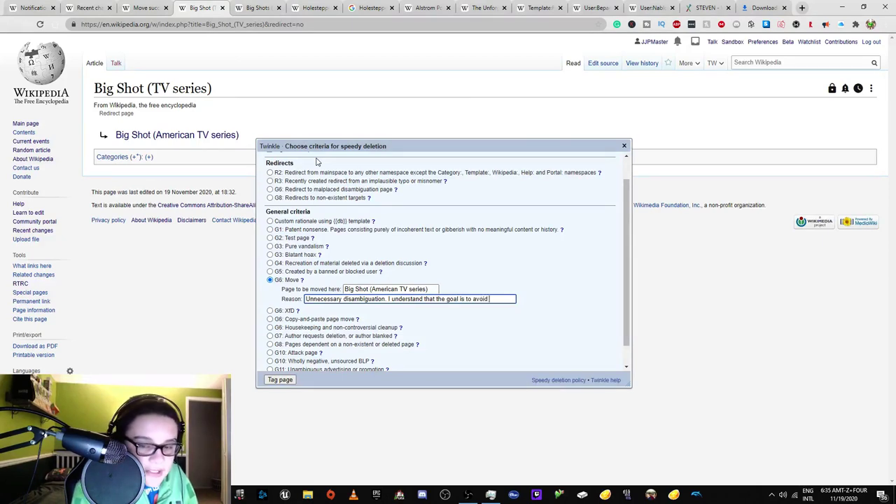
pyautogui.write('goal is to avoid confusion with B')
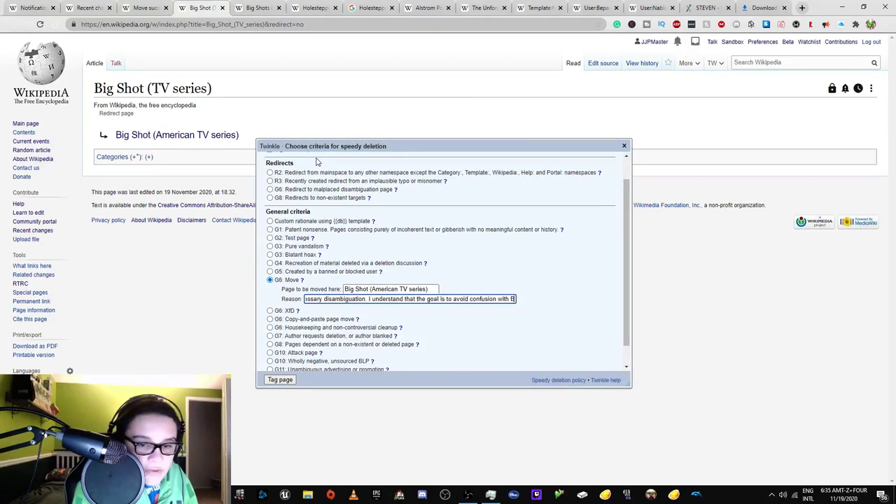
pyautogui.write('ig Shots (TV')
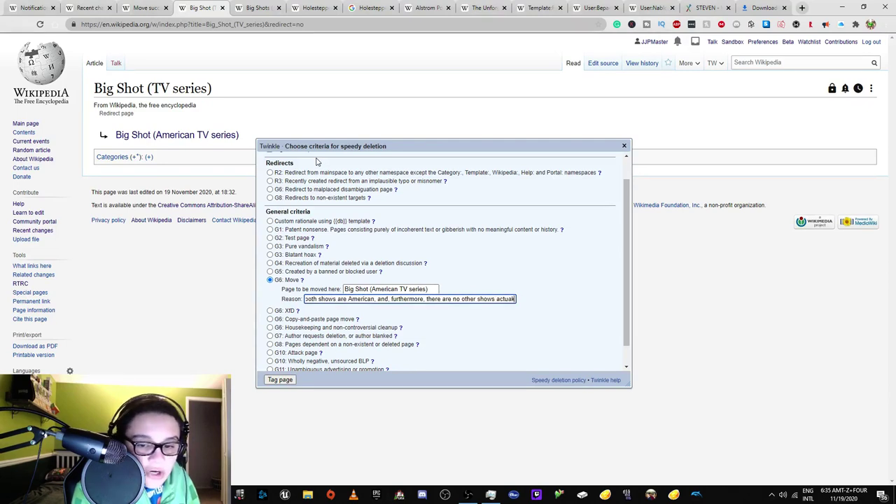
# Finish the reason with no other shows actually called Big Shot and "Take [[Innervision]] vs [[Innervisions]].", and tag the redirect for speedy deletion.
pyautogui.write('ly called Big Shot. Take [')
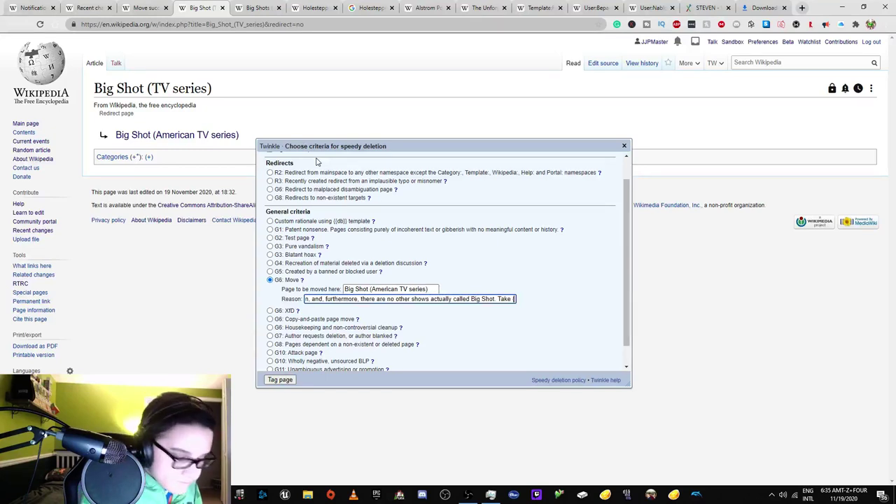
pyautogui.write('vs ')
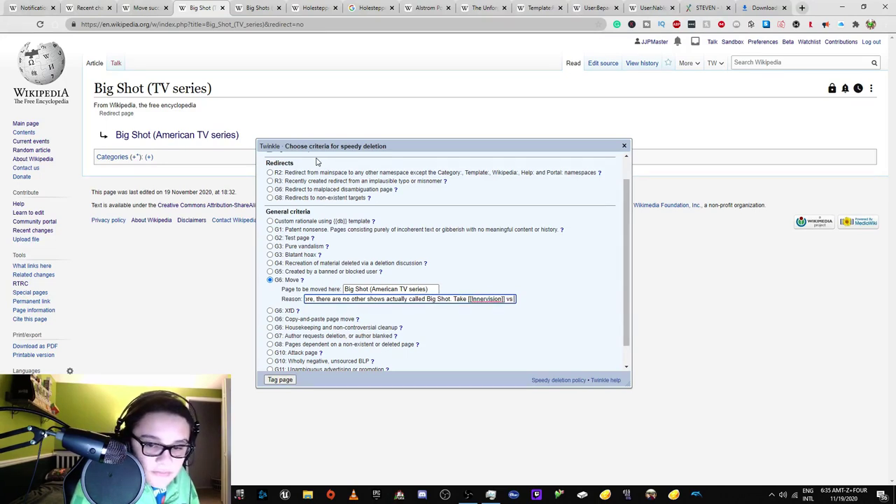
pyautogui.write('[[Inn')
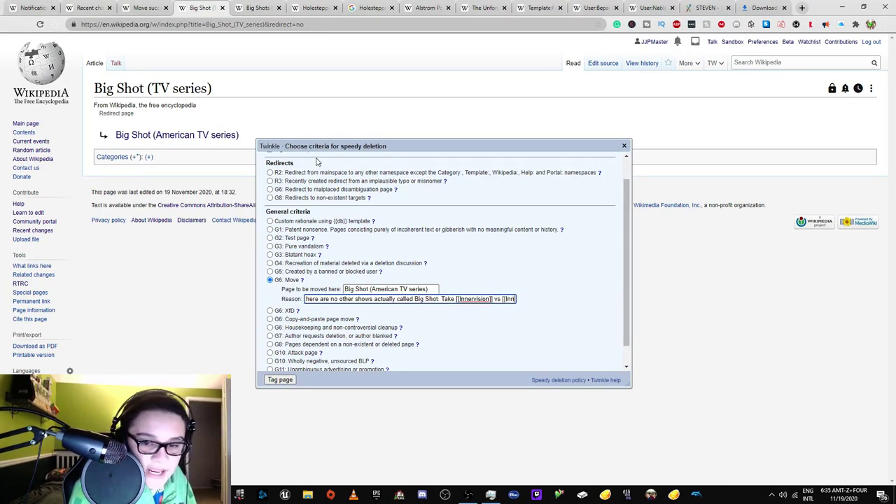
pyautogui.write('ervisions')
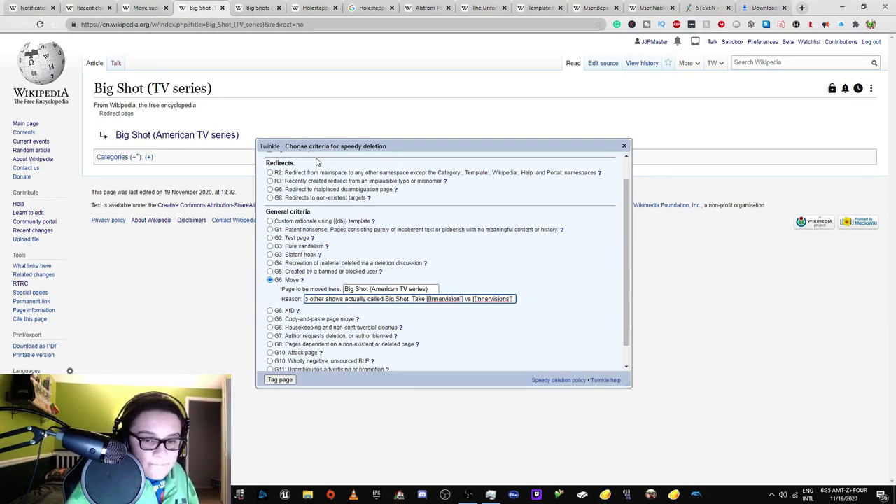
pyautogui.click(281, 380)
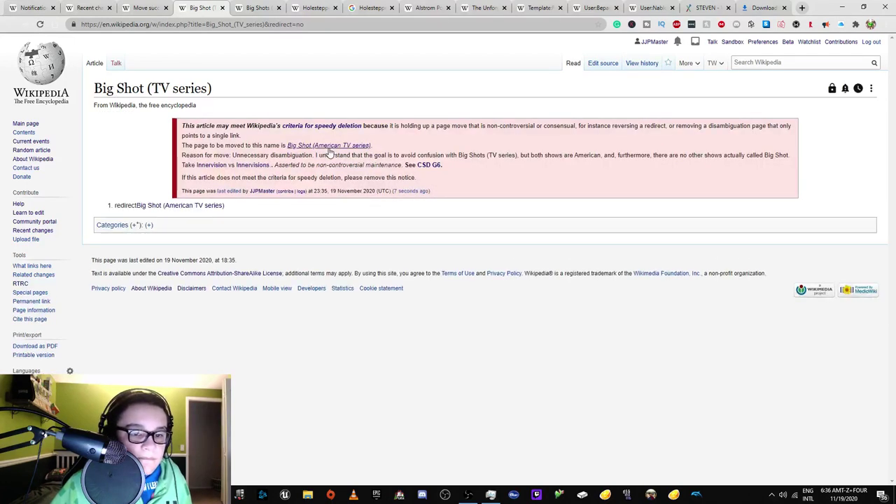
# Review the posted speedy deletion notice on Big Shot (TV series), its wikitext source, and the linked Big Shot (American TV series) article.
pyautogui.moveTo(329, 152)
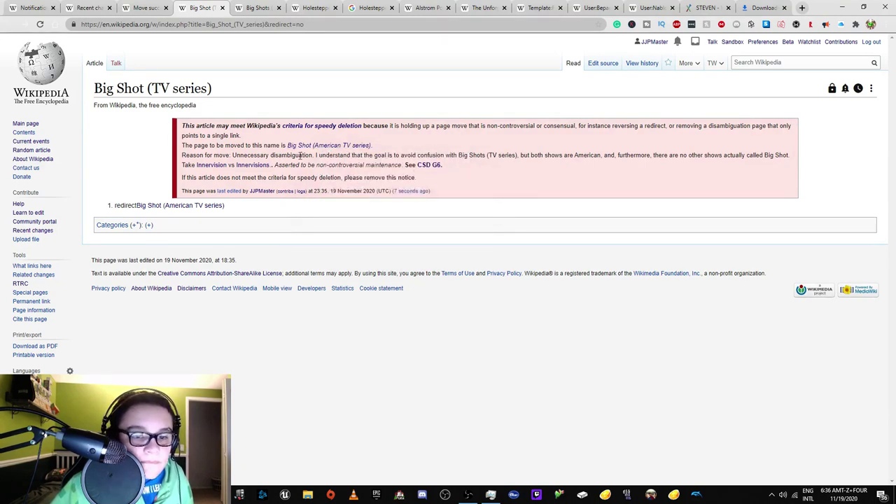
pyautogui.moveTo(317, 155); pyautogui.dragTo(791, 165)
pyautogui.click(602, 65)
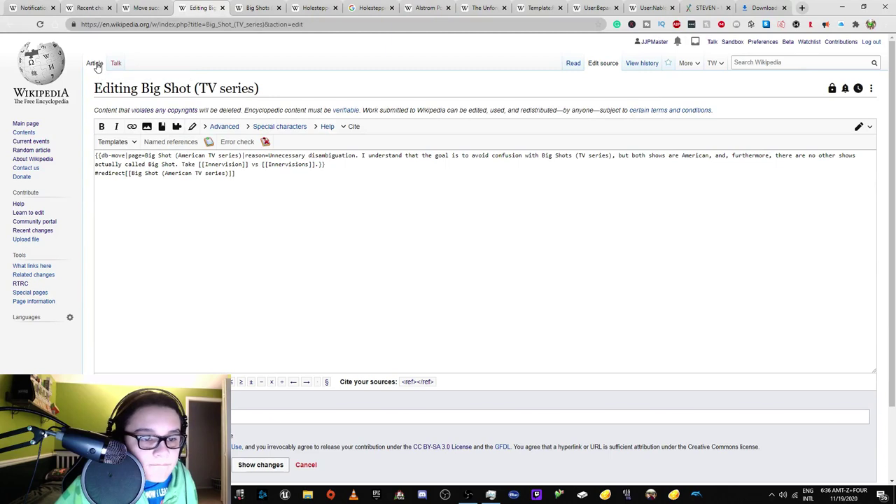
pyautogui.click(95, 64)
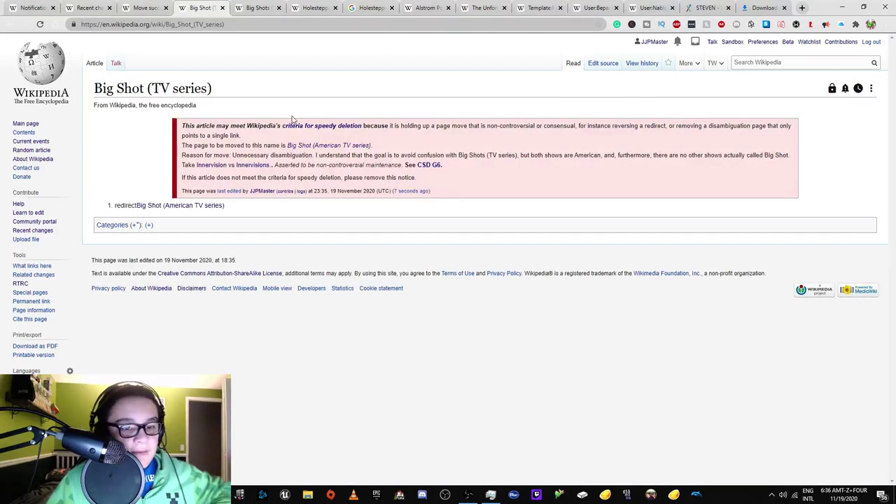
pyautogui.click(327, 145)
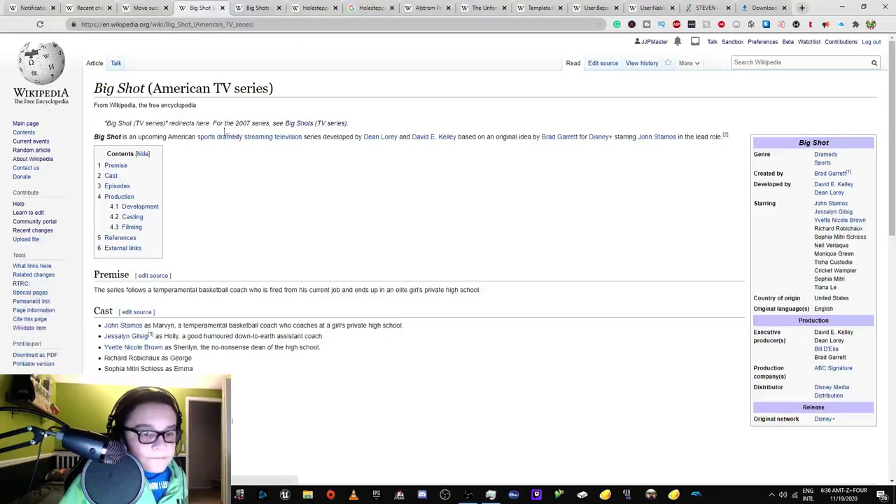
pyautogui.click(10, 25)
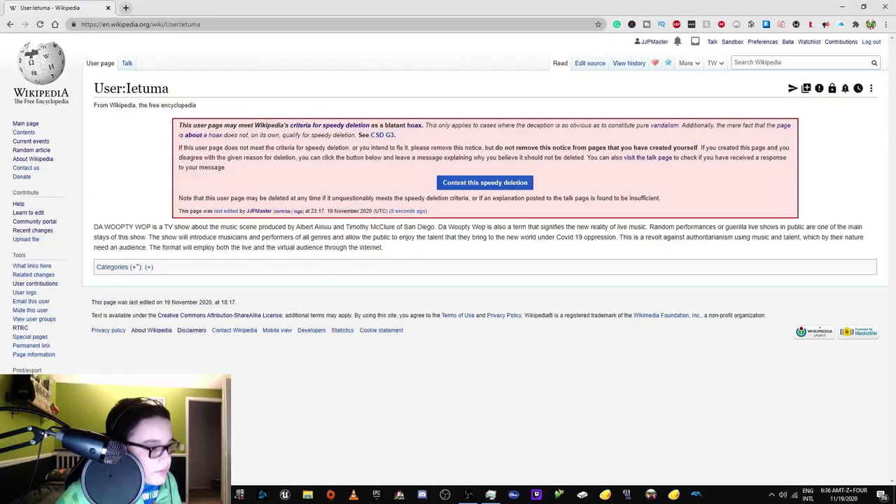
# Close the browser window showing the user page tagged as a blatant hoax.
pyautogui.click(885, 7)
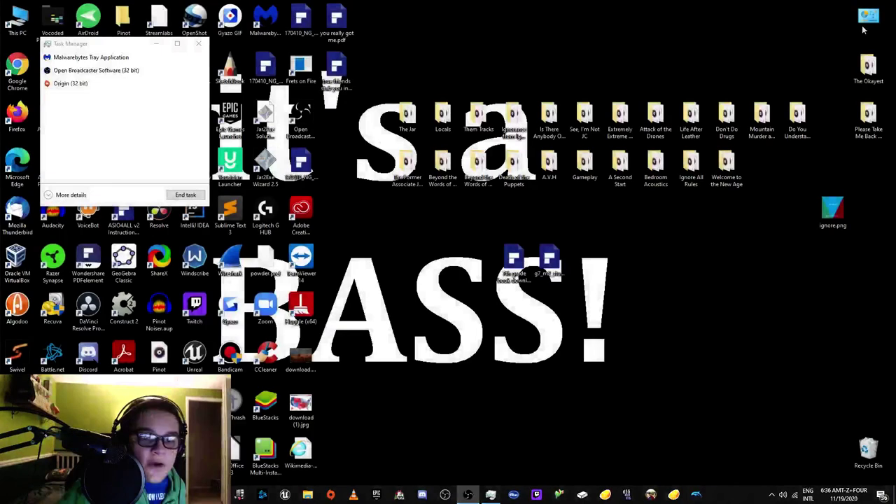